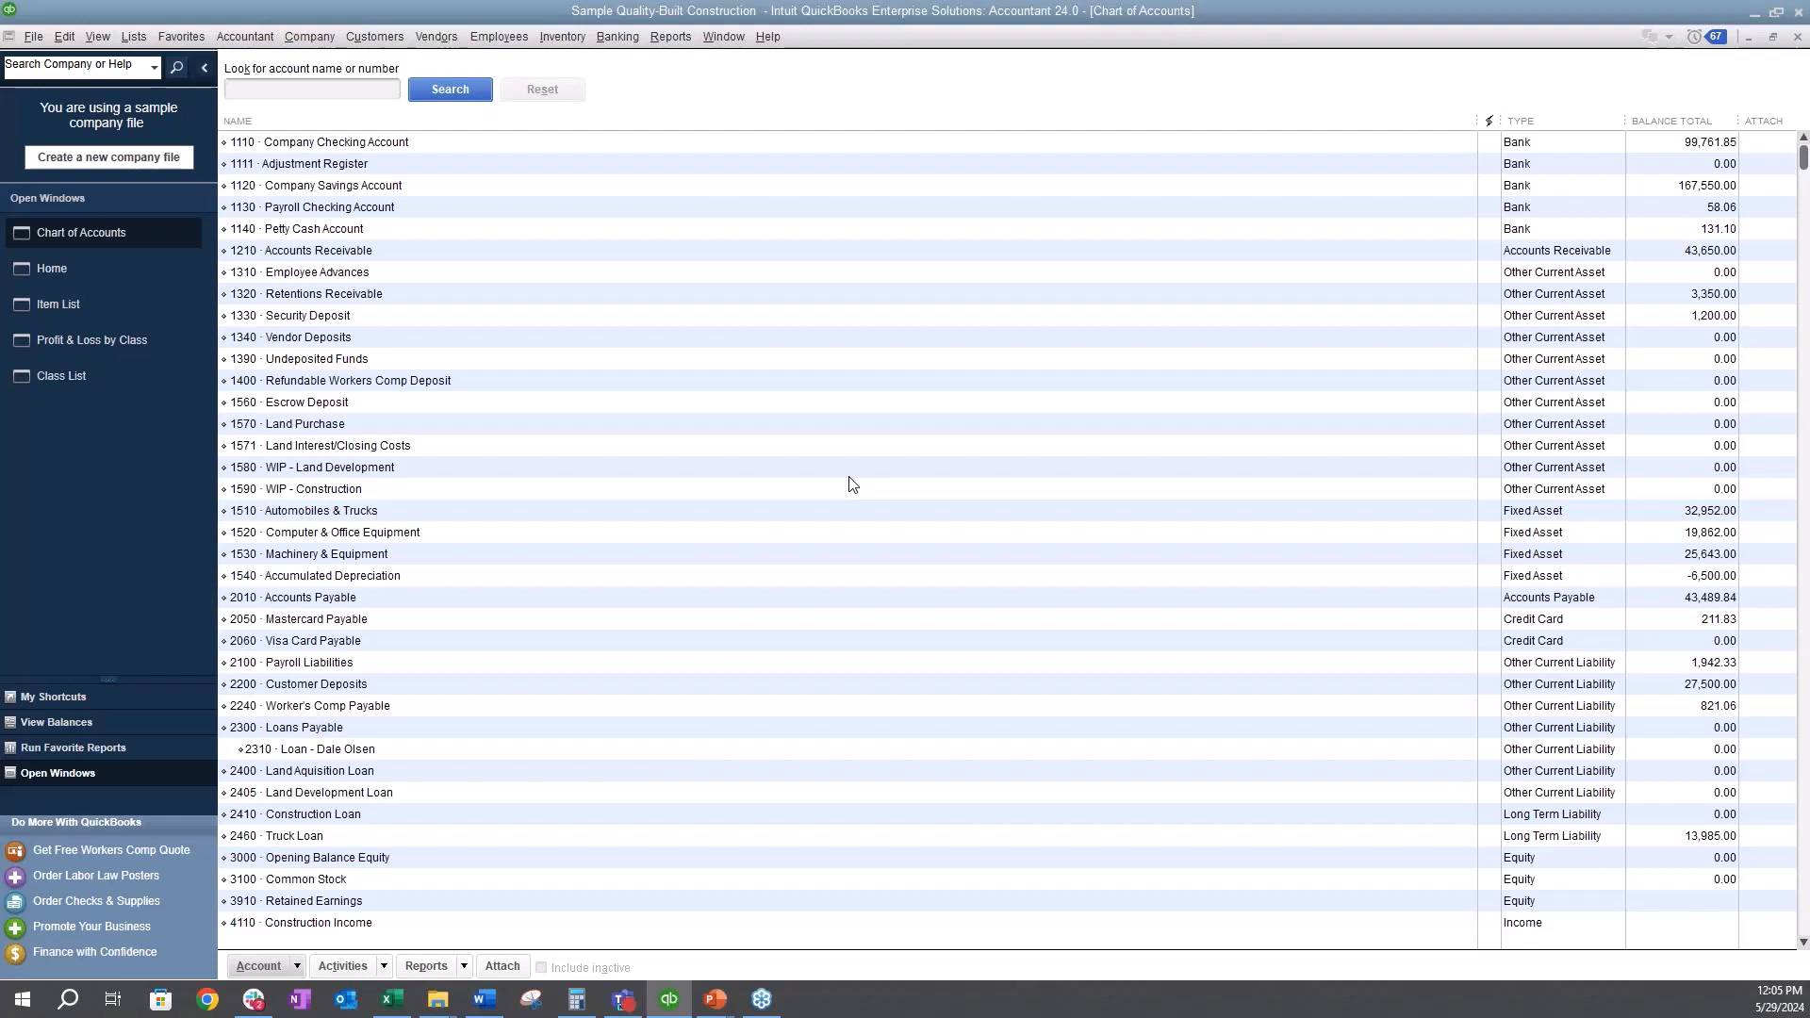
- Review the land purchase, land interest, and WIP accounts in the chart of accounts, plus the Construction Income account
left_click(823, 424)
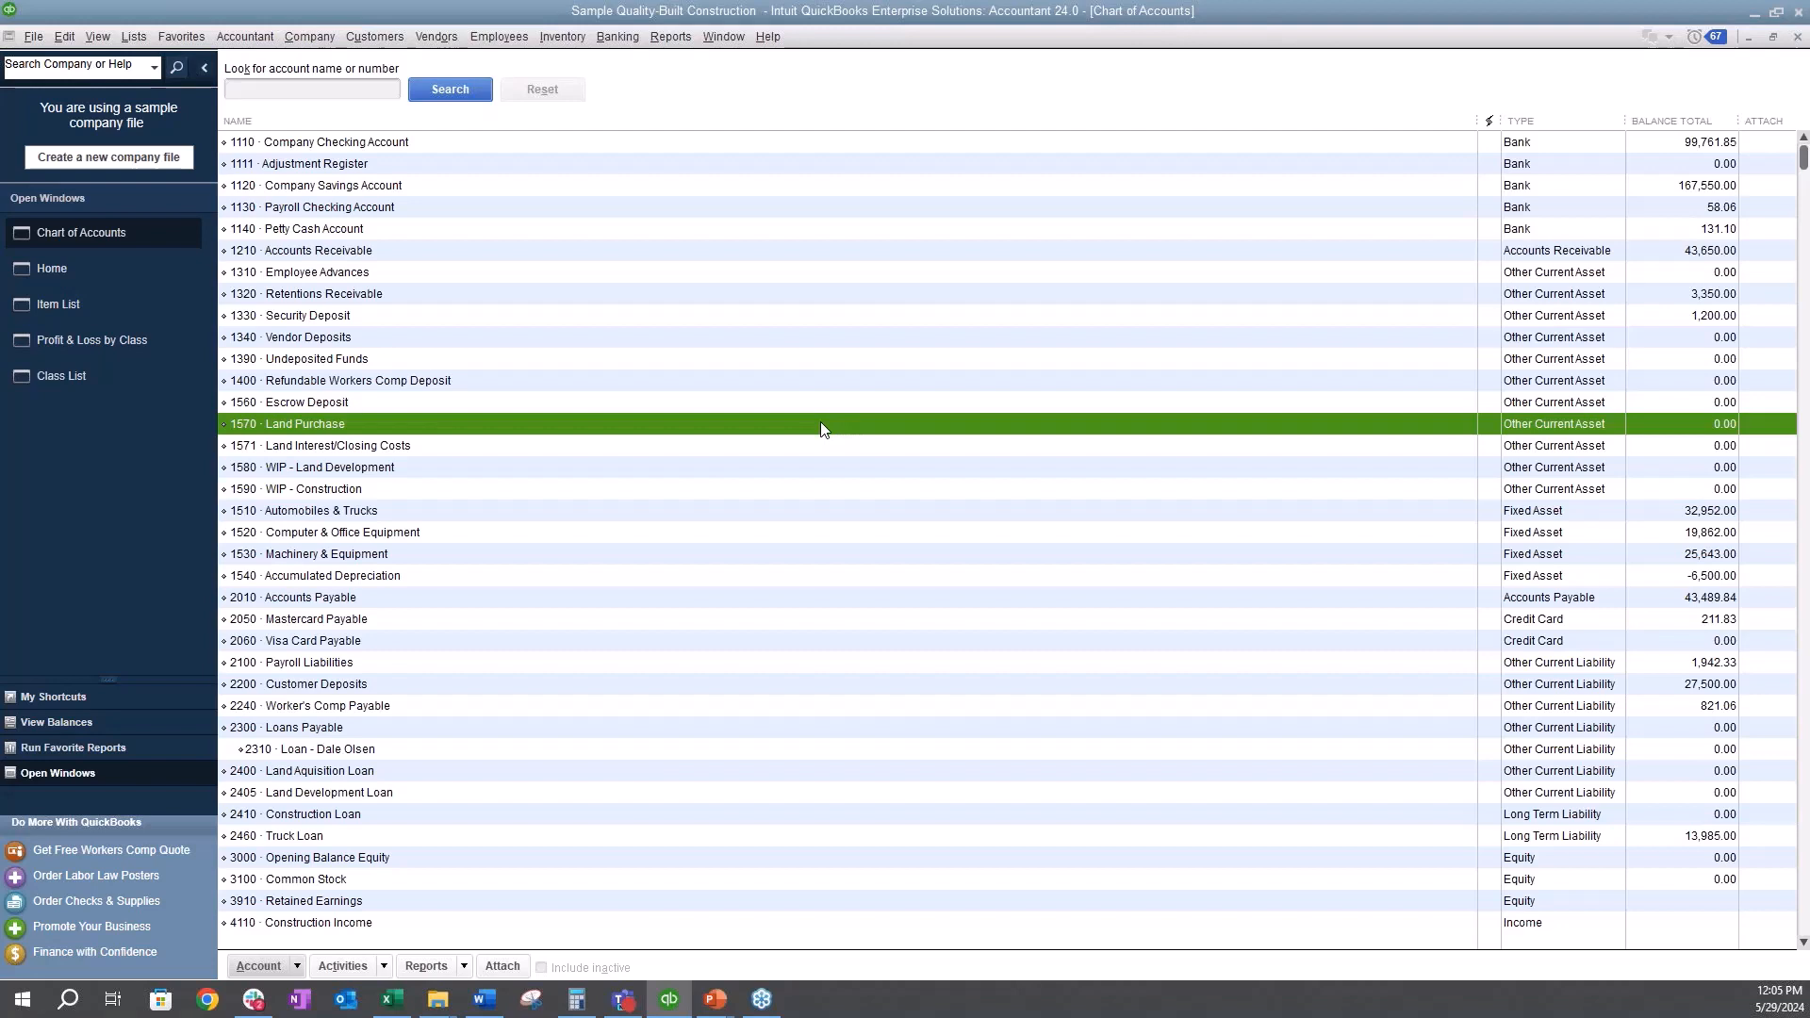
left_click(615, 446)
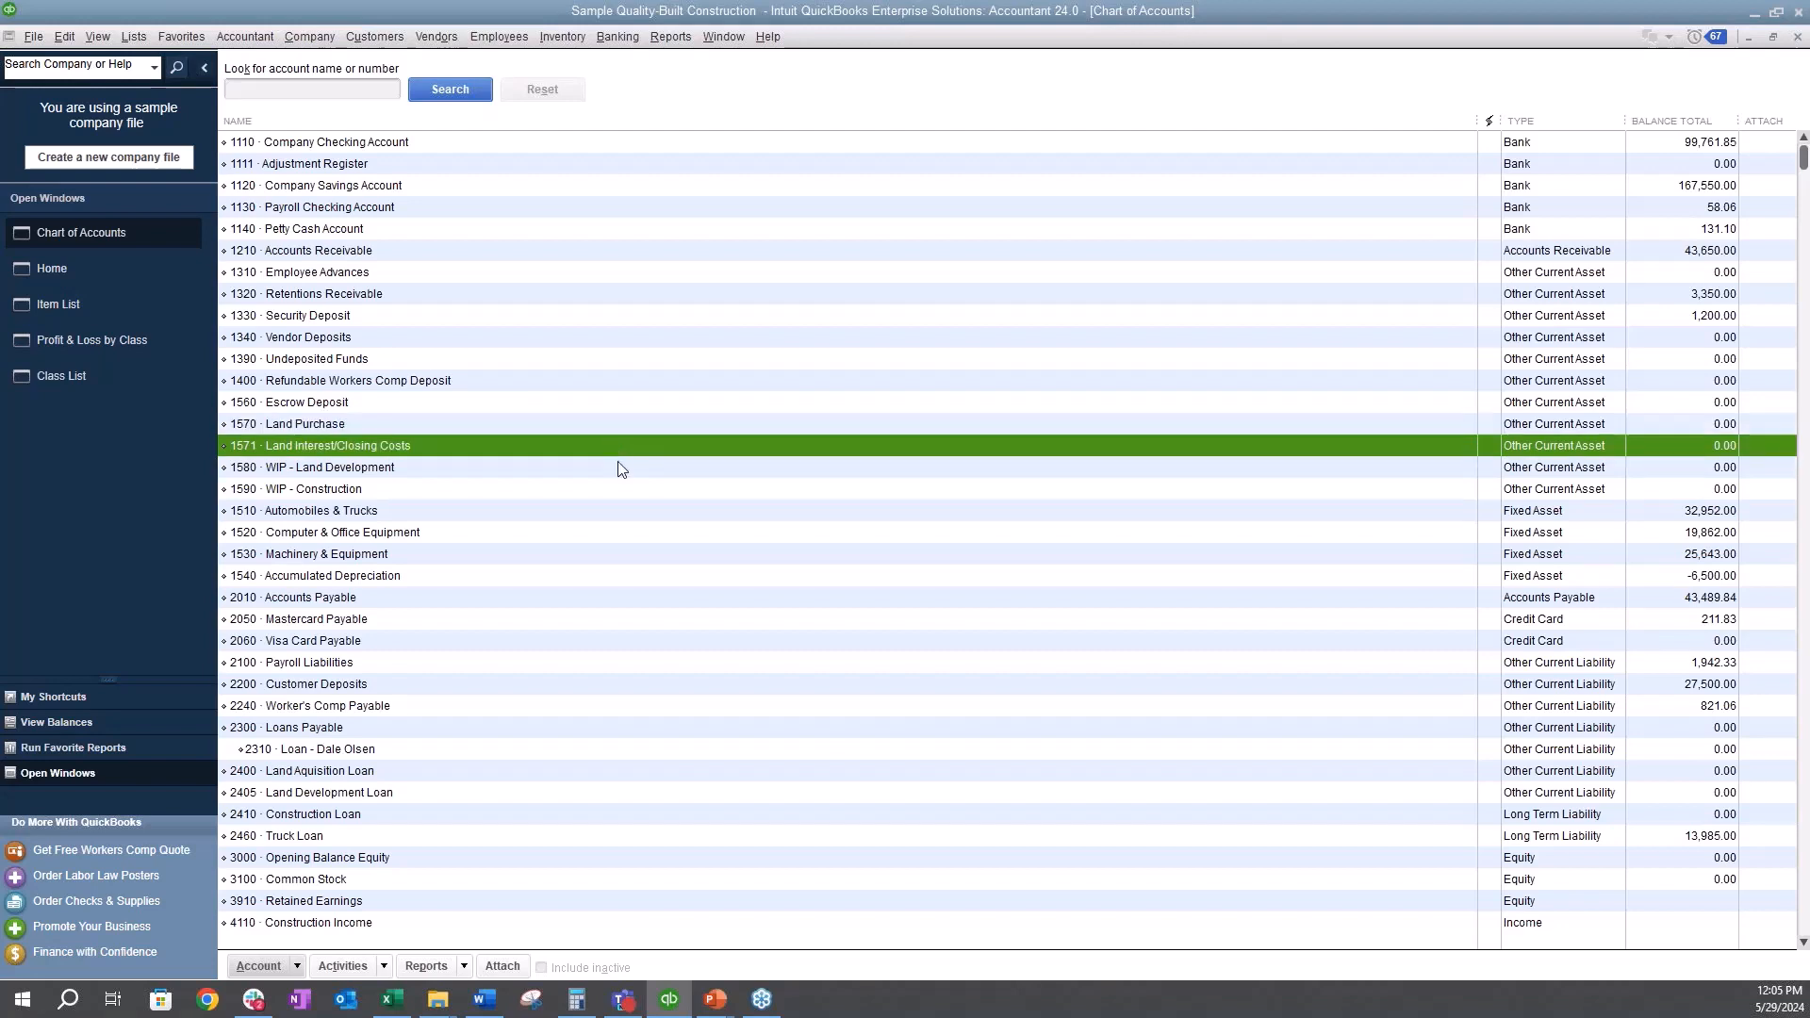
left_click(580, 467)
left_click(565, 492)
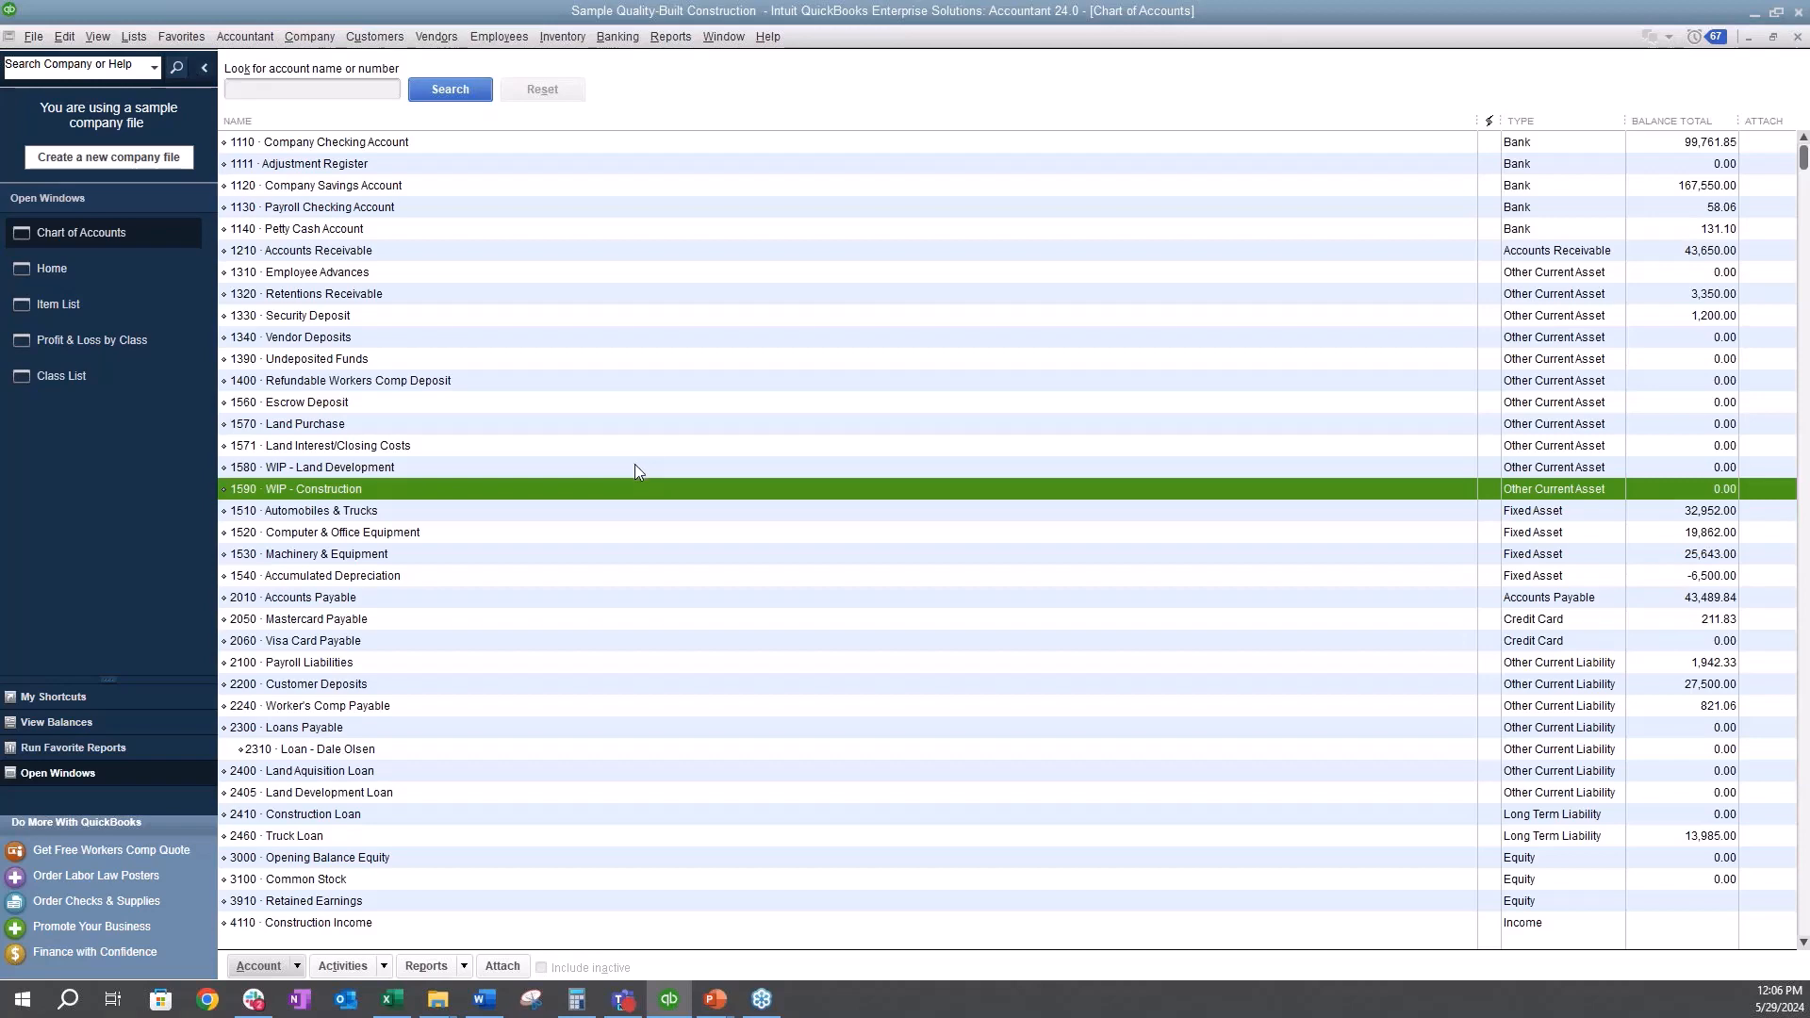
scroll(636, 467, "down", 8)
scroll(928, 486, "up", 1)
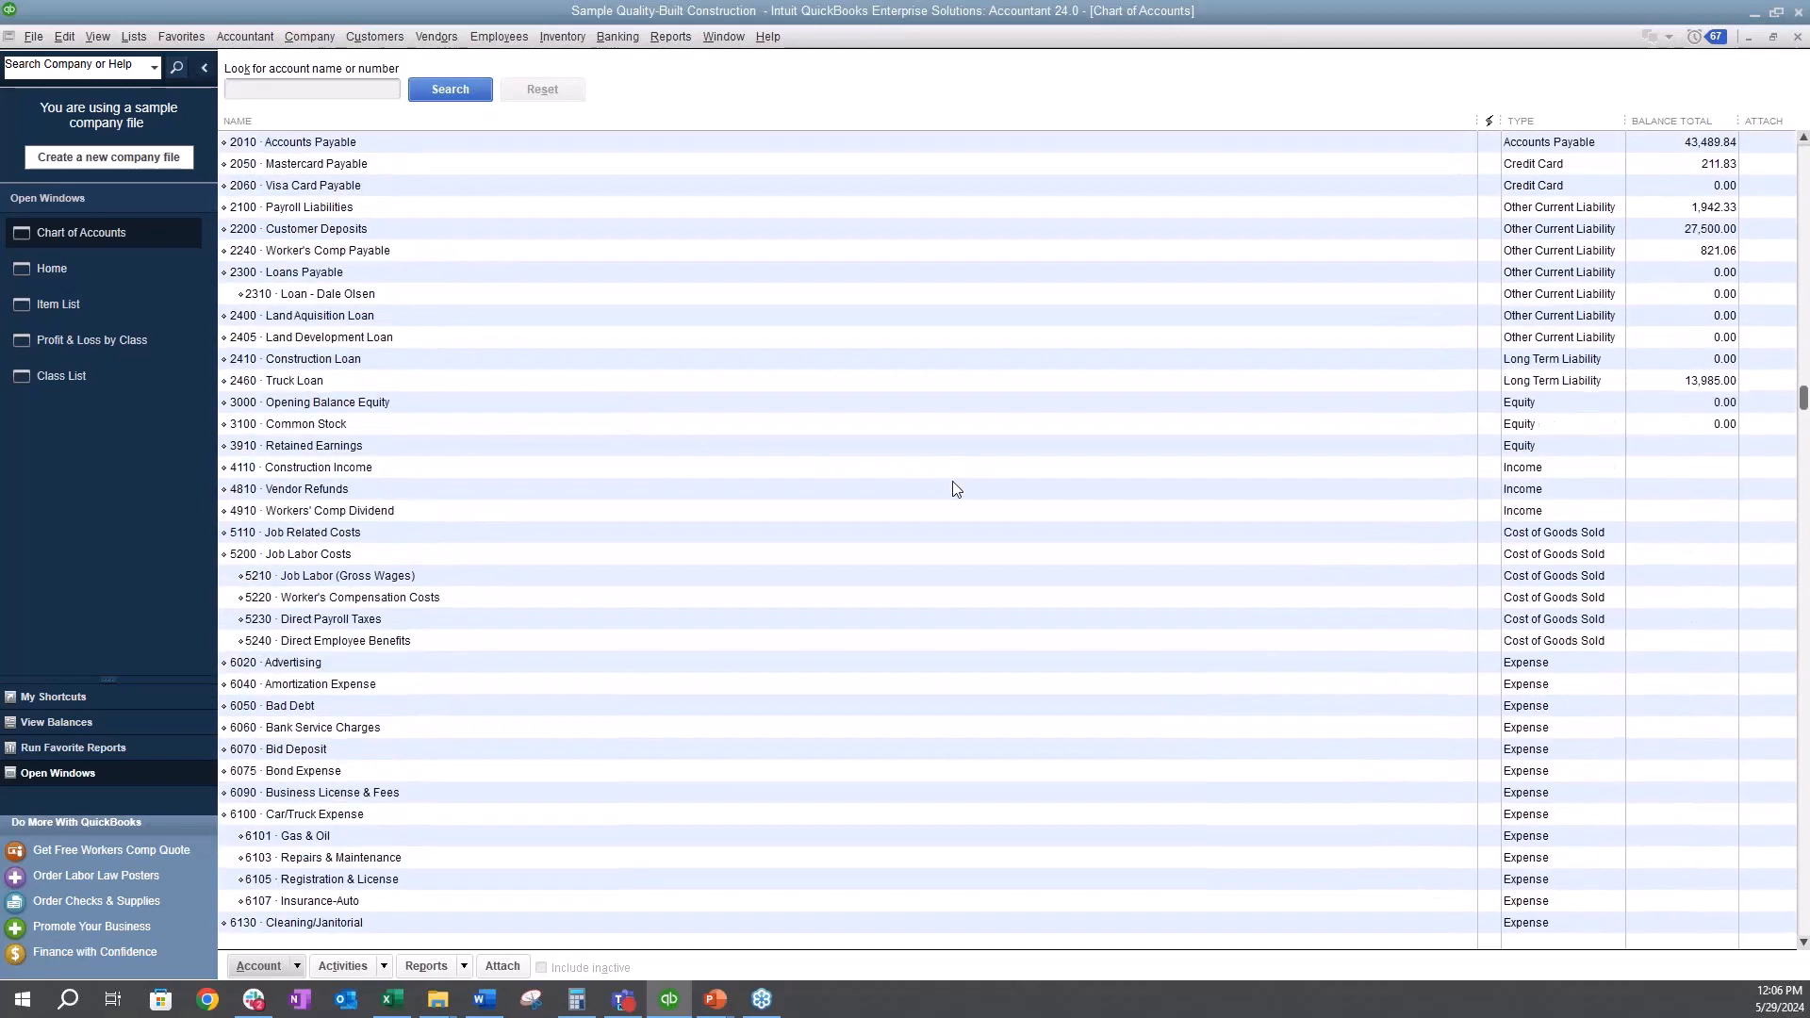
left_click(517, 469)
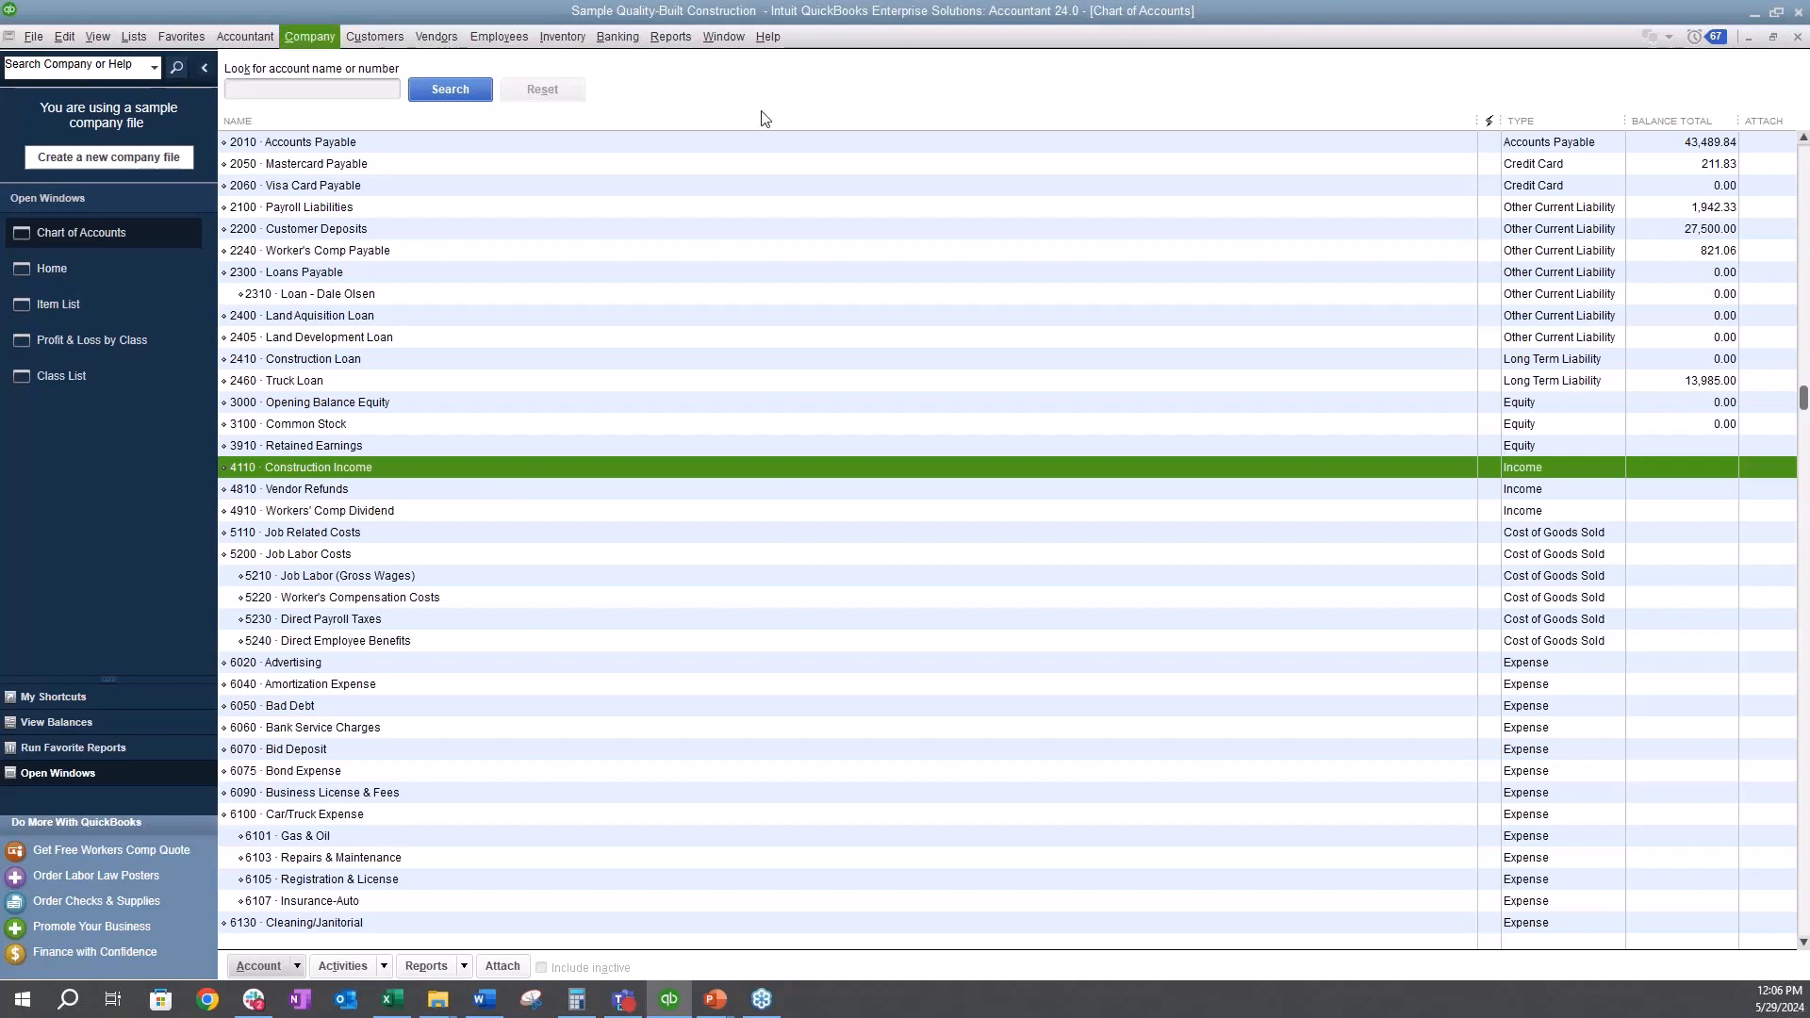
- Review the class list and the Profit & Loss by Class report
left_click(91, 377)
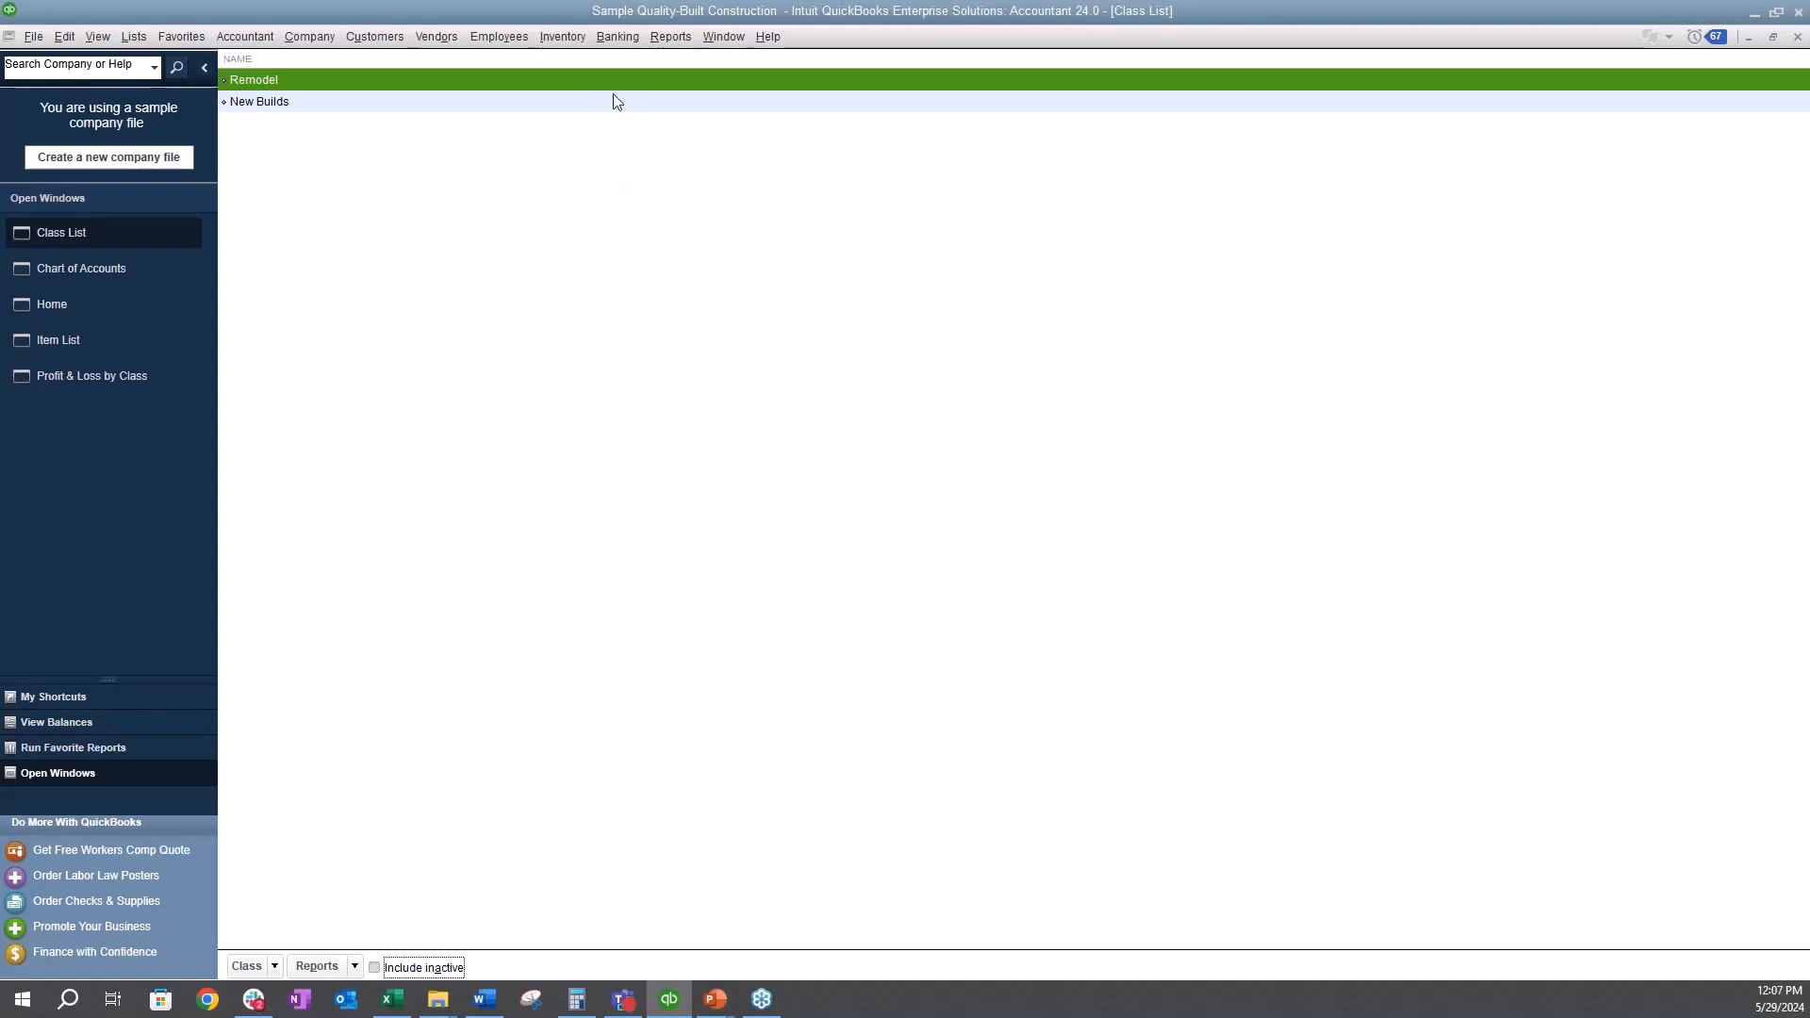
left_click(96, 377)
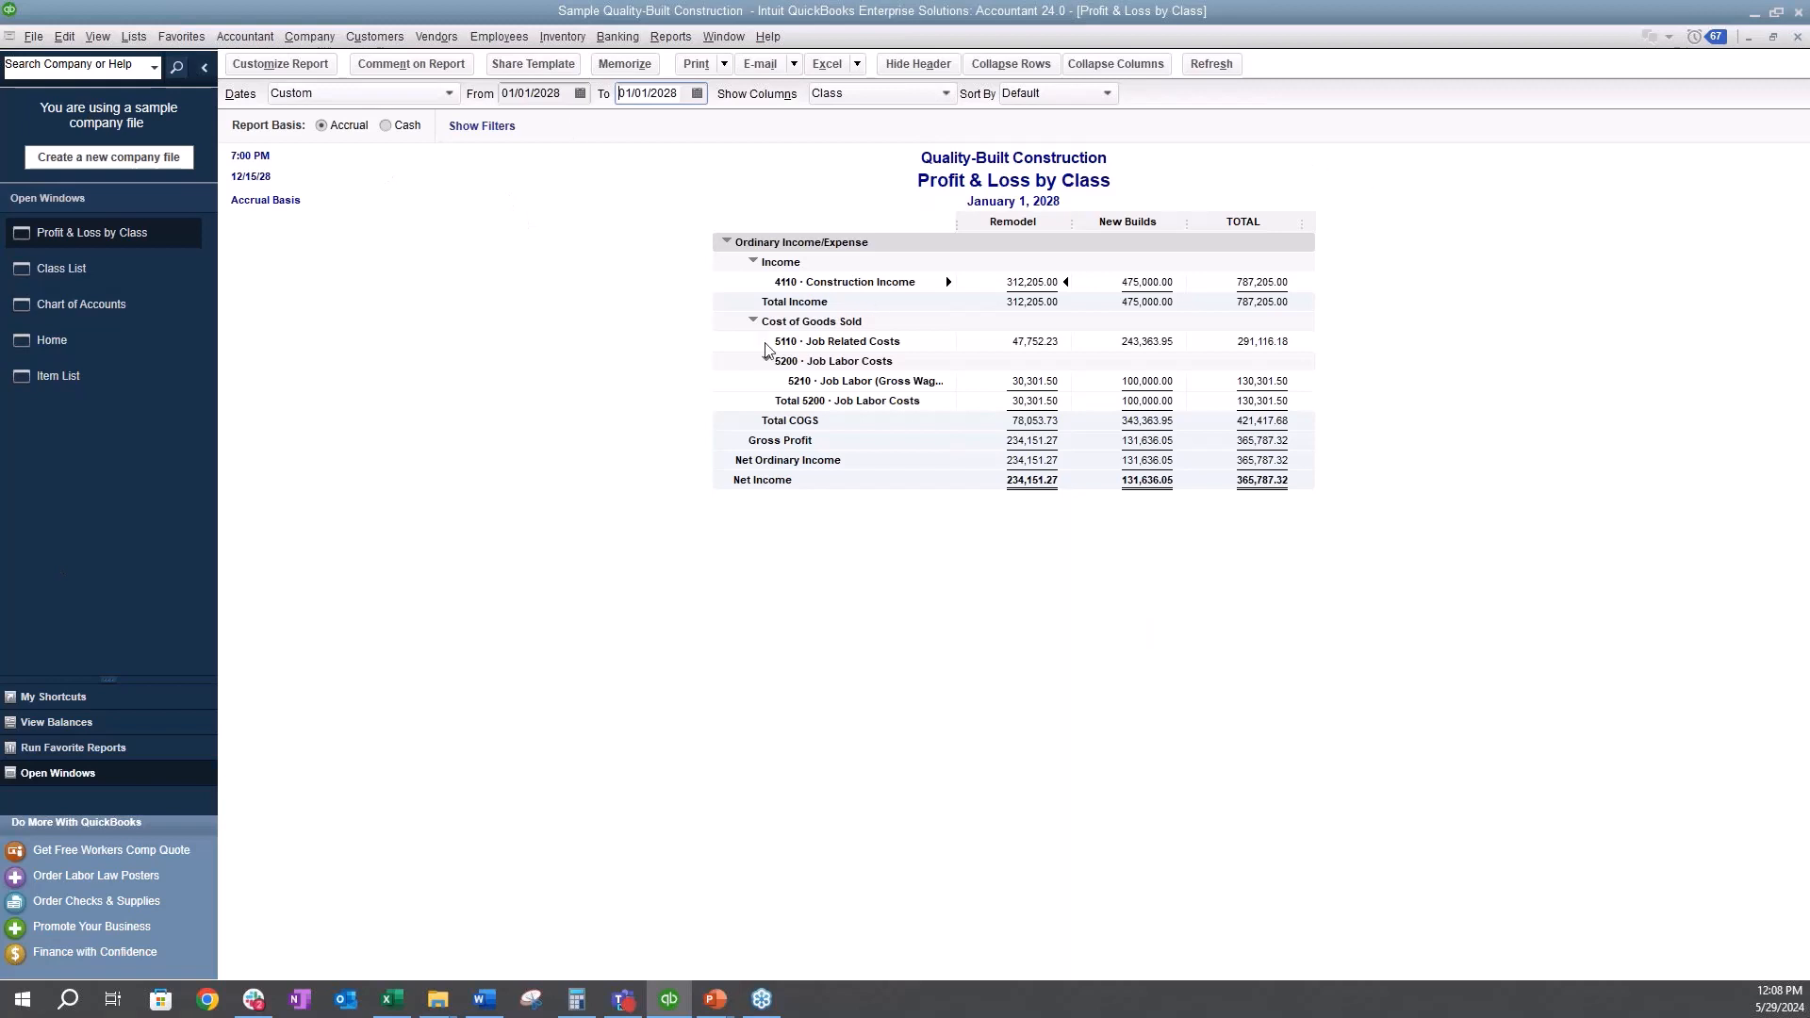
- Open the Customer Center and examine the Kitchen Remodel jobs and the third customer's Cottage - New Construction job
left_click(68, 341)
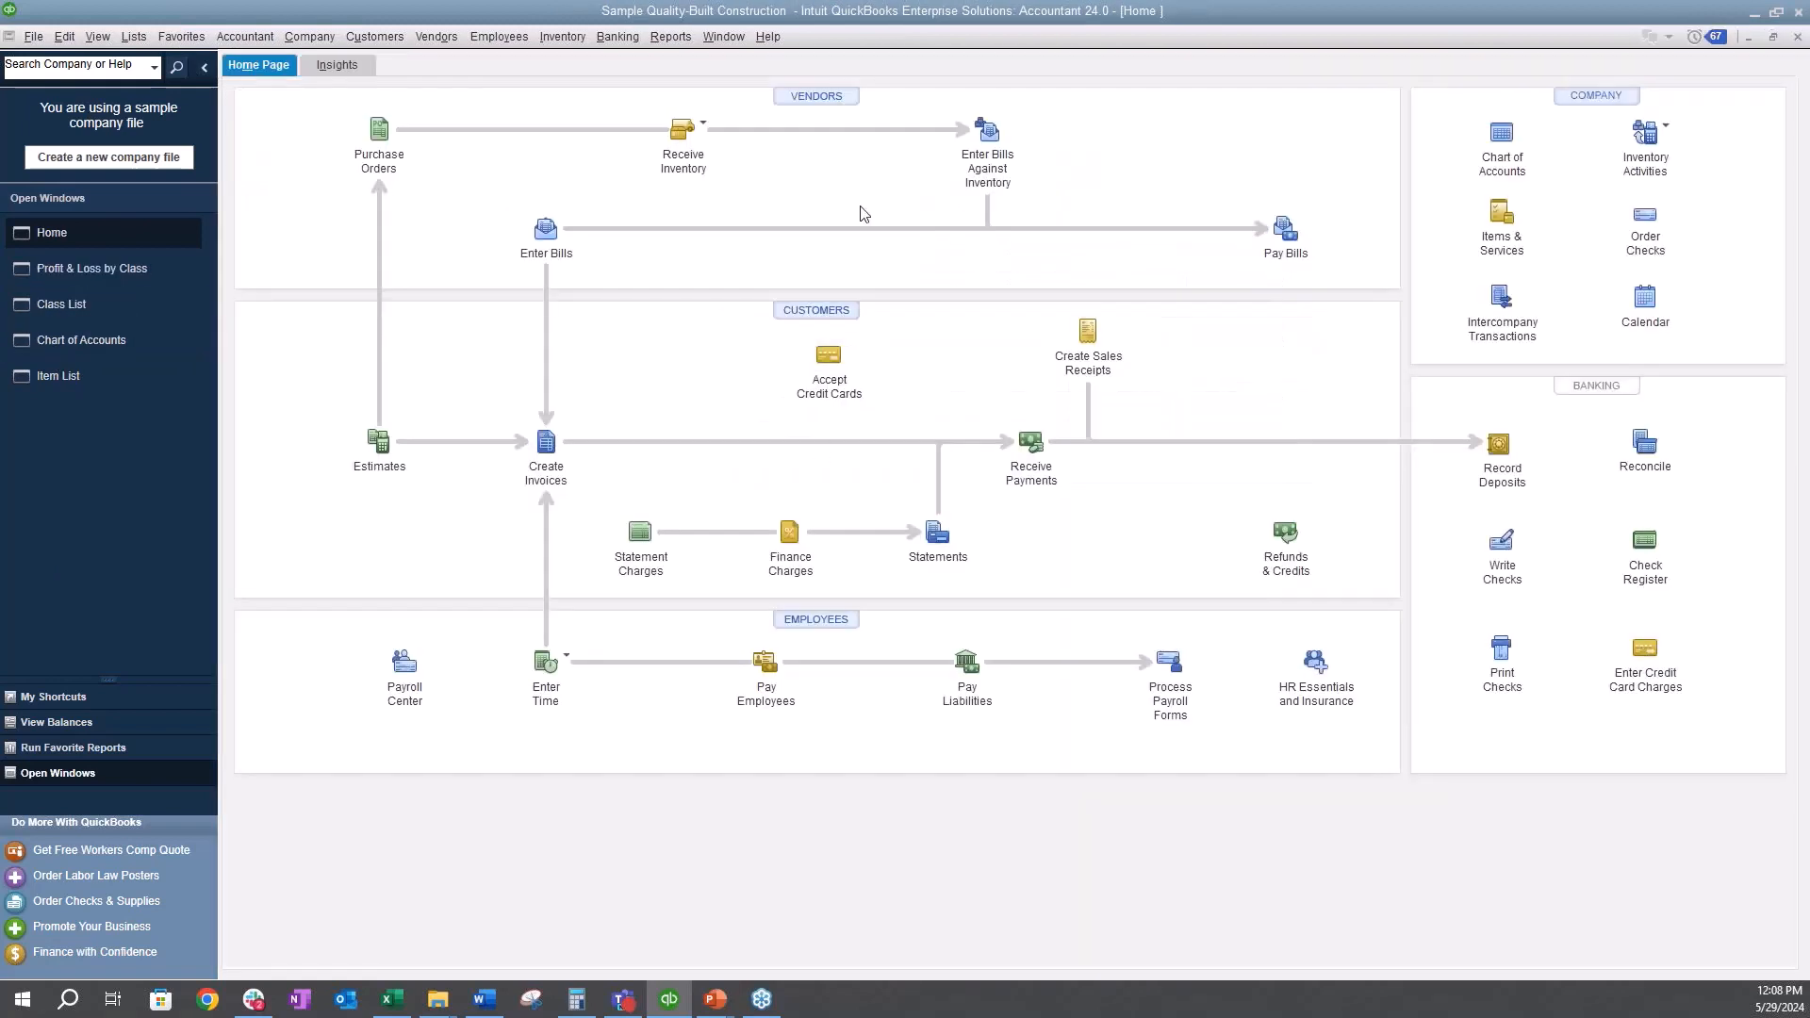
left_click(833, 309)
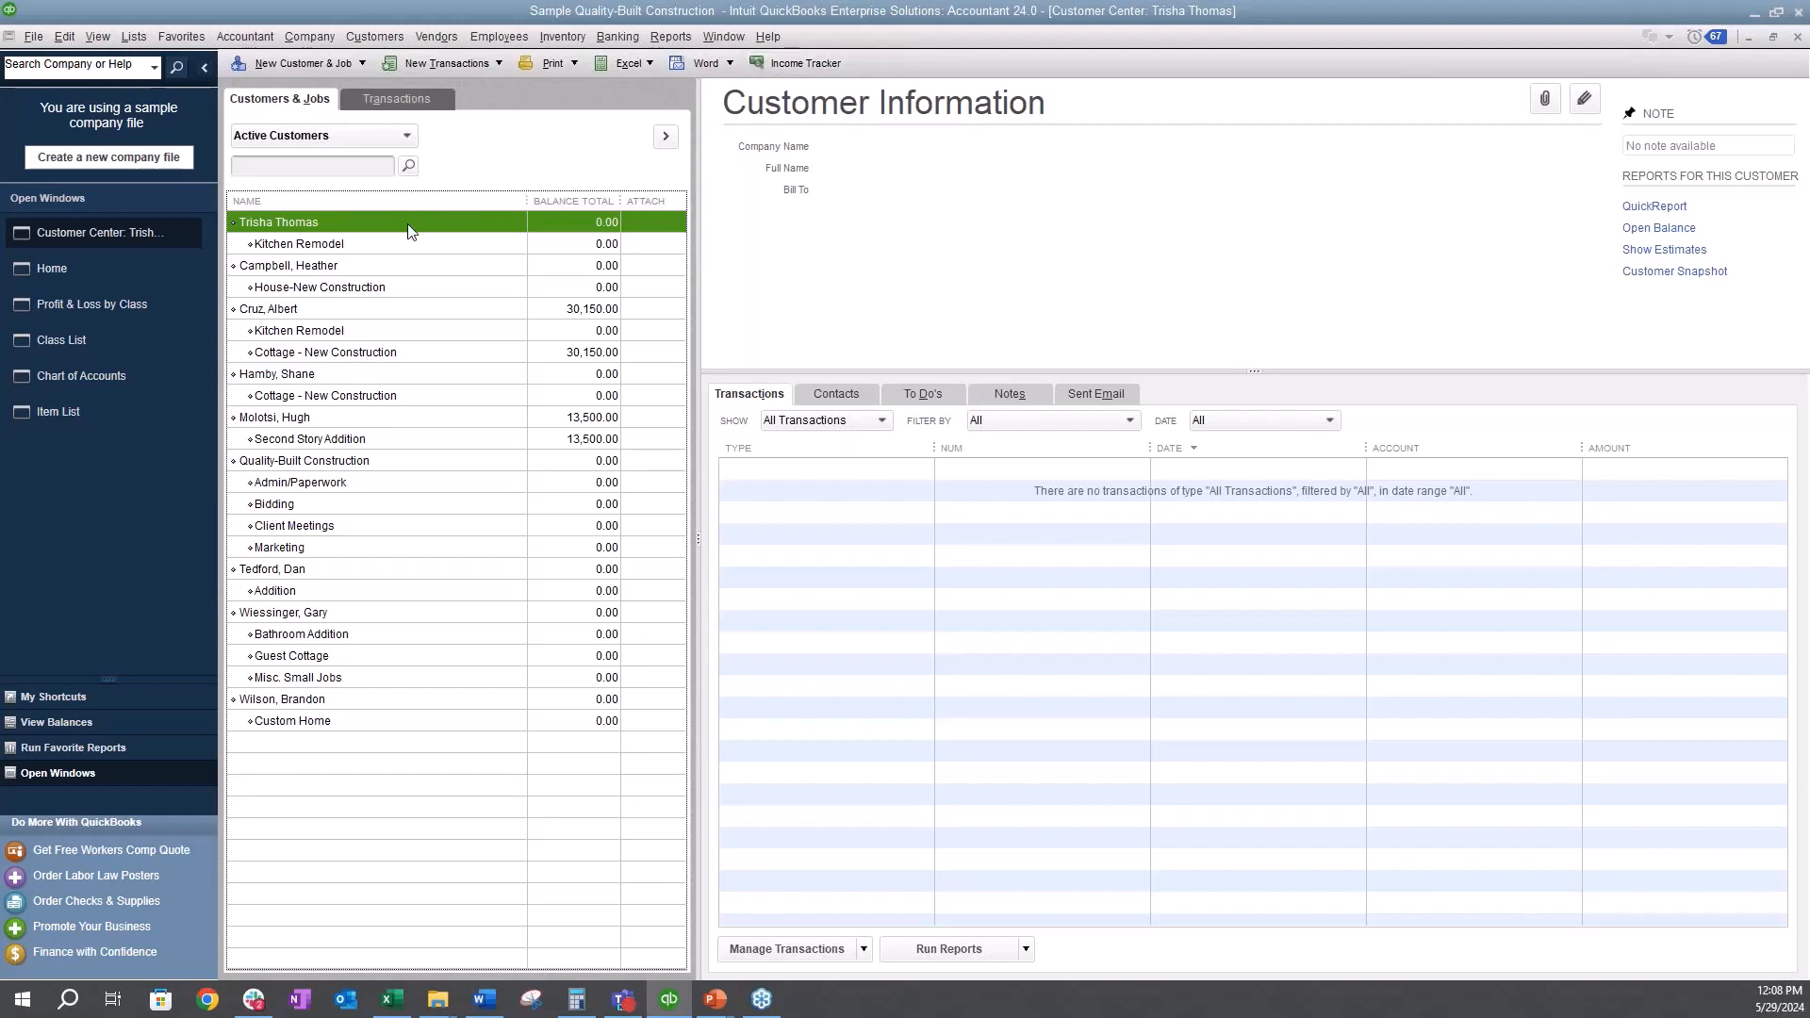
left_click(426, 247)
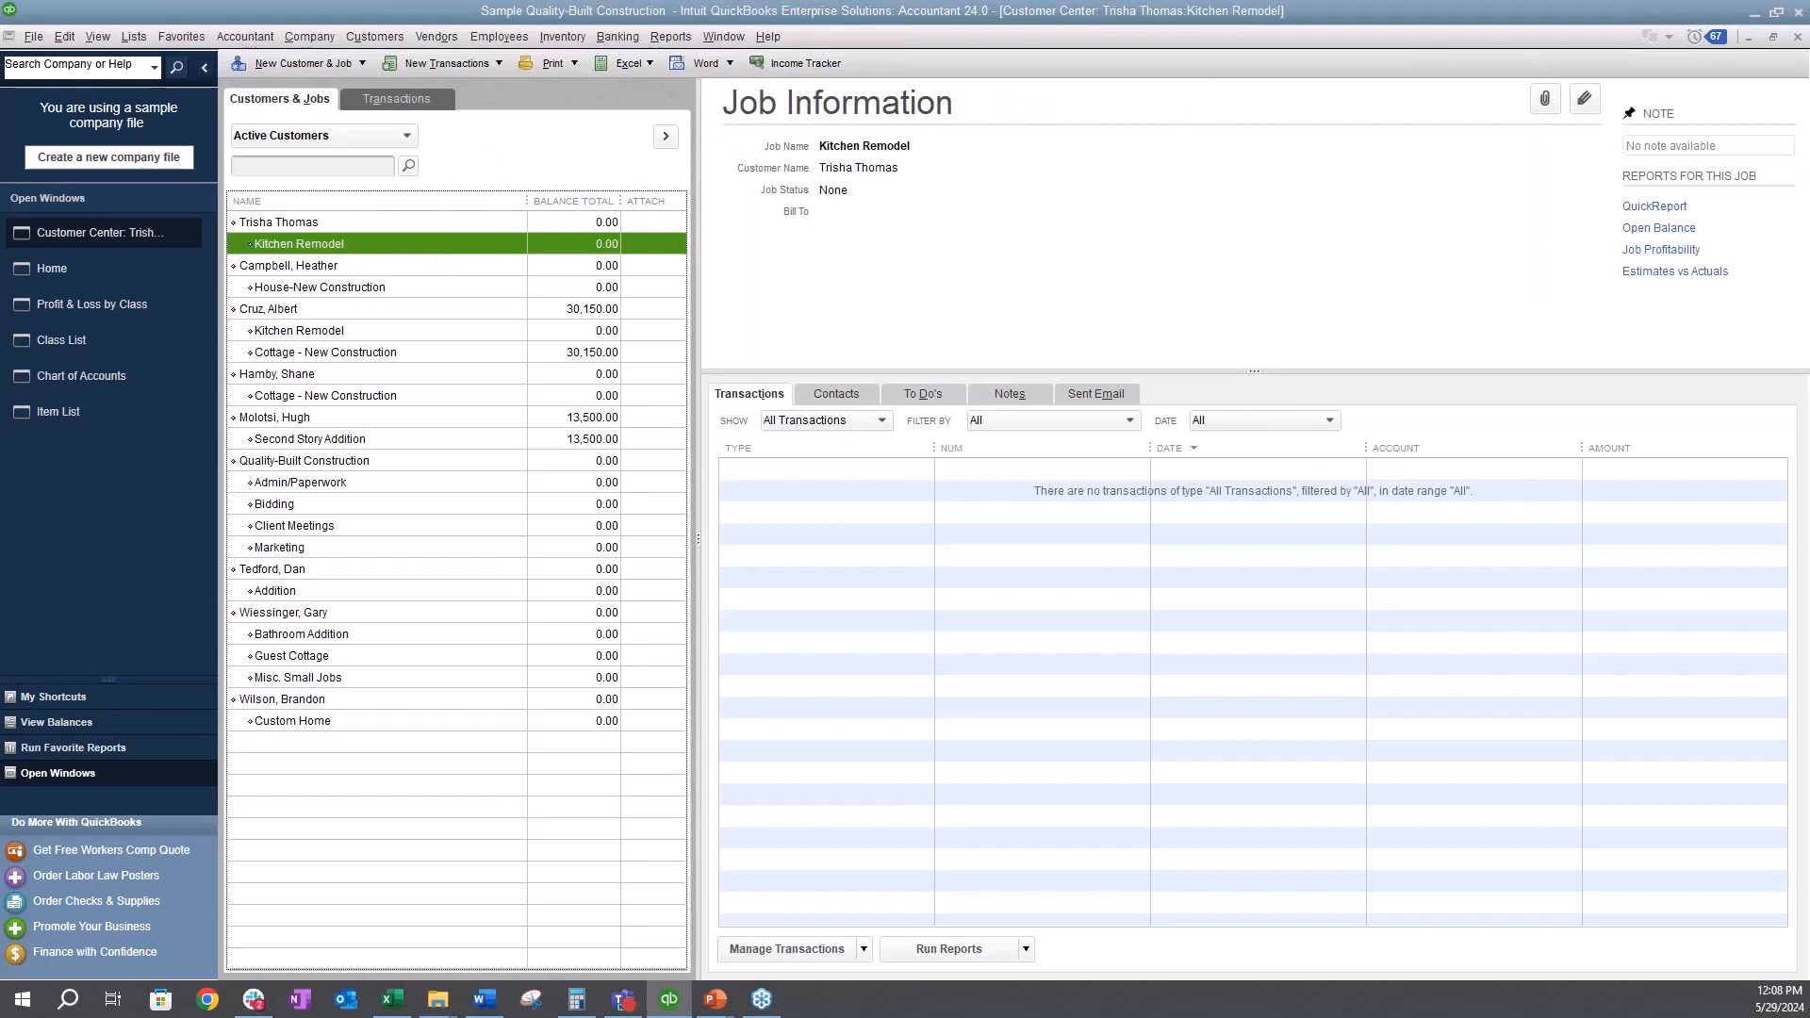
left_click(441, 311)
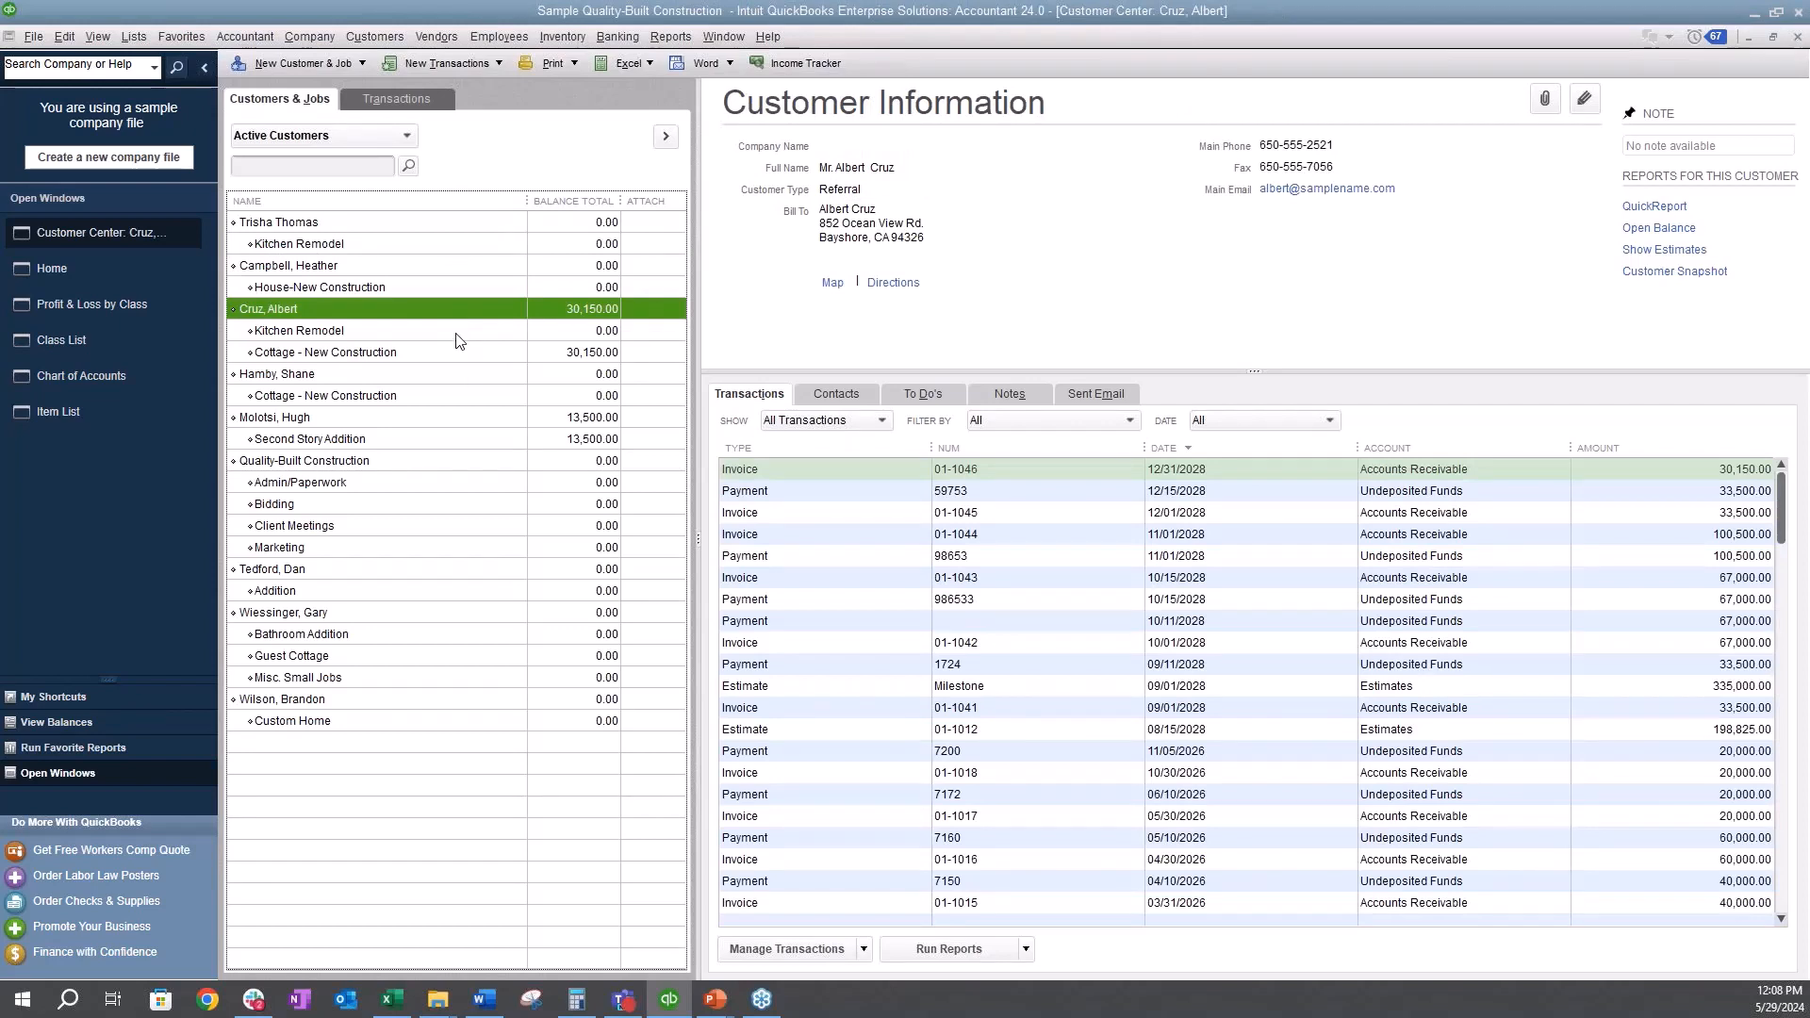
left_click(456, 338)
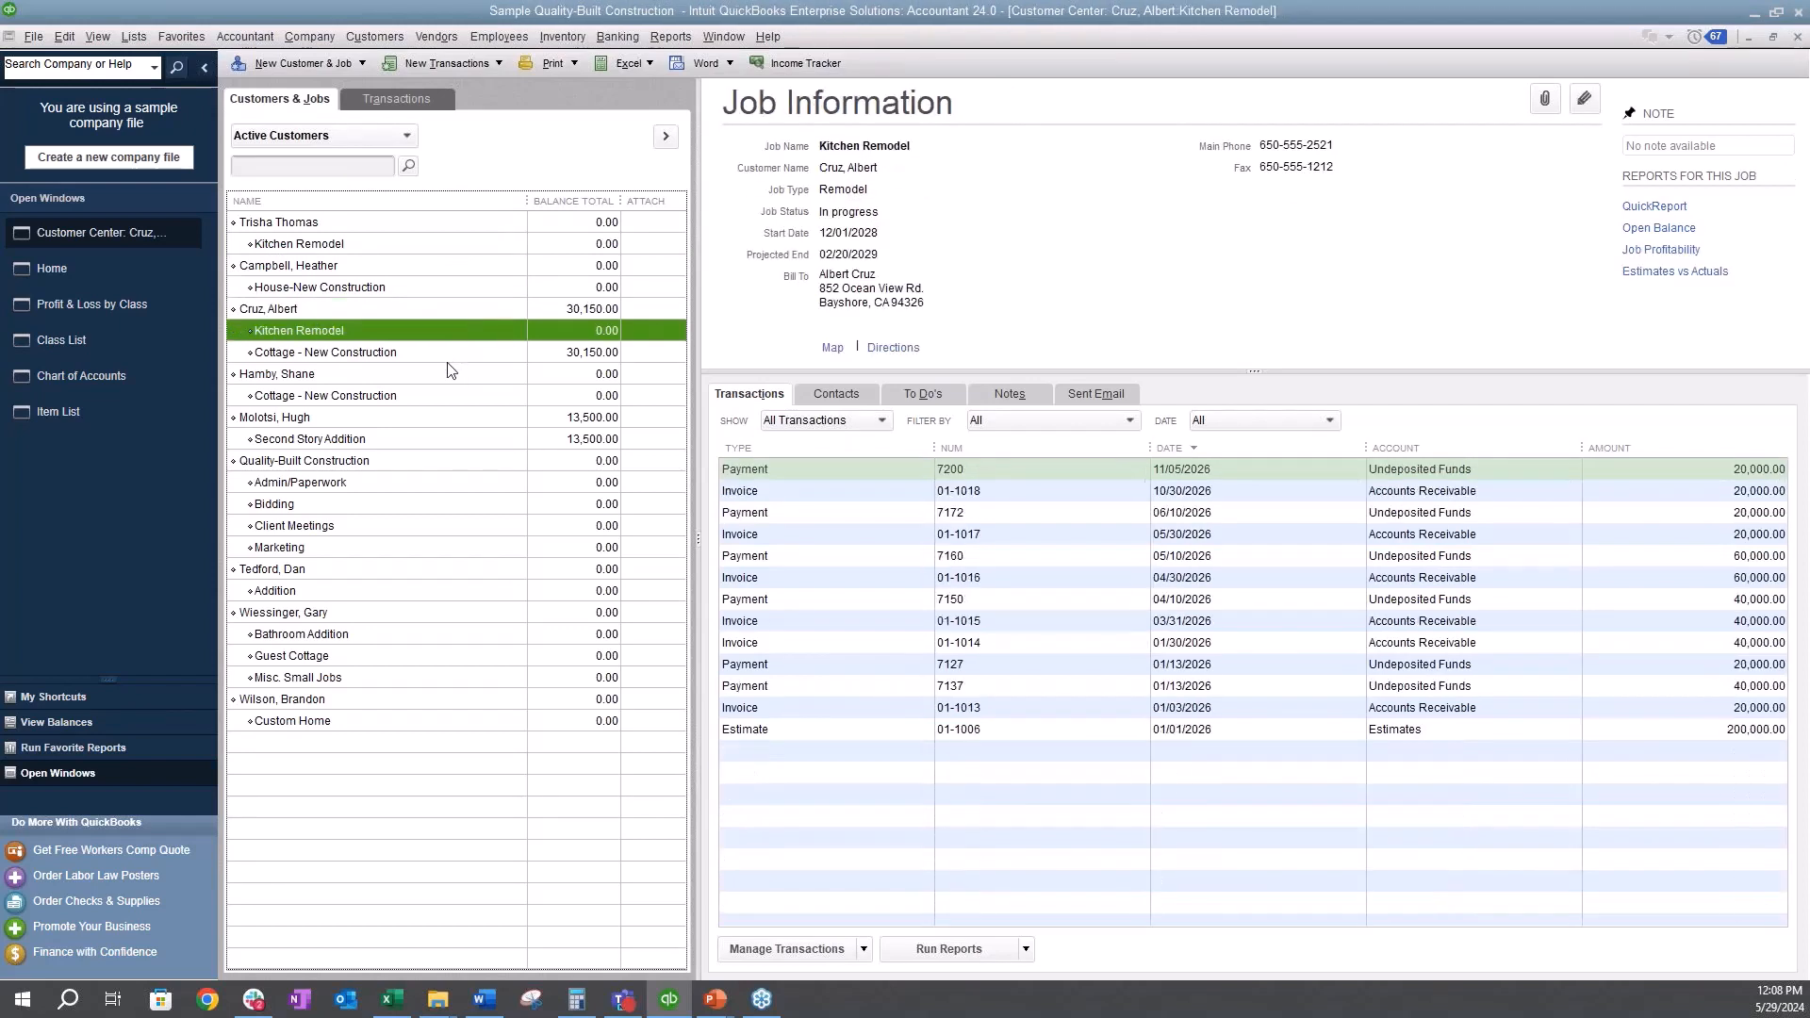
left_click(453, 356)
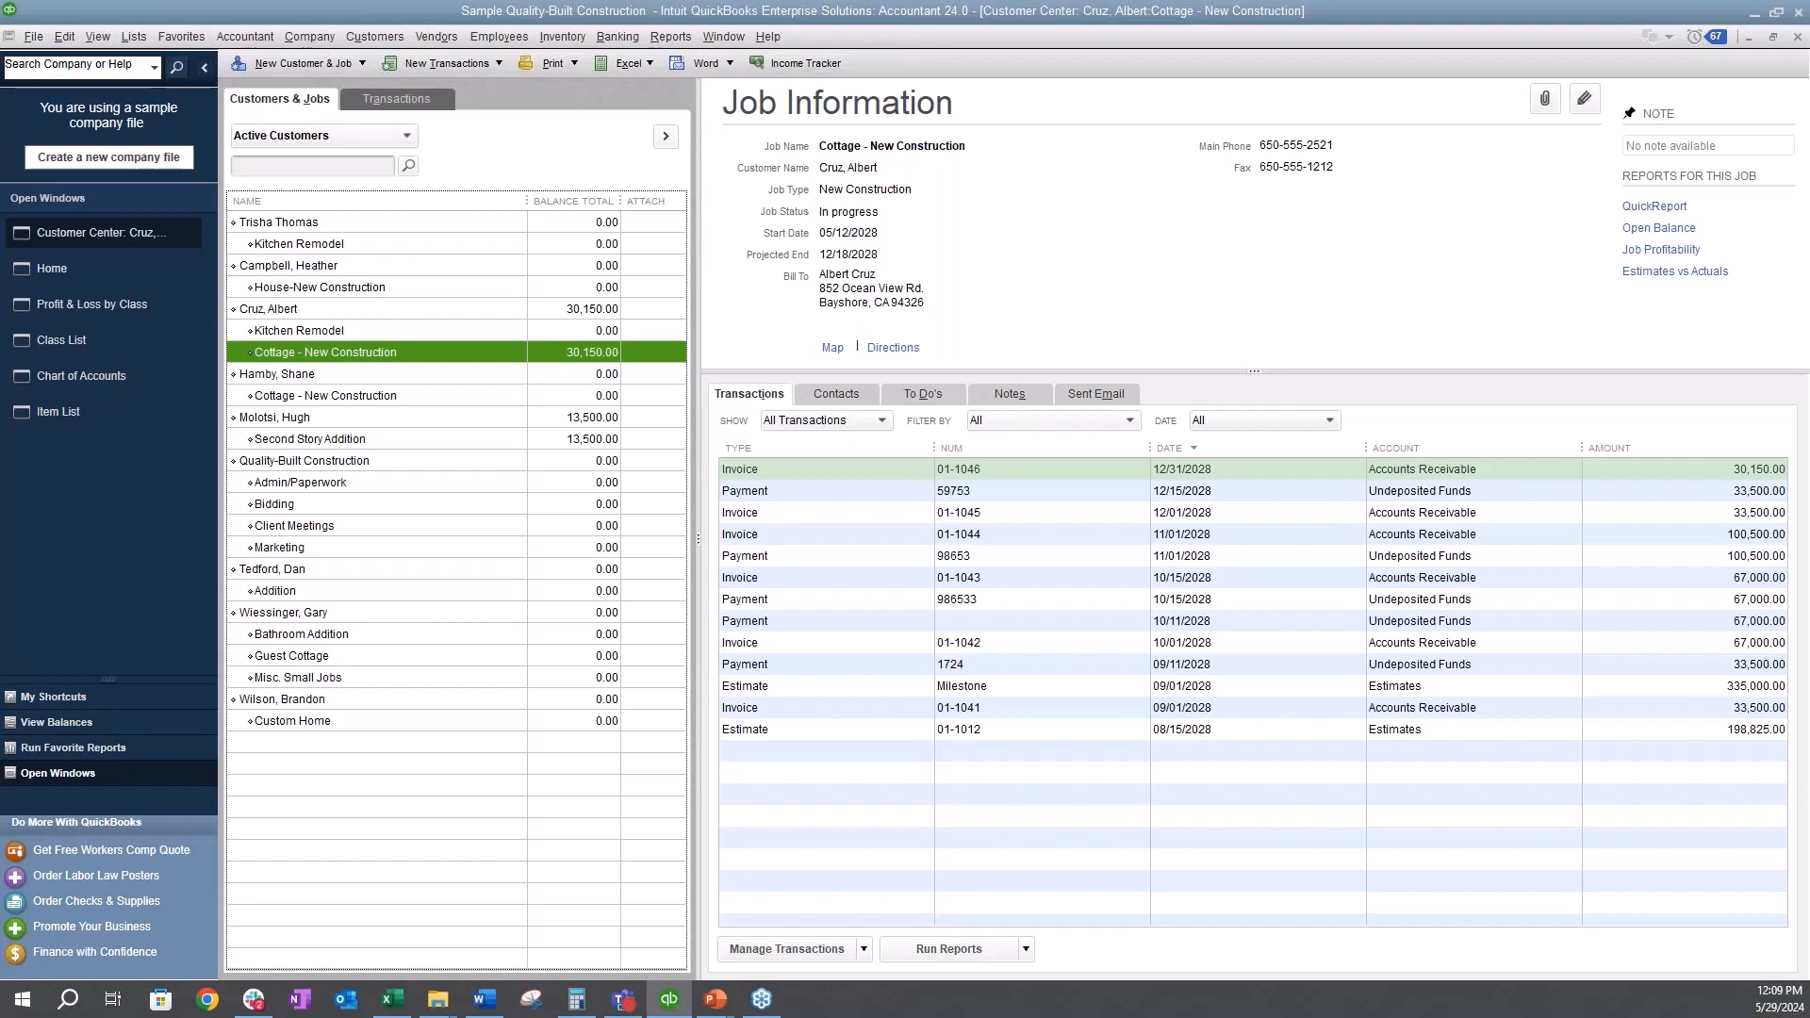
- Start a new Service item from the item list and mark it as used in assemblies or performed by a subcontractor or partner
left_click(90, 420)
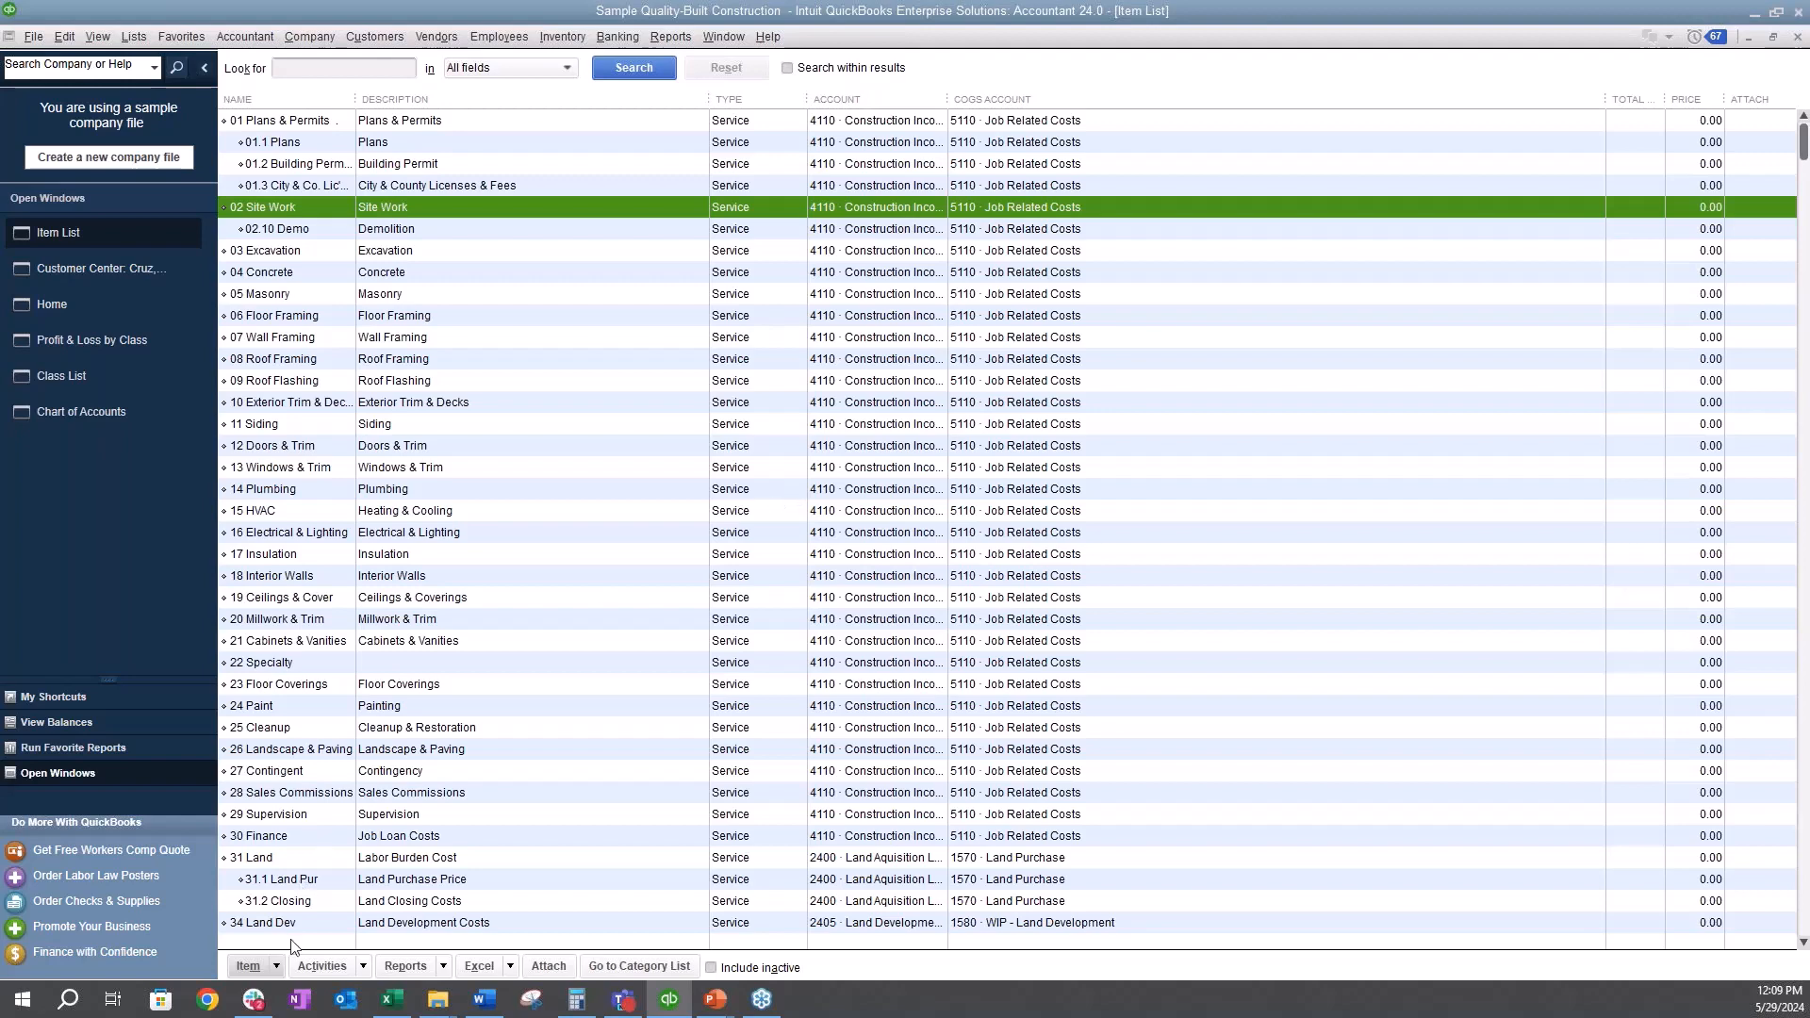
left_click(278, 966)
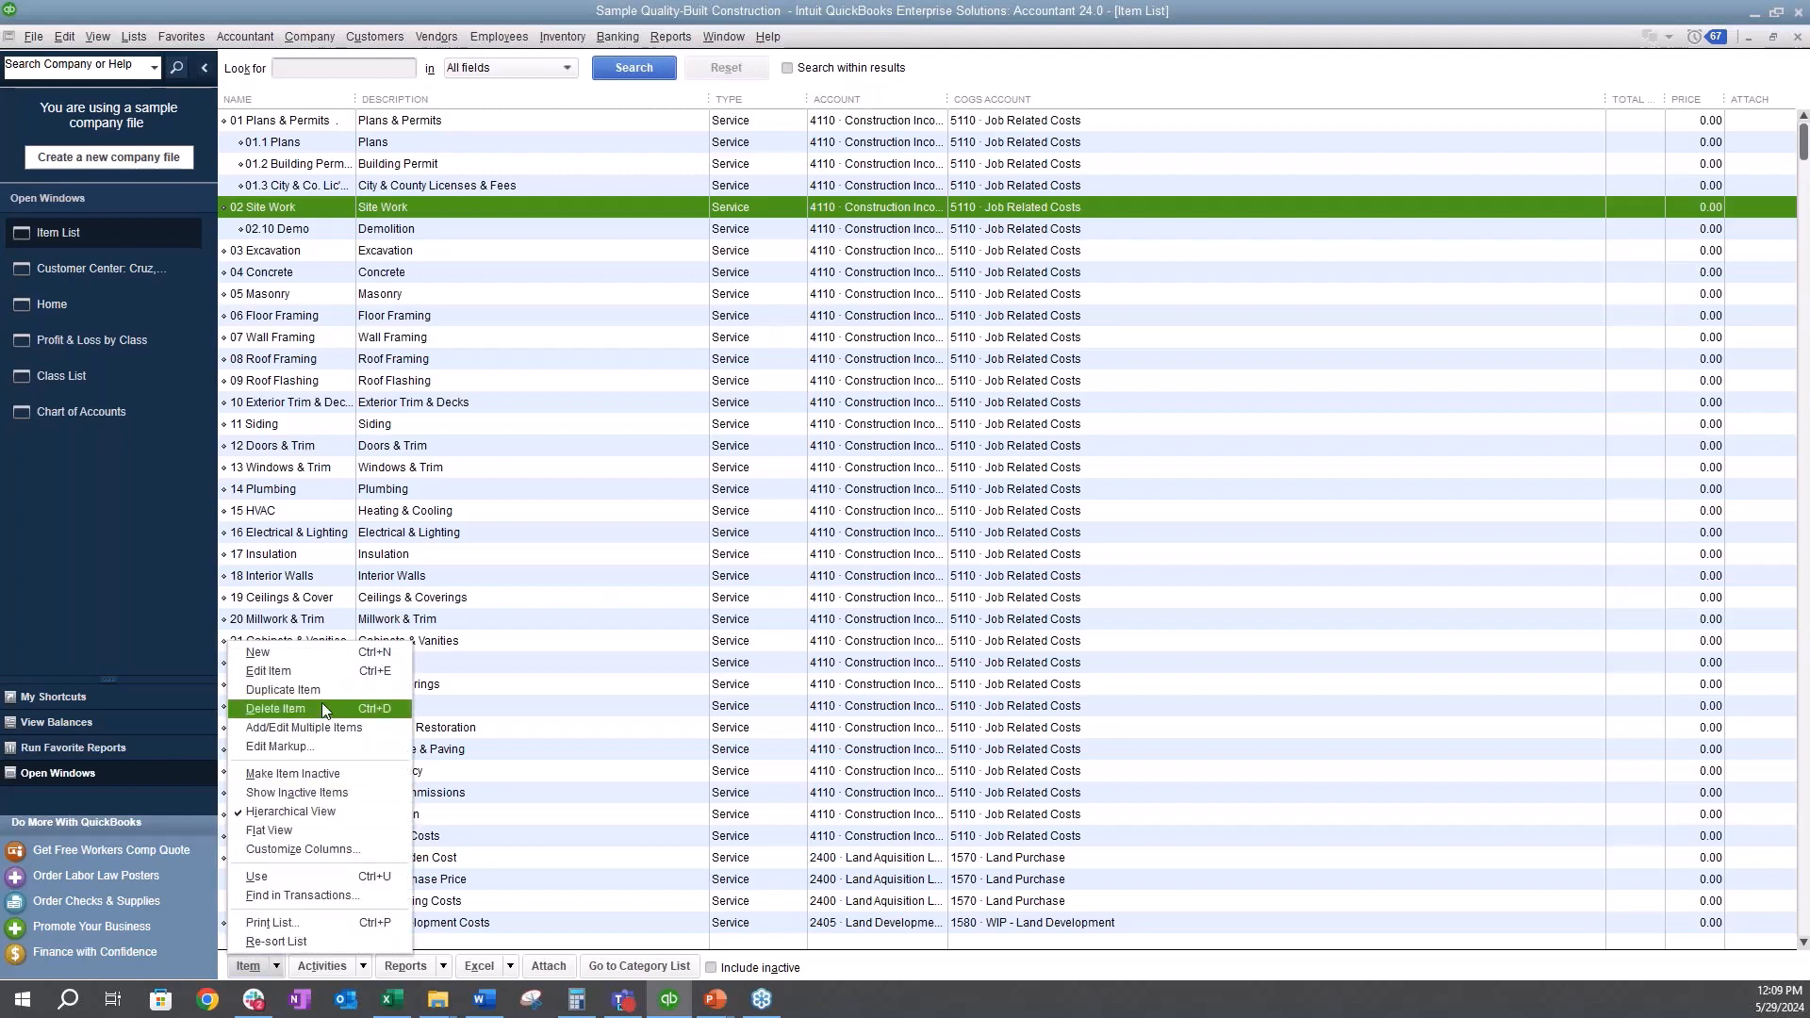
left_click(323, 655)
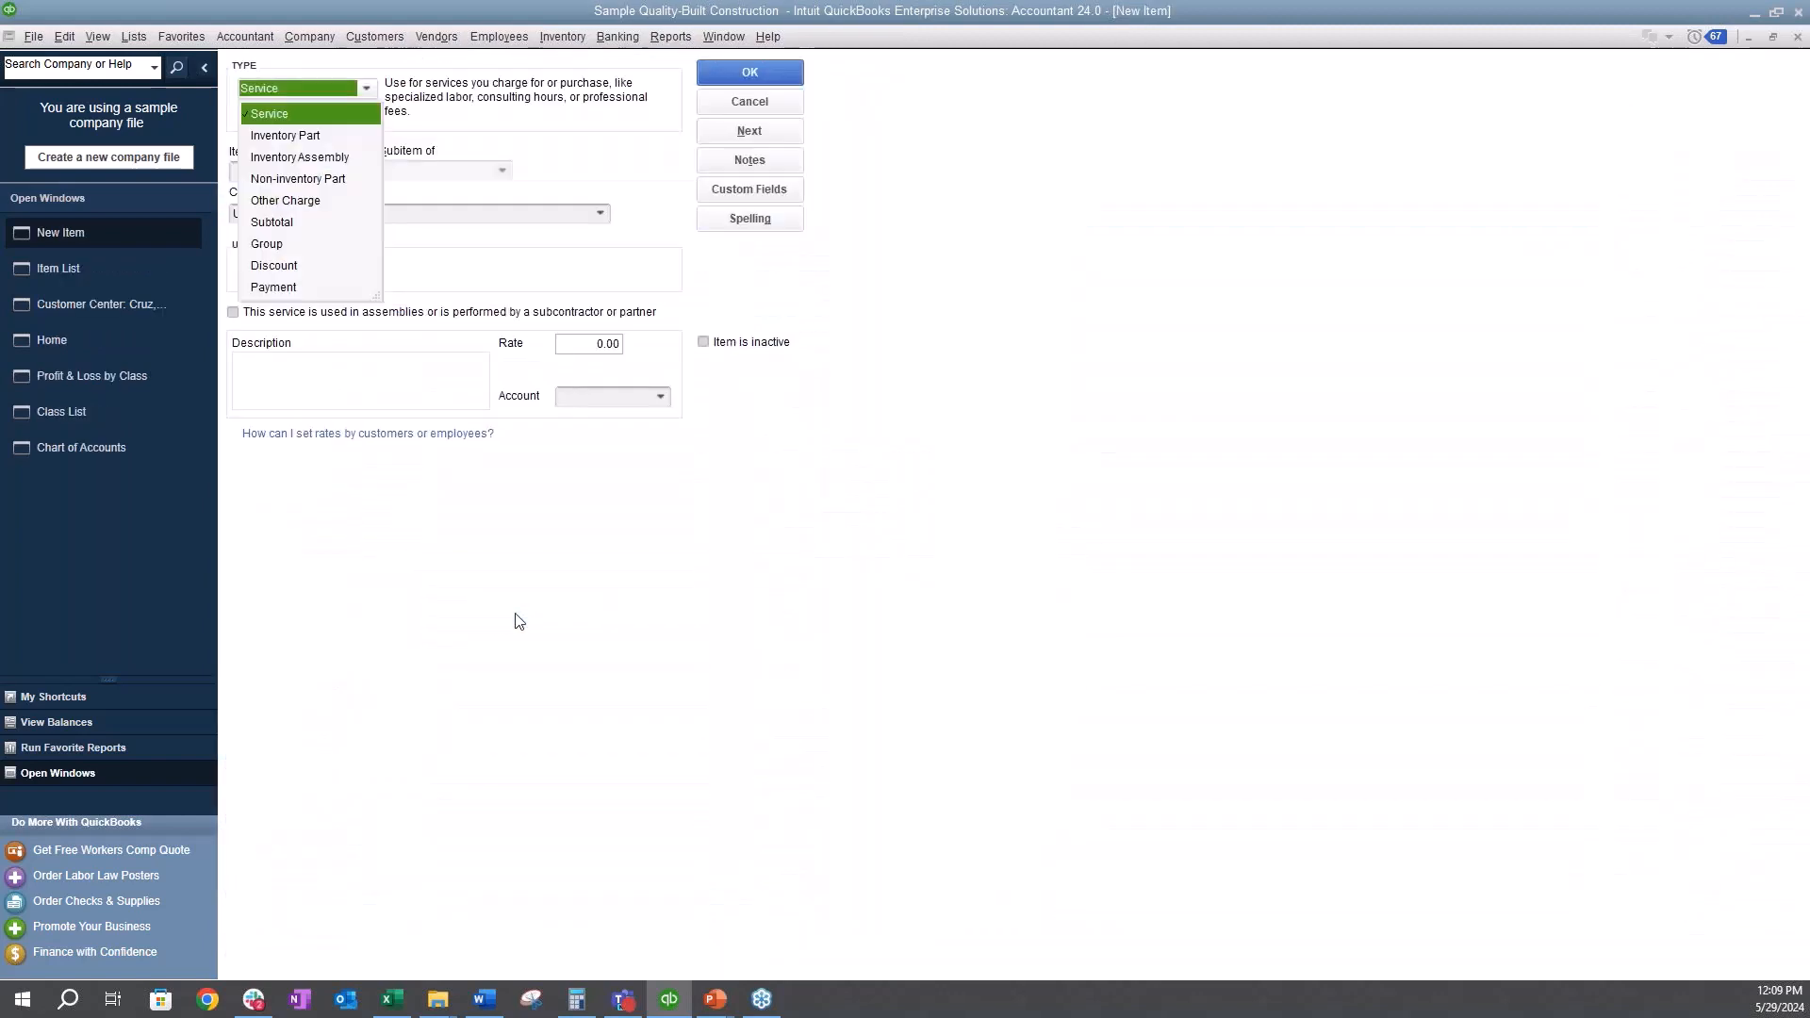
left_click(353, 109)
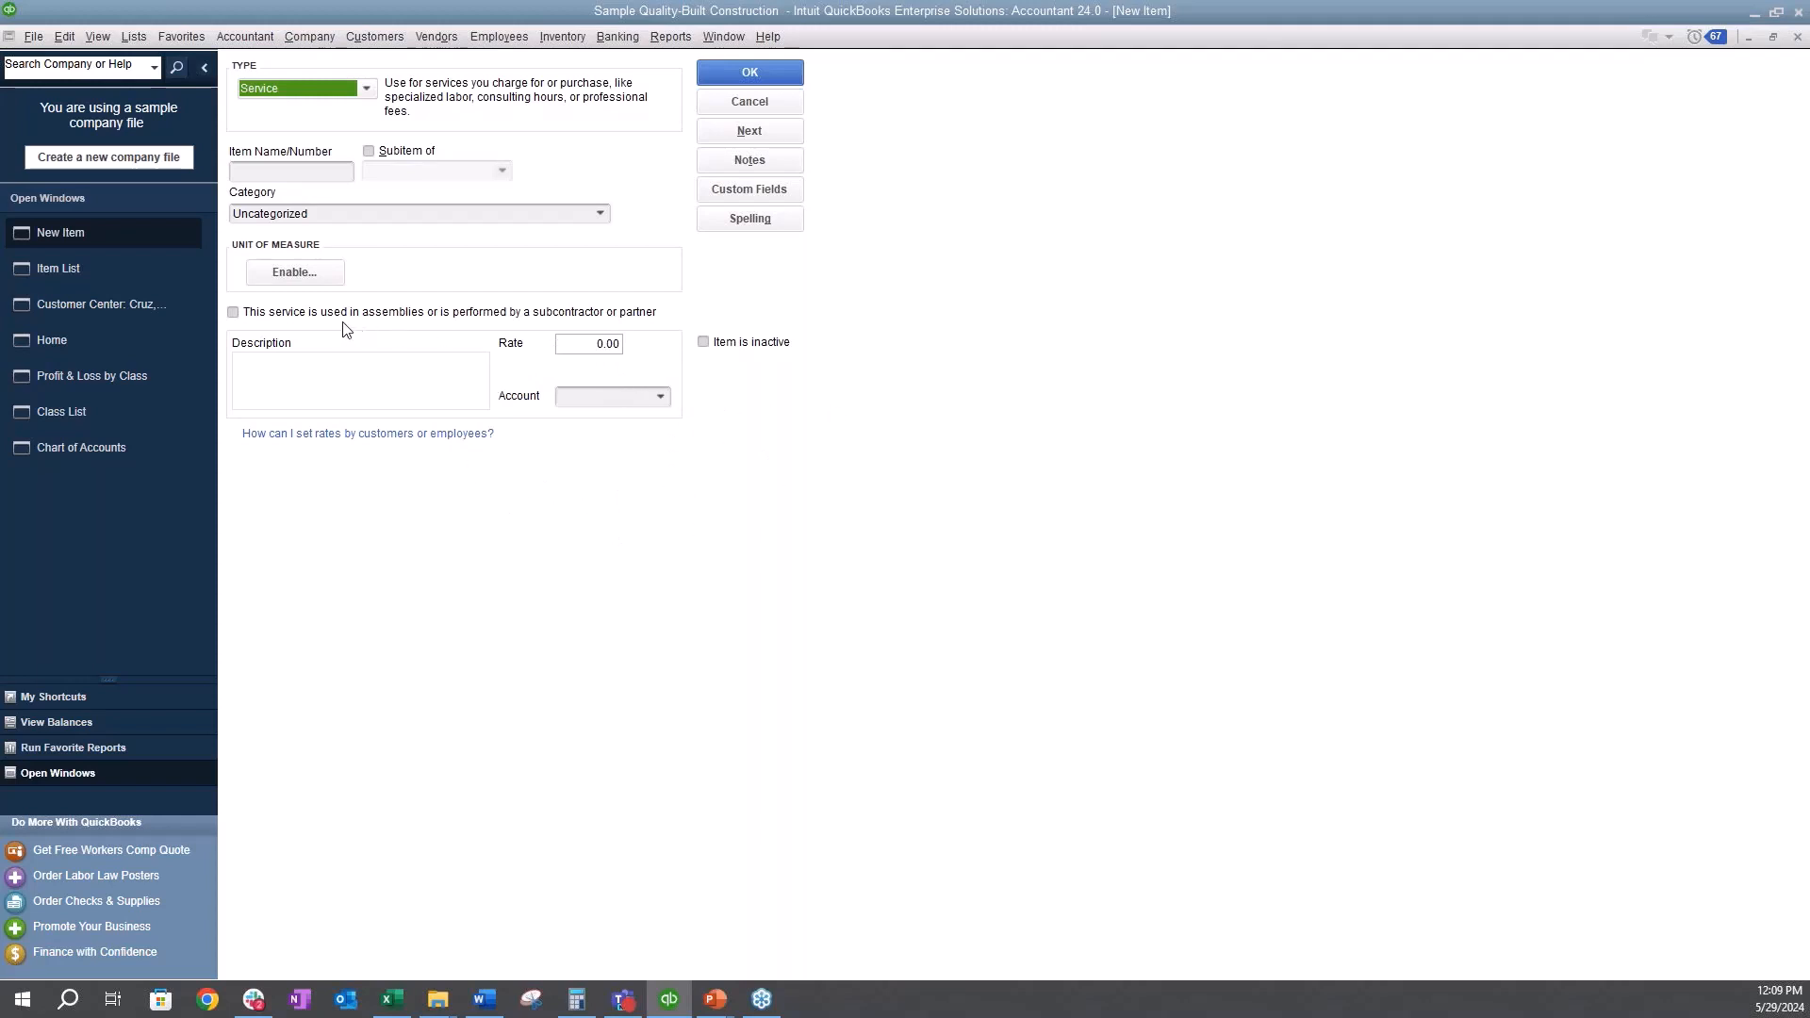
left_click(280, 312)
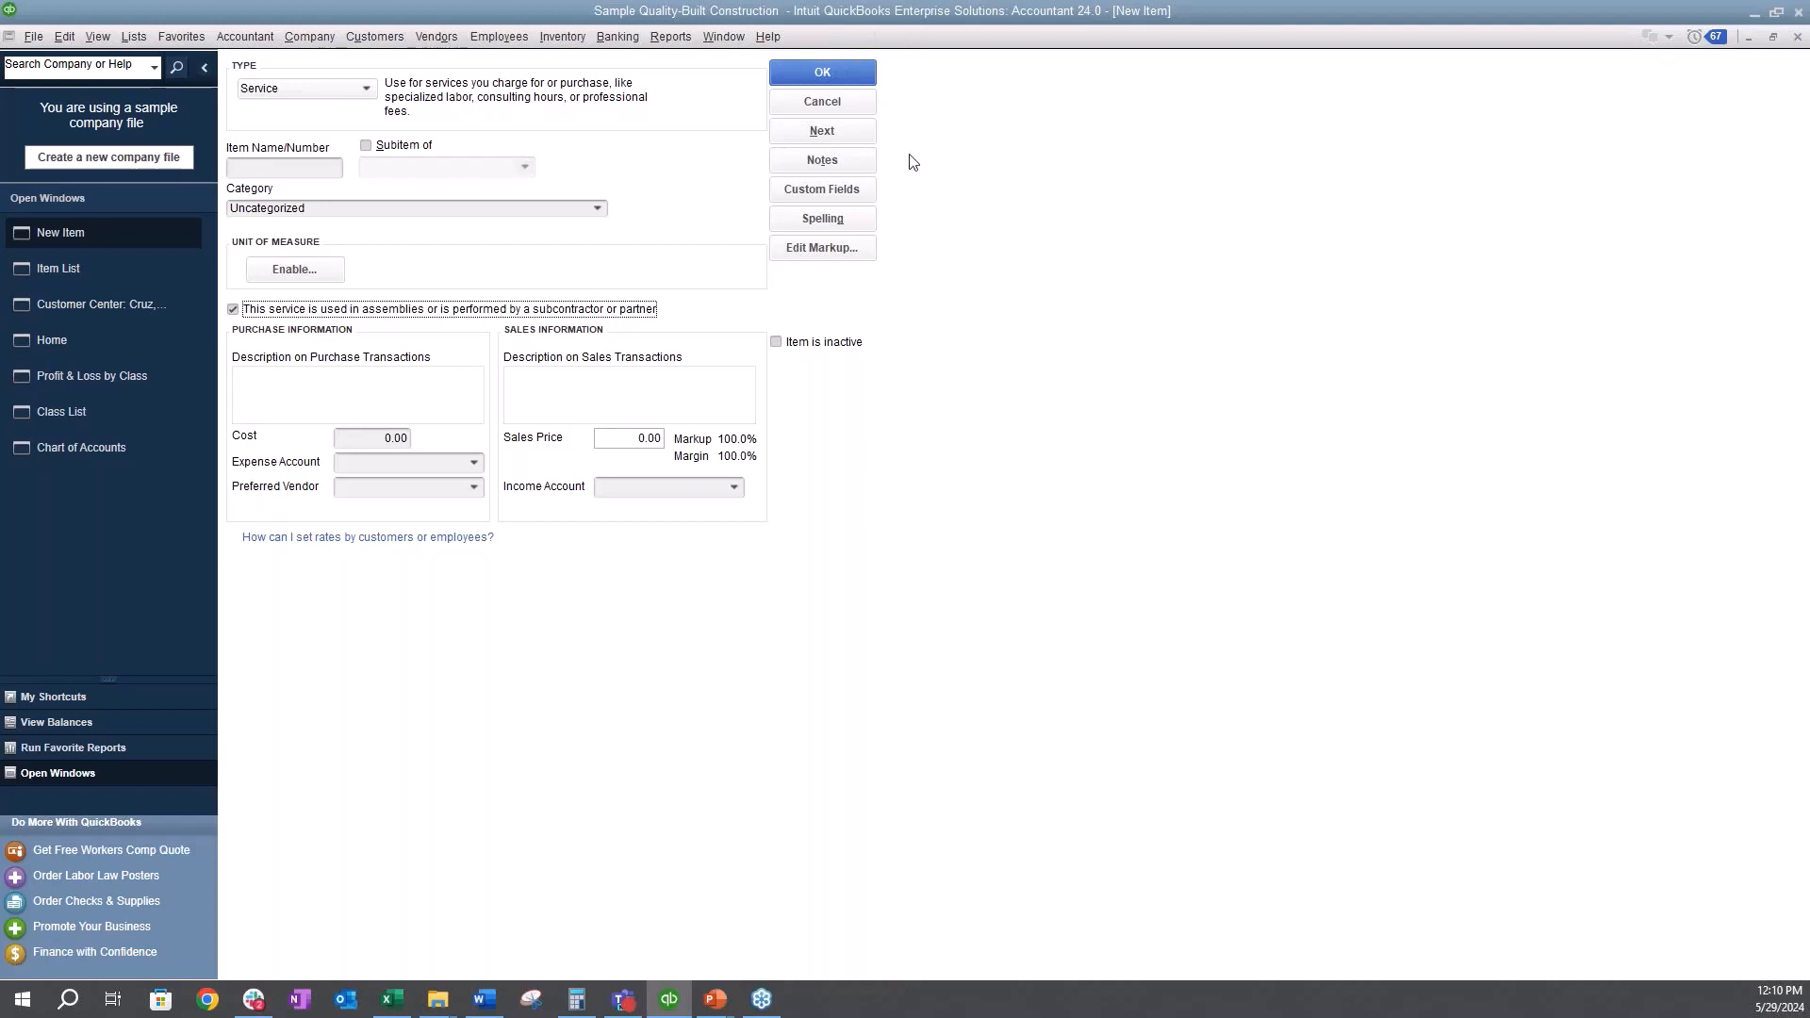
- Check the company preferences for Jobs & Estimates, including the estimate and progress invoicing options, and leave without making changes
left_click(70, 344)
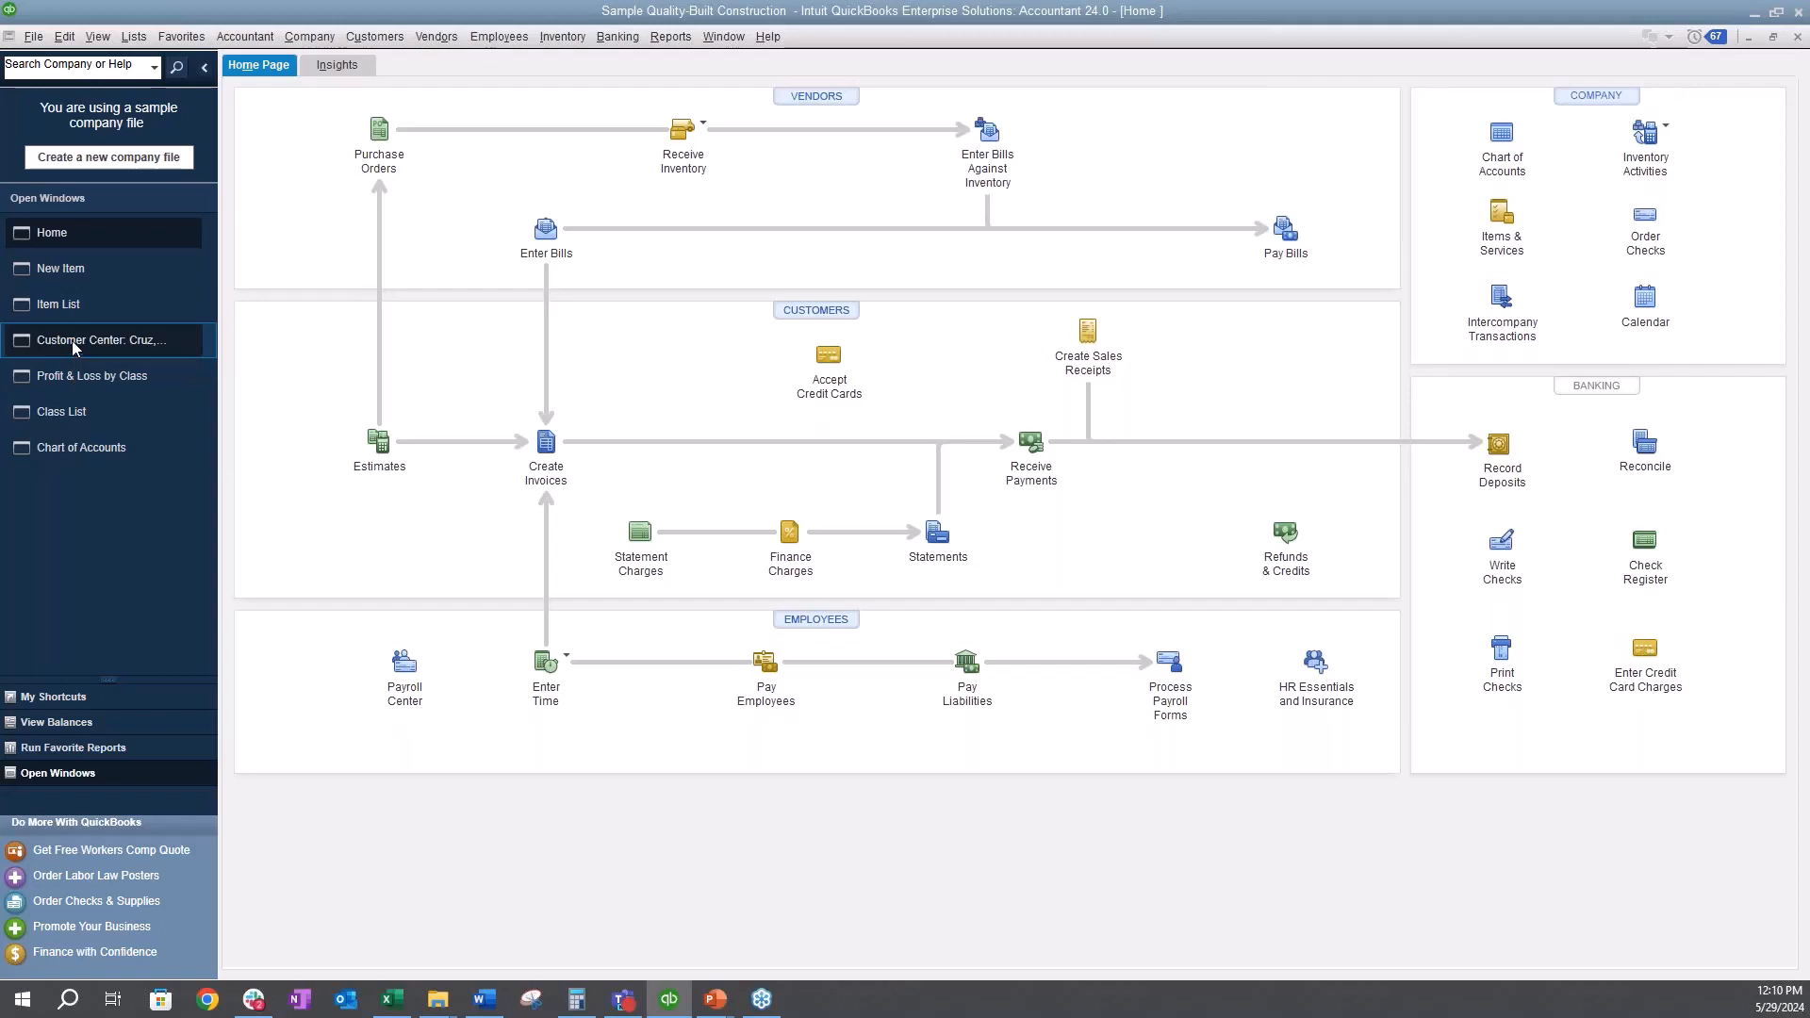
left_click(70, 36)
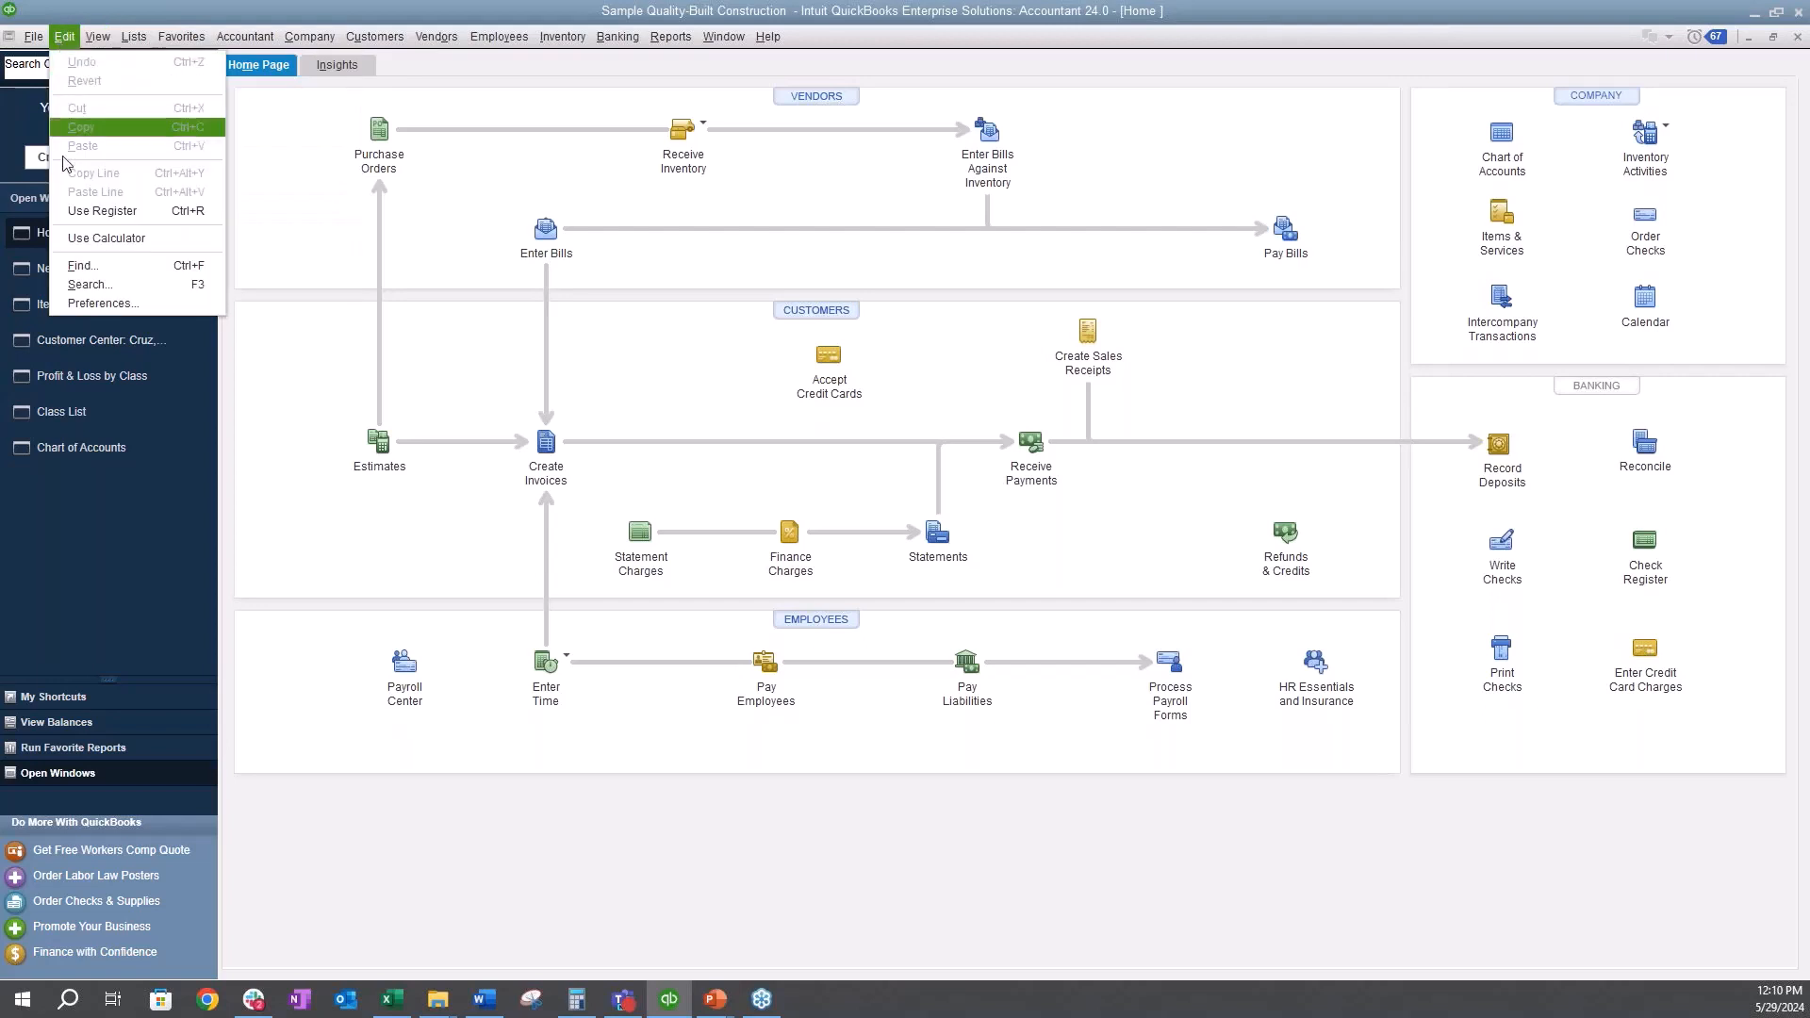
left_click(72, 304)
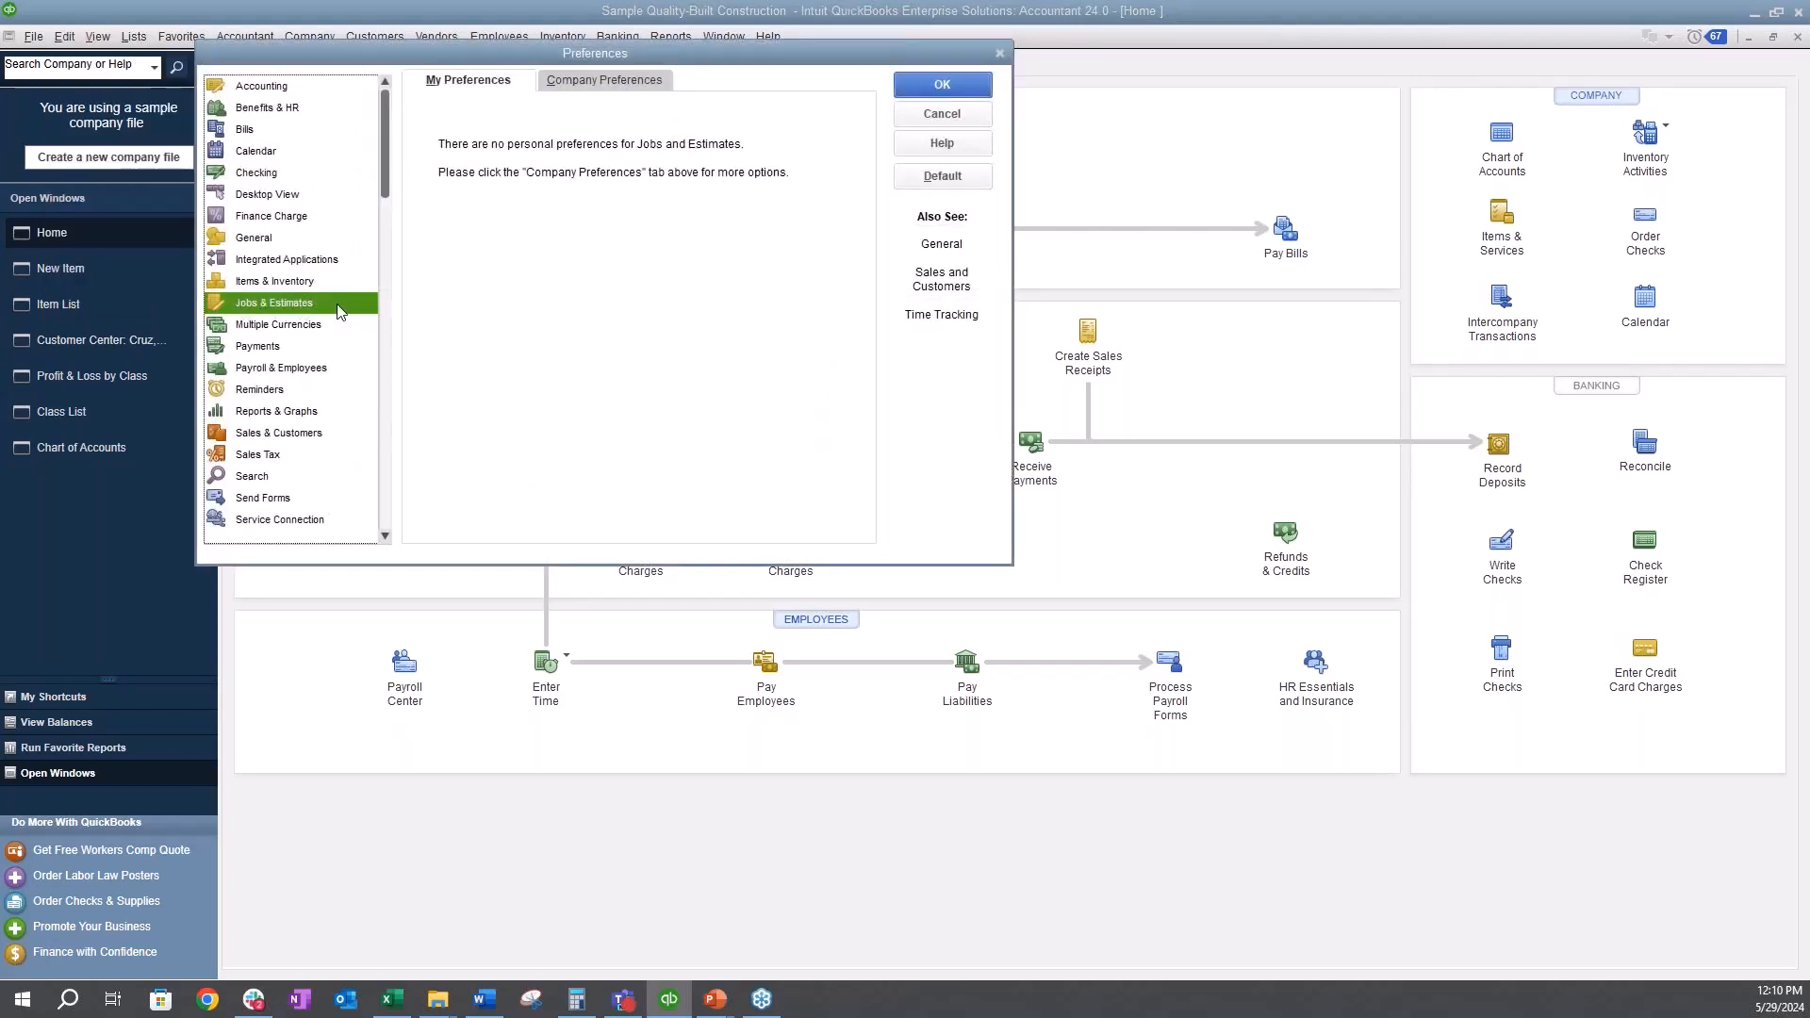
left_click(606, 83)
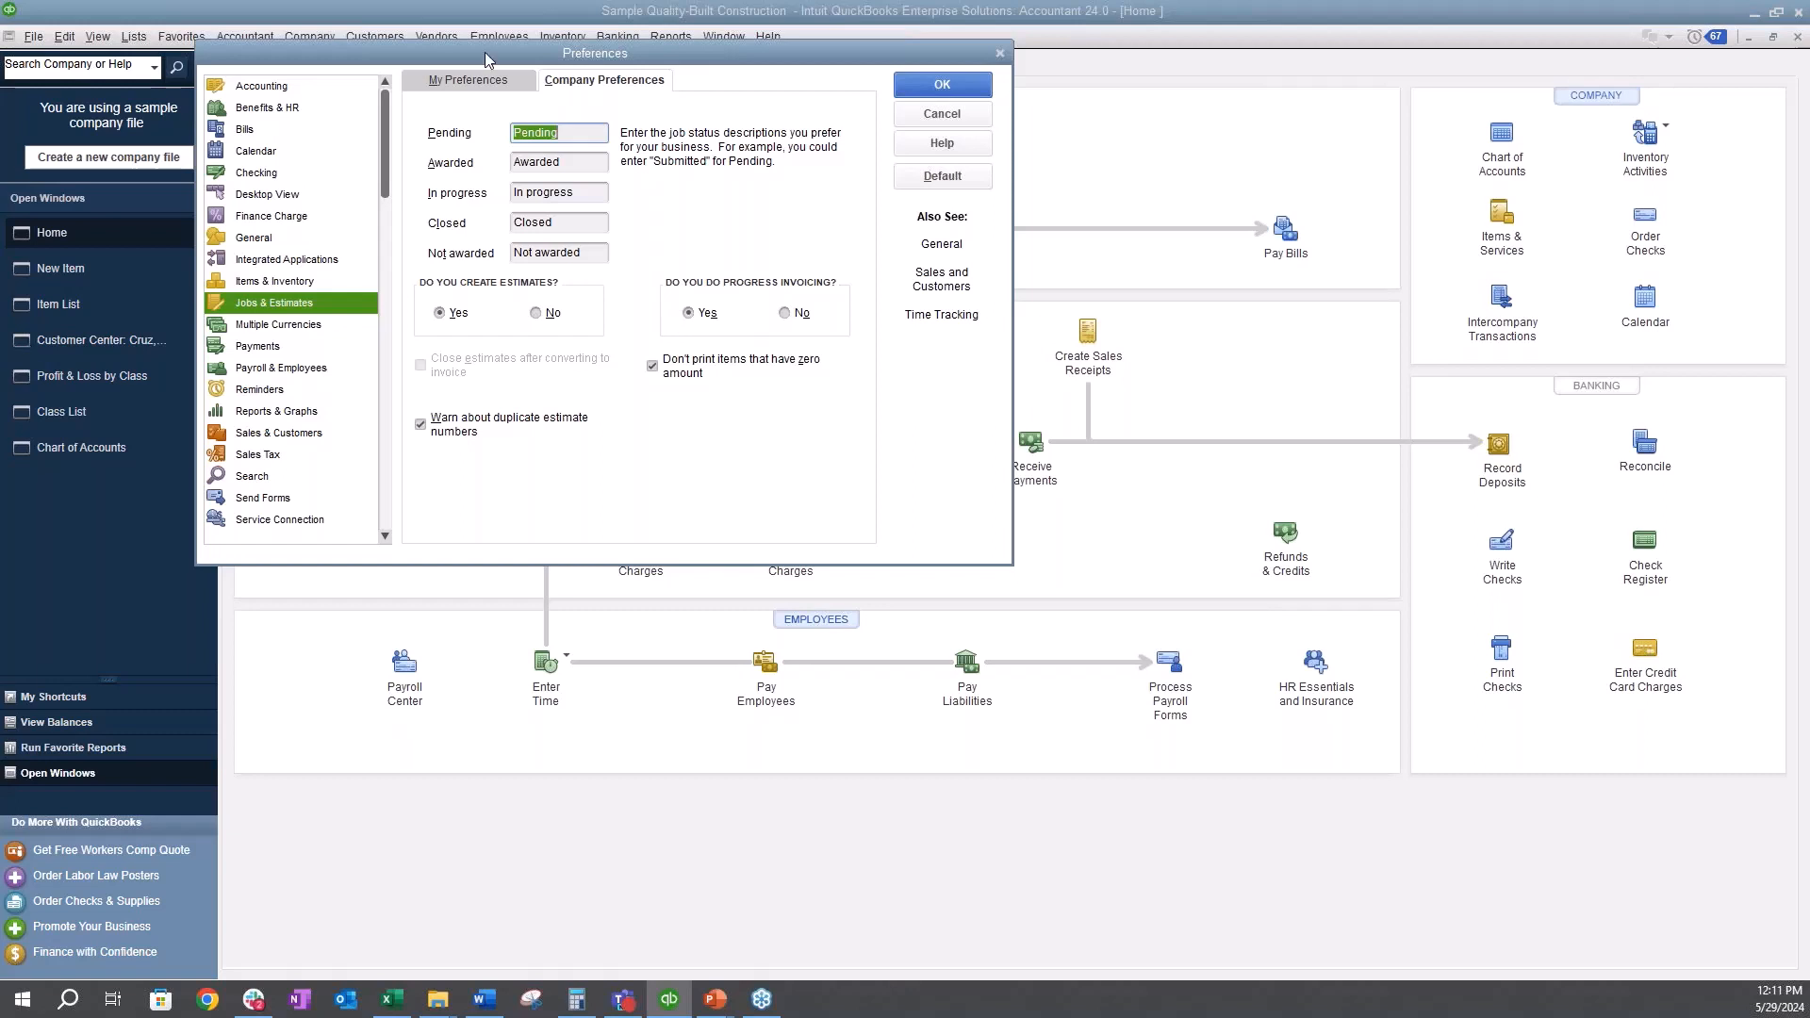
left_click(942, 113)
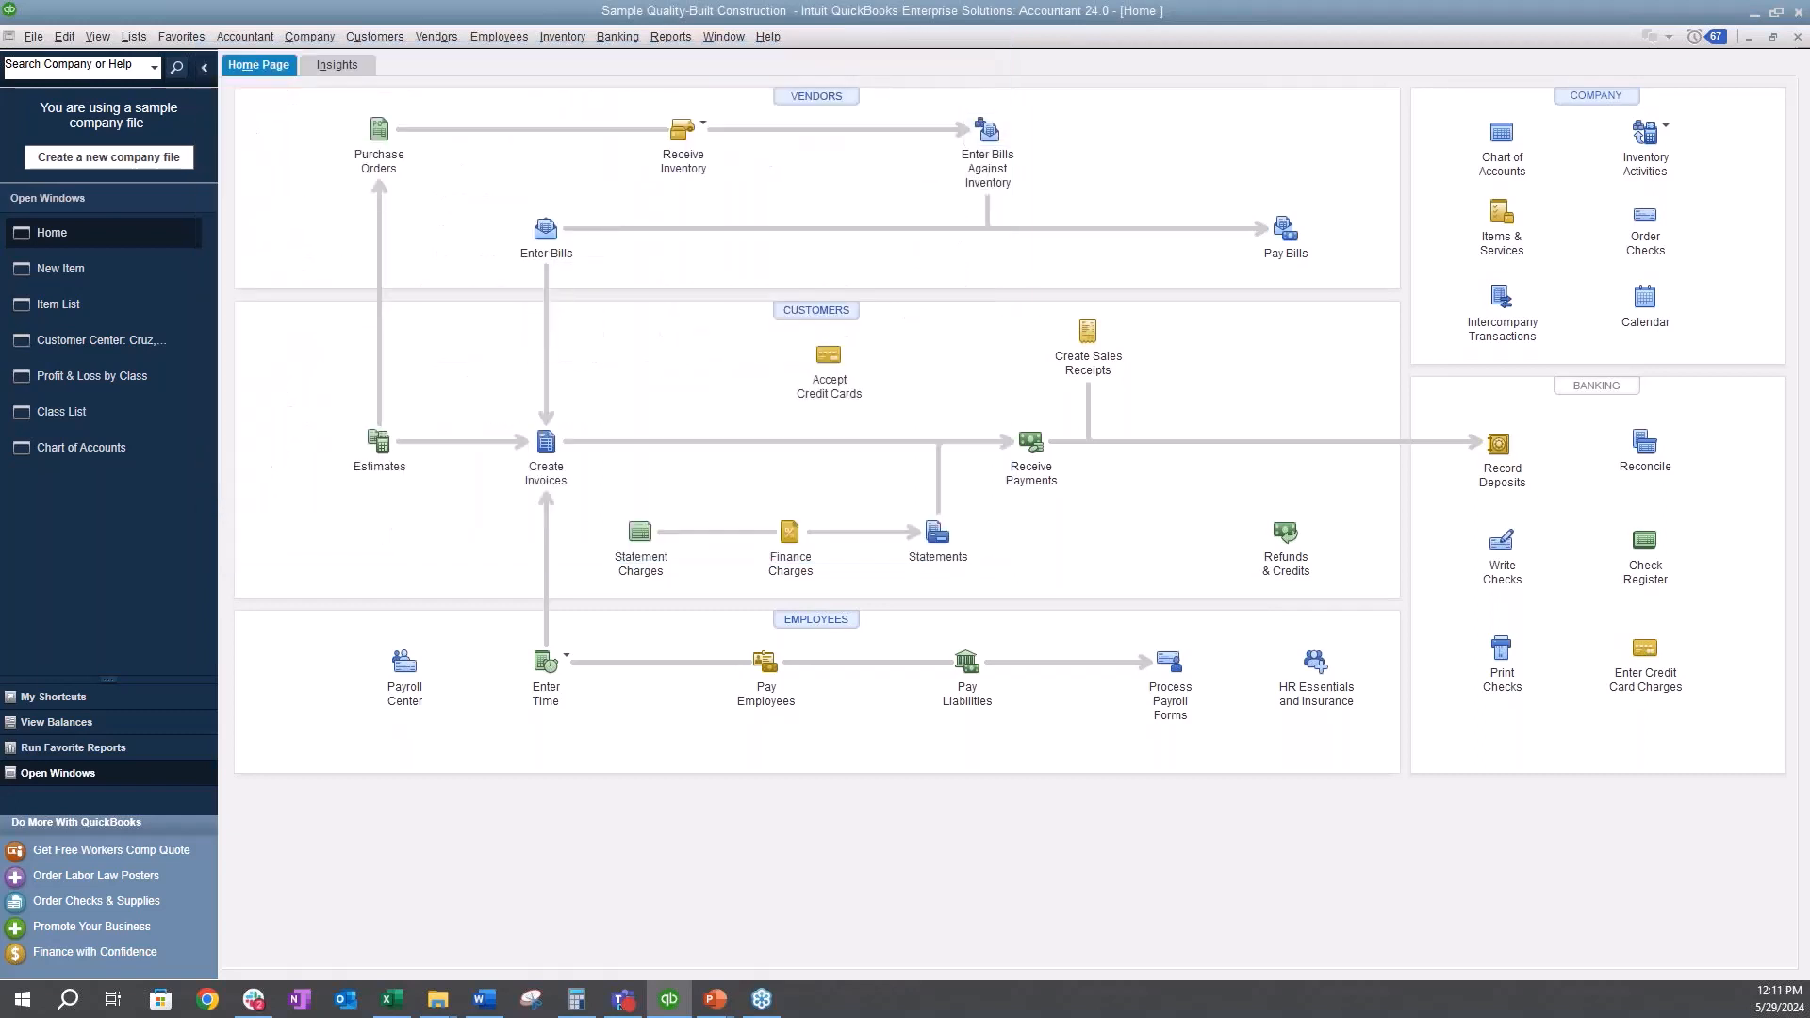
- Start a new estimate for the first listed customer's Kitchen Remodel job and assign it the Remodel class
left_click(380, 441)
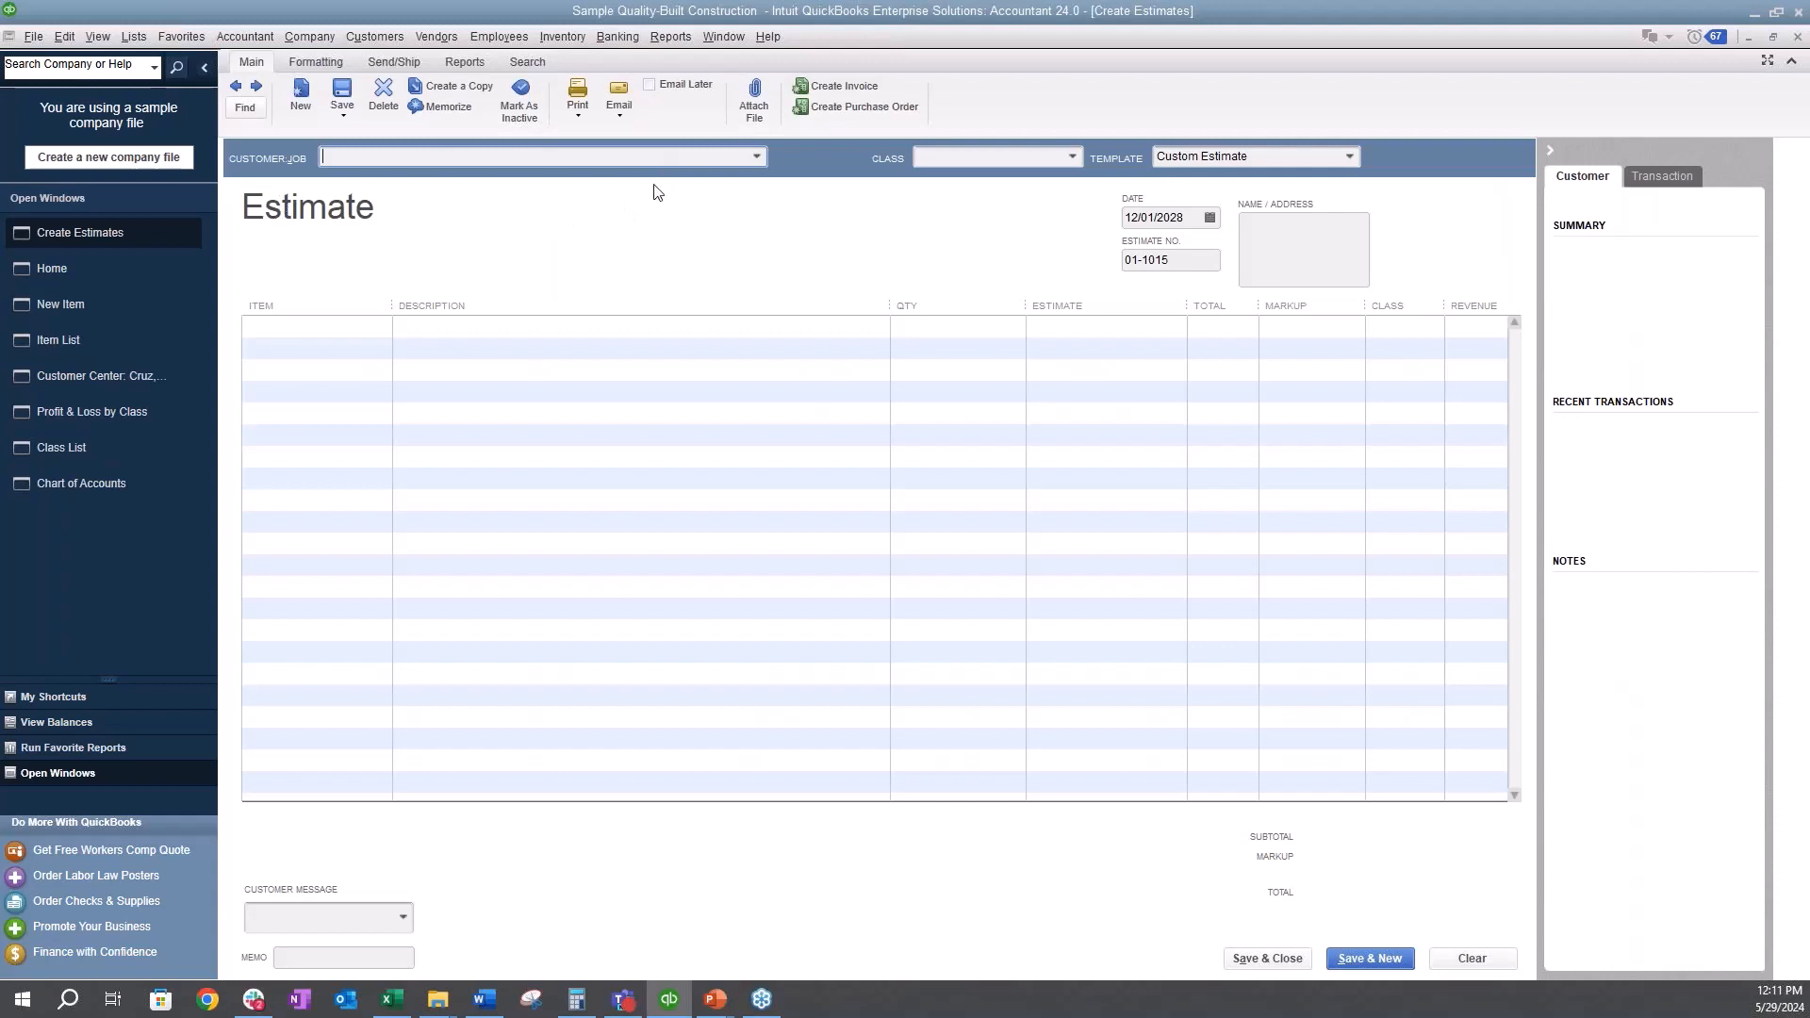
left_click(756, 156)
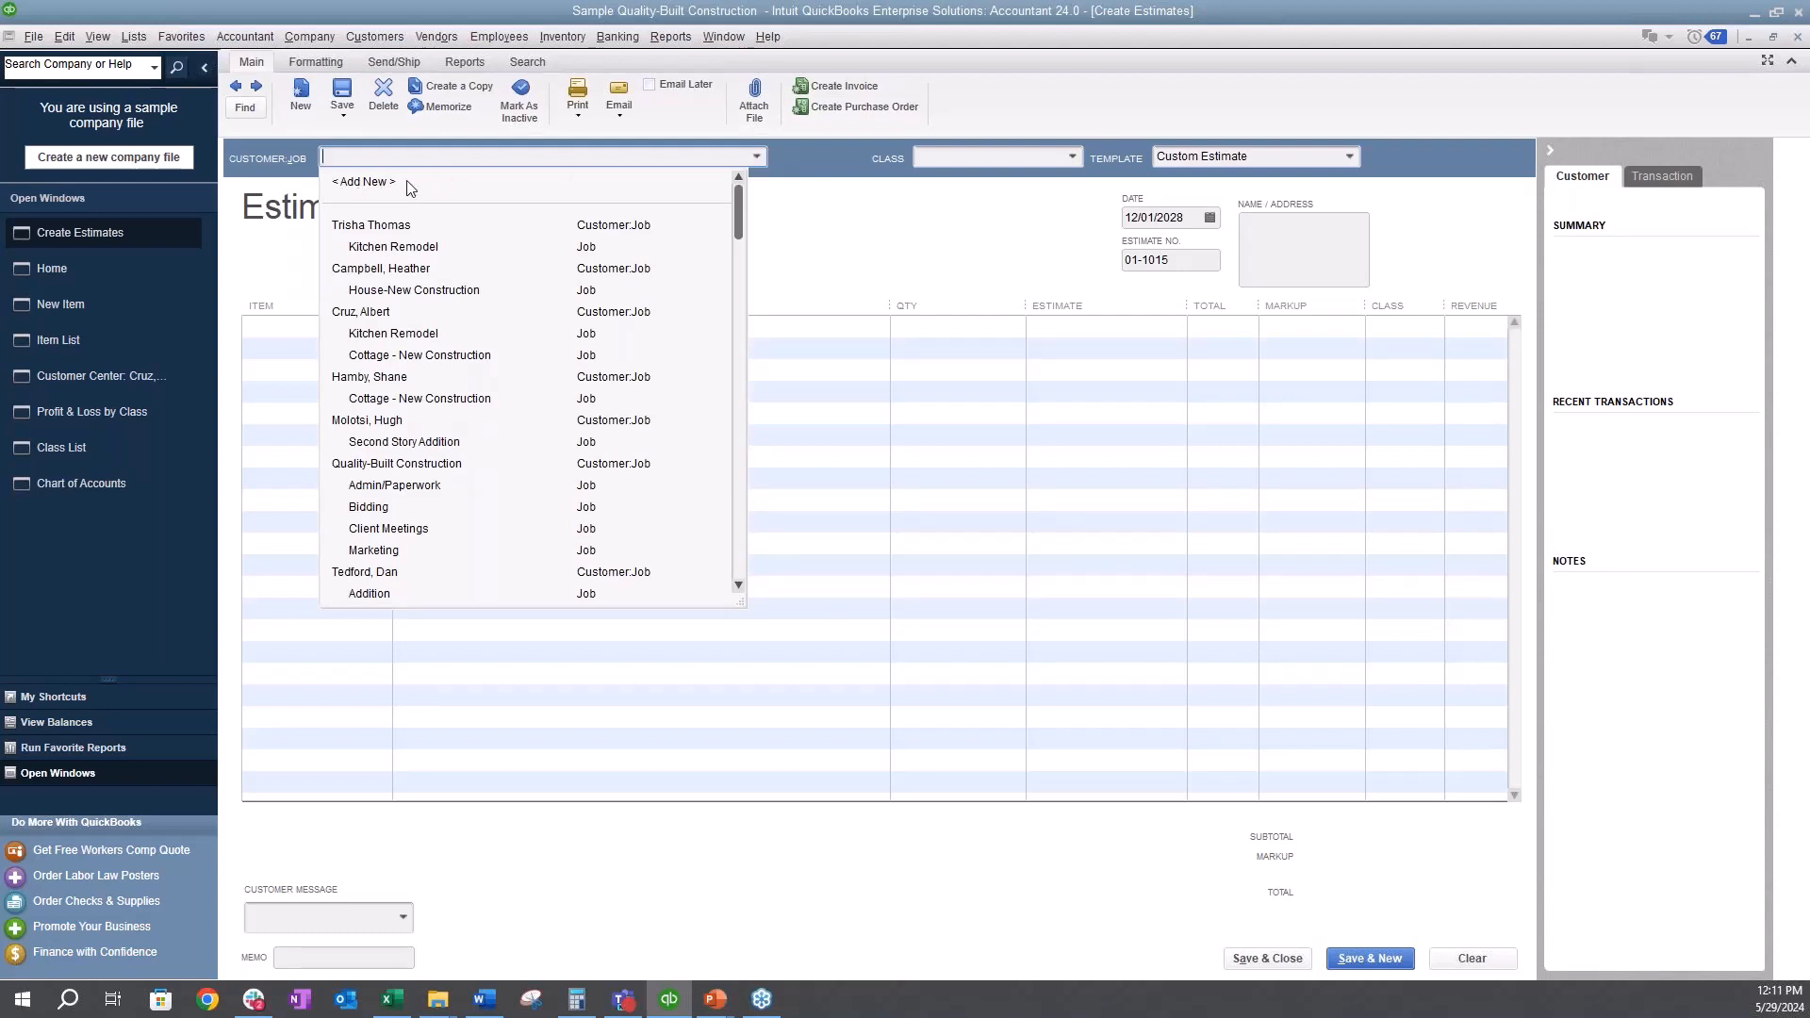
left_click(435, 248)
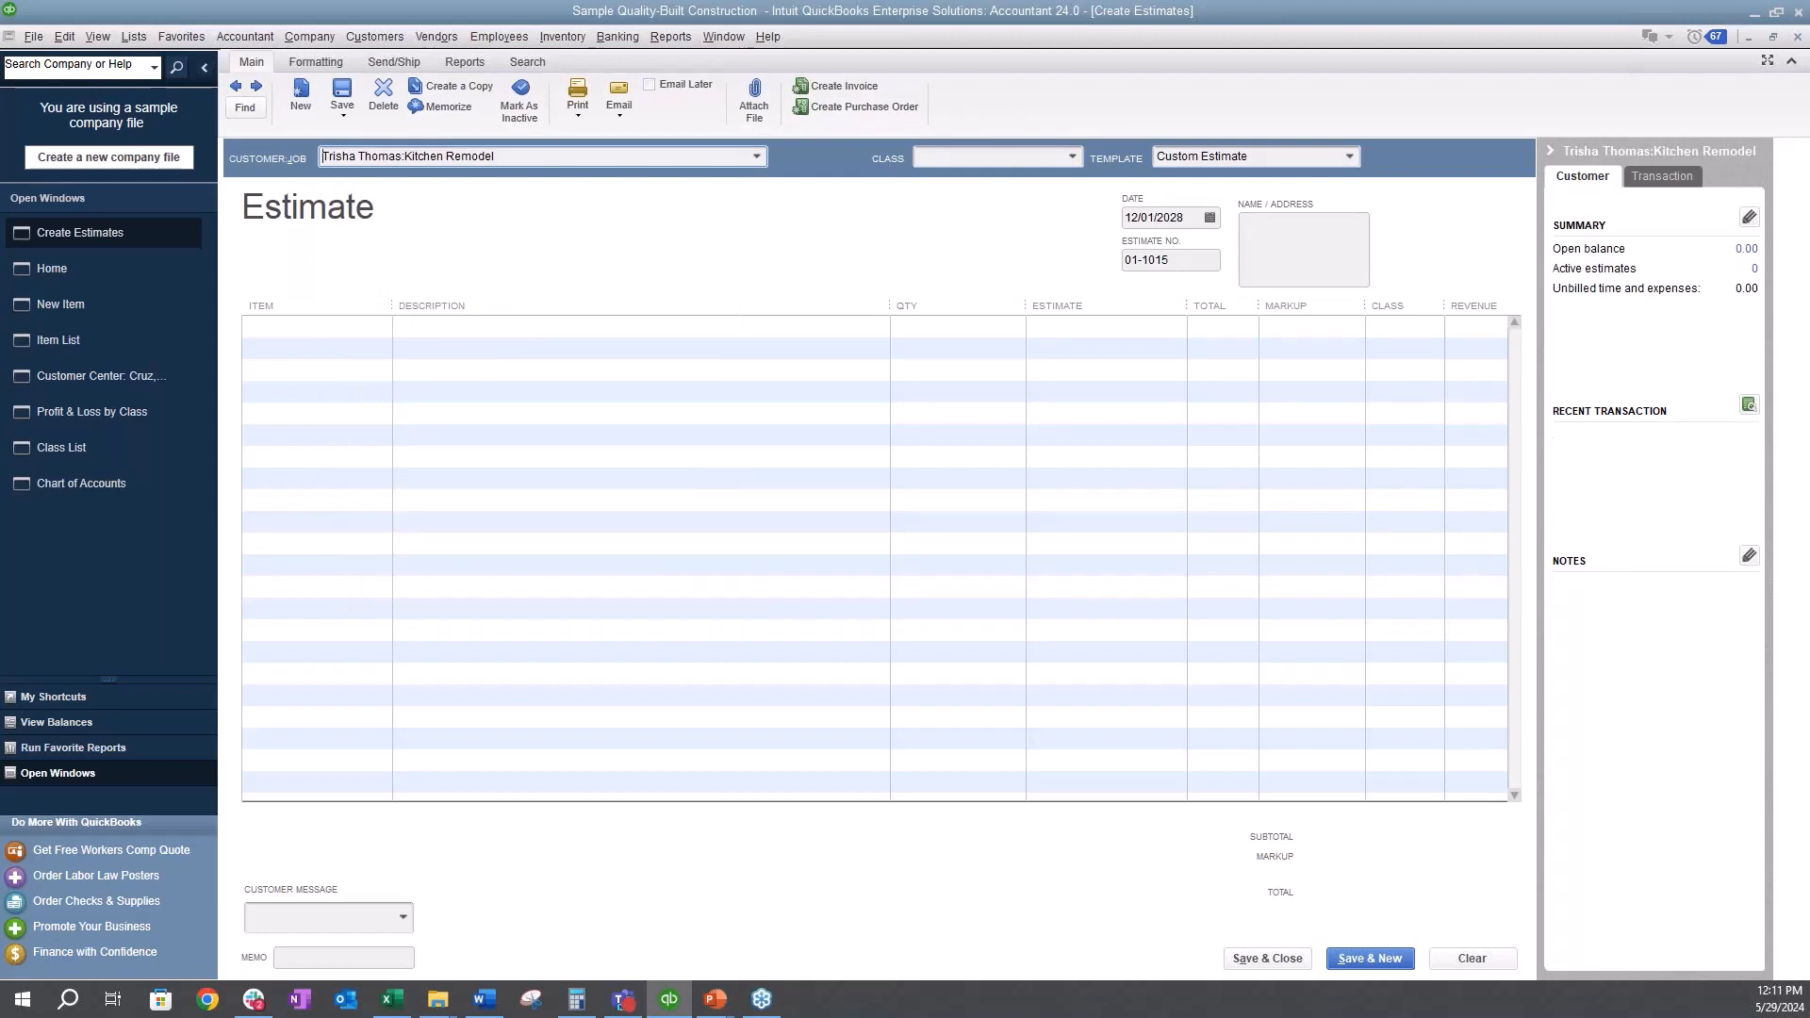
left_click(1073, 157)
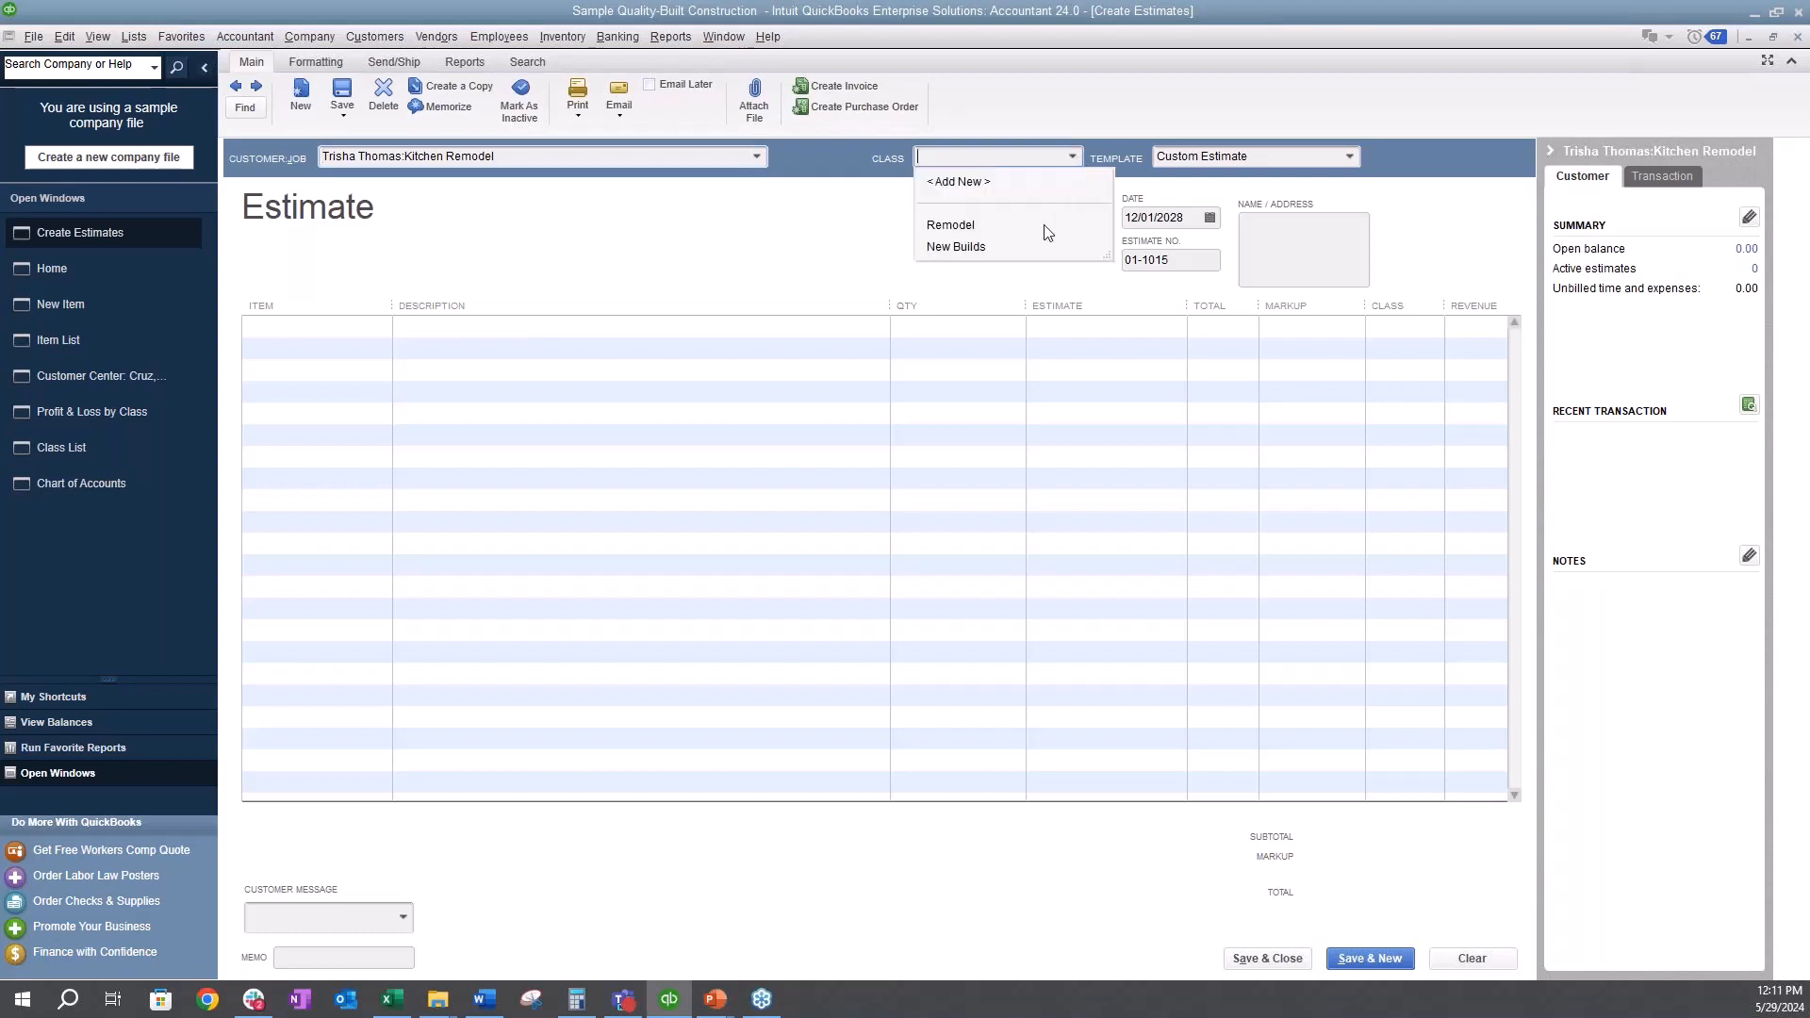
left_click(981, 228)
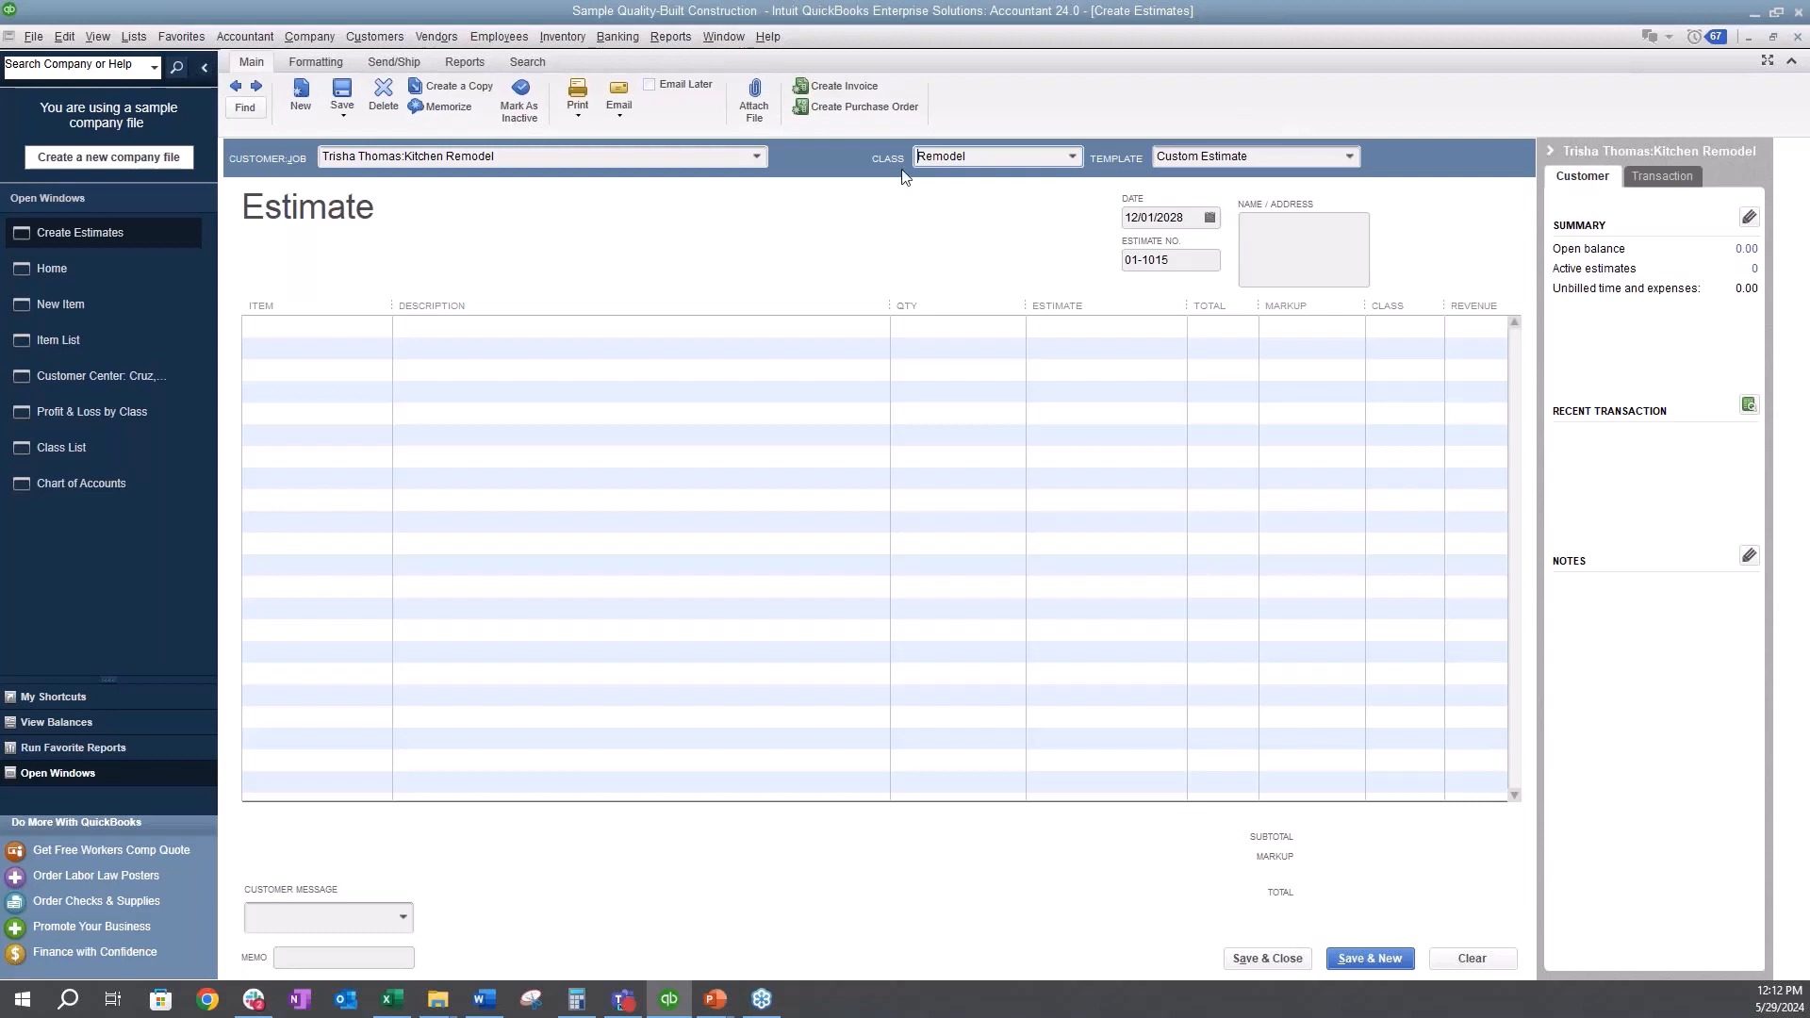
- Open the Custom Estimate template for basic customization from the template list
left_click(134, 37)
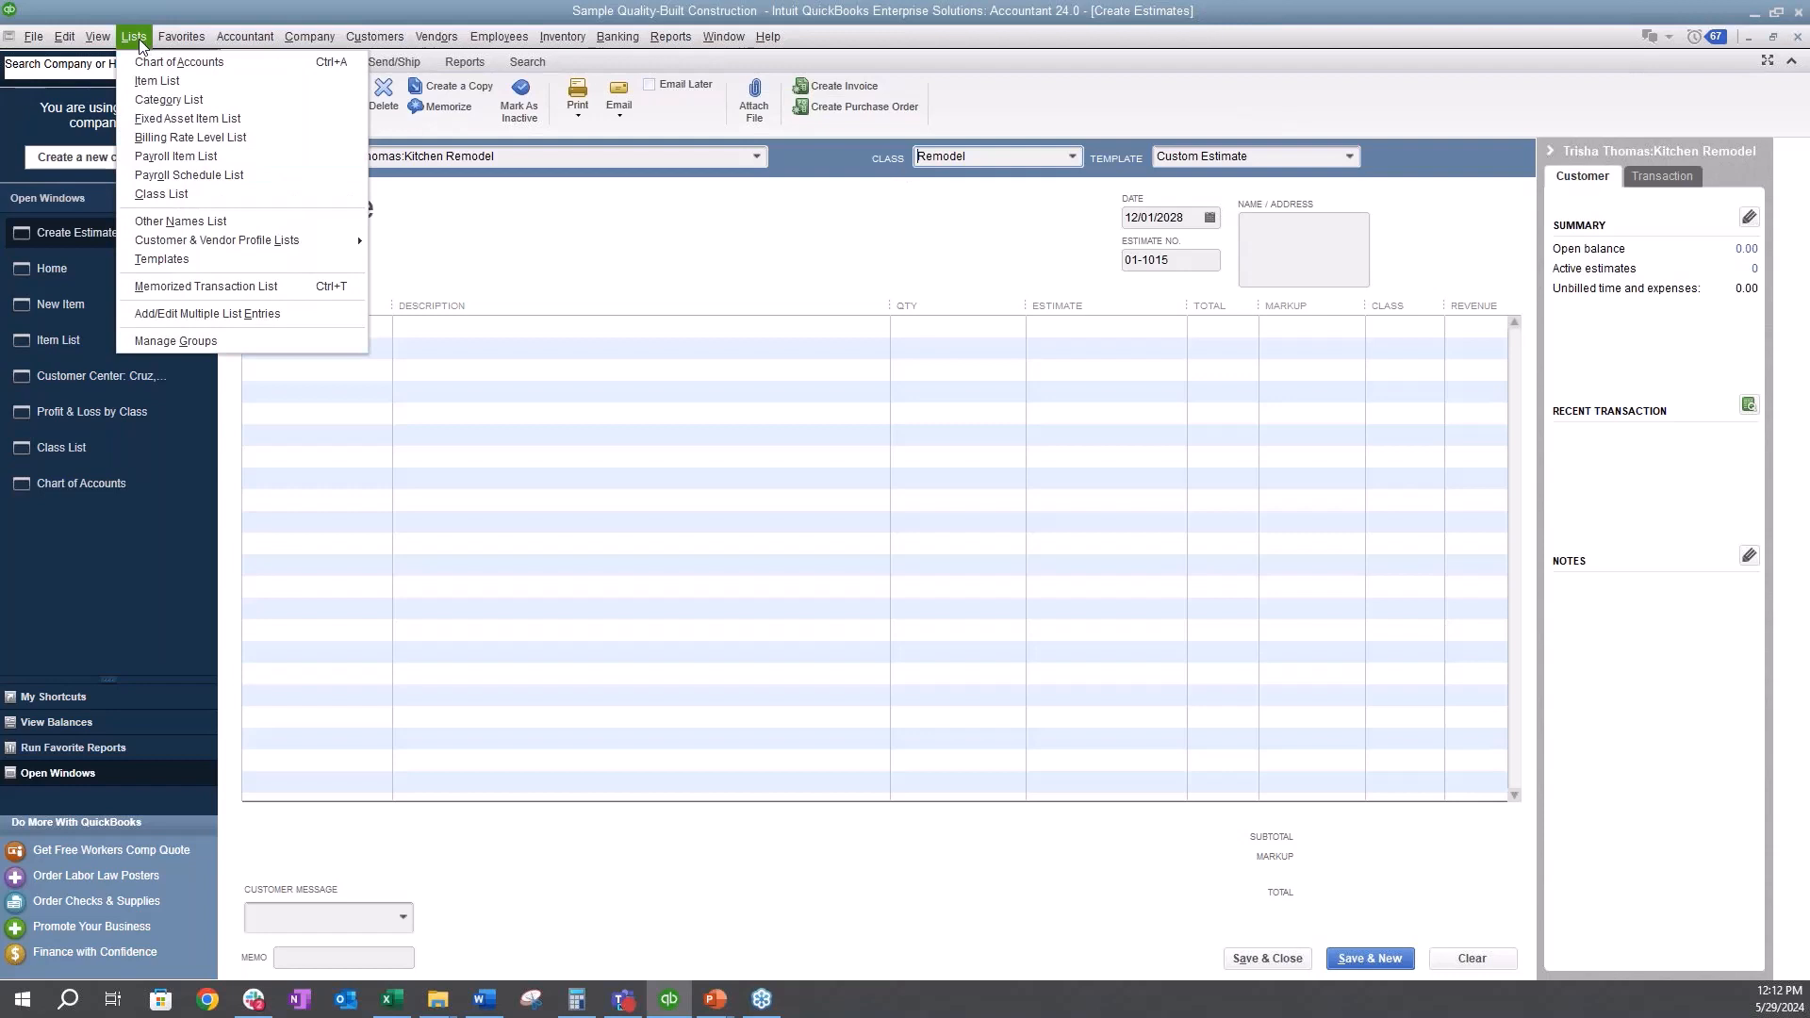
left_click(163, 258)
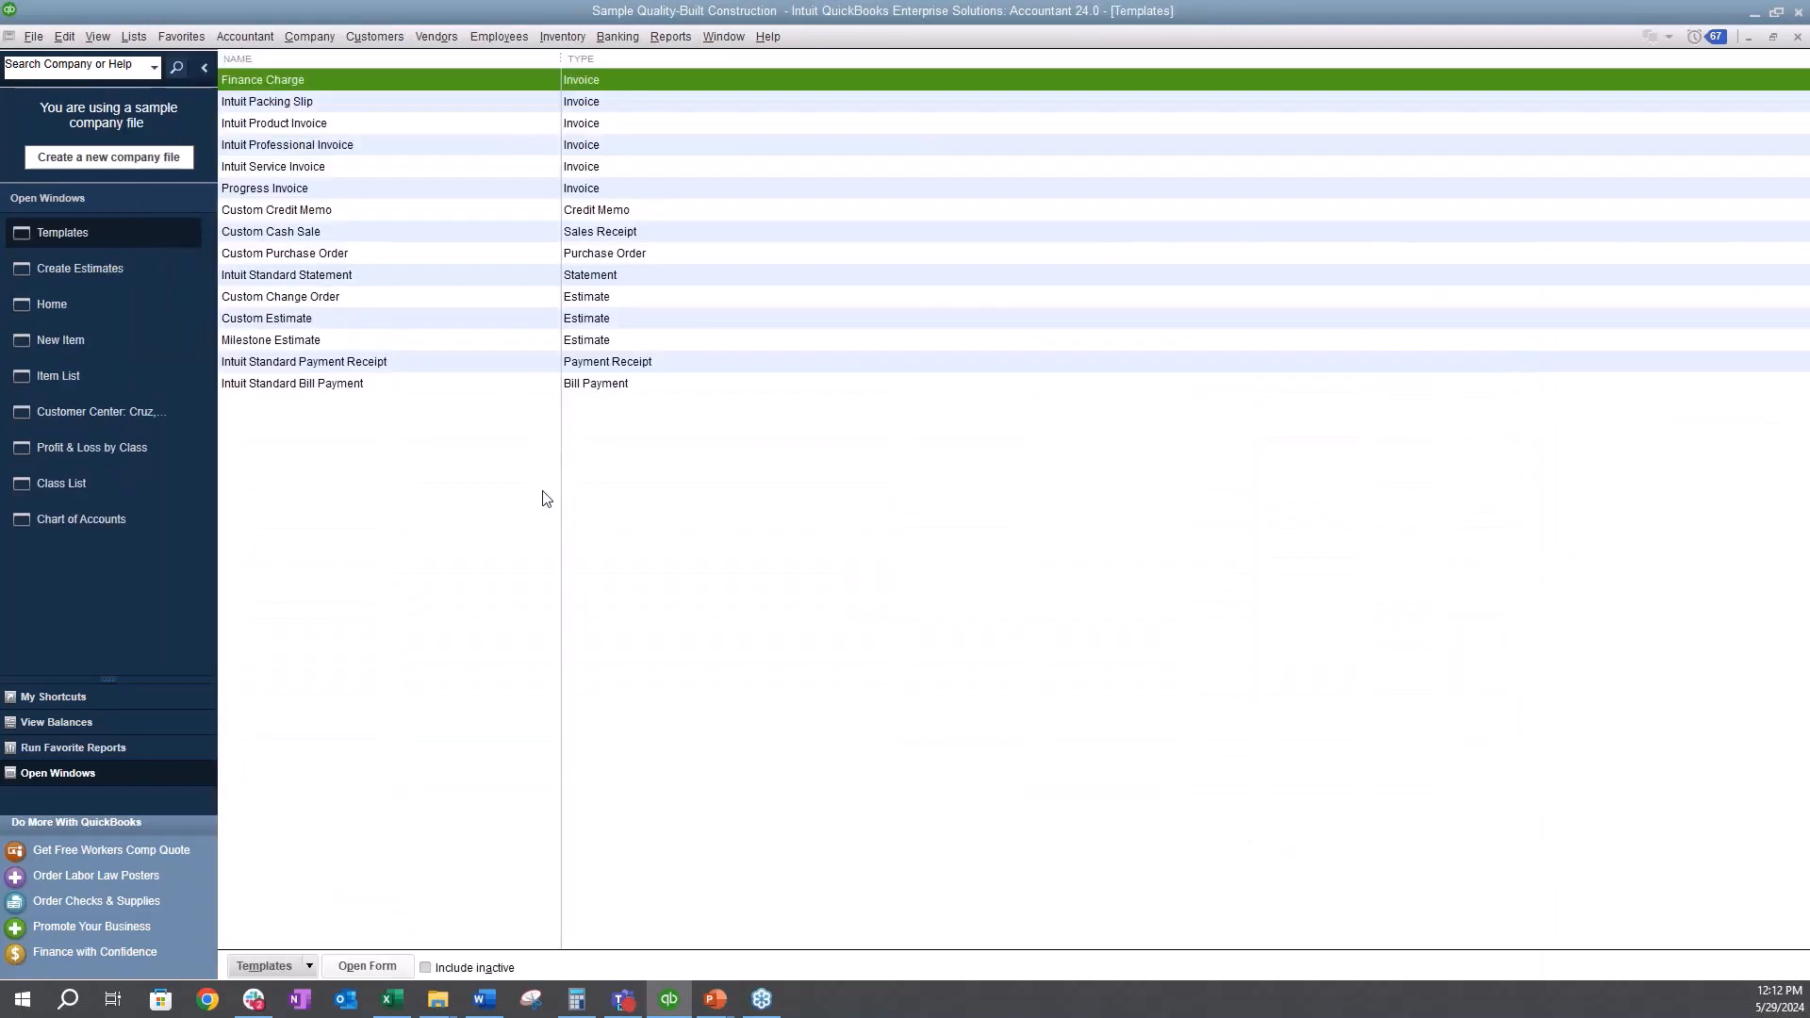
left_click(306, 324)
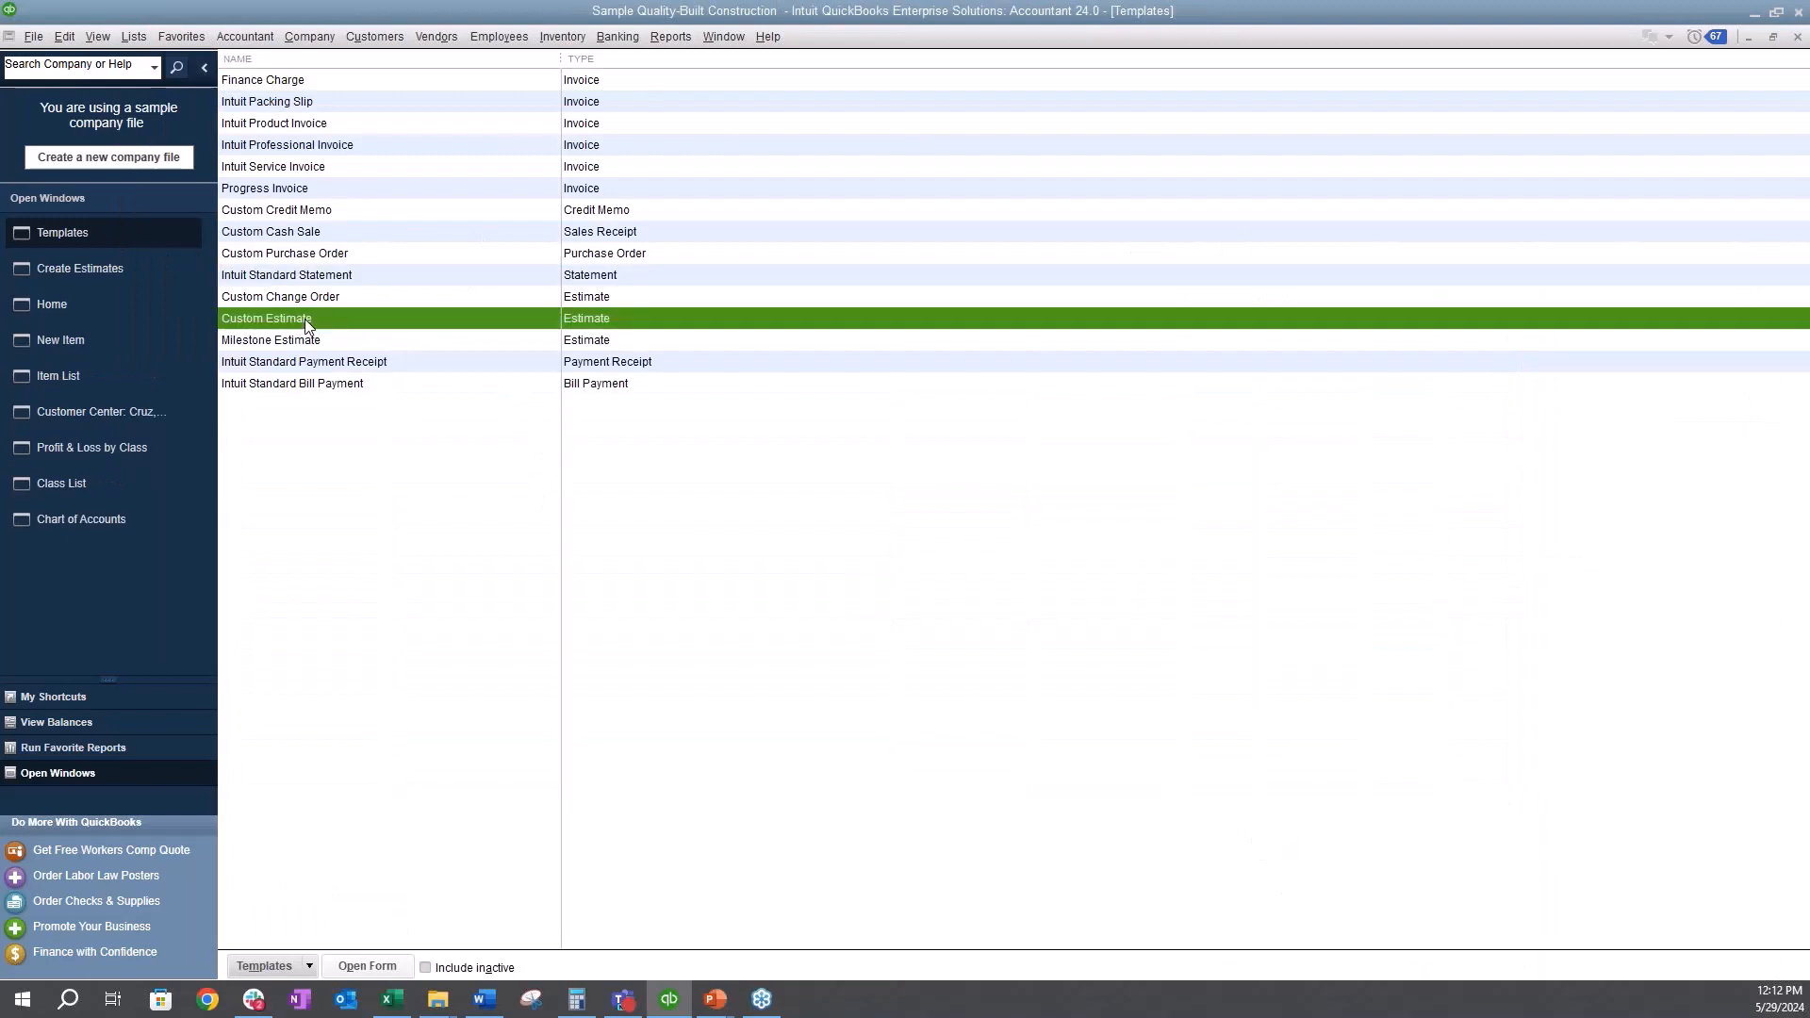
double_click(304, 319)
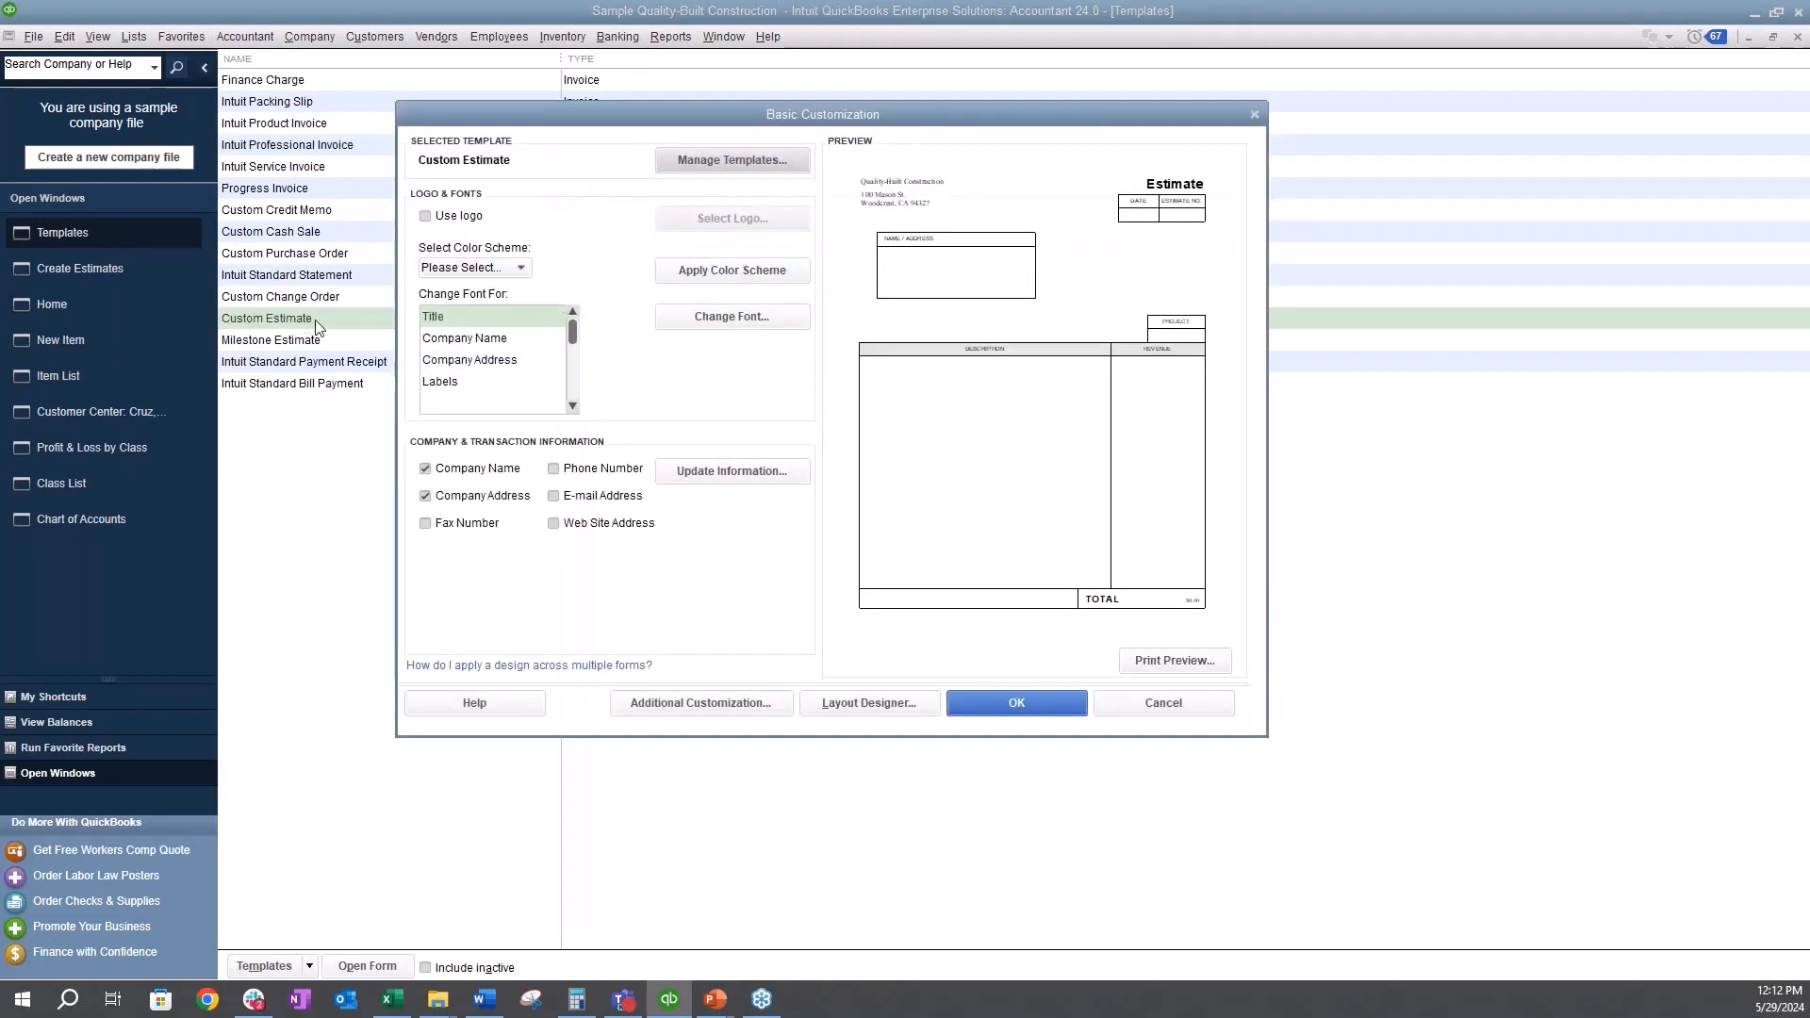
- View the print preview of the Custom Estimate template and return to its basic customization
left_click(1139, 679)
left_click_drag(1139, 12, 957, 55)
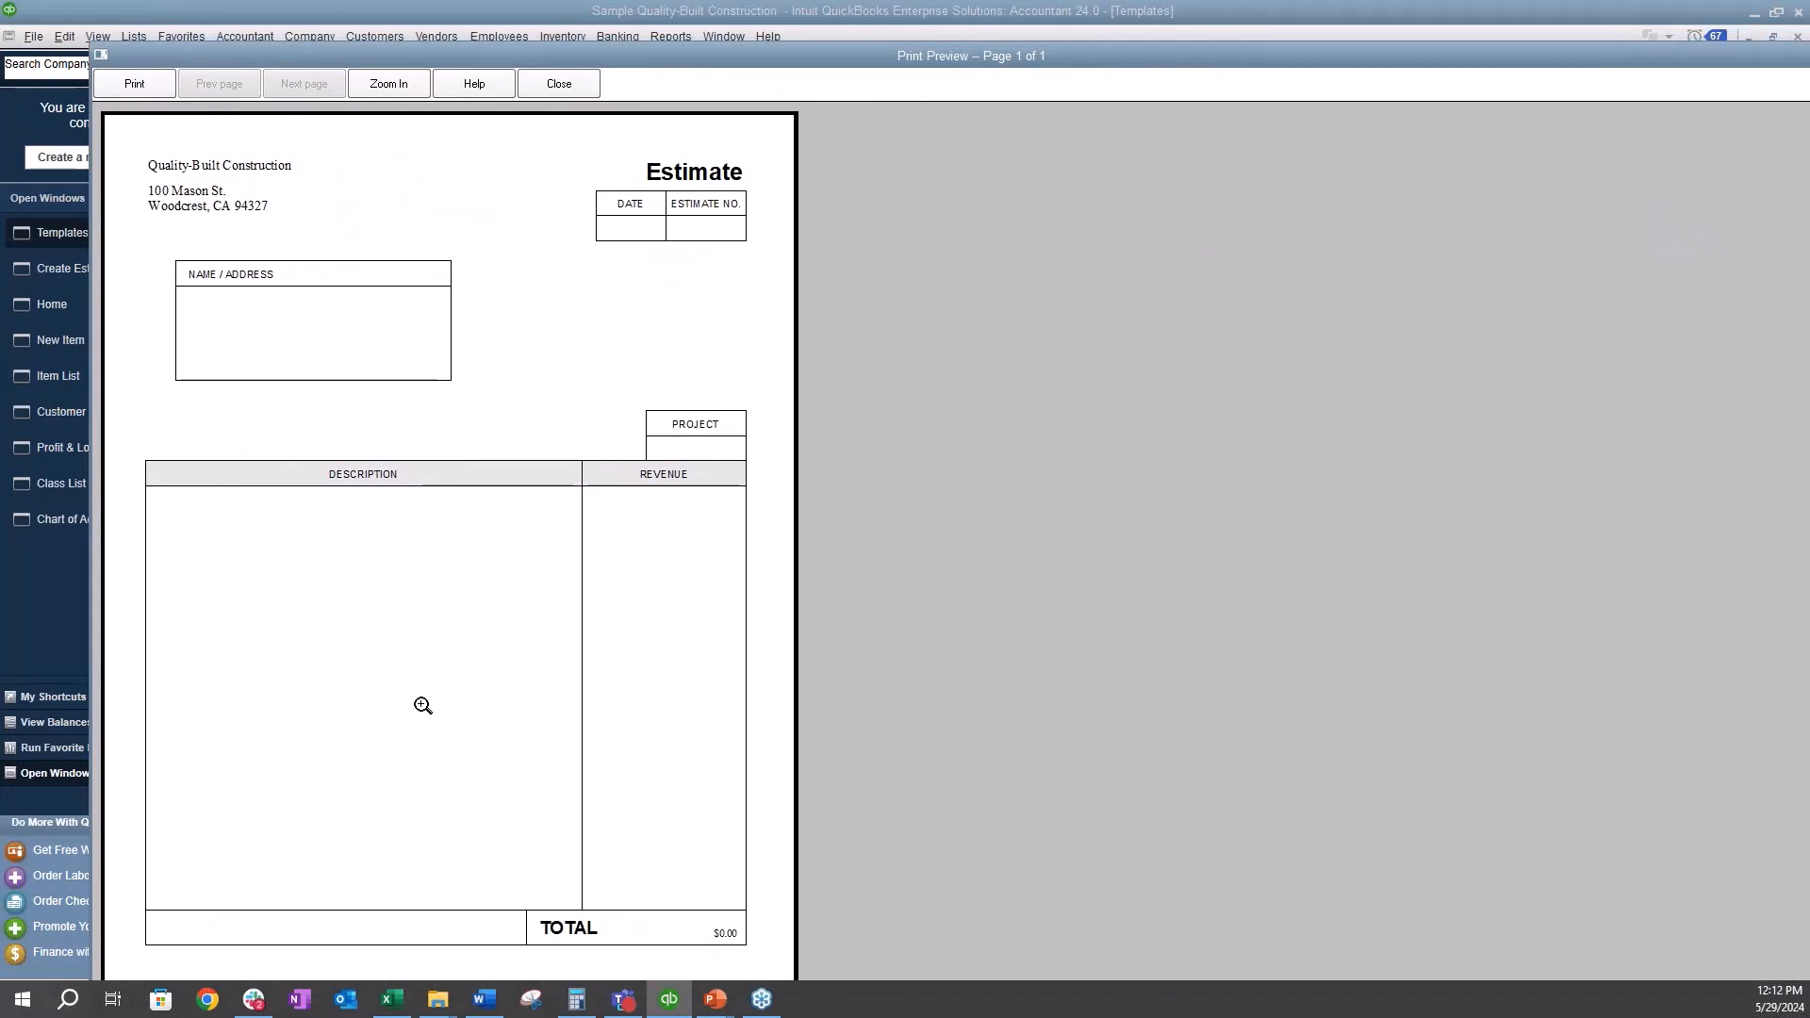
left_click(568, 88)
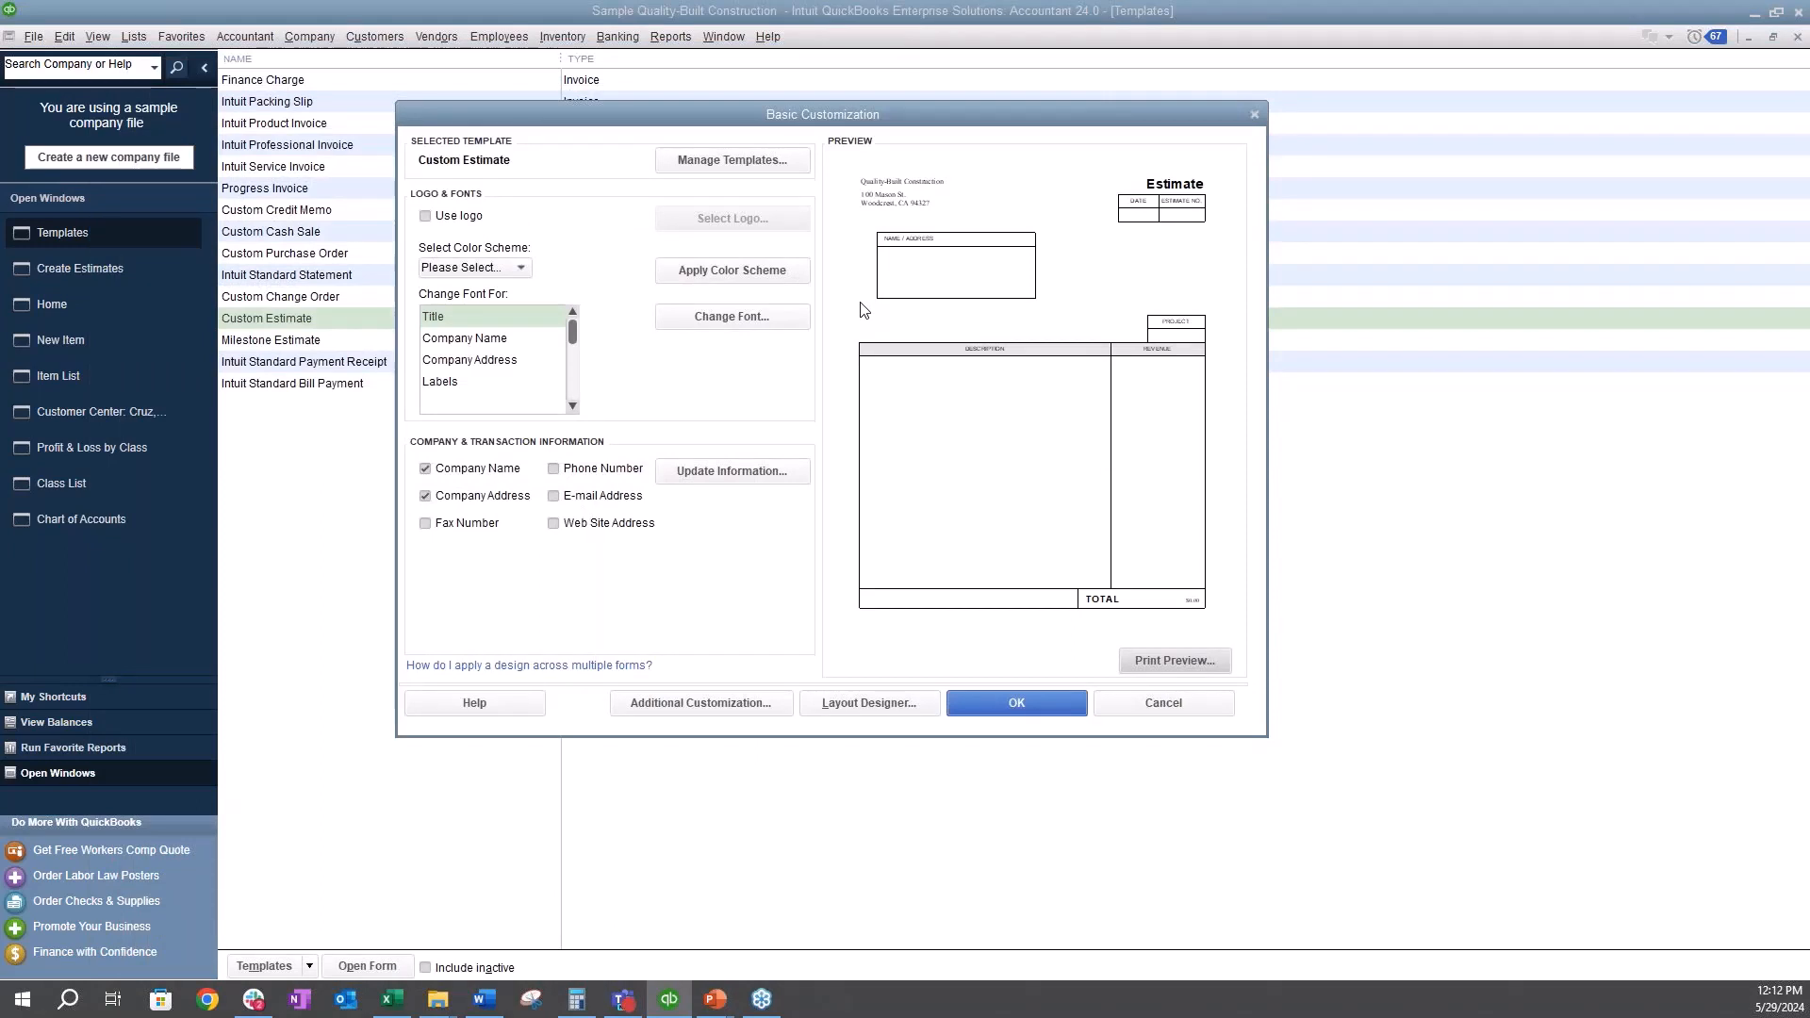
- Review the header and column settings in the Custom Estimate template's additional customization and accept them without changes
left_click(736, 703)
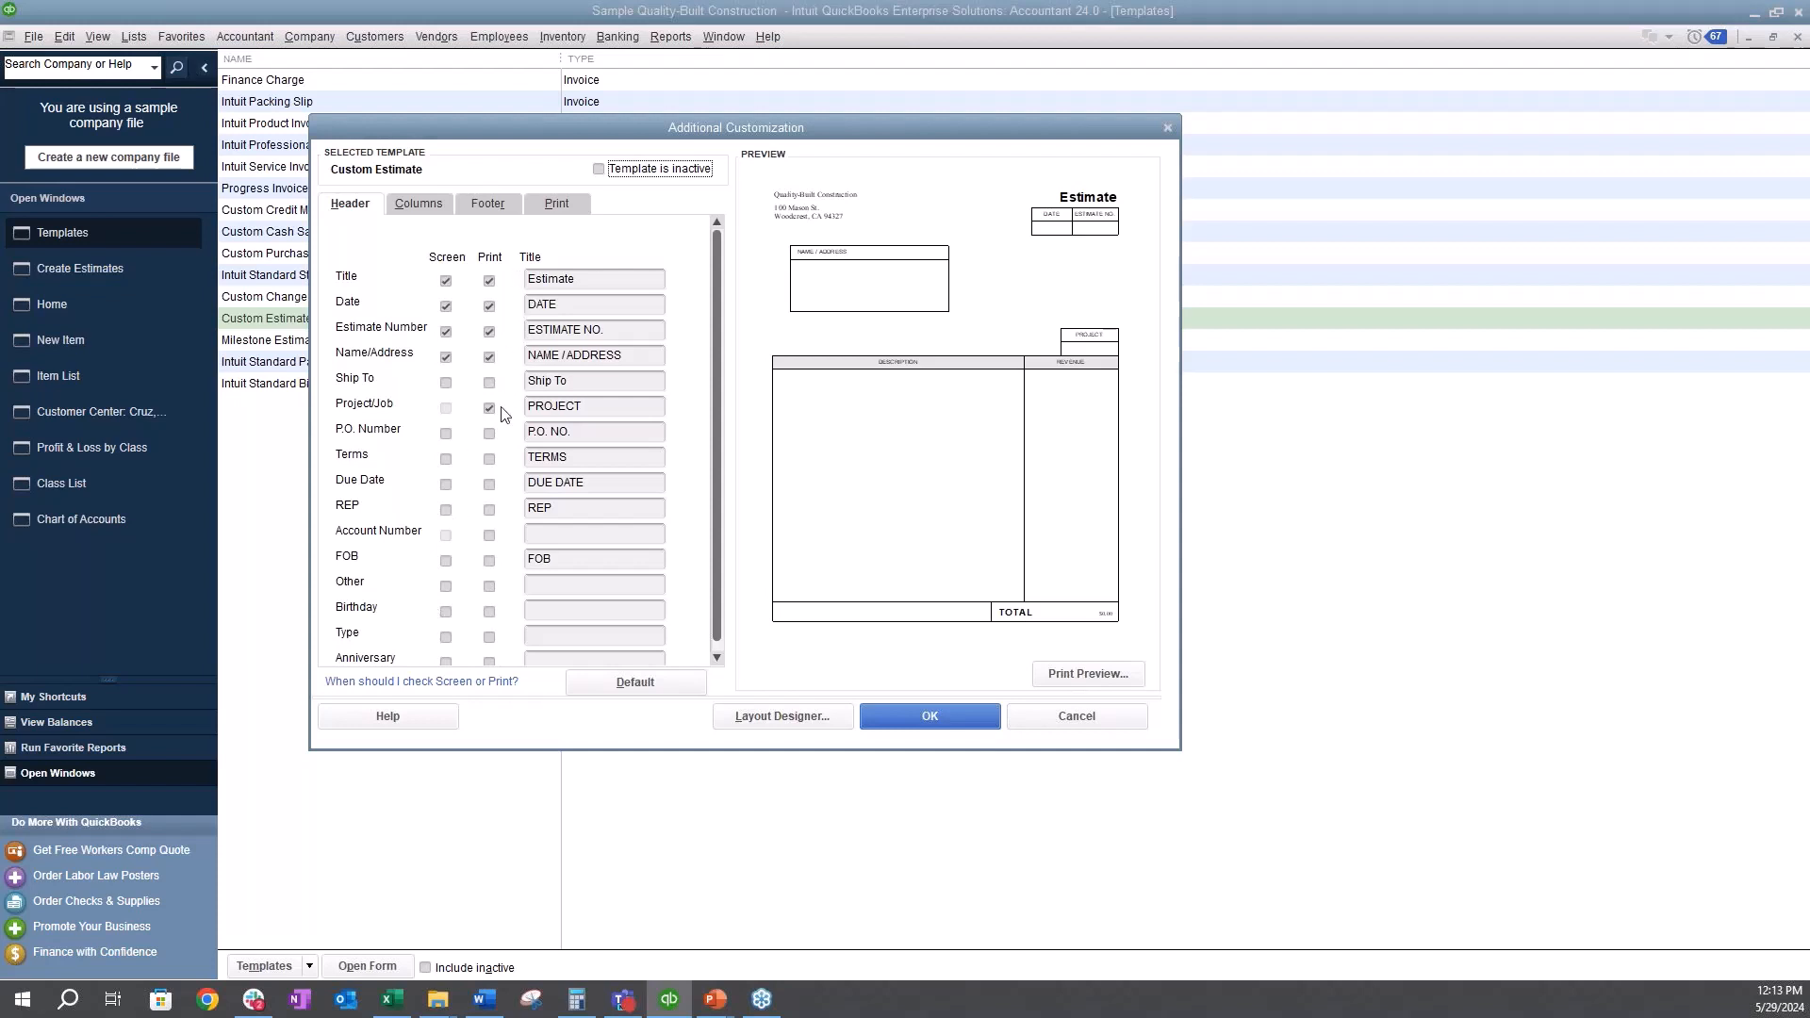
left_click(425, 209)
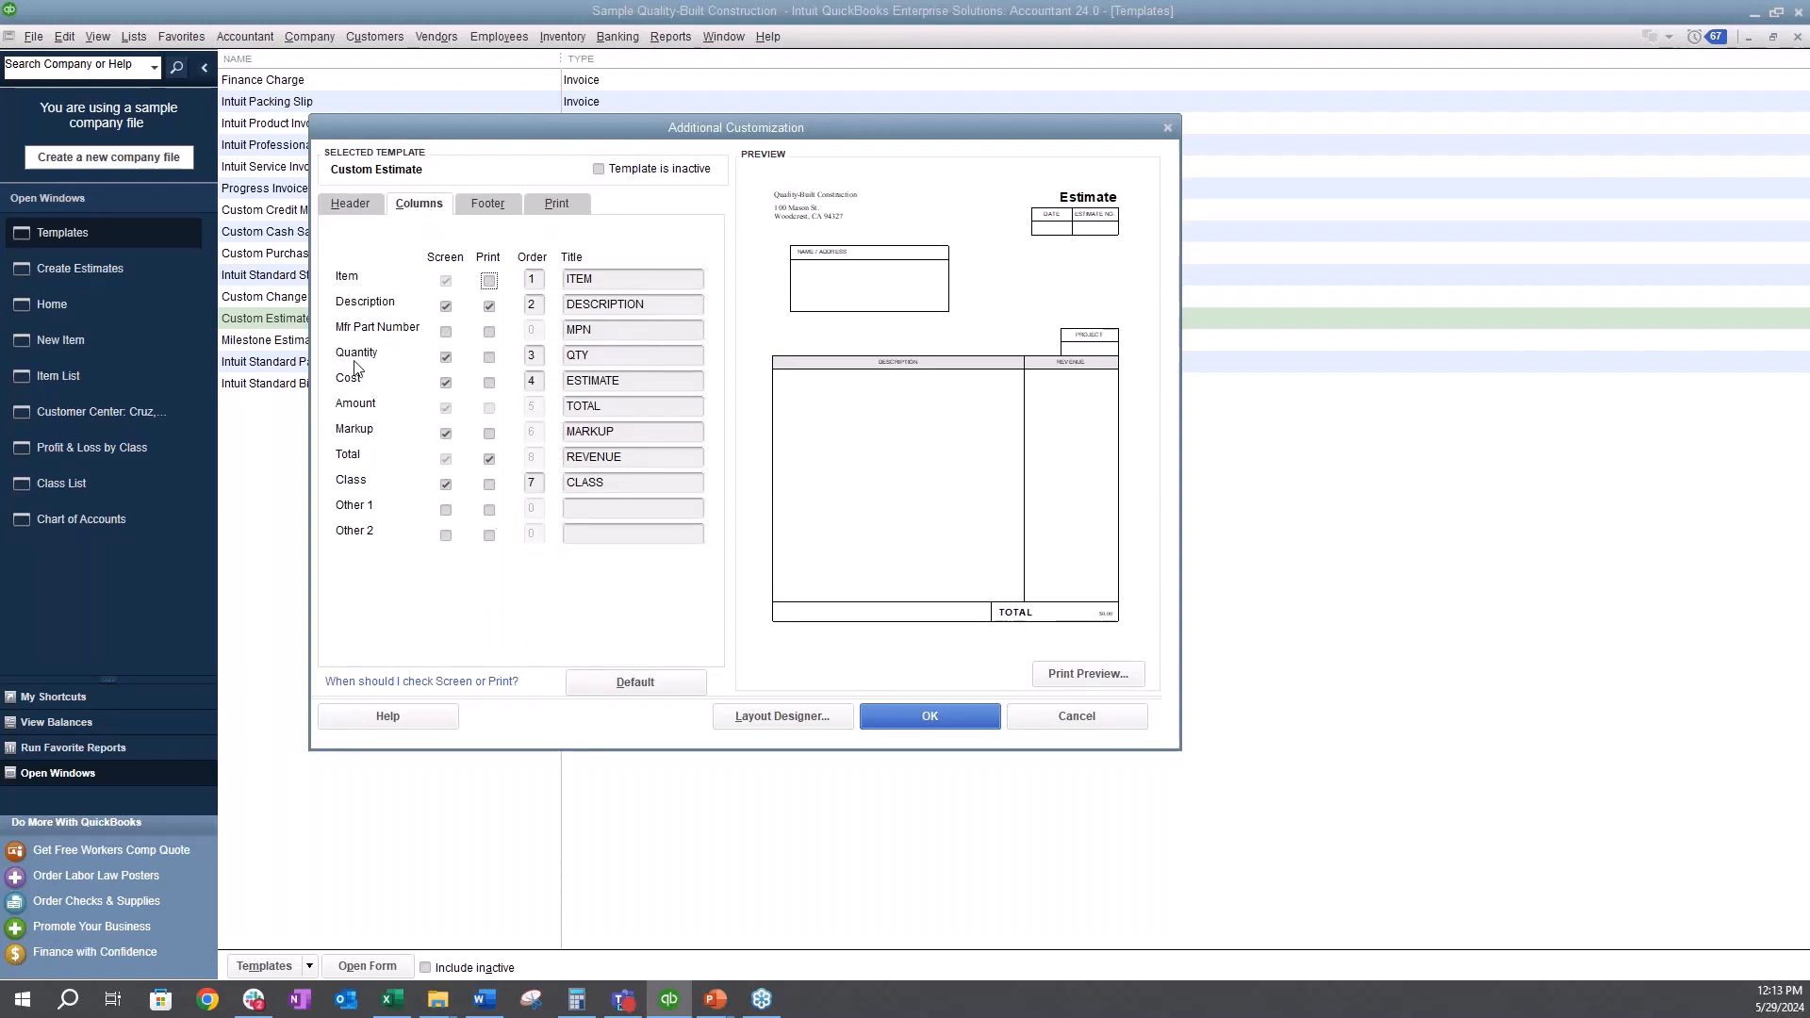
left_click(599, 356)
left_click(943, 716)
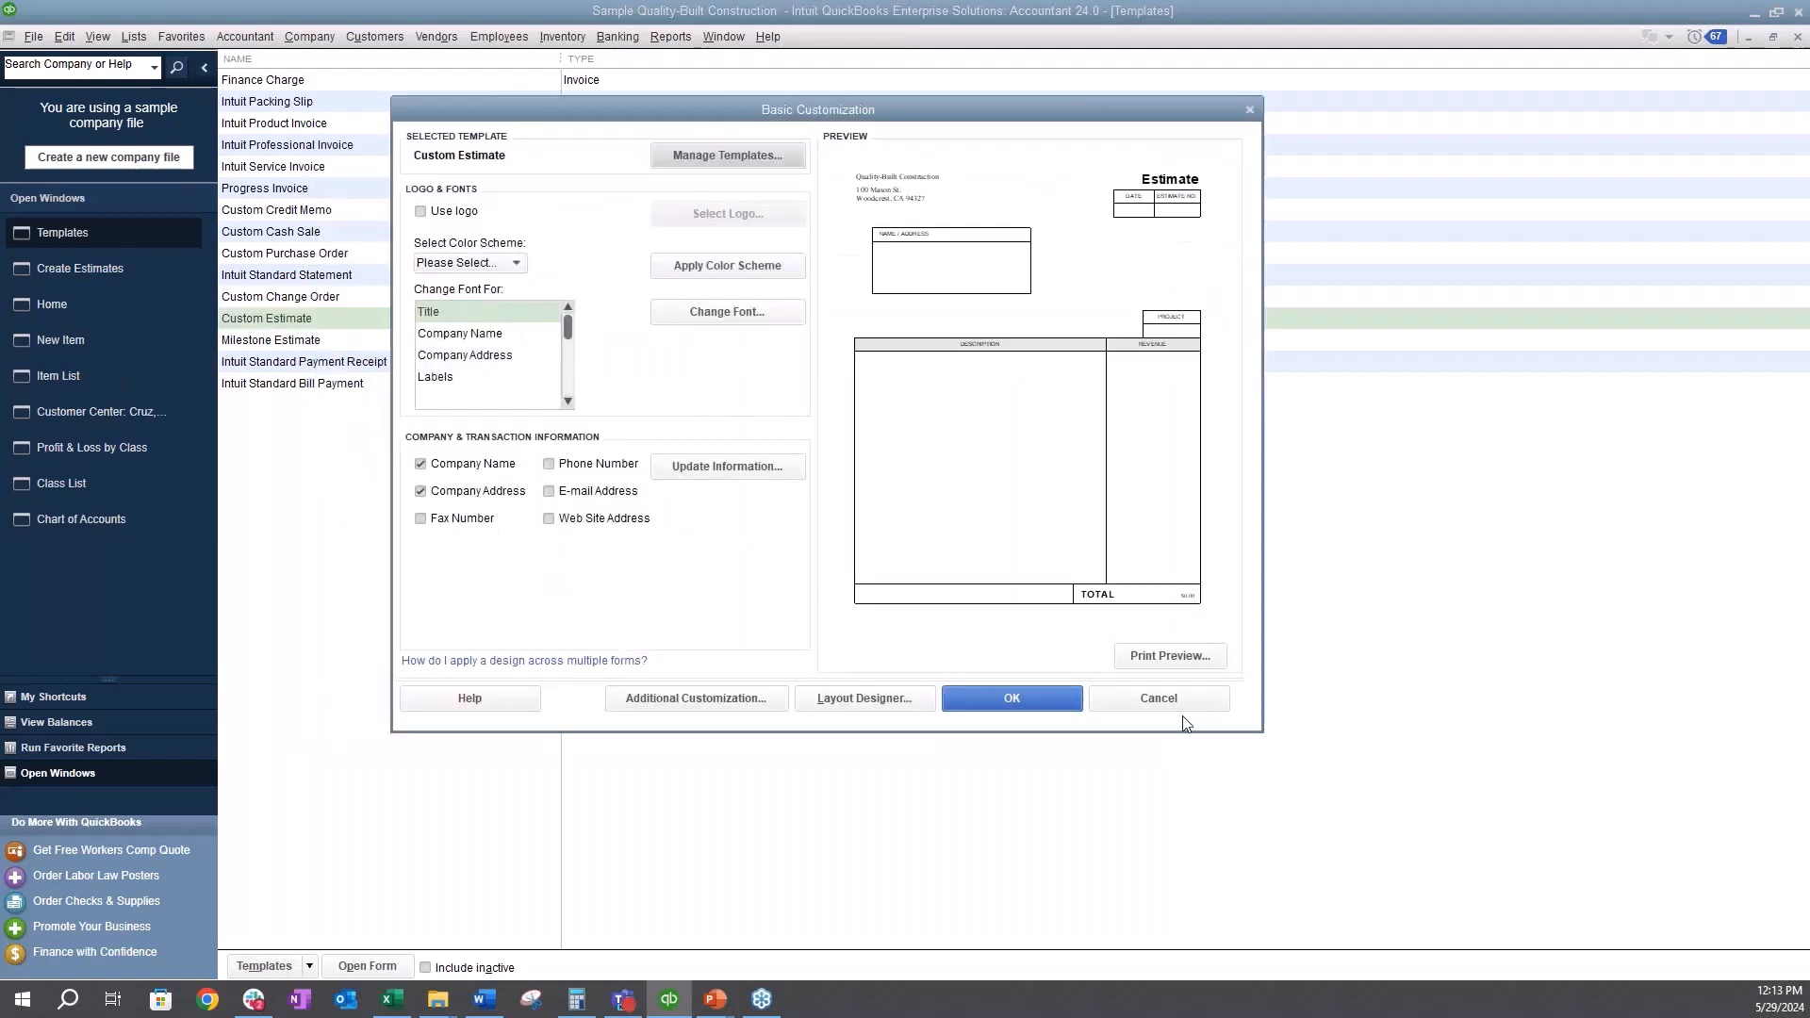
left_click(1055, 698)
- Add the items 01.1 Plans, 01.2 Building Permits and 02.10 Demo as the first three lines of the Kitchen Remodel estimate
left_click(113, 274)
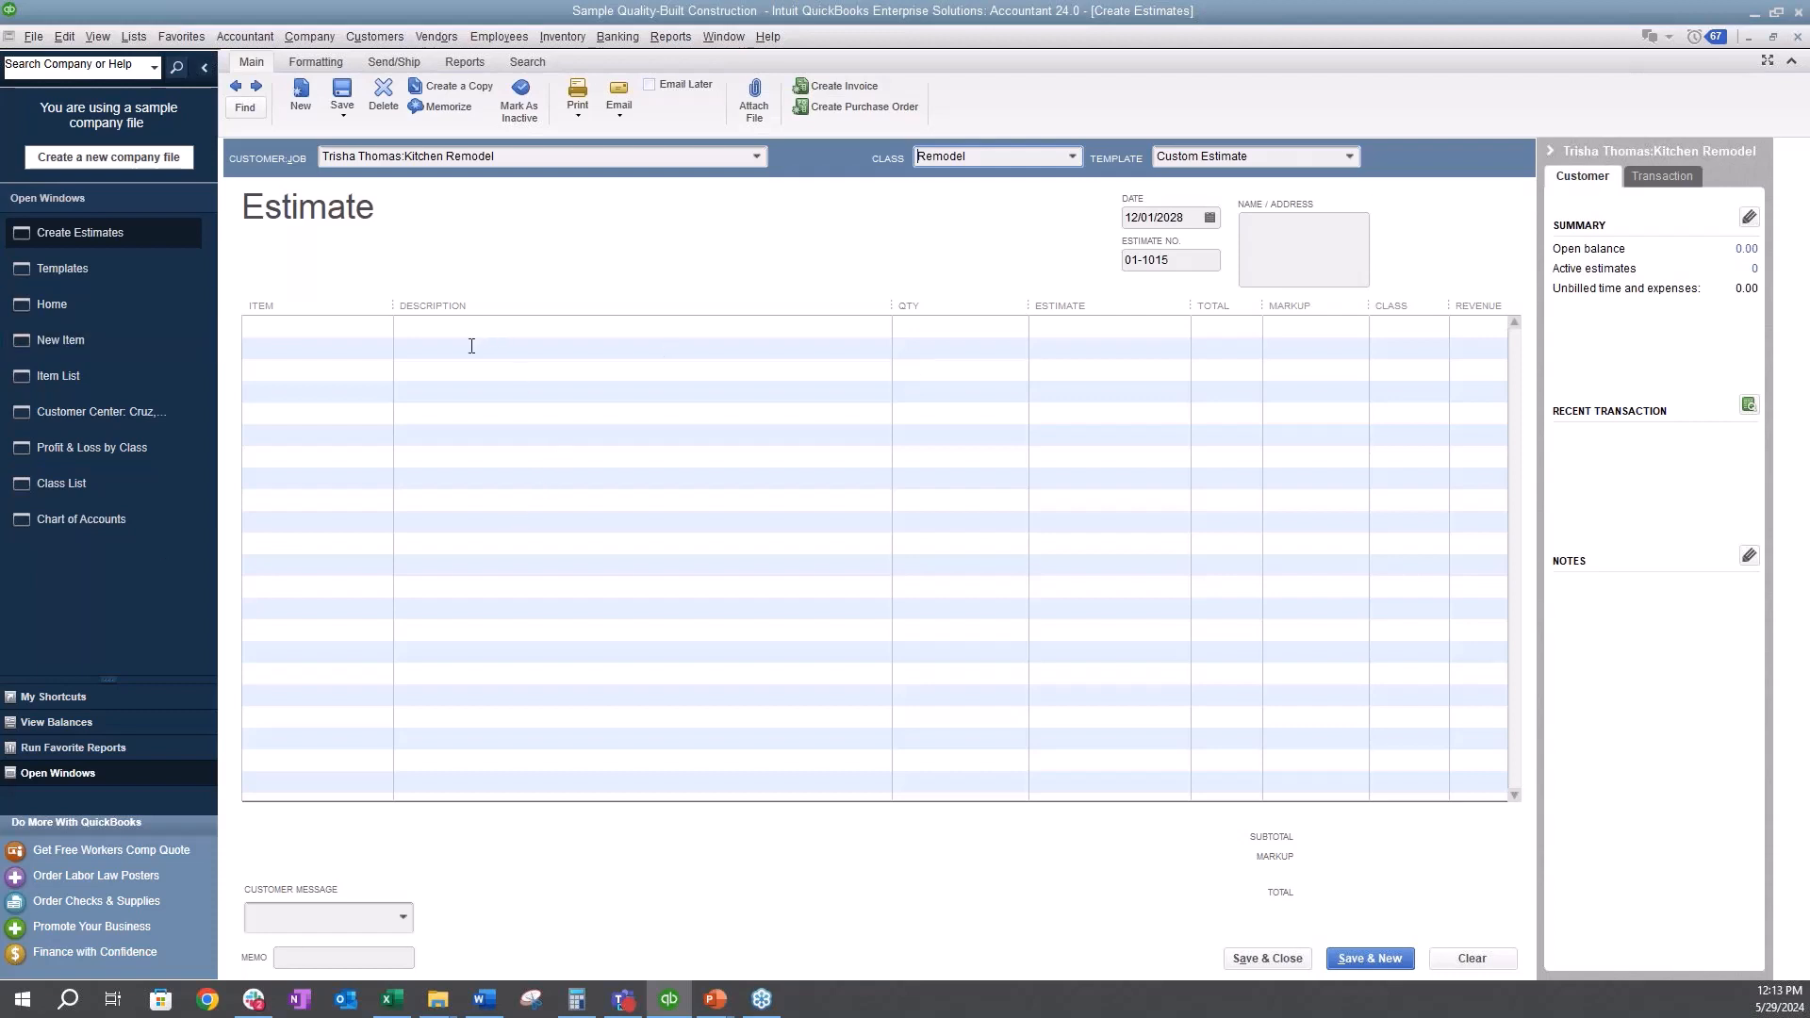
left_click(339, 328)
left_click(383, 327)
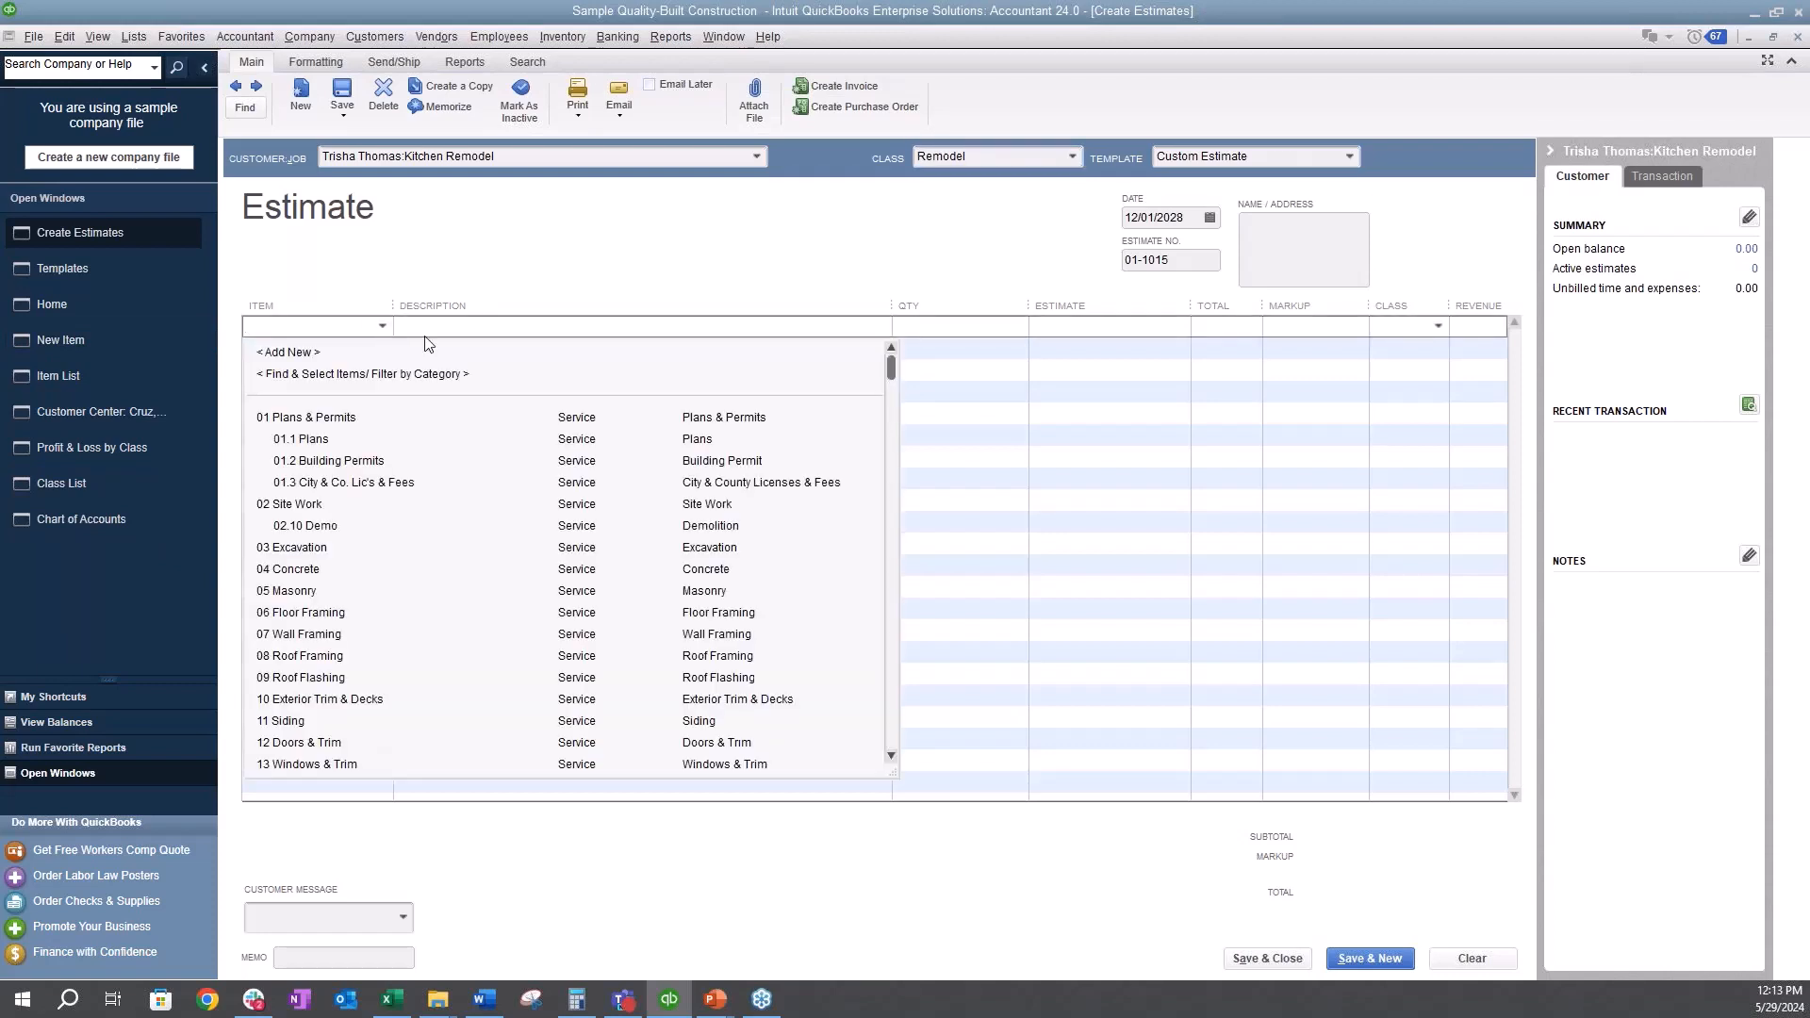
left_click(320, 439)
left_click(358, 349)
left_click(383, 349)
left_click(379, 483)
left_click(358, 369)
left_click(383, 370)
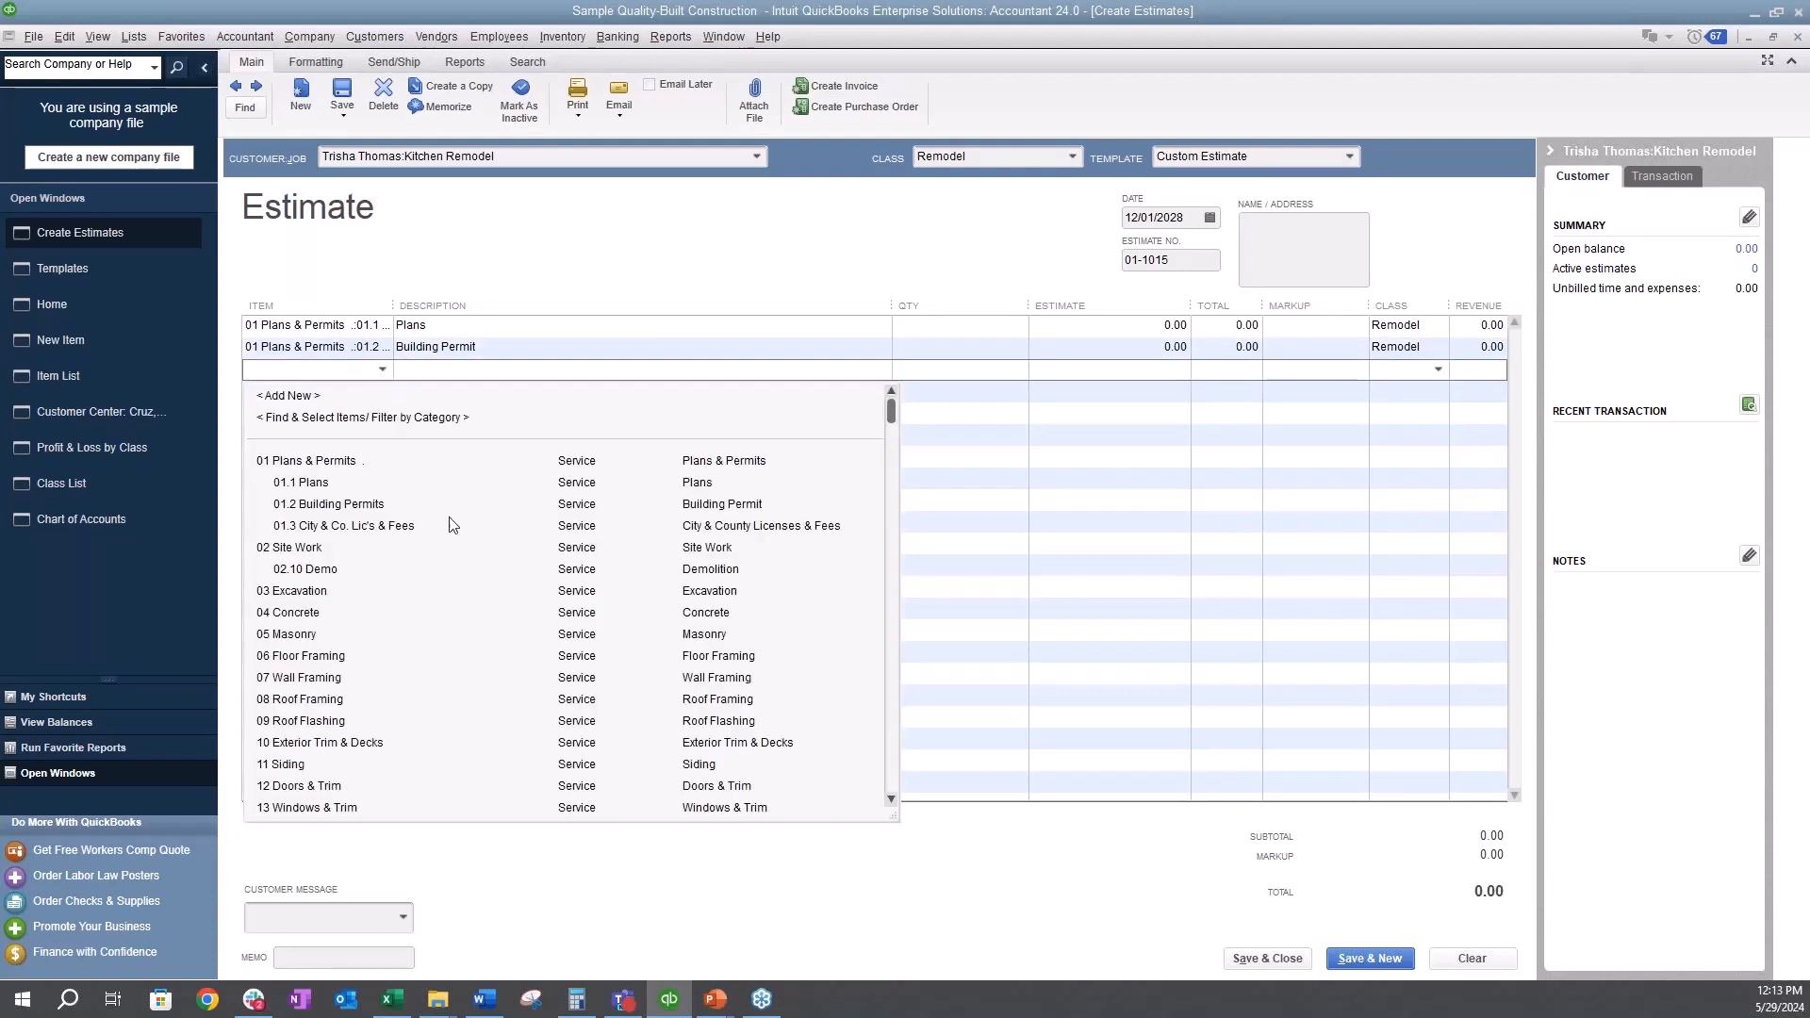
left_click(349, 571)
- Add the items 07 Wall Framing and 12 Doors & Trim as the next two estimate lines
left_click(355, 391)
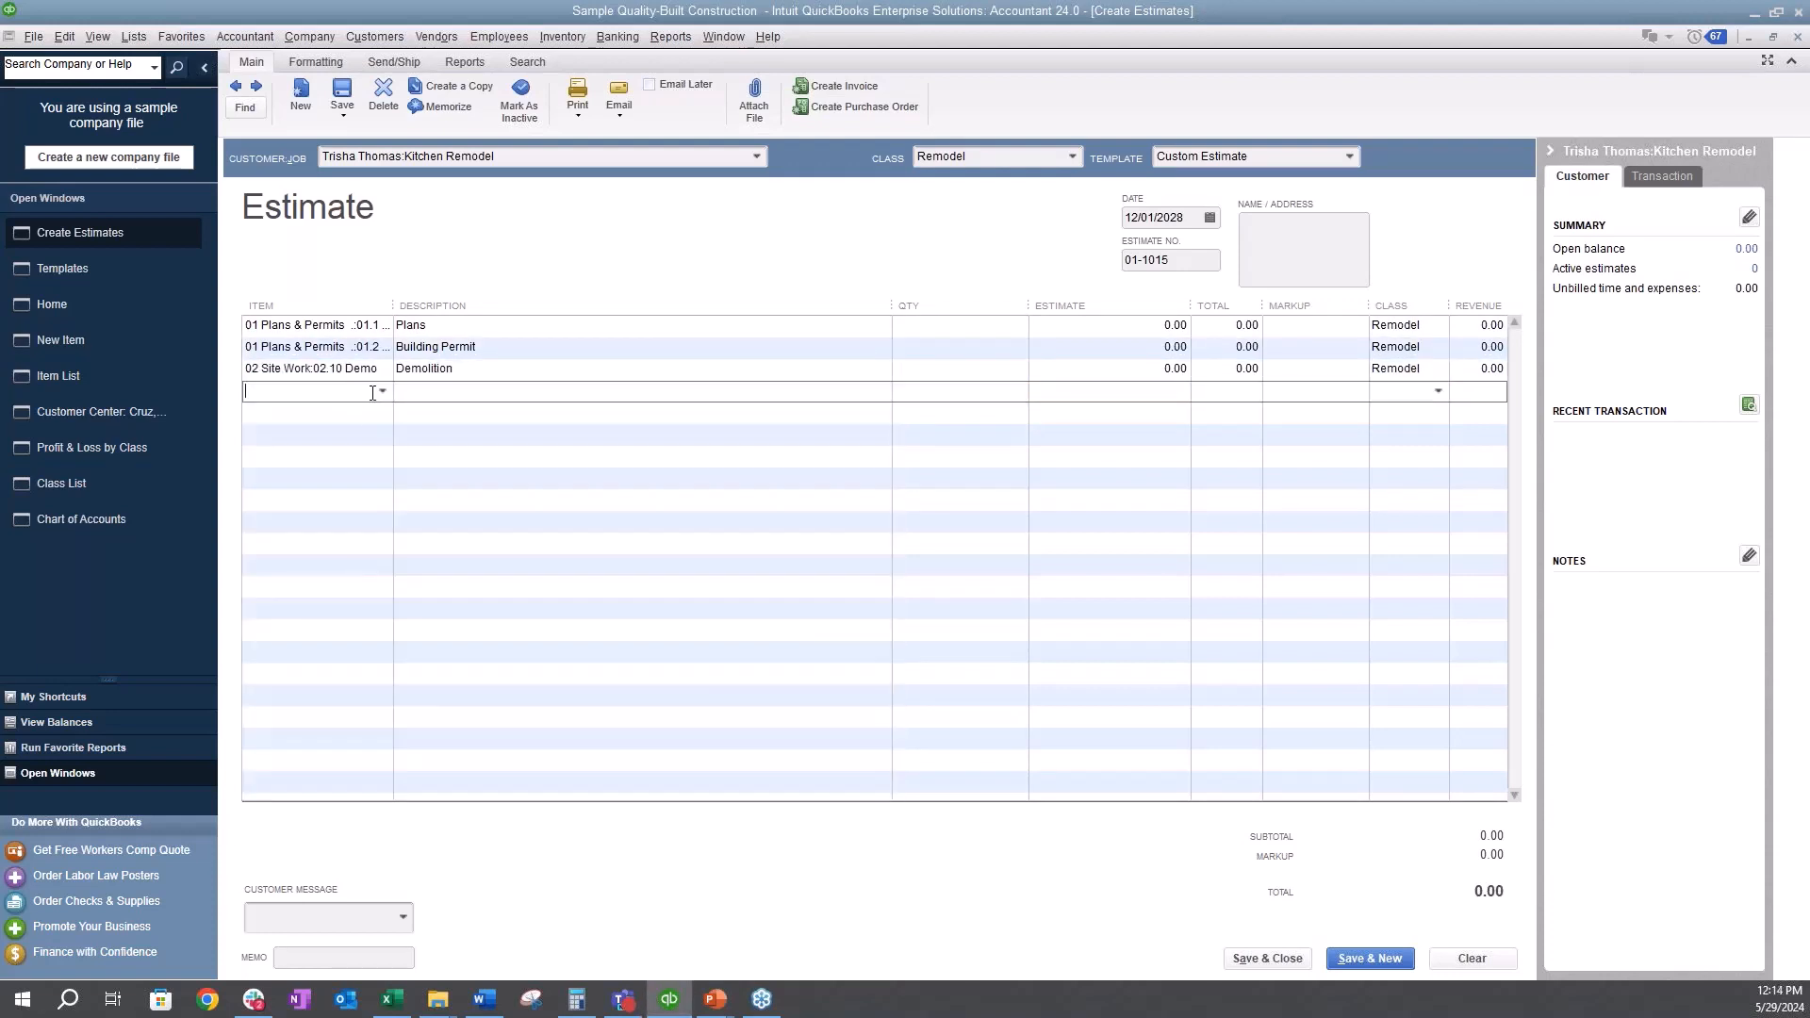
left_click(383, 391)
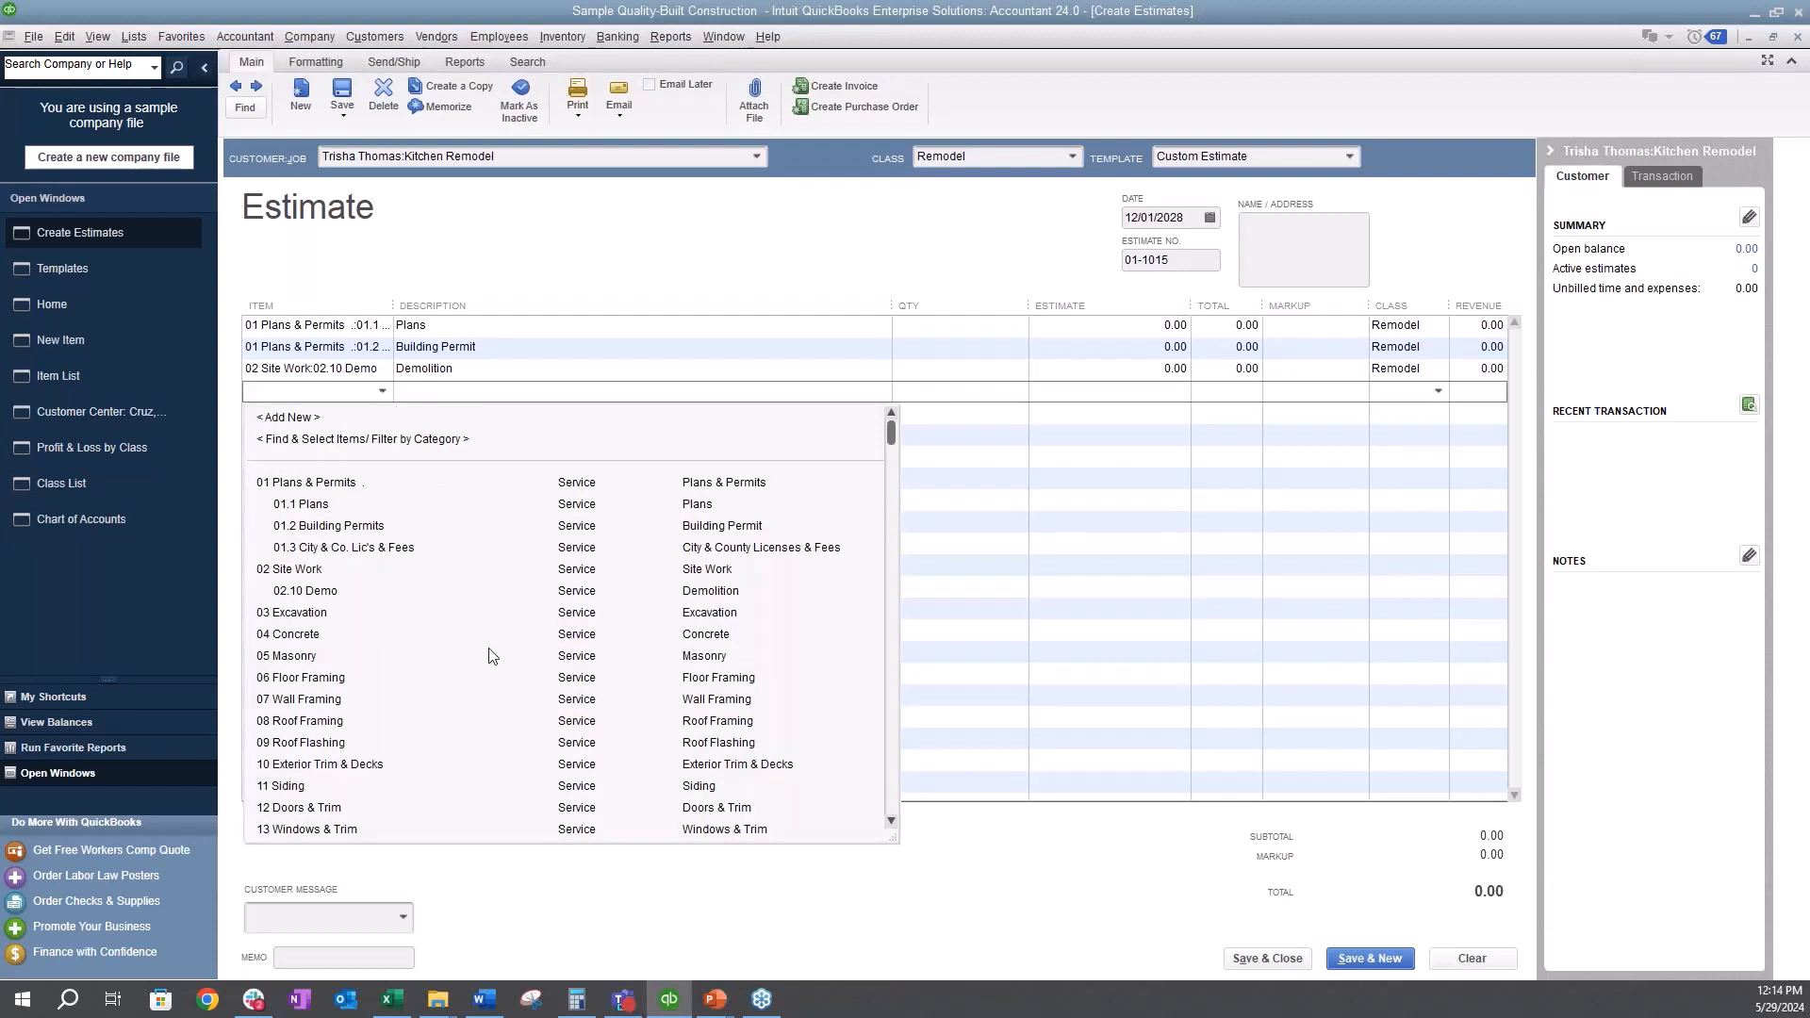
left_click(335, 700)
left_click(362, 413)
left_click(381, 413)
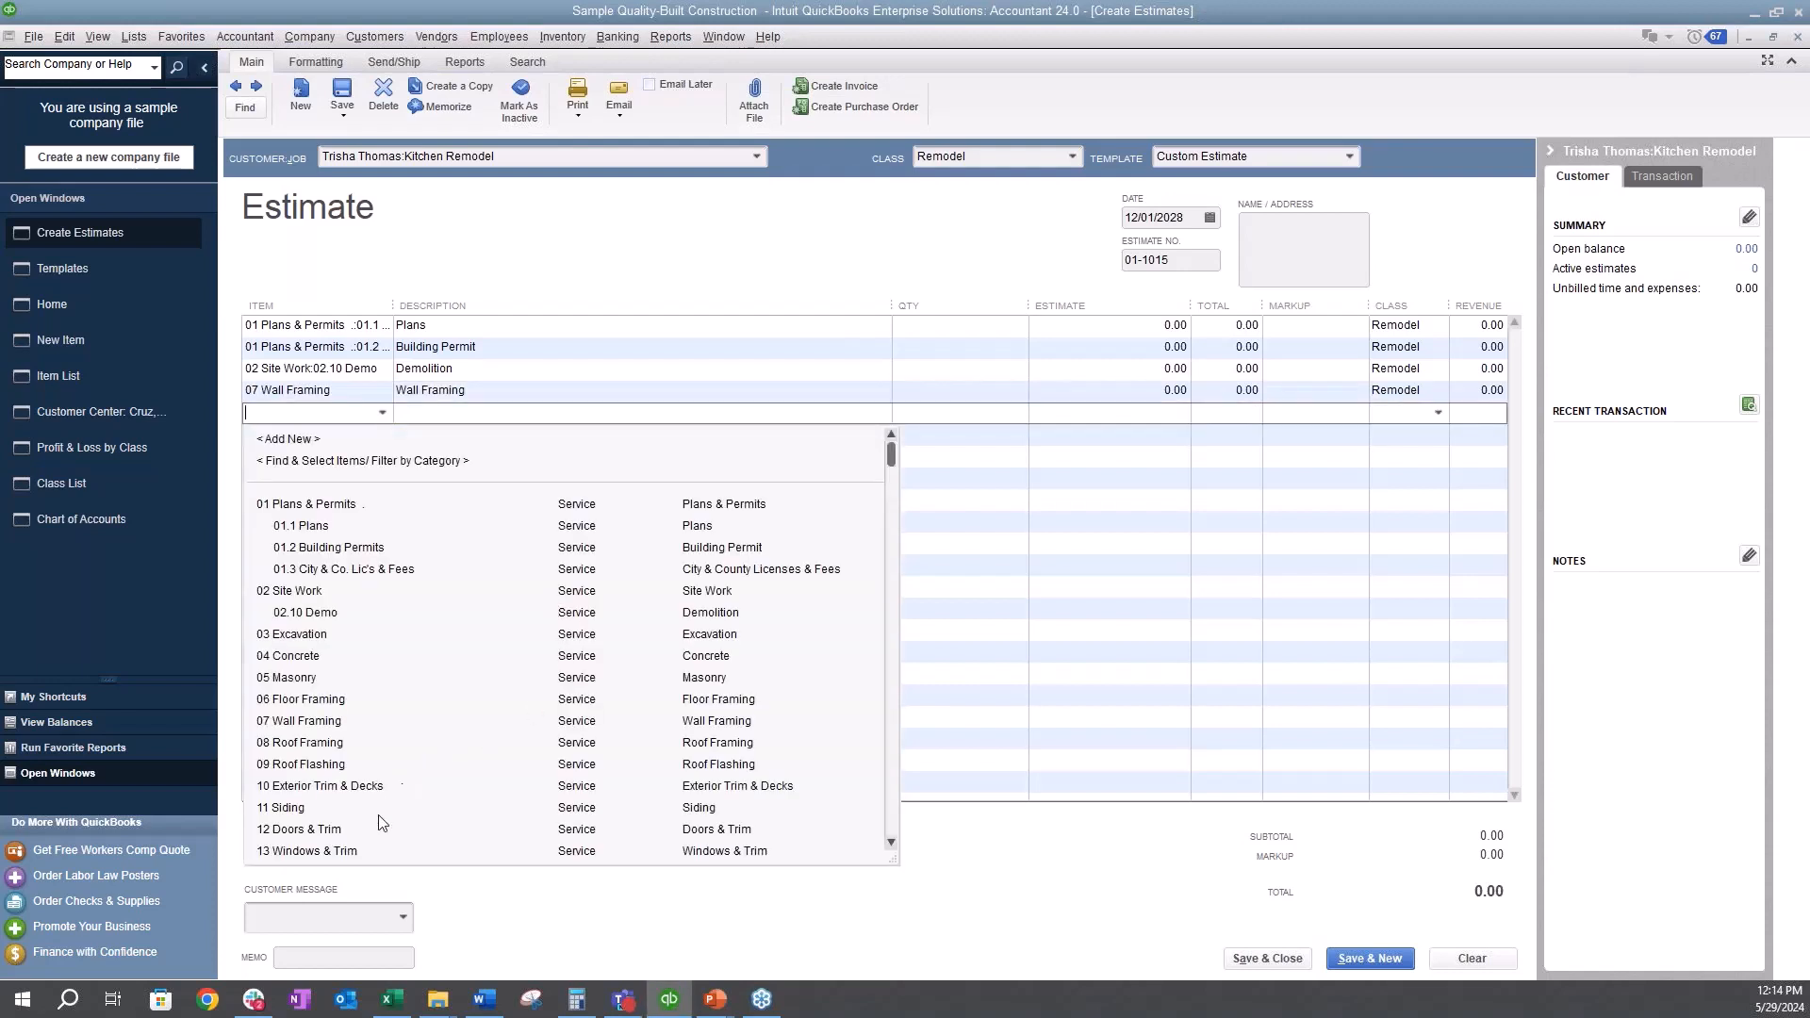
left_click(352, 830)
- Enter quantities of 2 for Plans, 3 for Building Permit, 5 for Demolition, 4 for Wall Framing and 2 for Doors & Trim
left_click(964, 332)
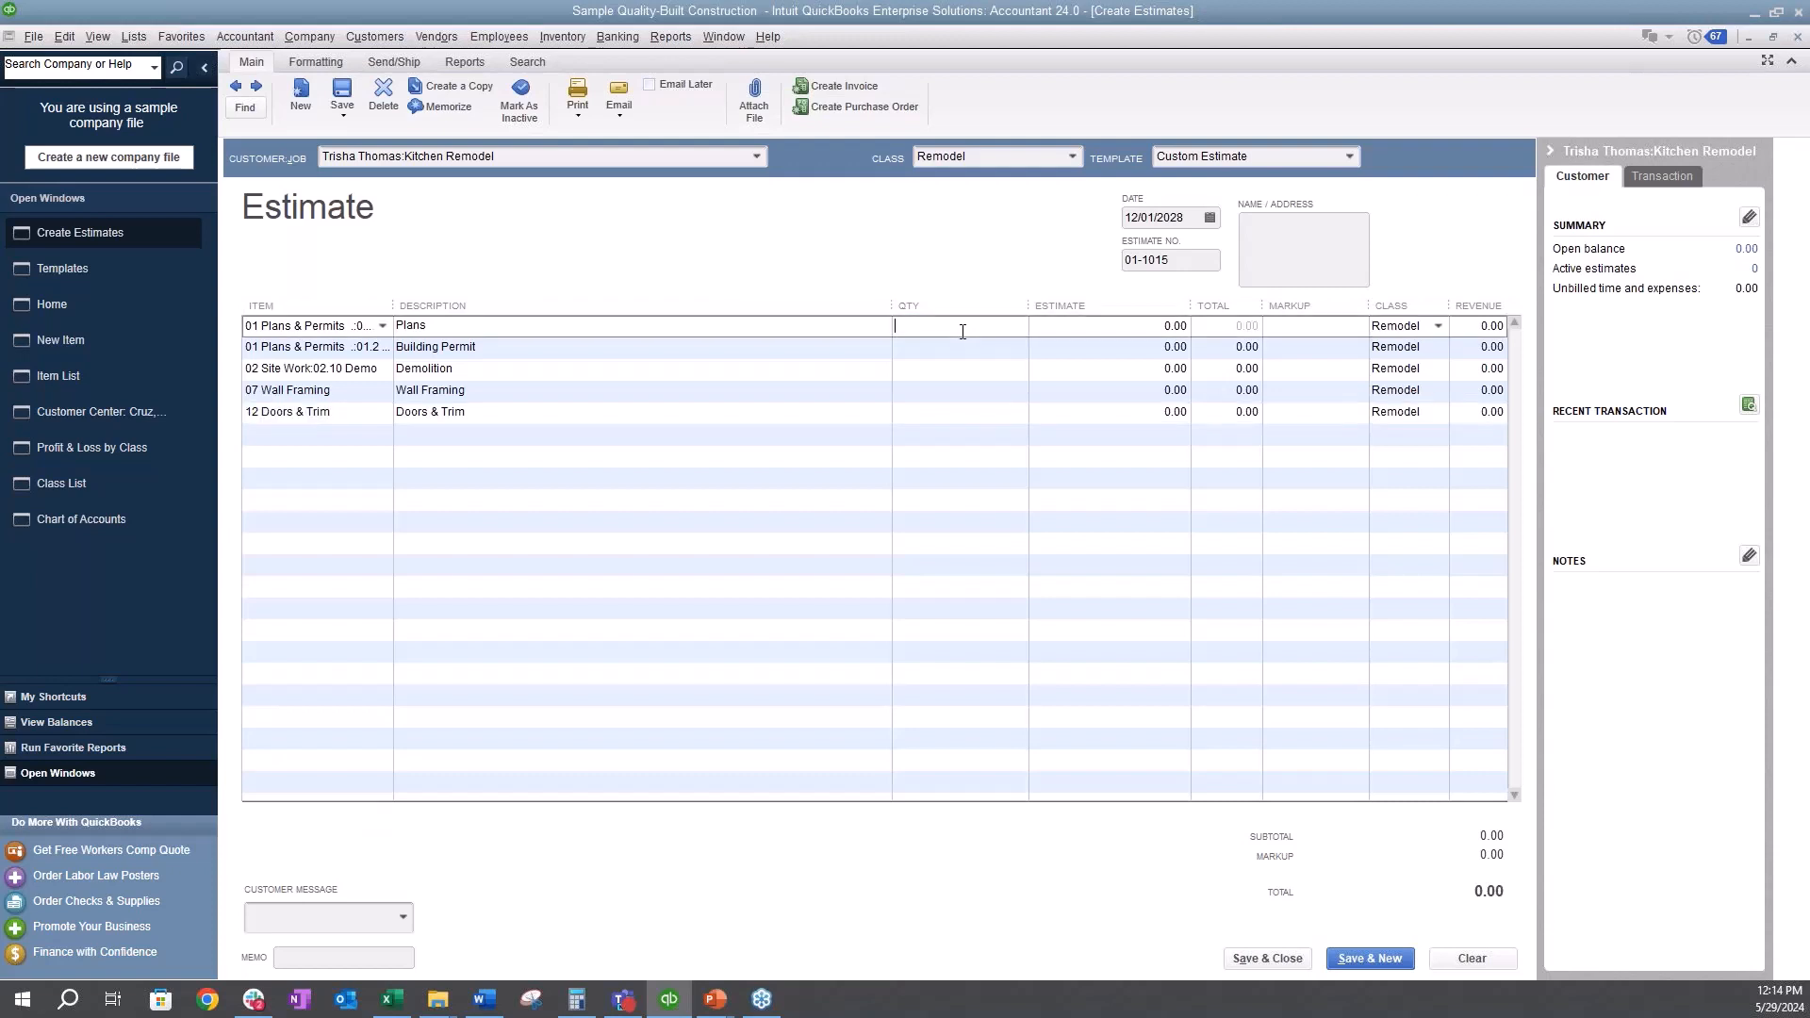
type("2")
left_click(943, 350)
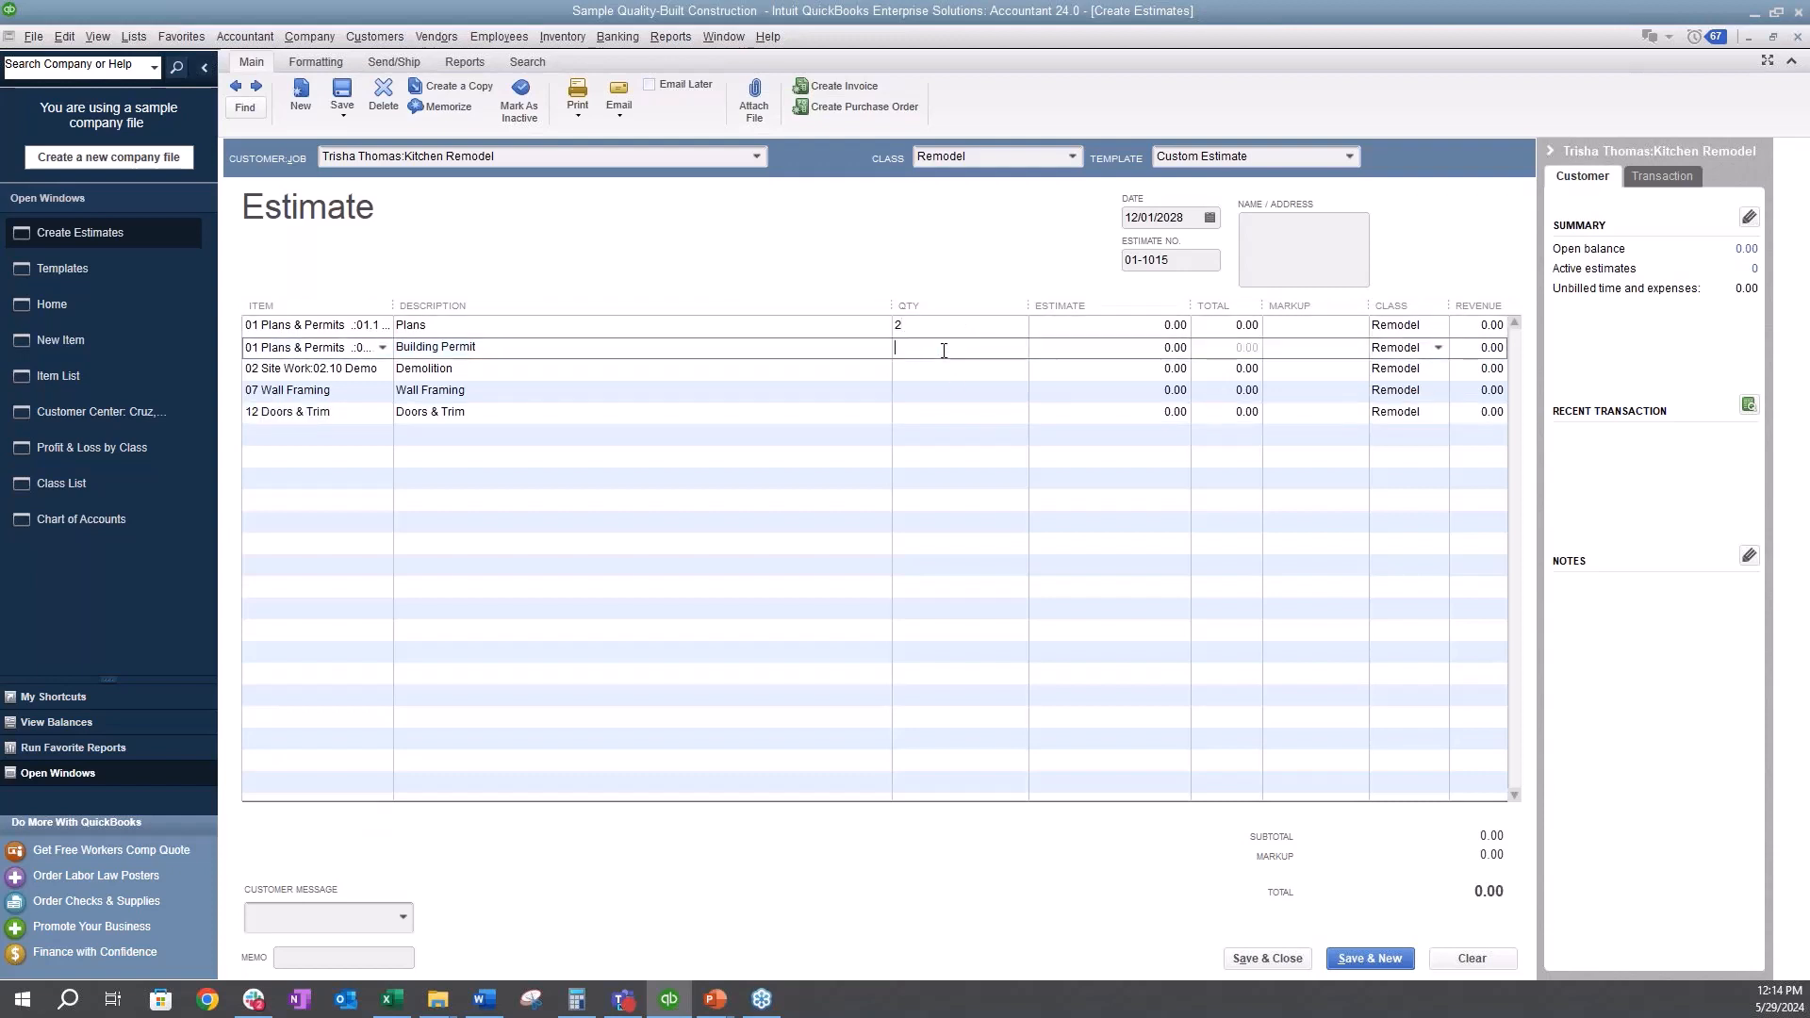
type("3")
left_click(950, 368)
type("5")
left_click(952, 392)
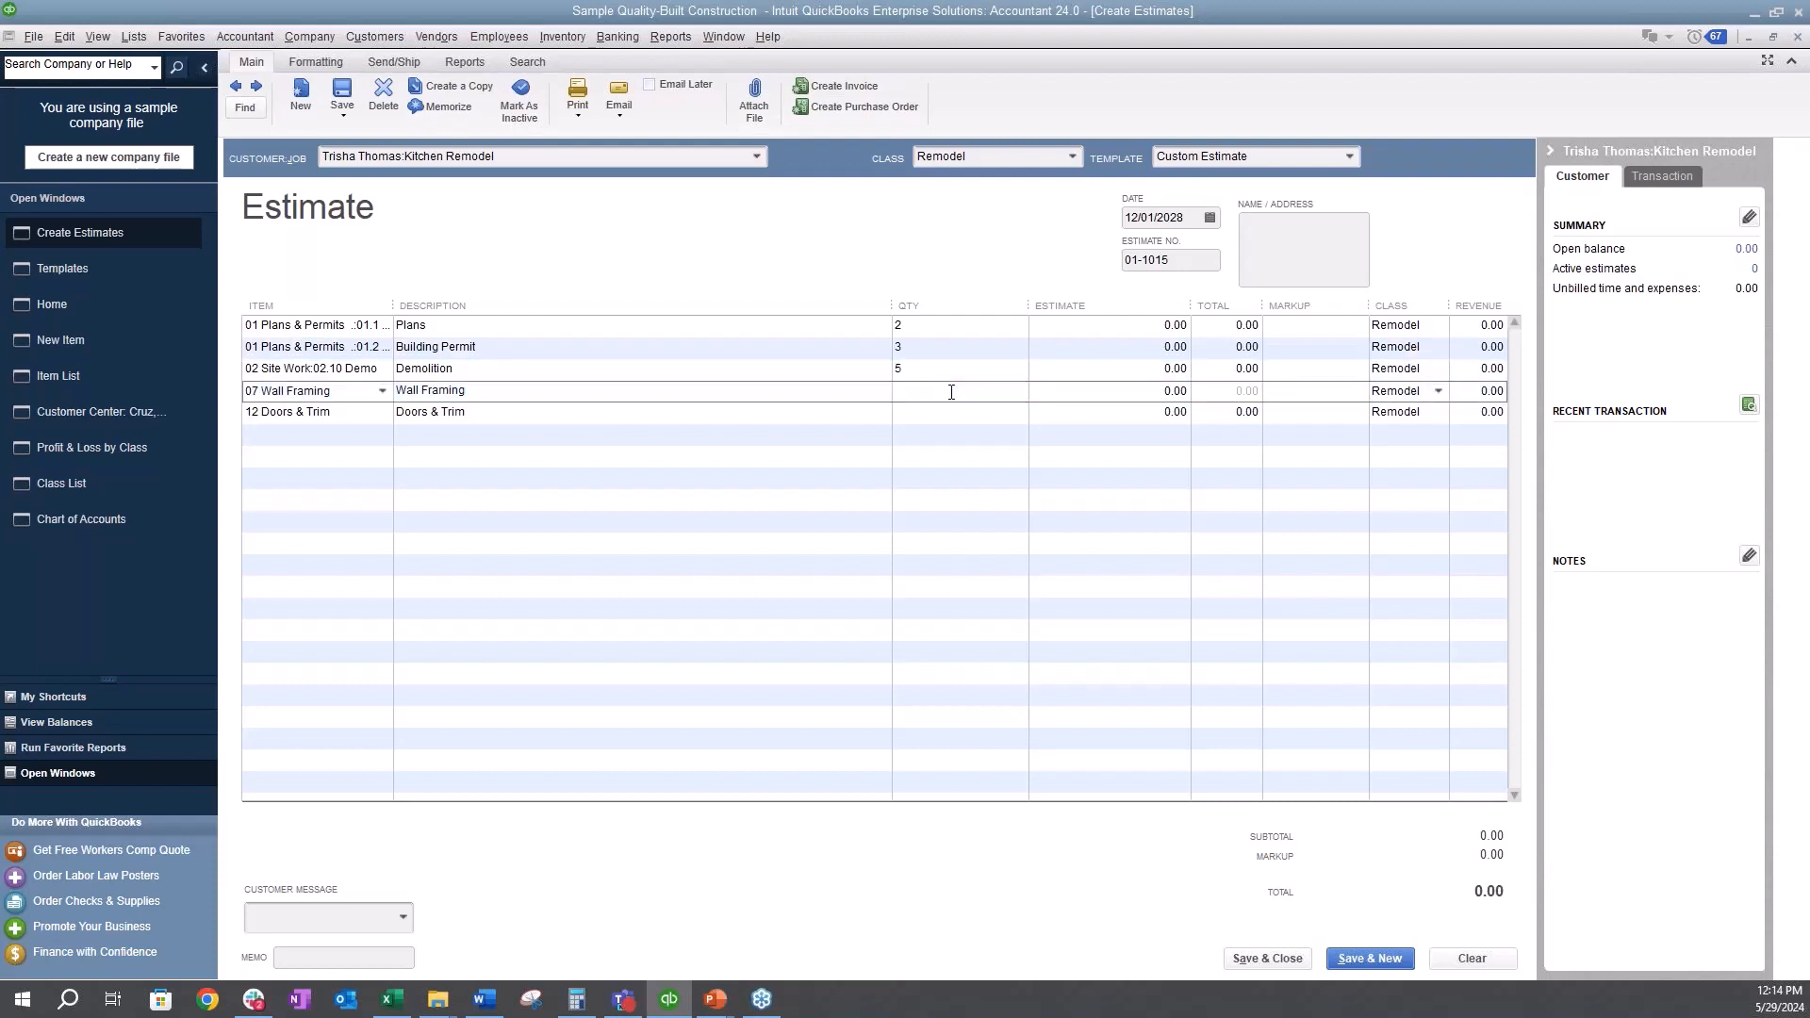
type("4")
left_click(943, 415)
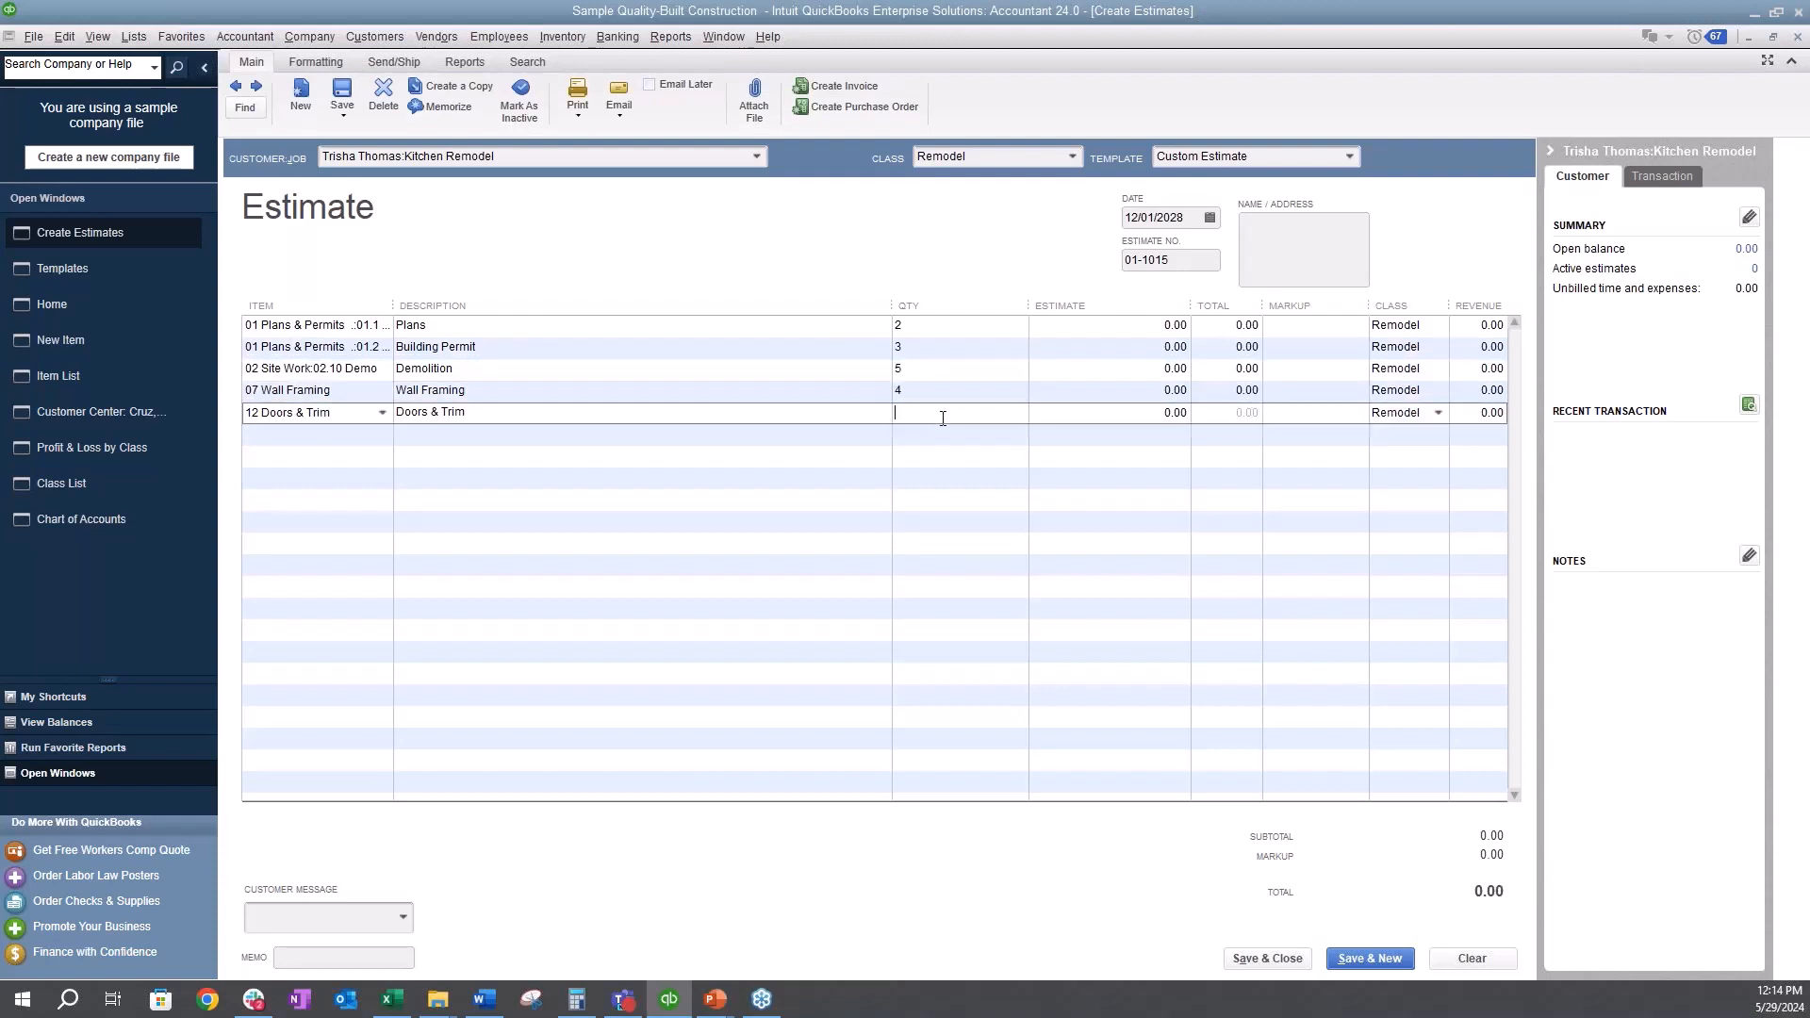
type("2")
left_click(950, 469)
- Narrow the description column and enter unit estimates of 100, 50, 125, 150 and 450 for the five lines in order
left_click_drag(890, 304, 649, 307)
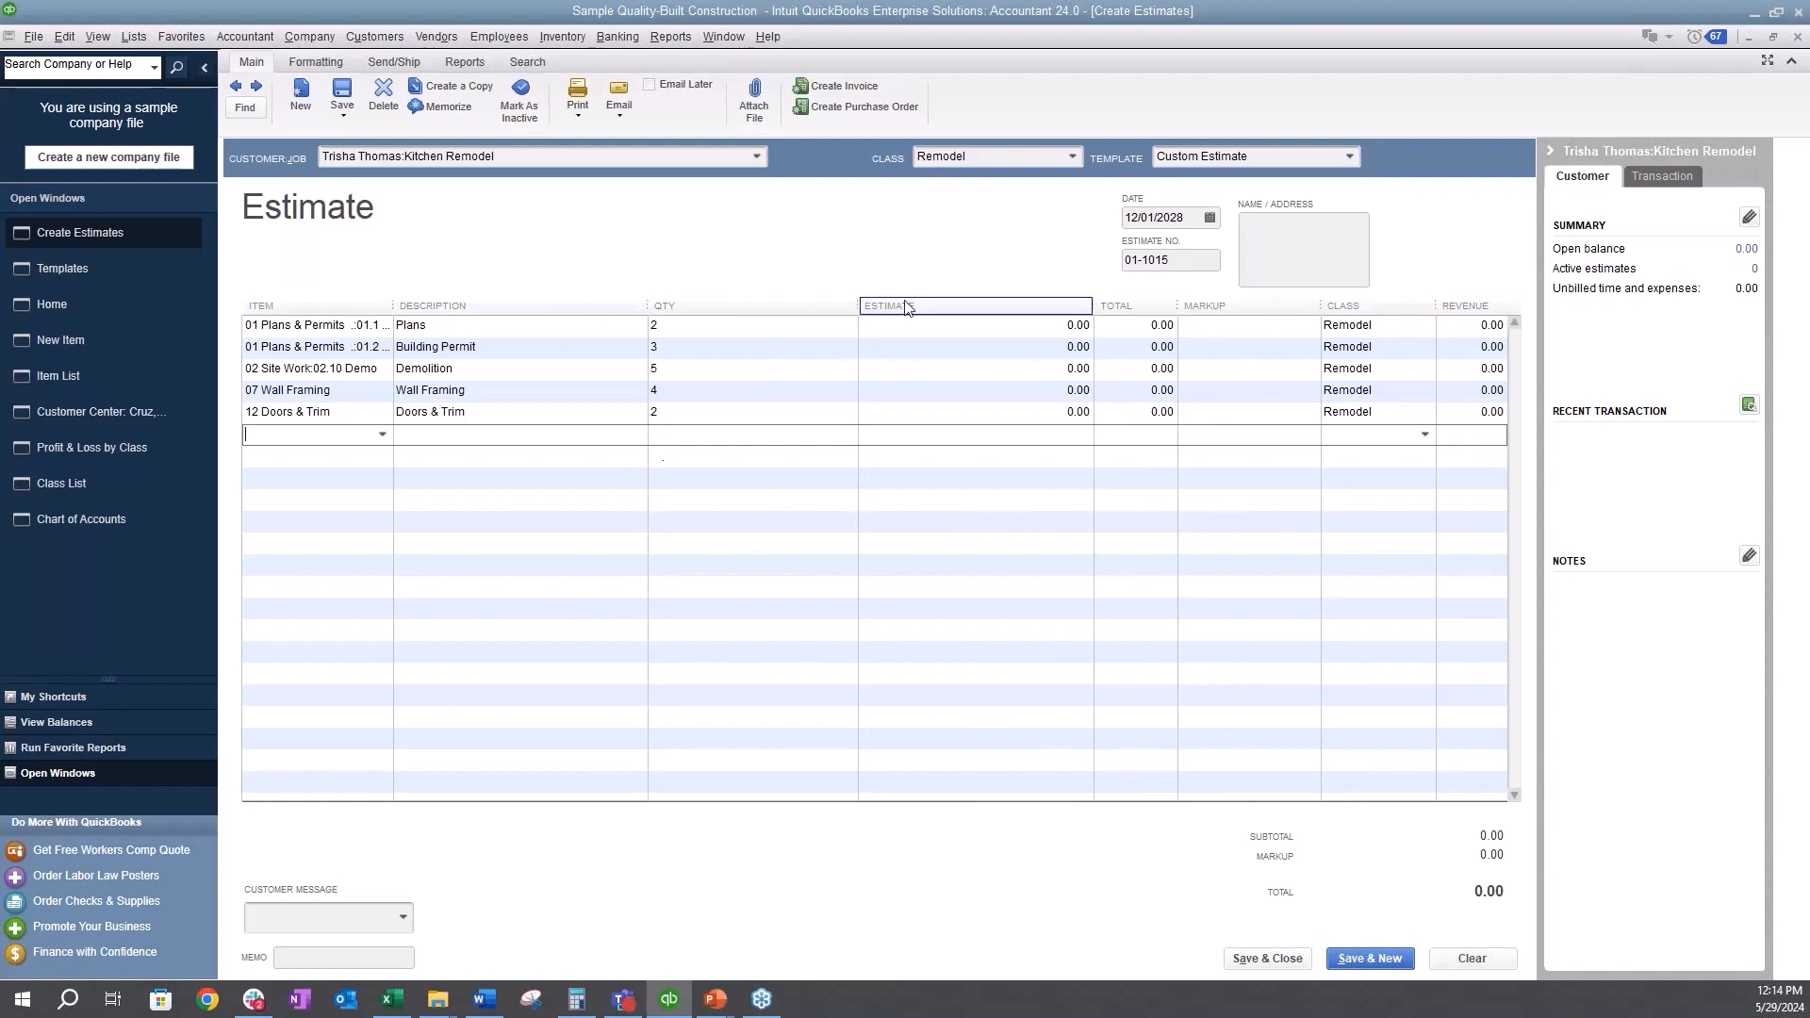
left_click(1028, 327)
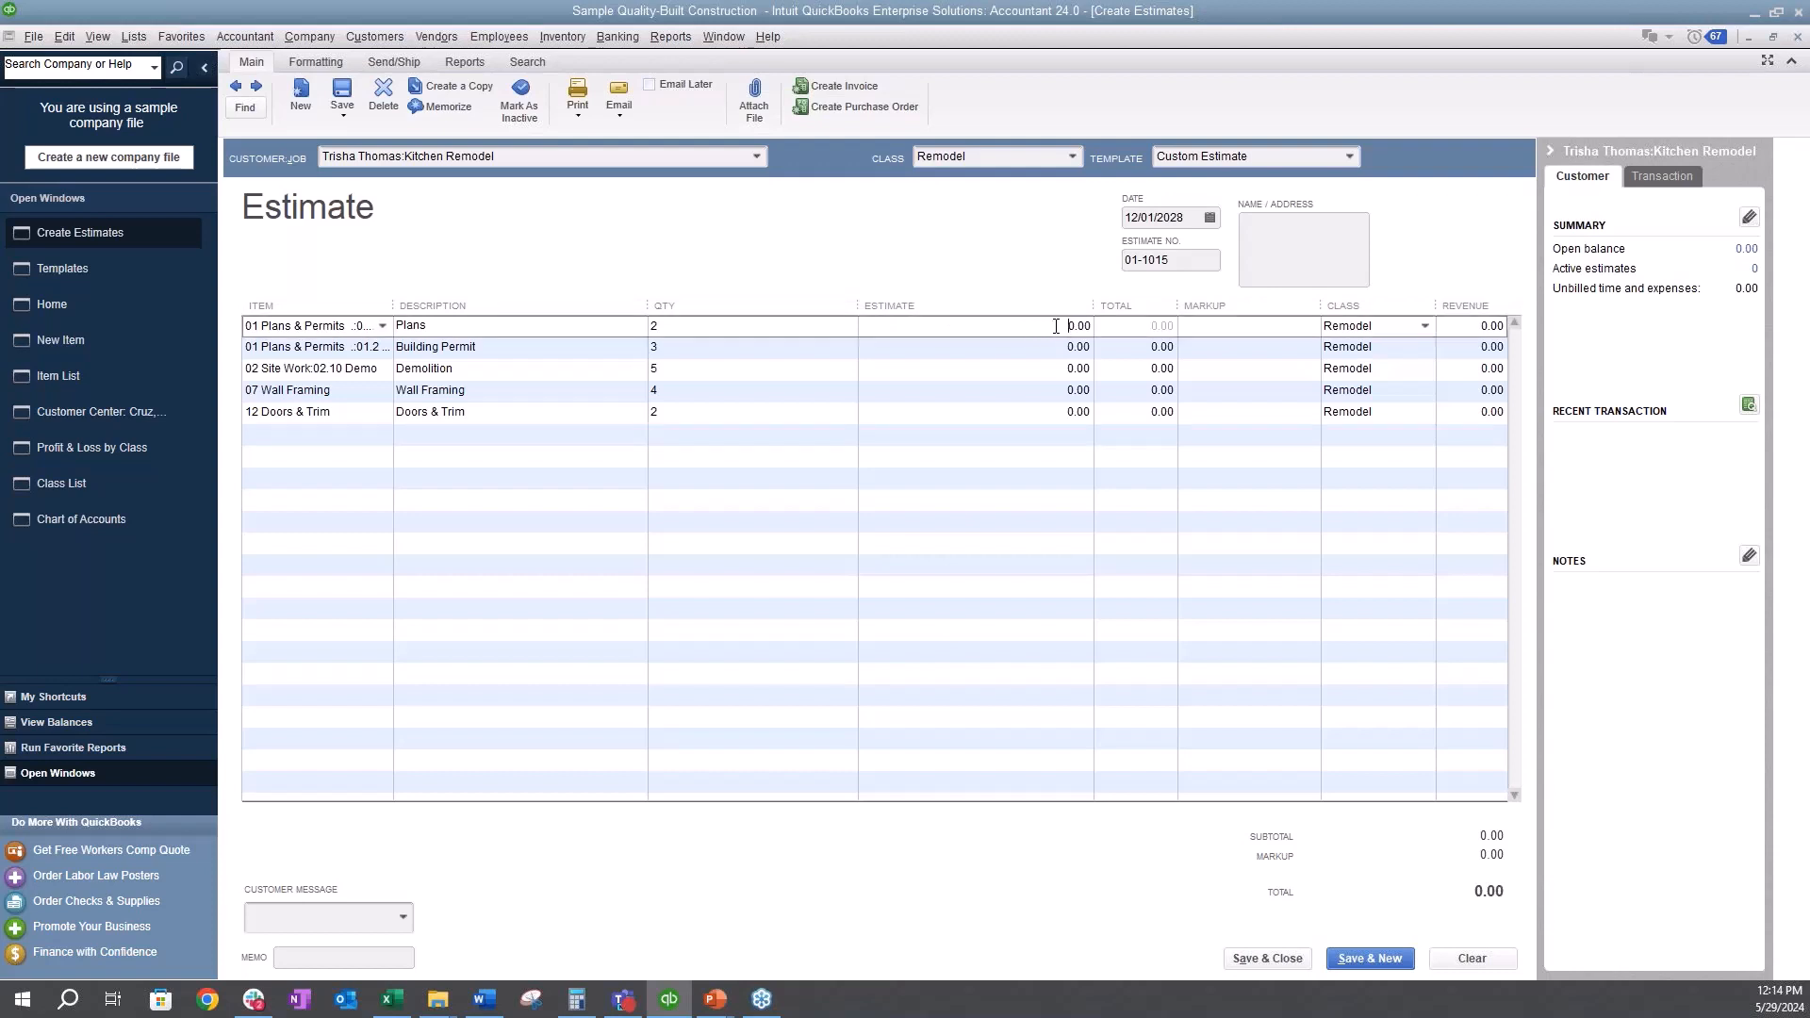
type("100")
left_click(1026, 346)
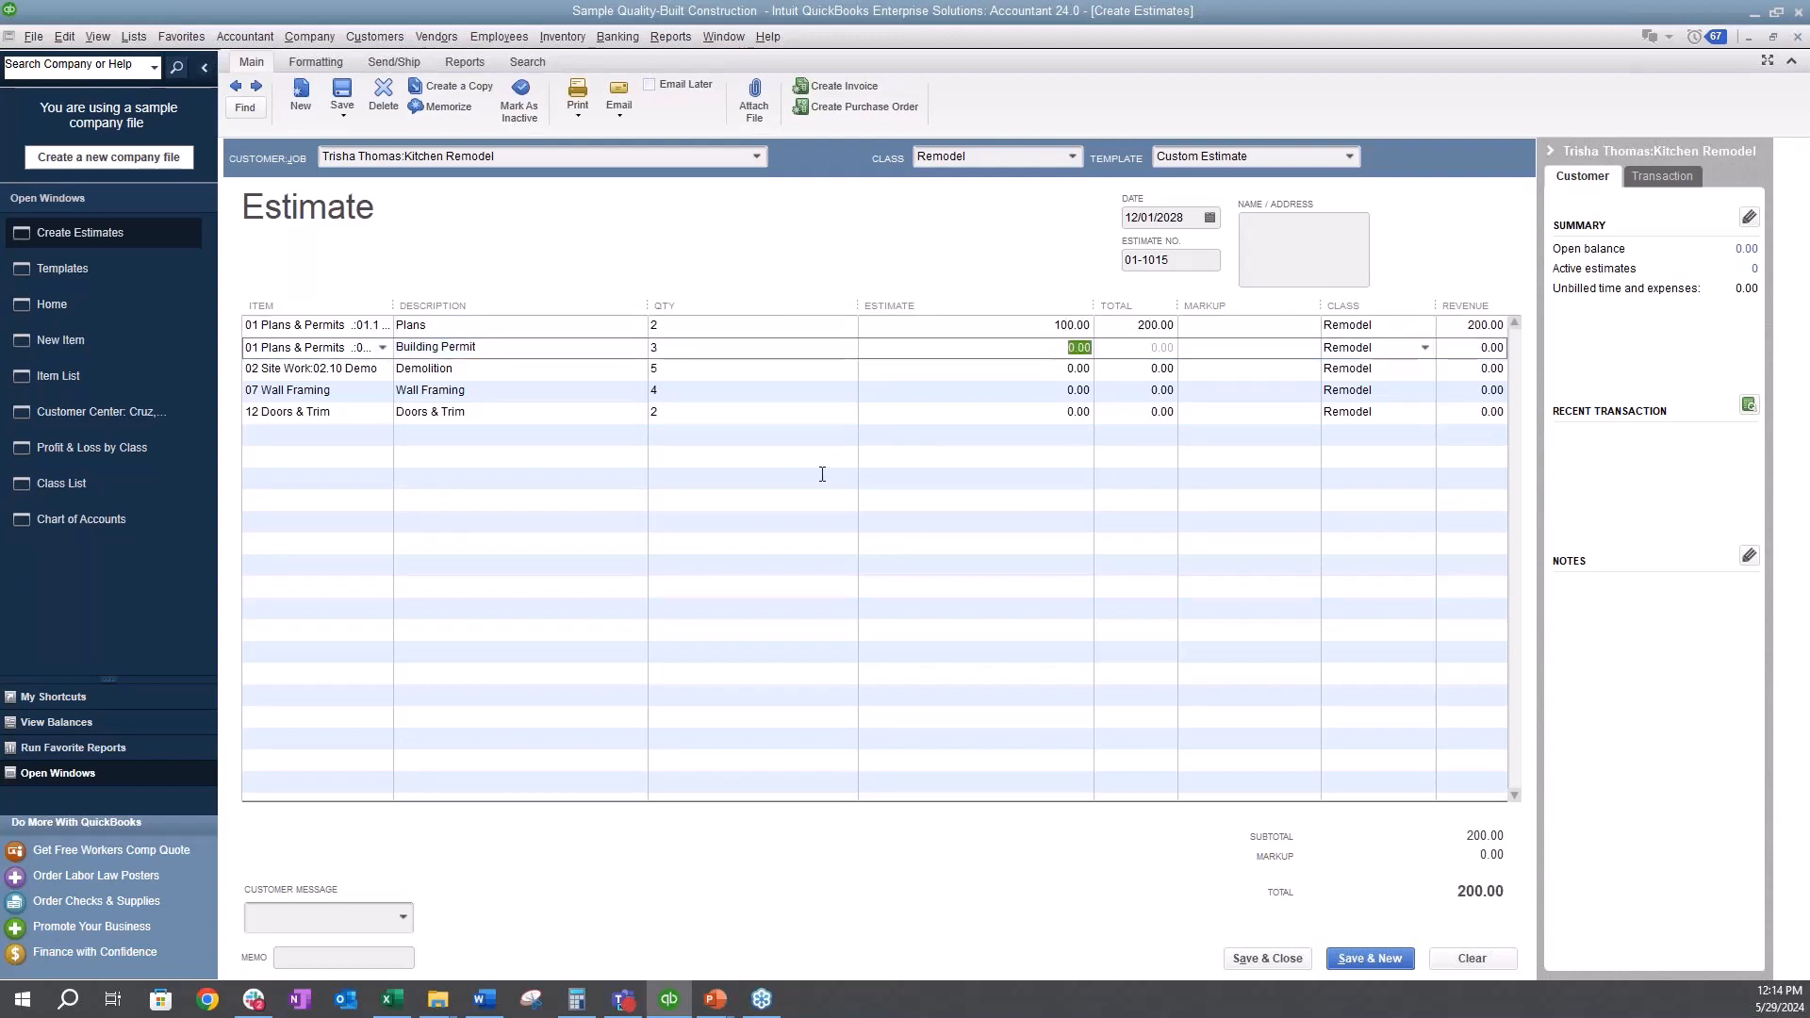
type("50")
left_click(1092, 367)
type("125")
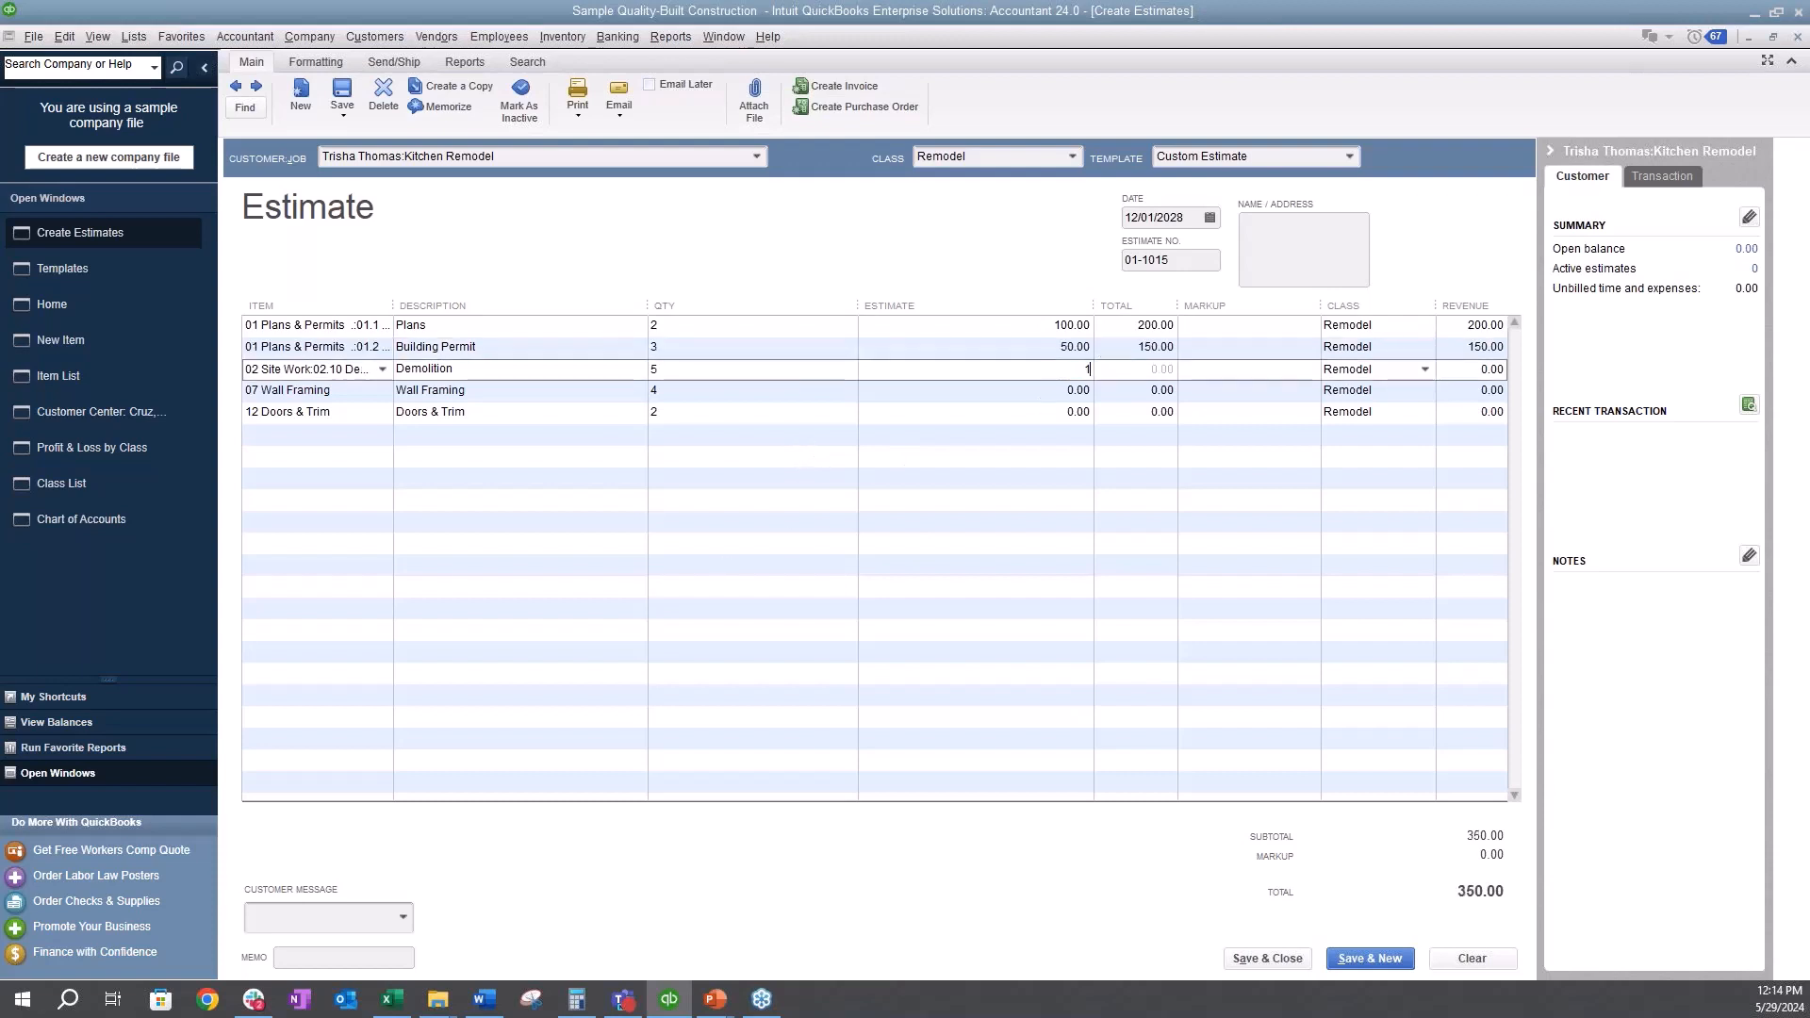
left_click(1050, 386)
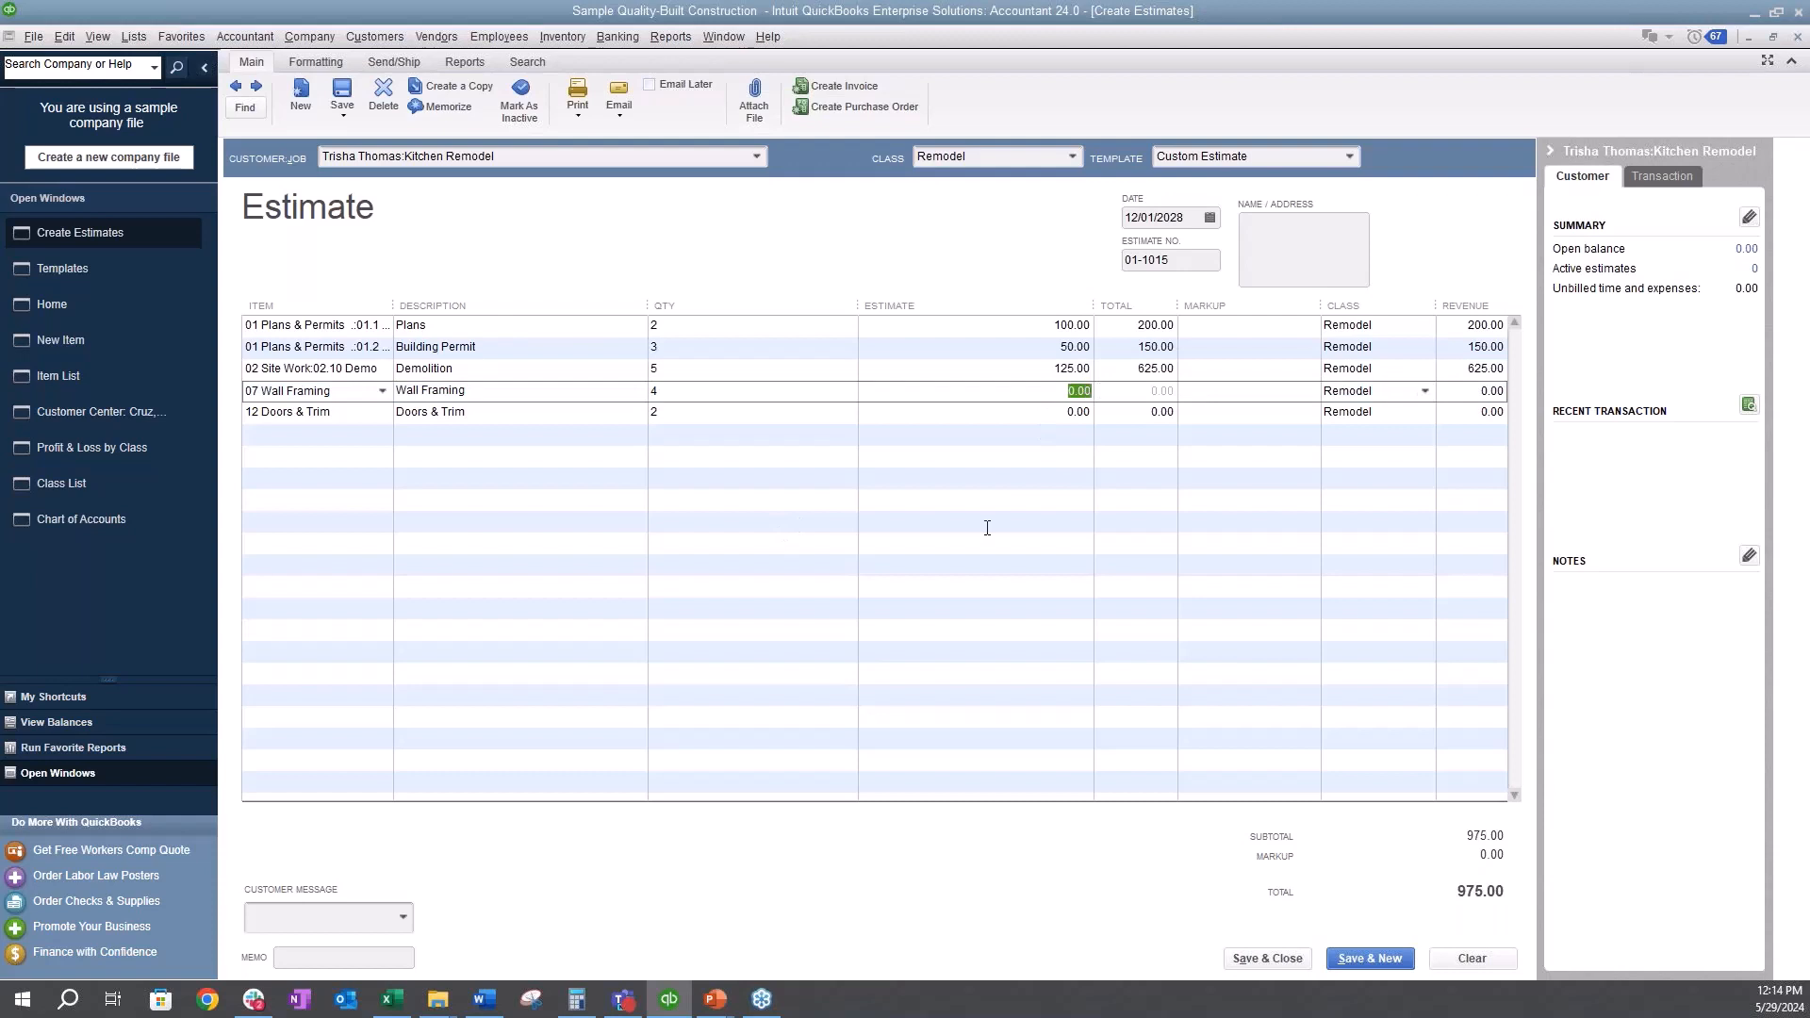
type("150")
left_click(1051, 407)
type("450")
key("Down")
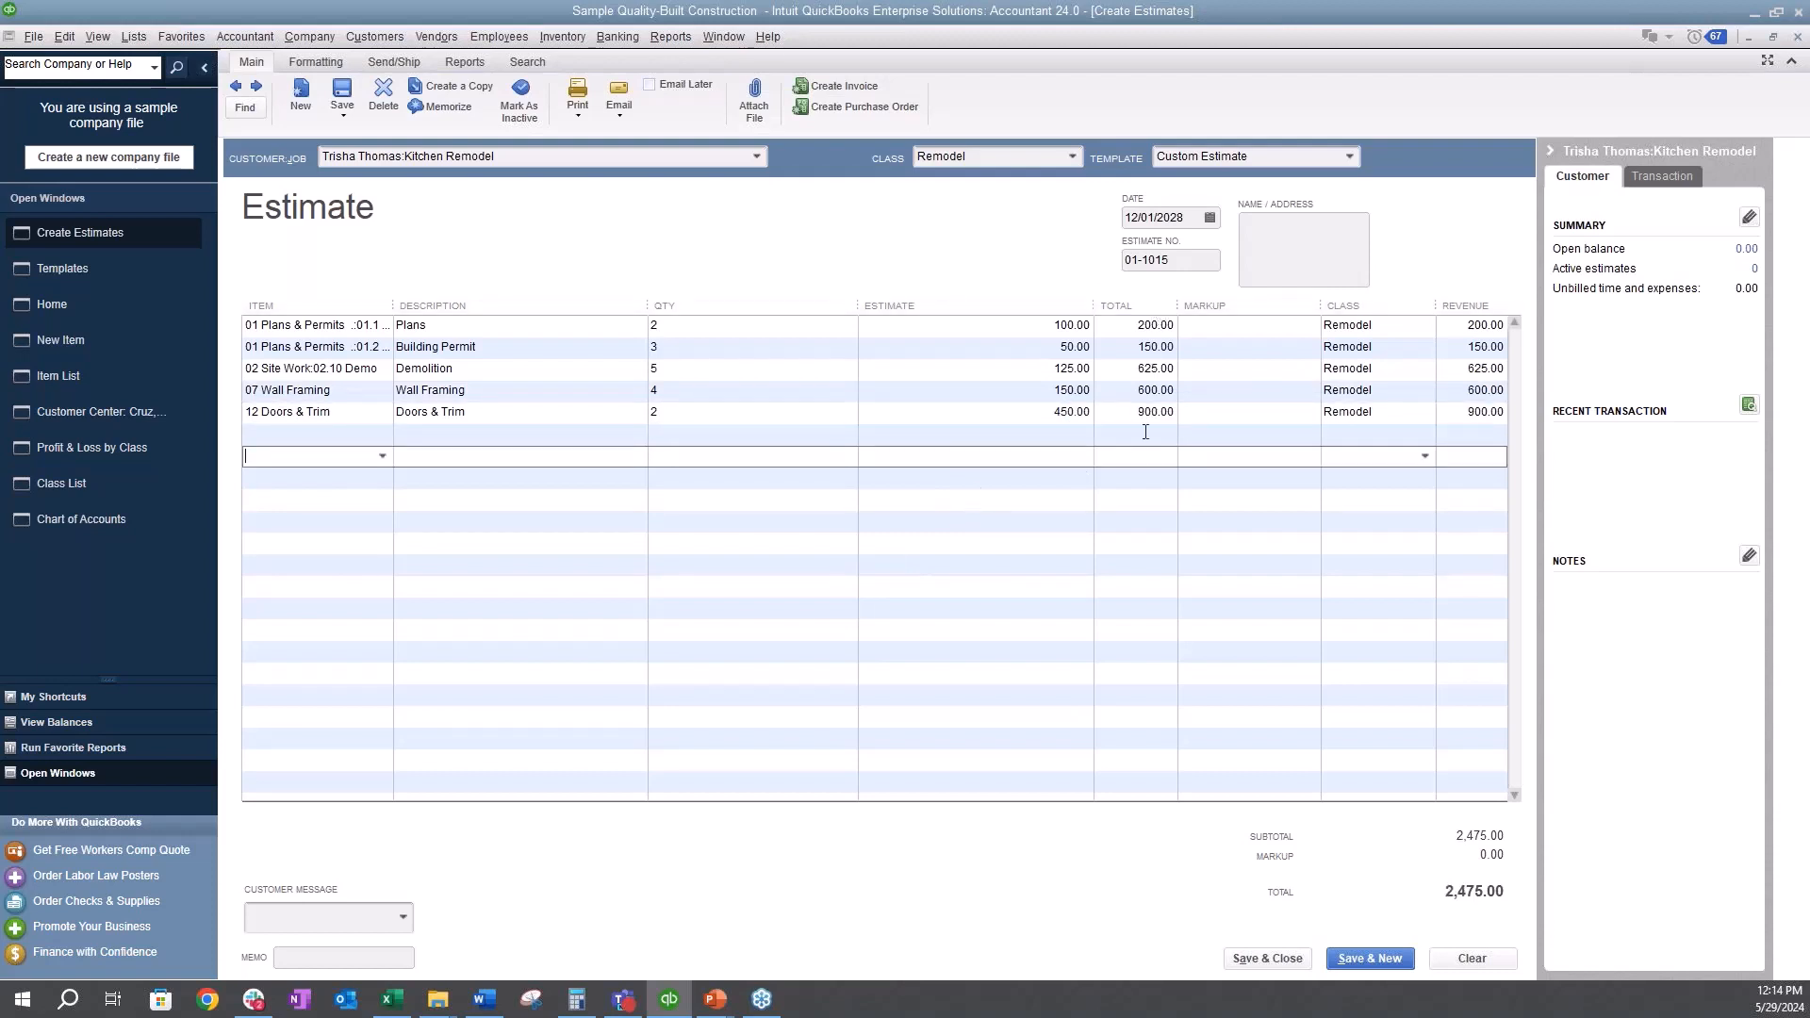
- Set the markup of the Plans line to 25%
left_click(1291, 326)
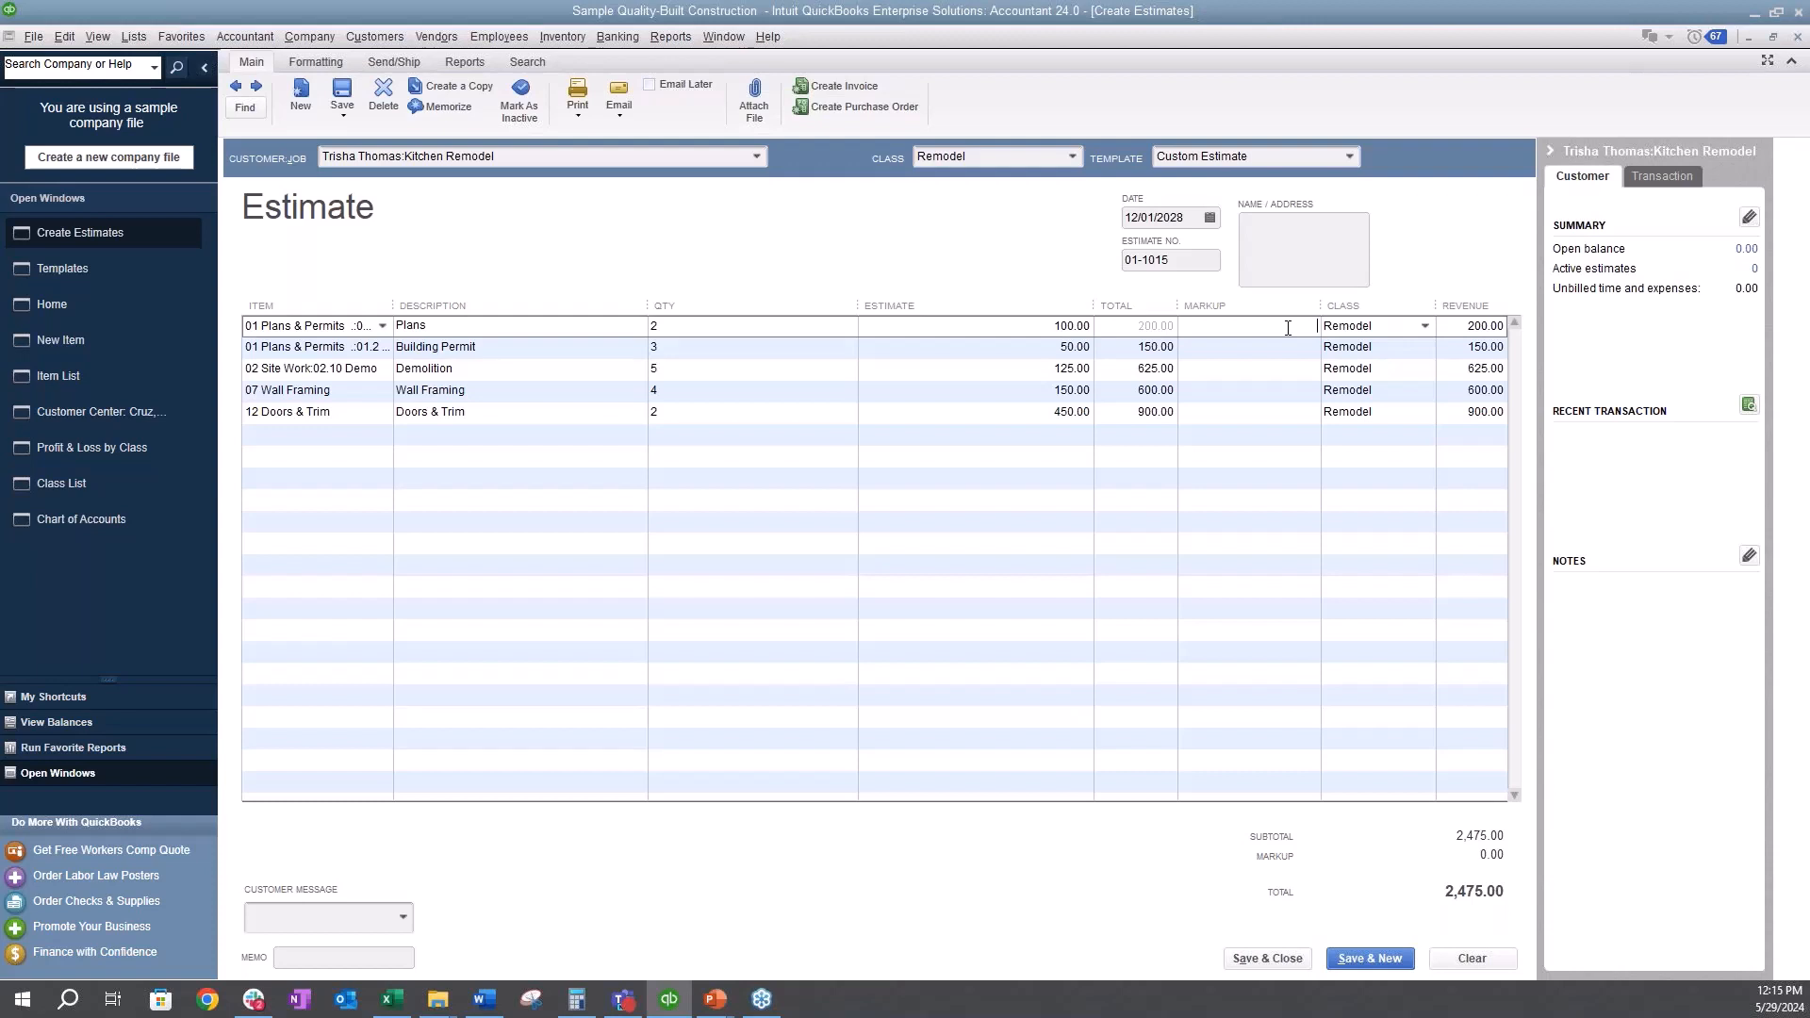
type("25")
type("%")
left_click(1266, 349)
left_click(1269, 327)
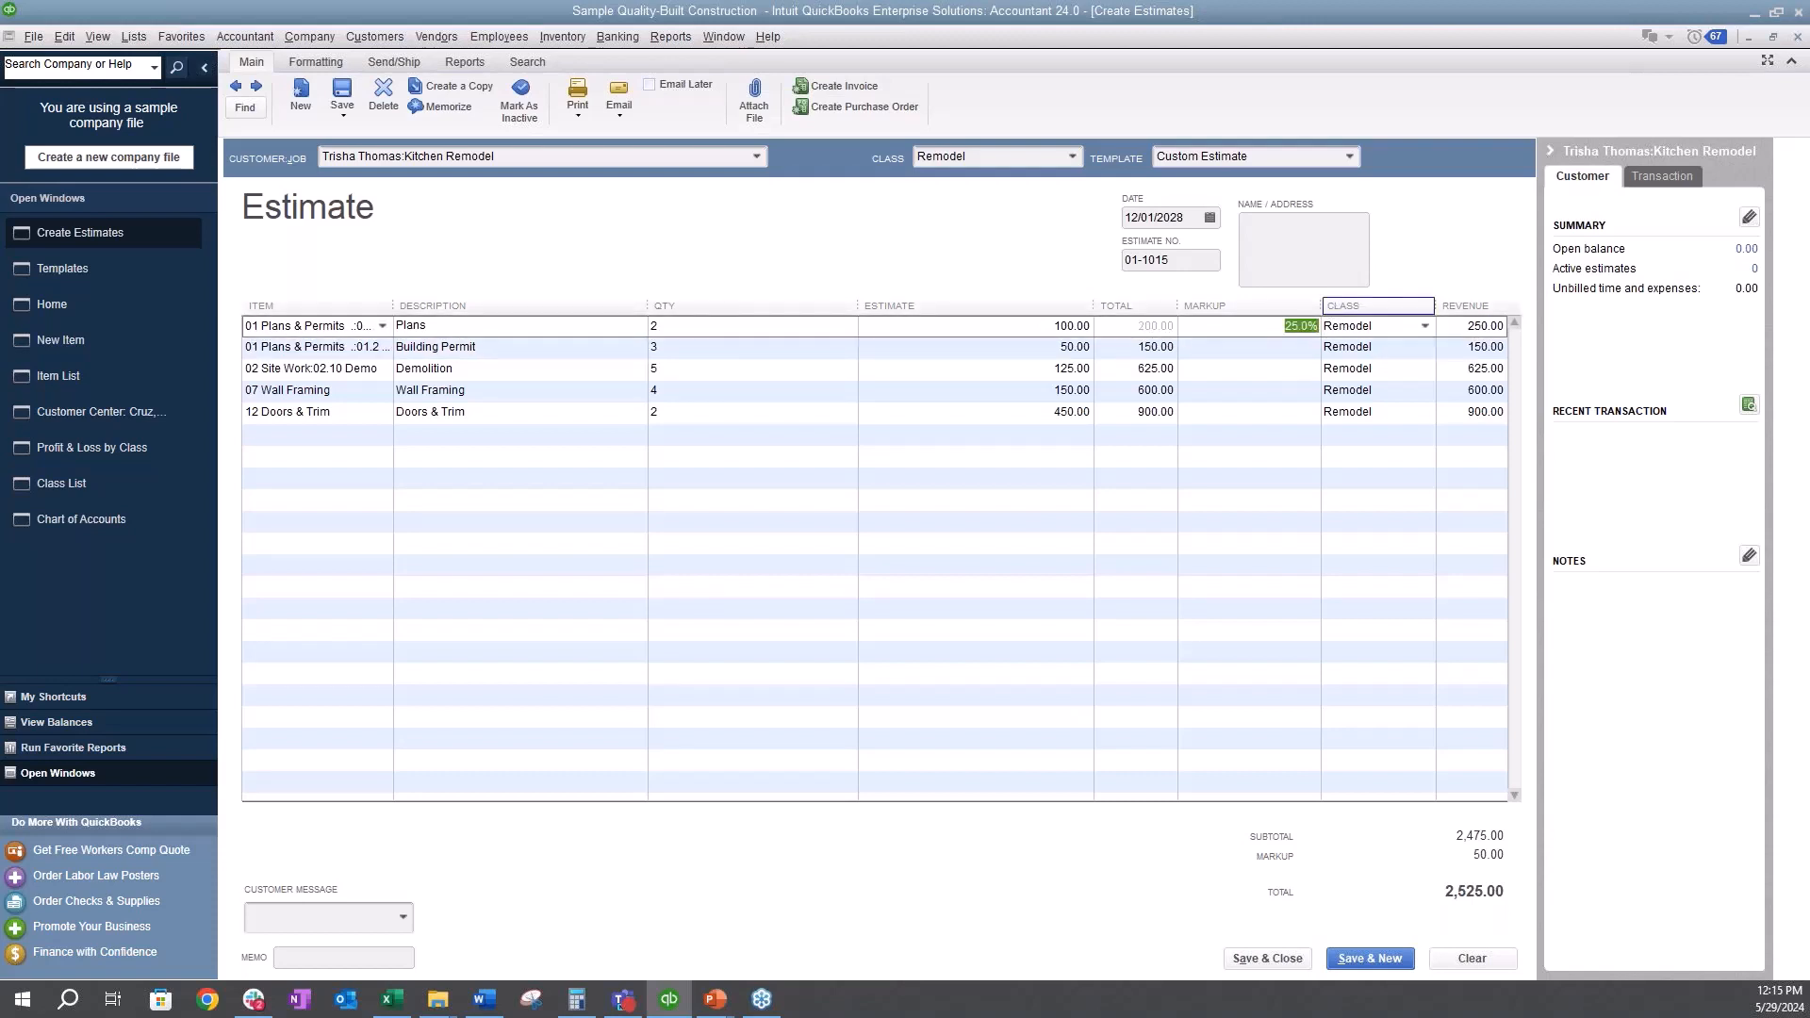
- Copy the 25% markup to the Building Permit, Demolition, Wall Framing and Doors & Trim lines and save the estimate
key("ctrl+c")
key("Down")
key("ctrl+v")
key("Down")
key("ctrl+v")
key("Down")
key("ctrl+v")
key("Down")
key("ctrl+v")
key("Down")
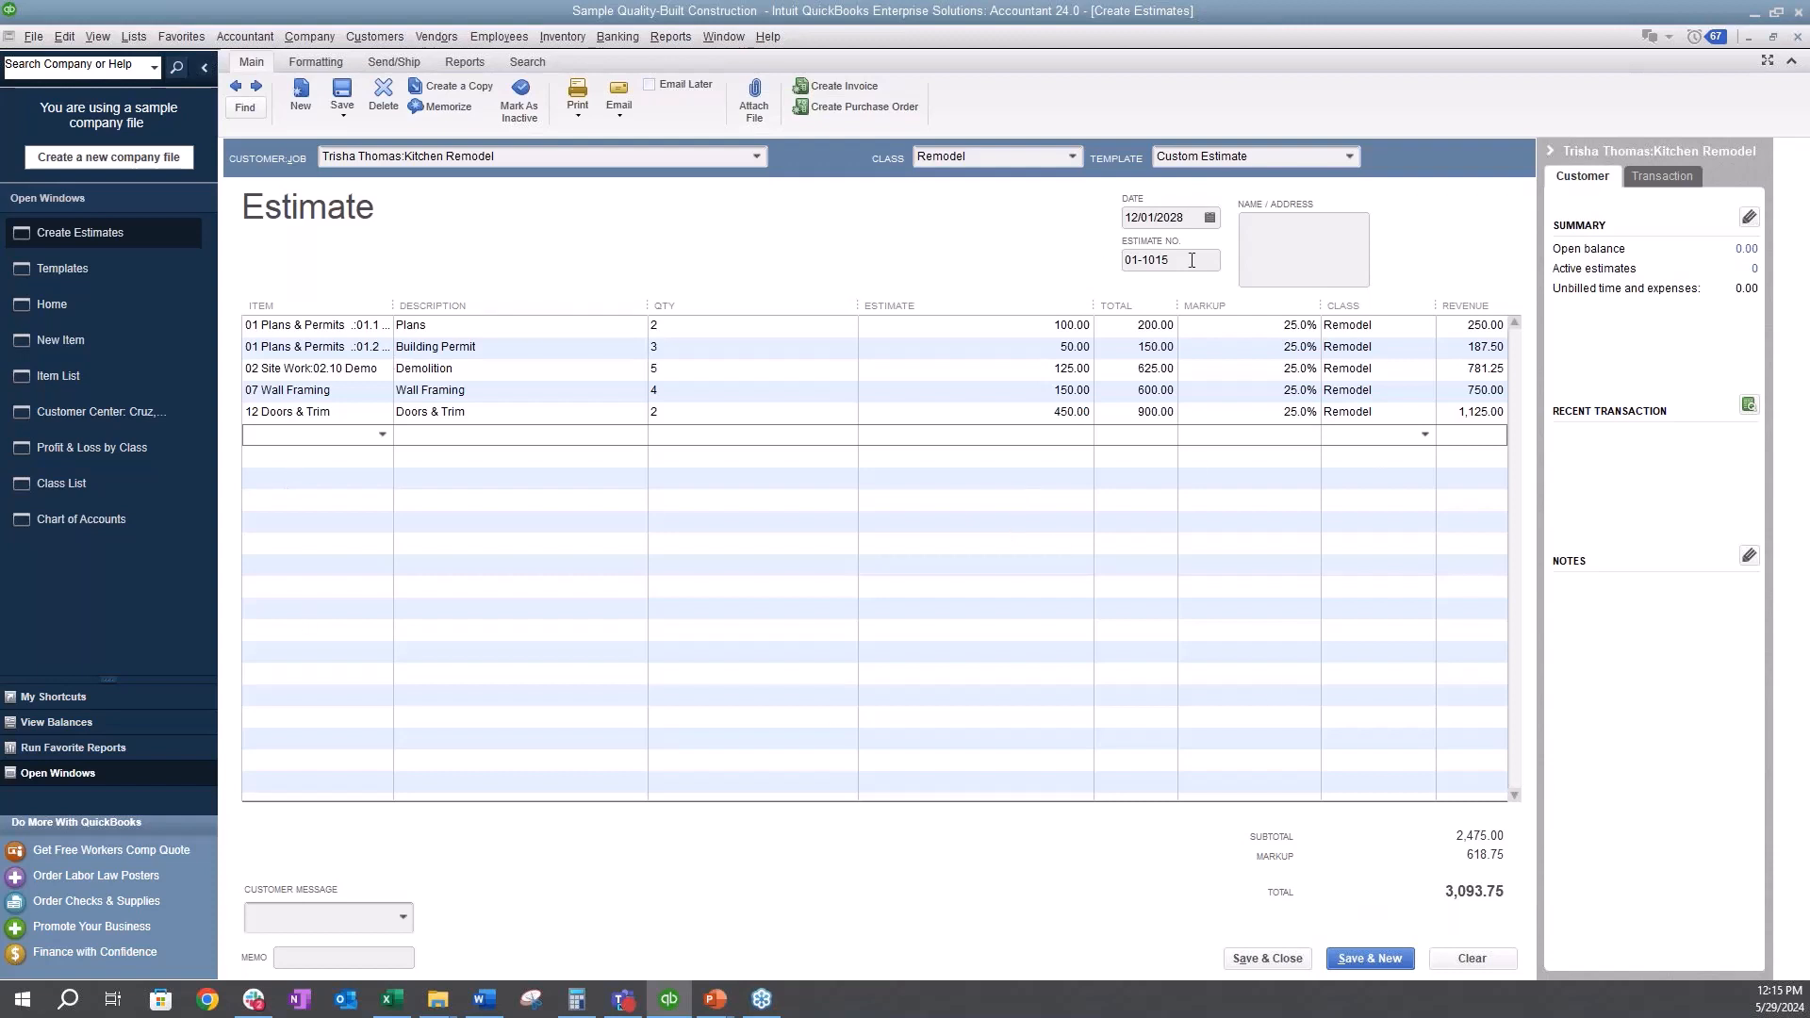
left_click(344, 91)
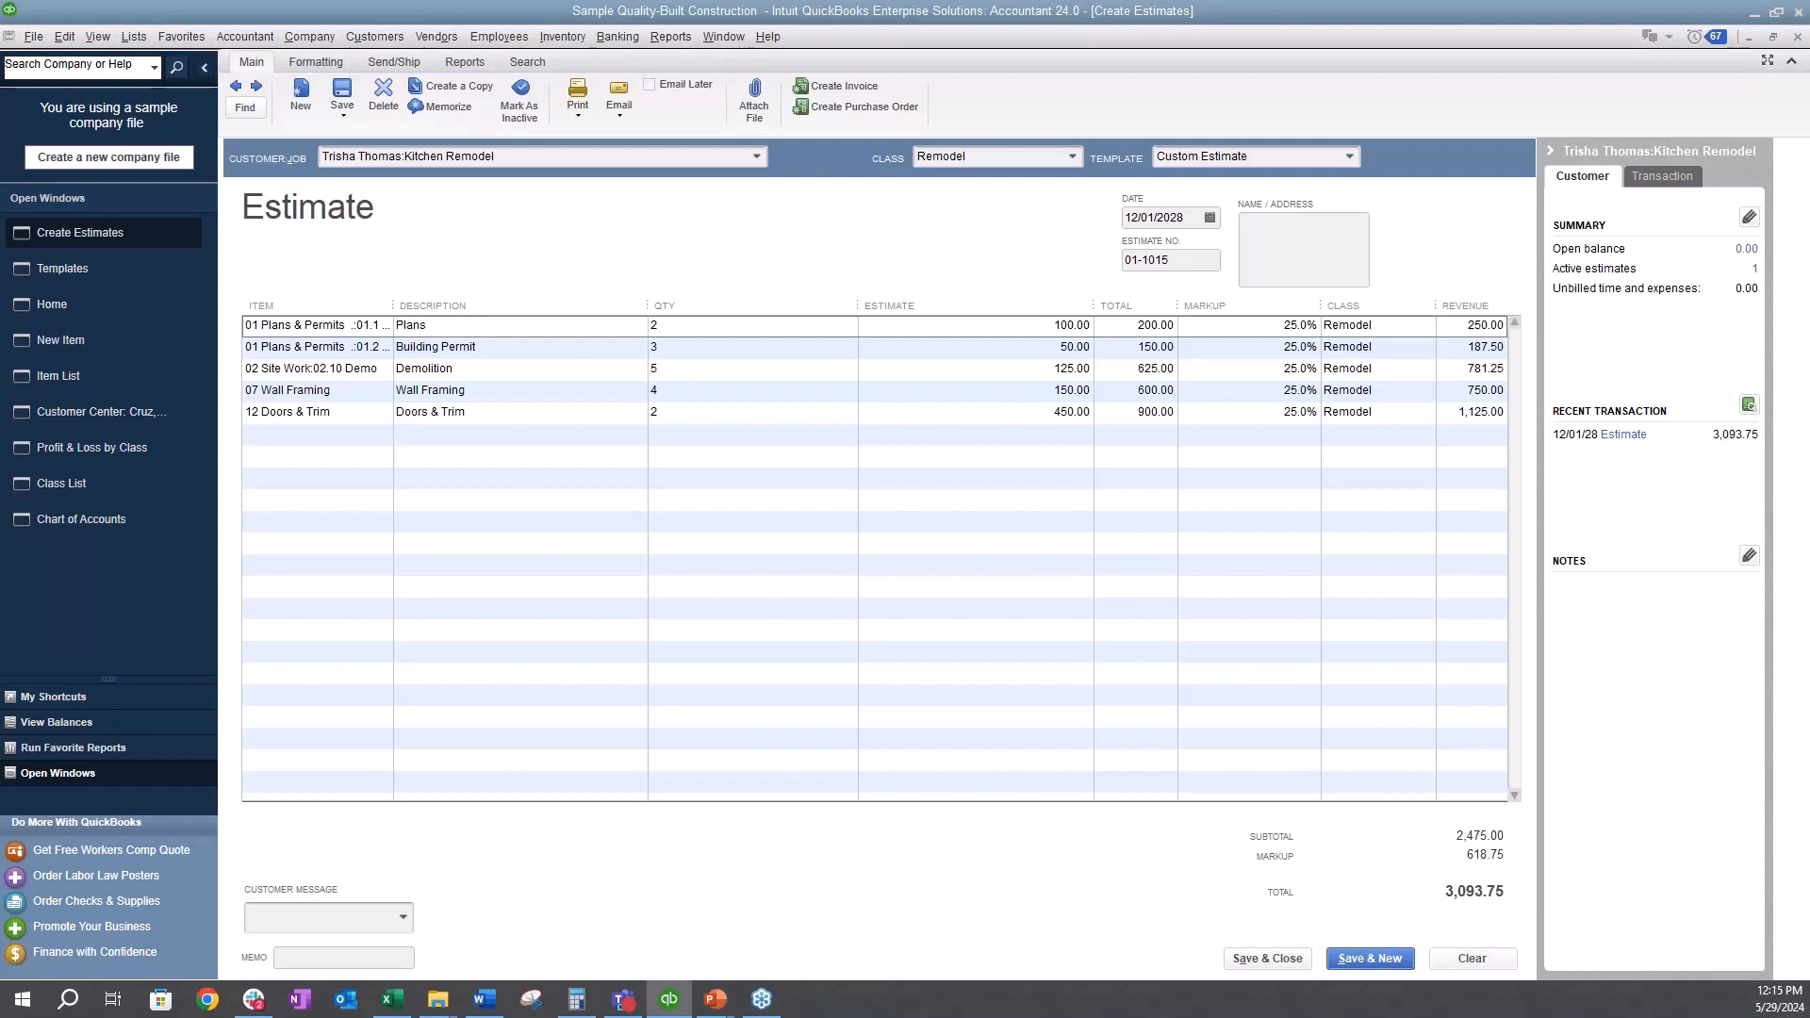
- Run the Job Estimates vs. Actuals Detail report for the first listed customer's Kitchen Remodel job
left_click(681, 37)
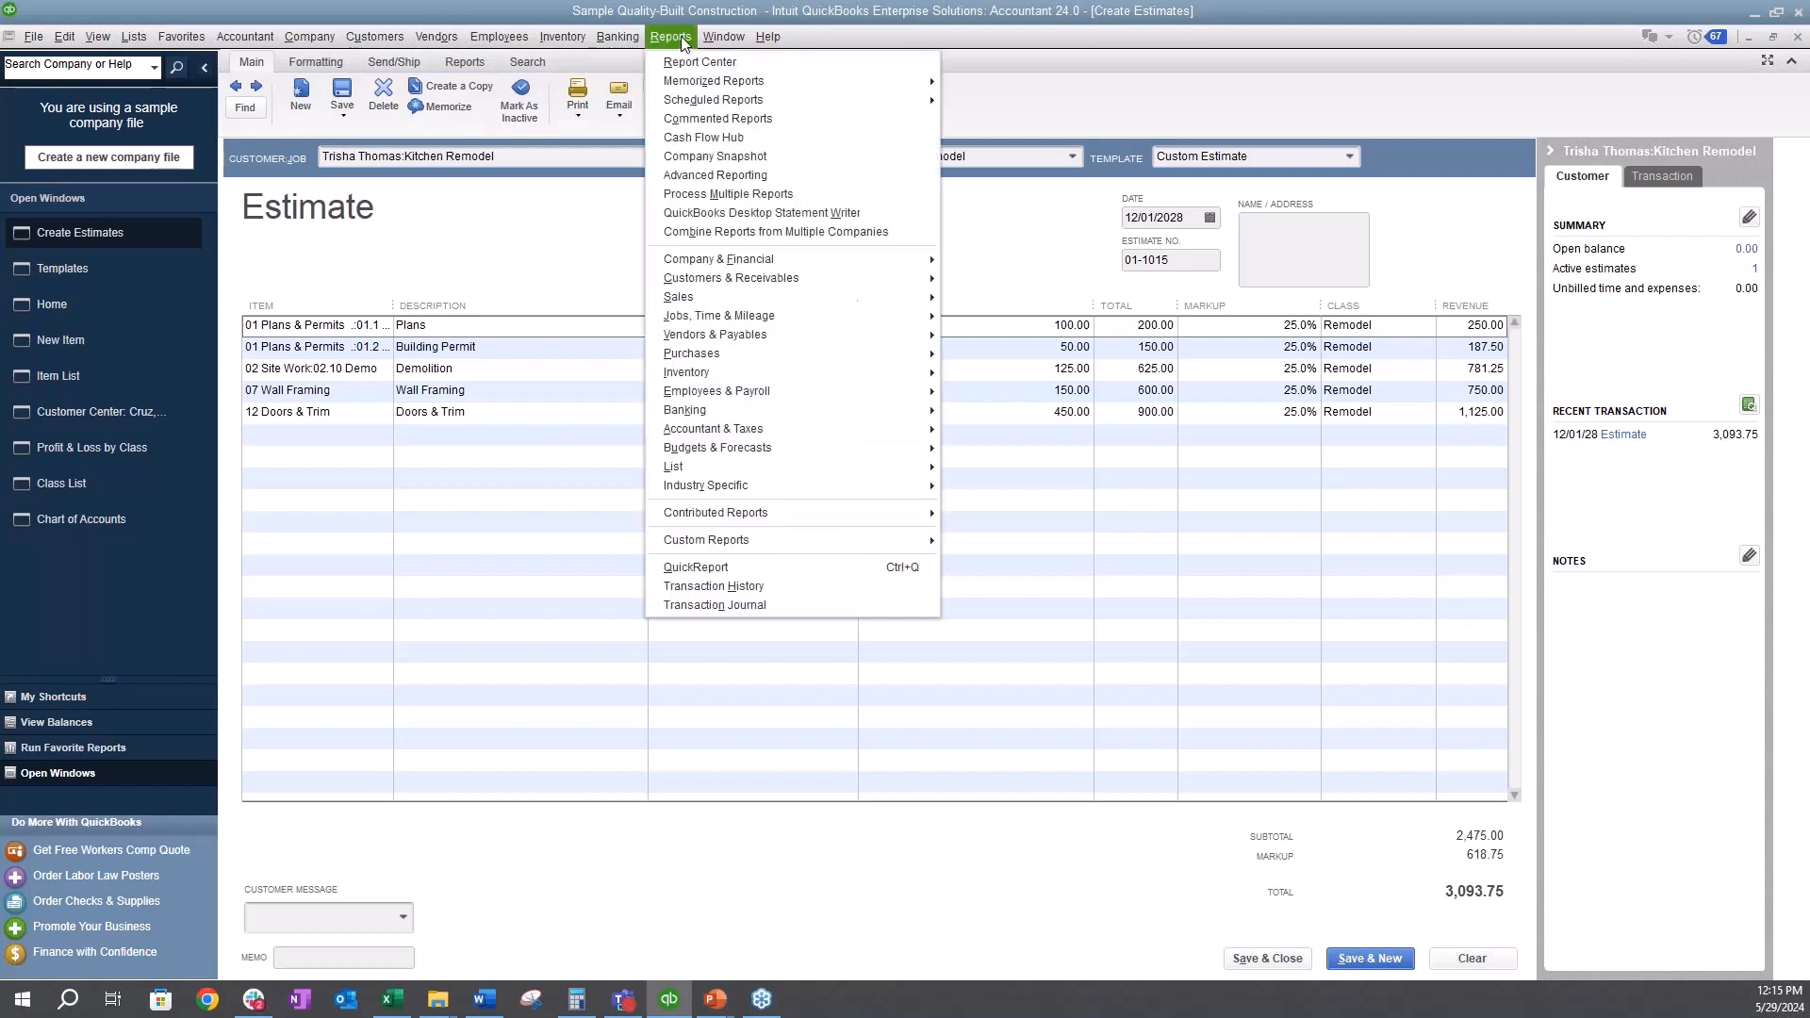
mouse_move(713, 314)
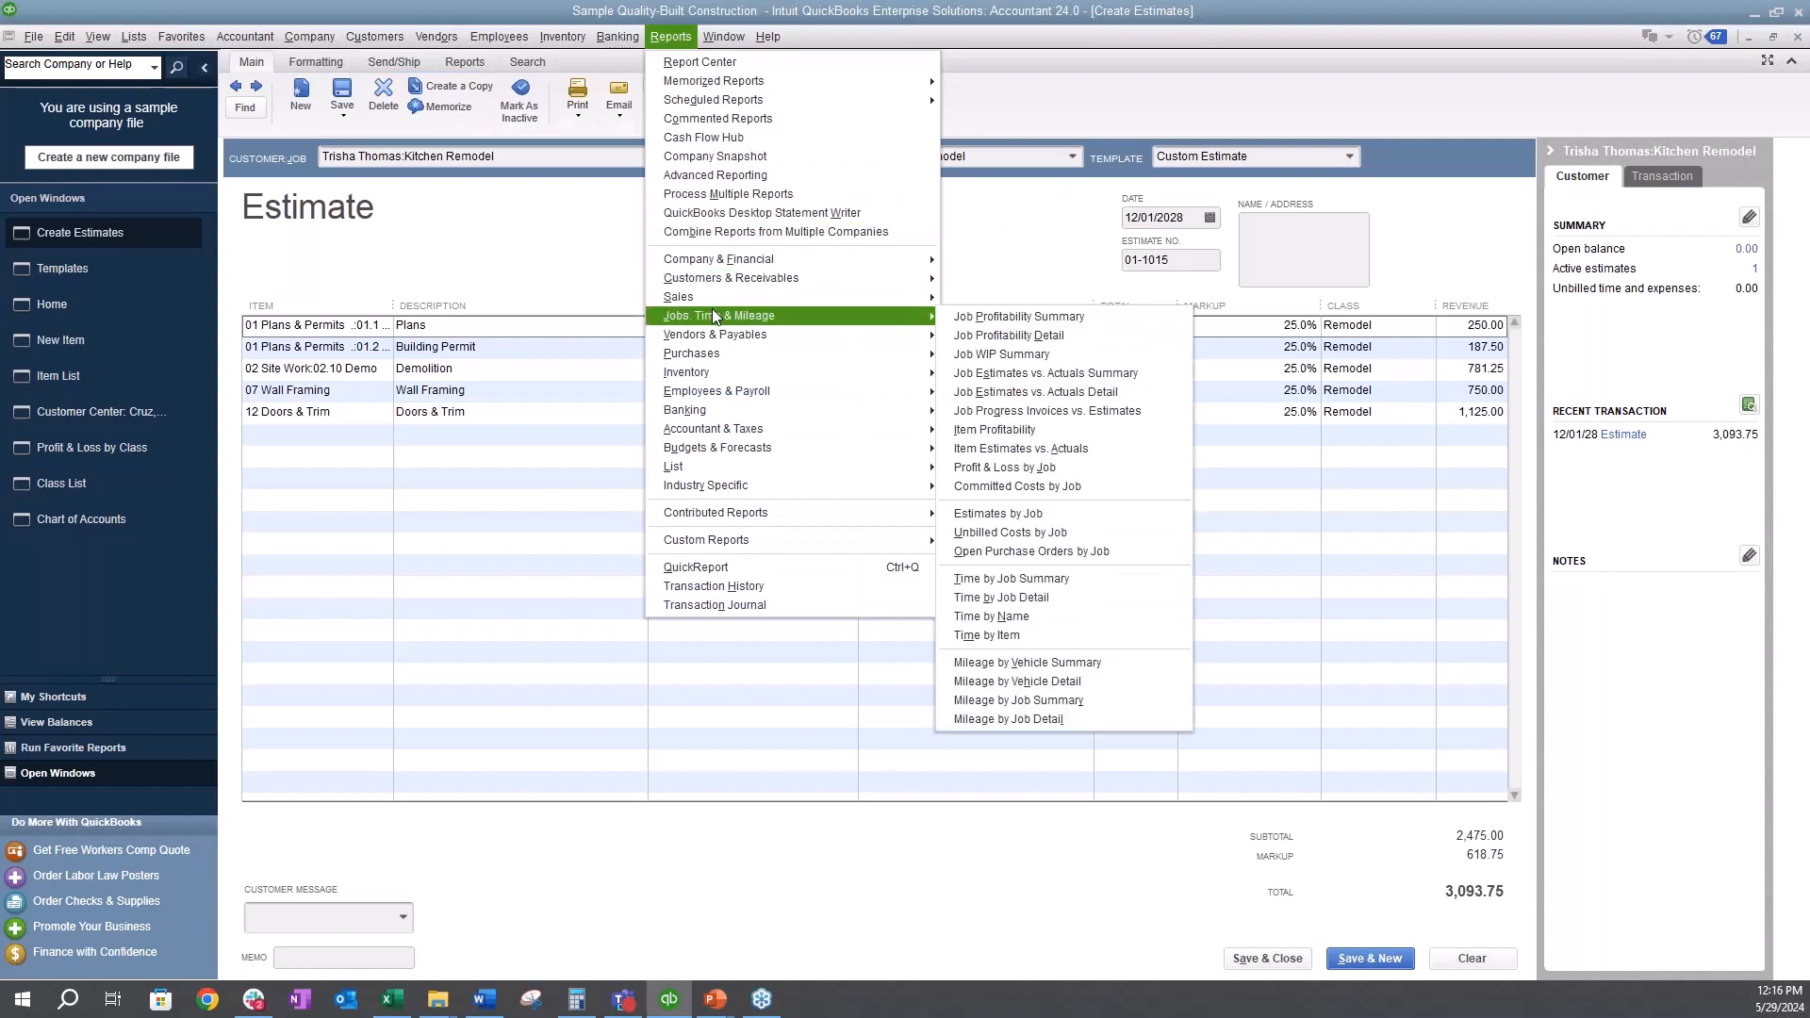
left_click(1133, 390)
left_click(422, 183)
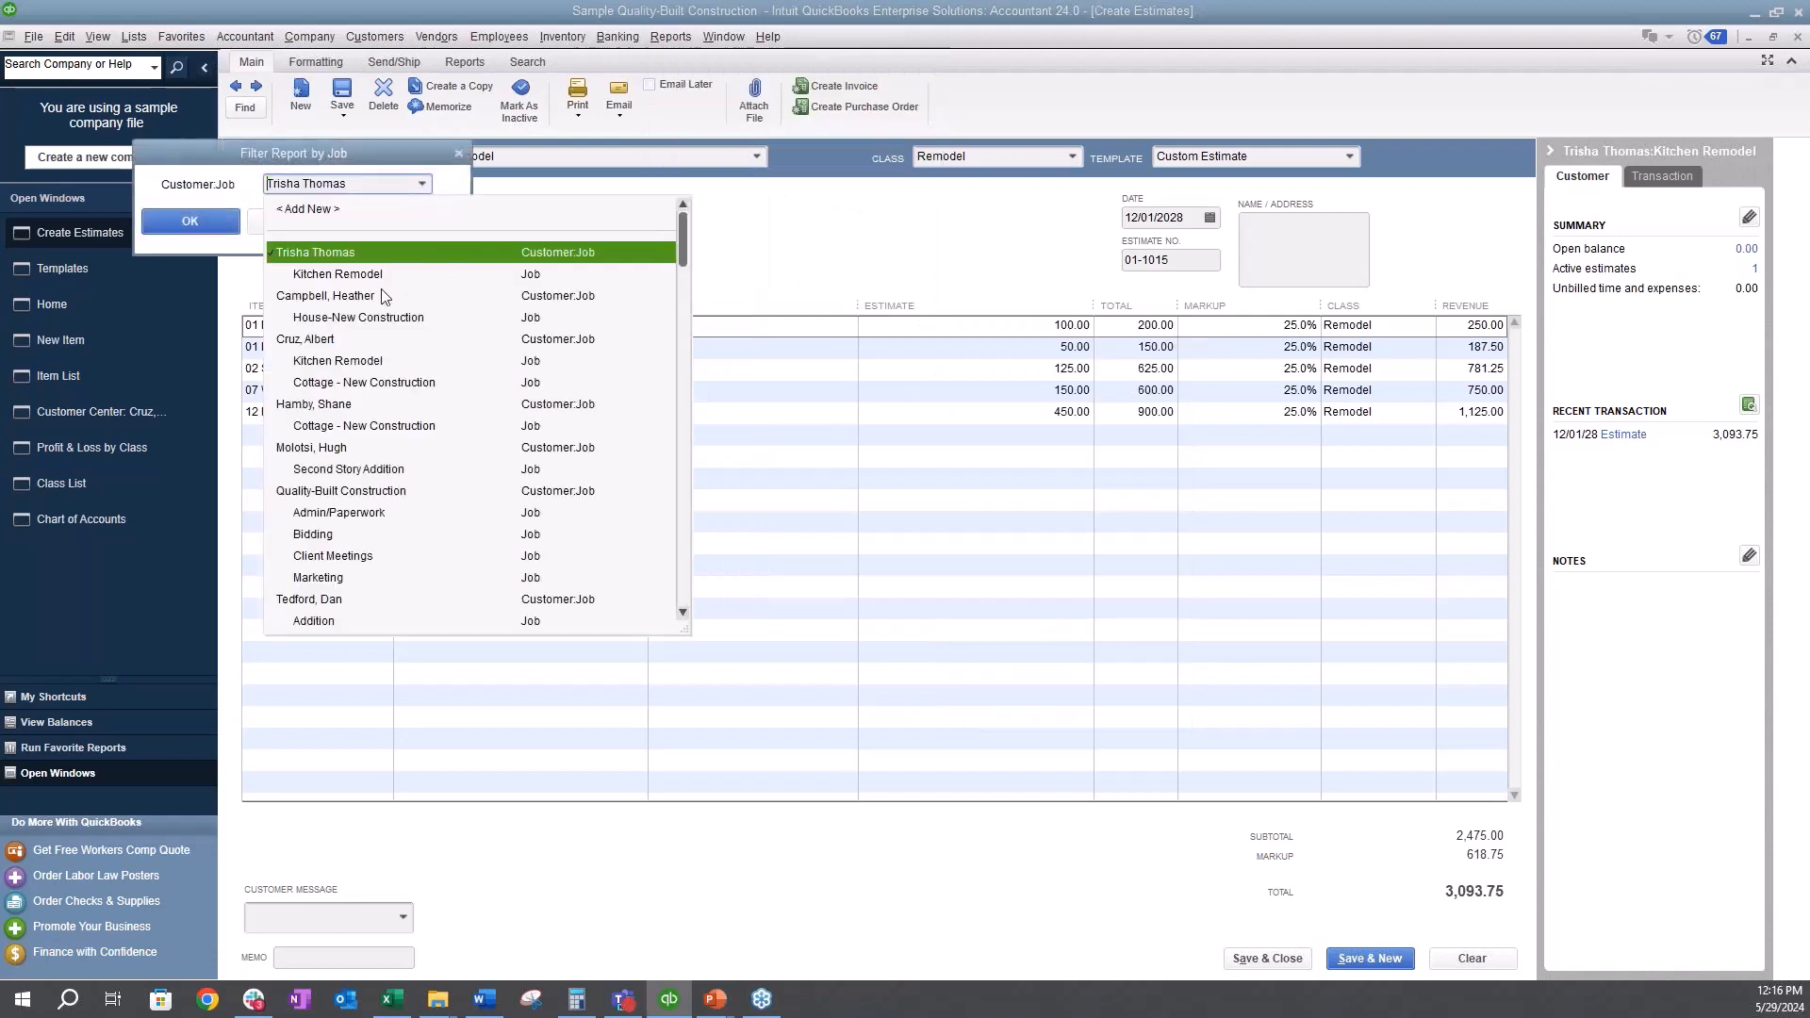
left_click(363, 274)
left_click(189, 221)
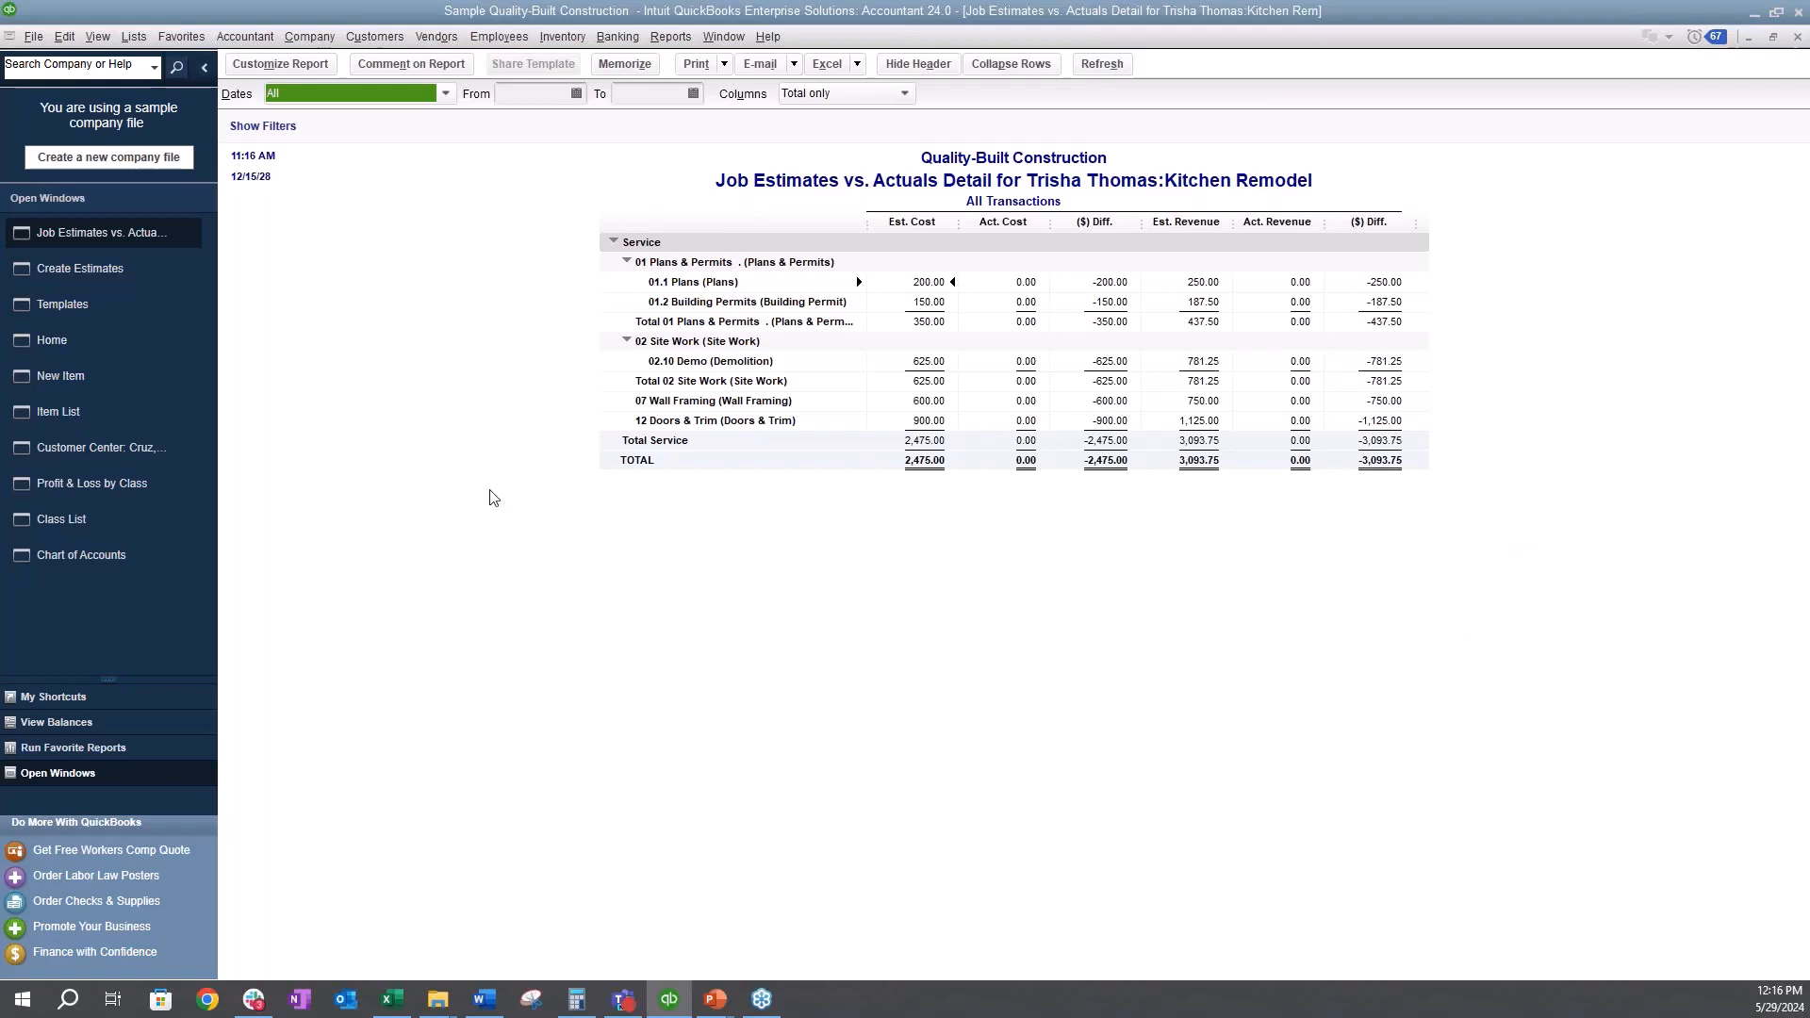
- Return to the estimate and add the items 11 Siding and 13 Windows & Trim below a blank line under Doors & Trim
left_click(92, 271)
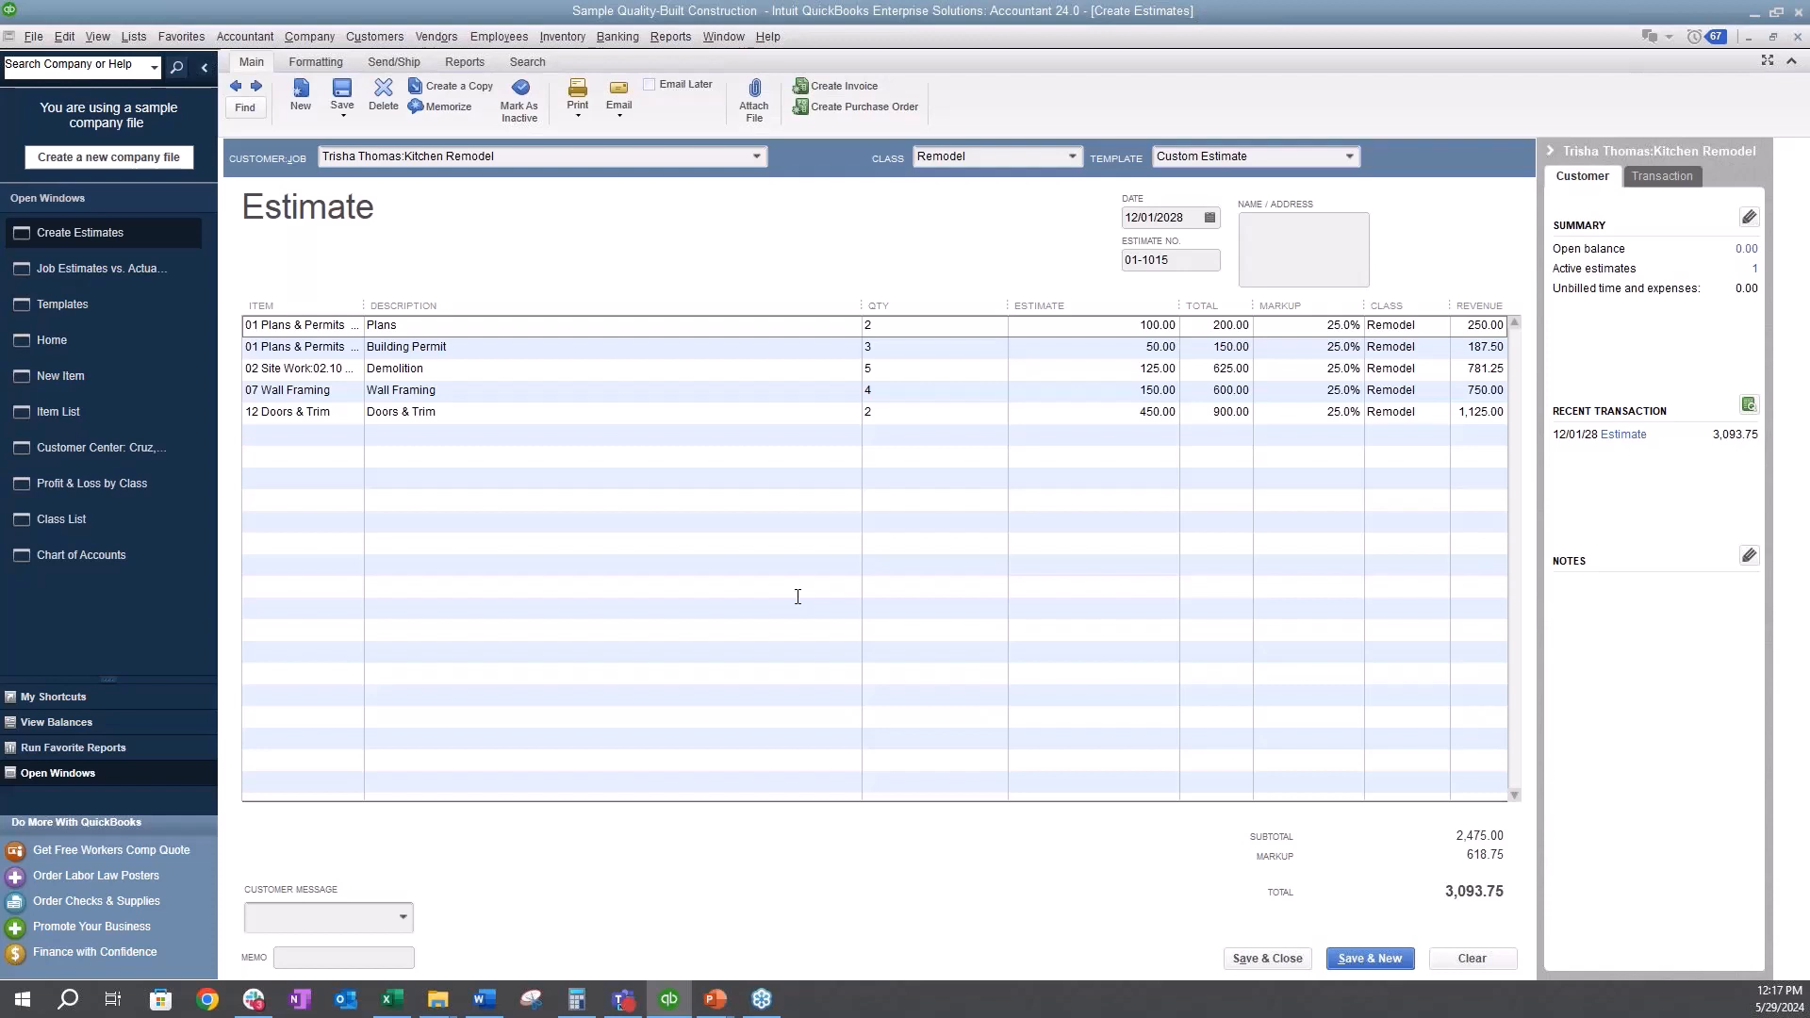
left_click(315, 470)
left_click(338, 457)
left_click(353, 456)
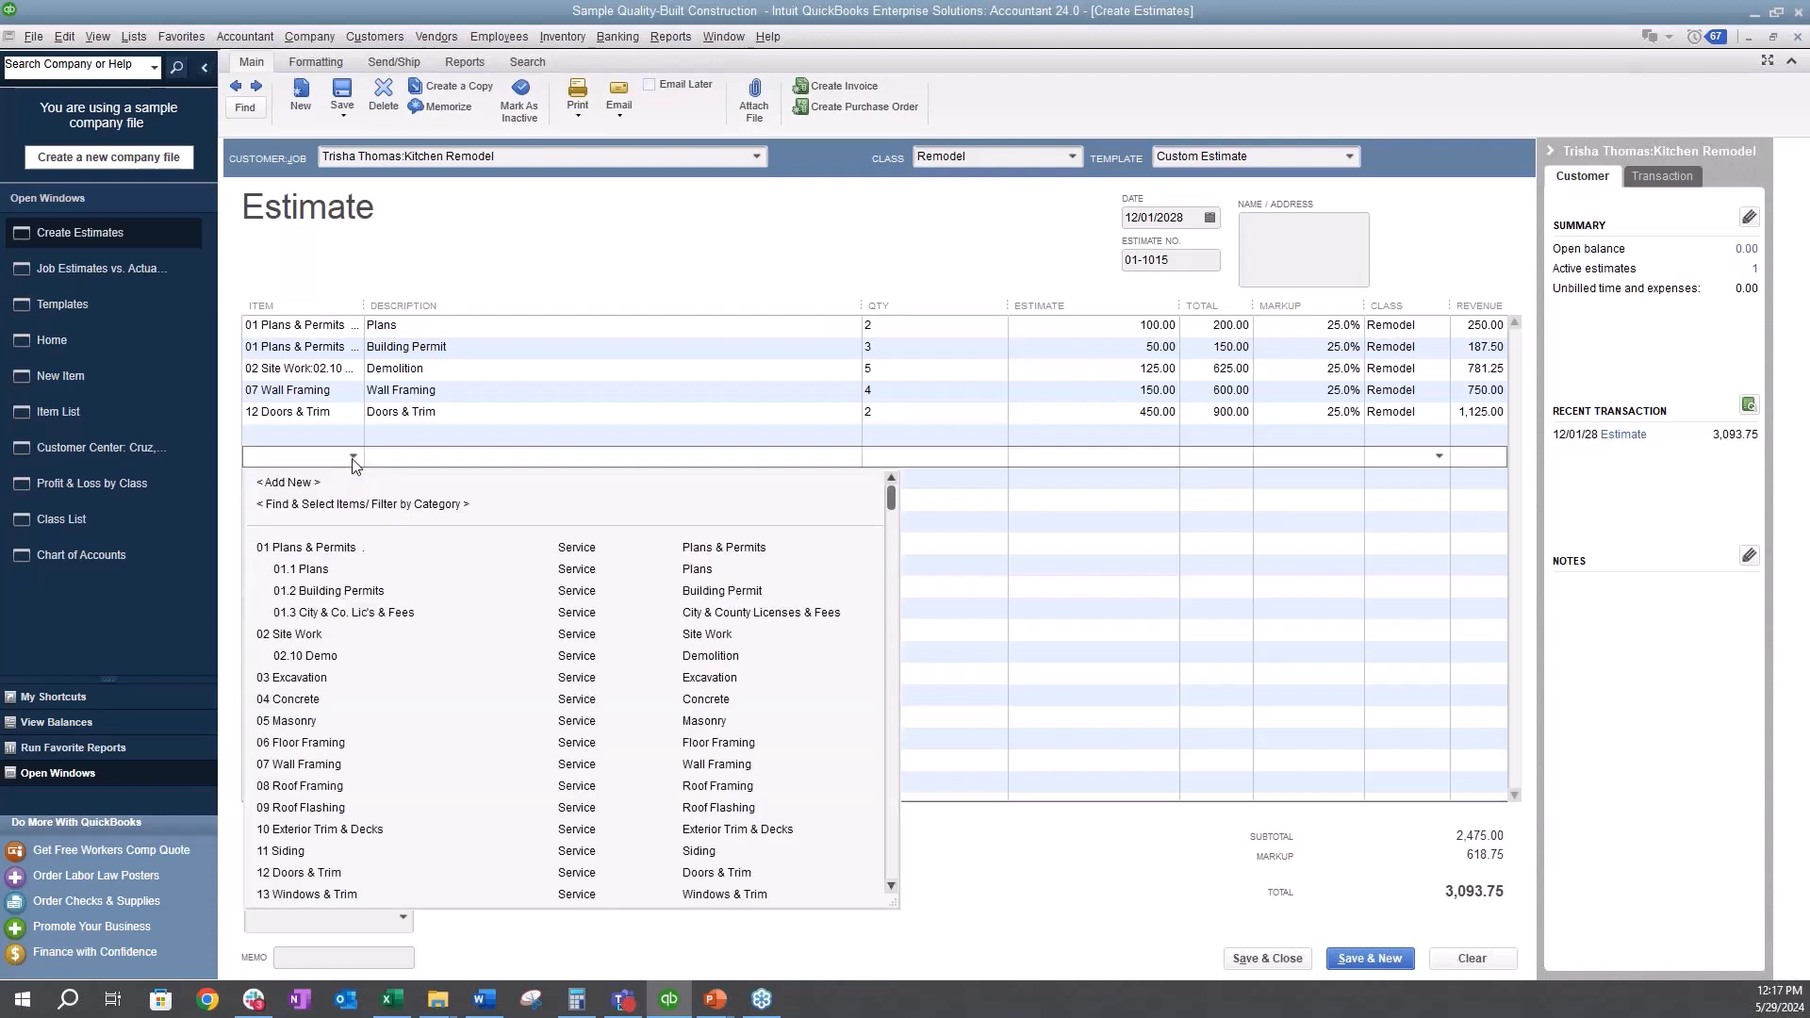
left_click(319, 852)
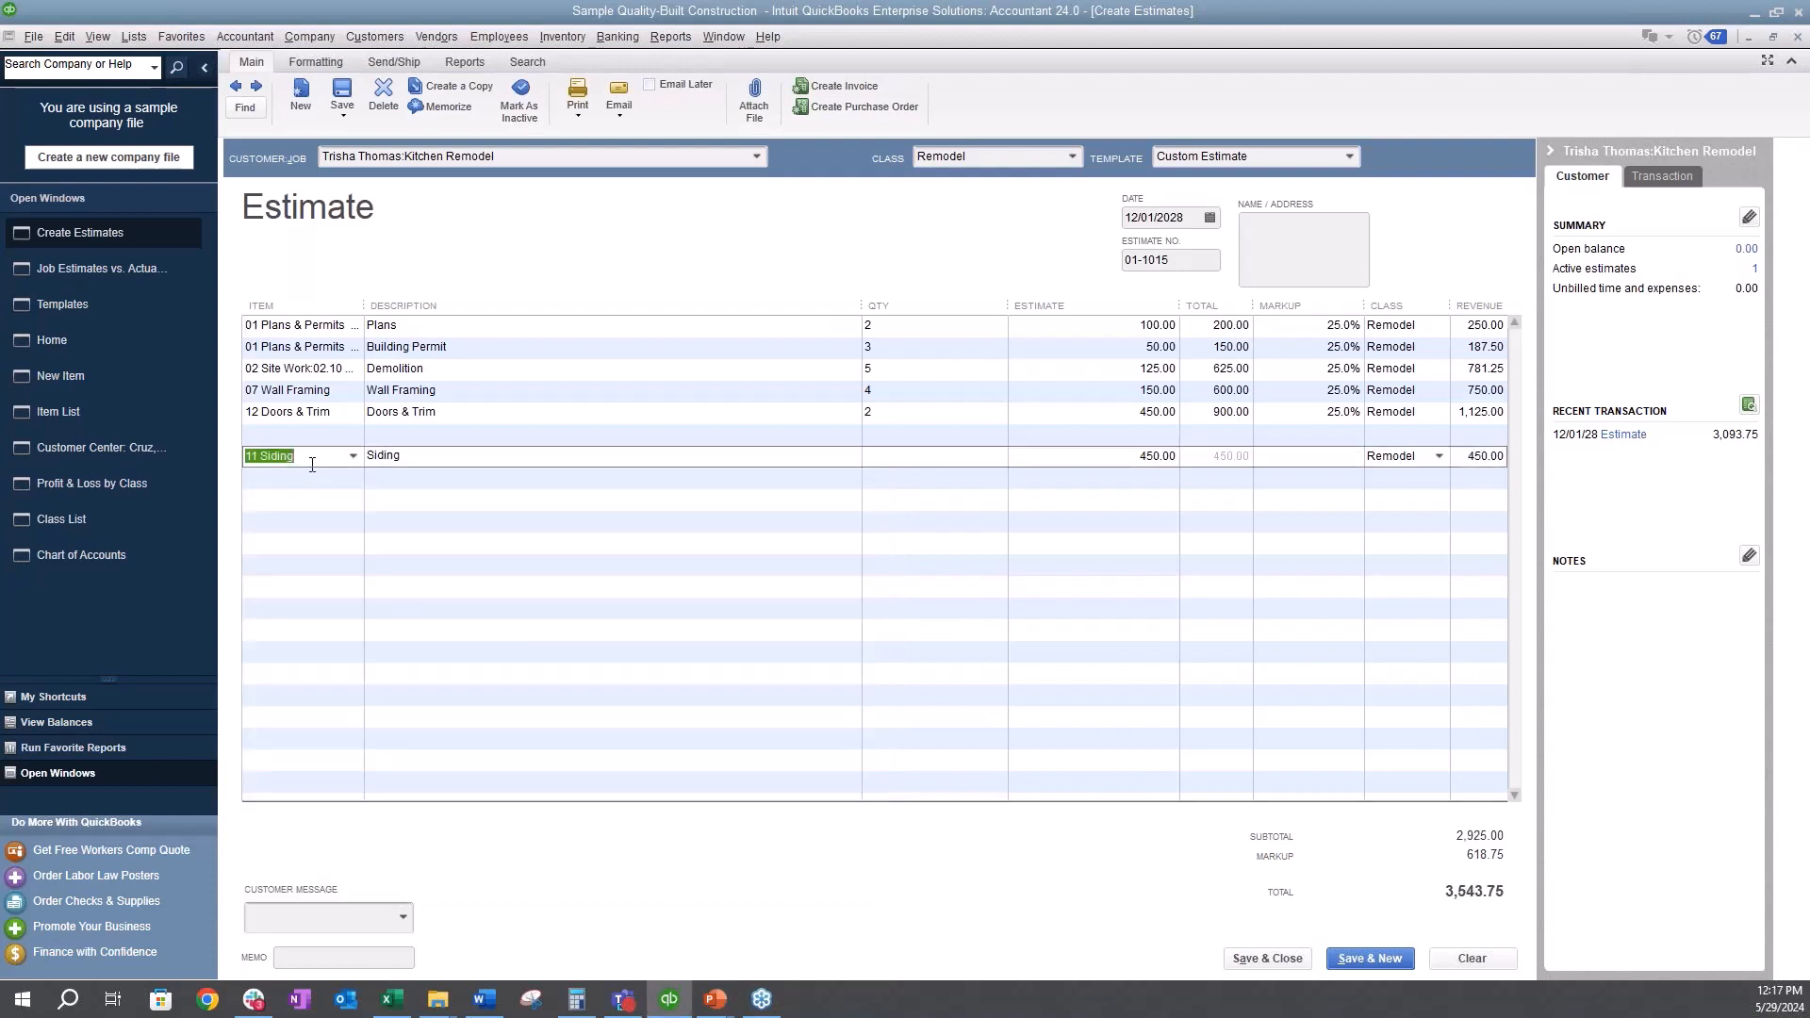
left_click(355, 479)
left_click(354, 479)
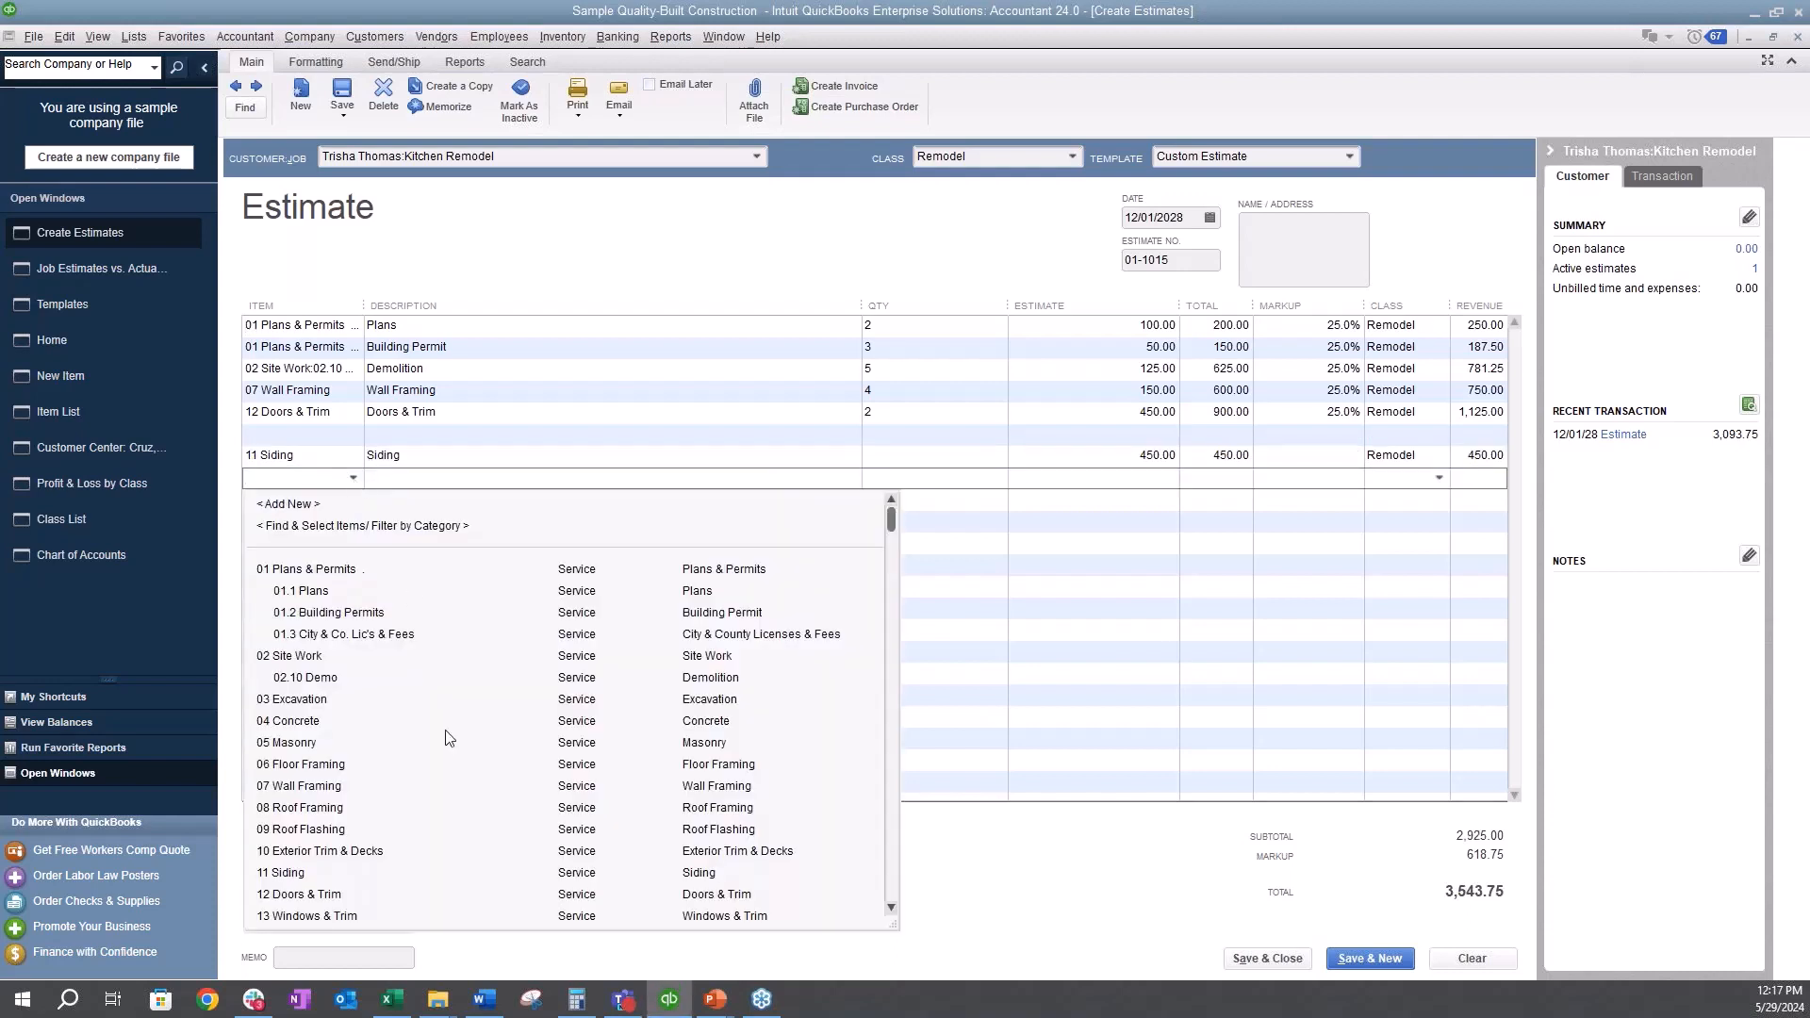
left_click(365, 913)
- Set the quantities to 3 for Siding and 6 for Windows & Trim, and set the Windows & Trim unit estimate to 175
left_click(917, 456)
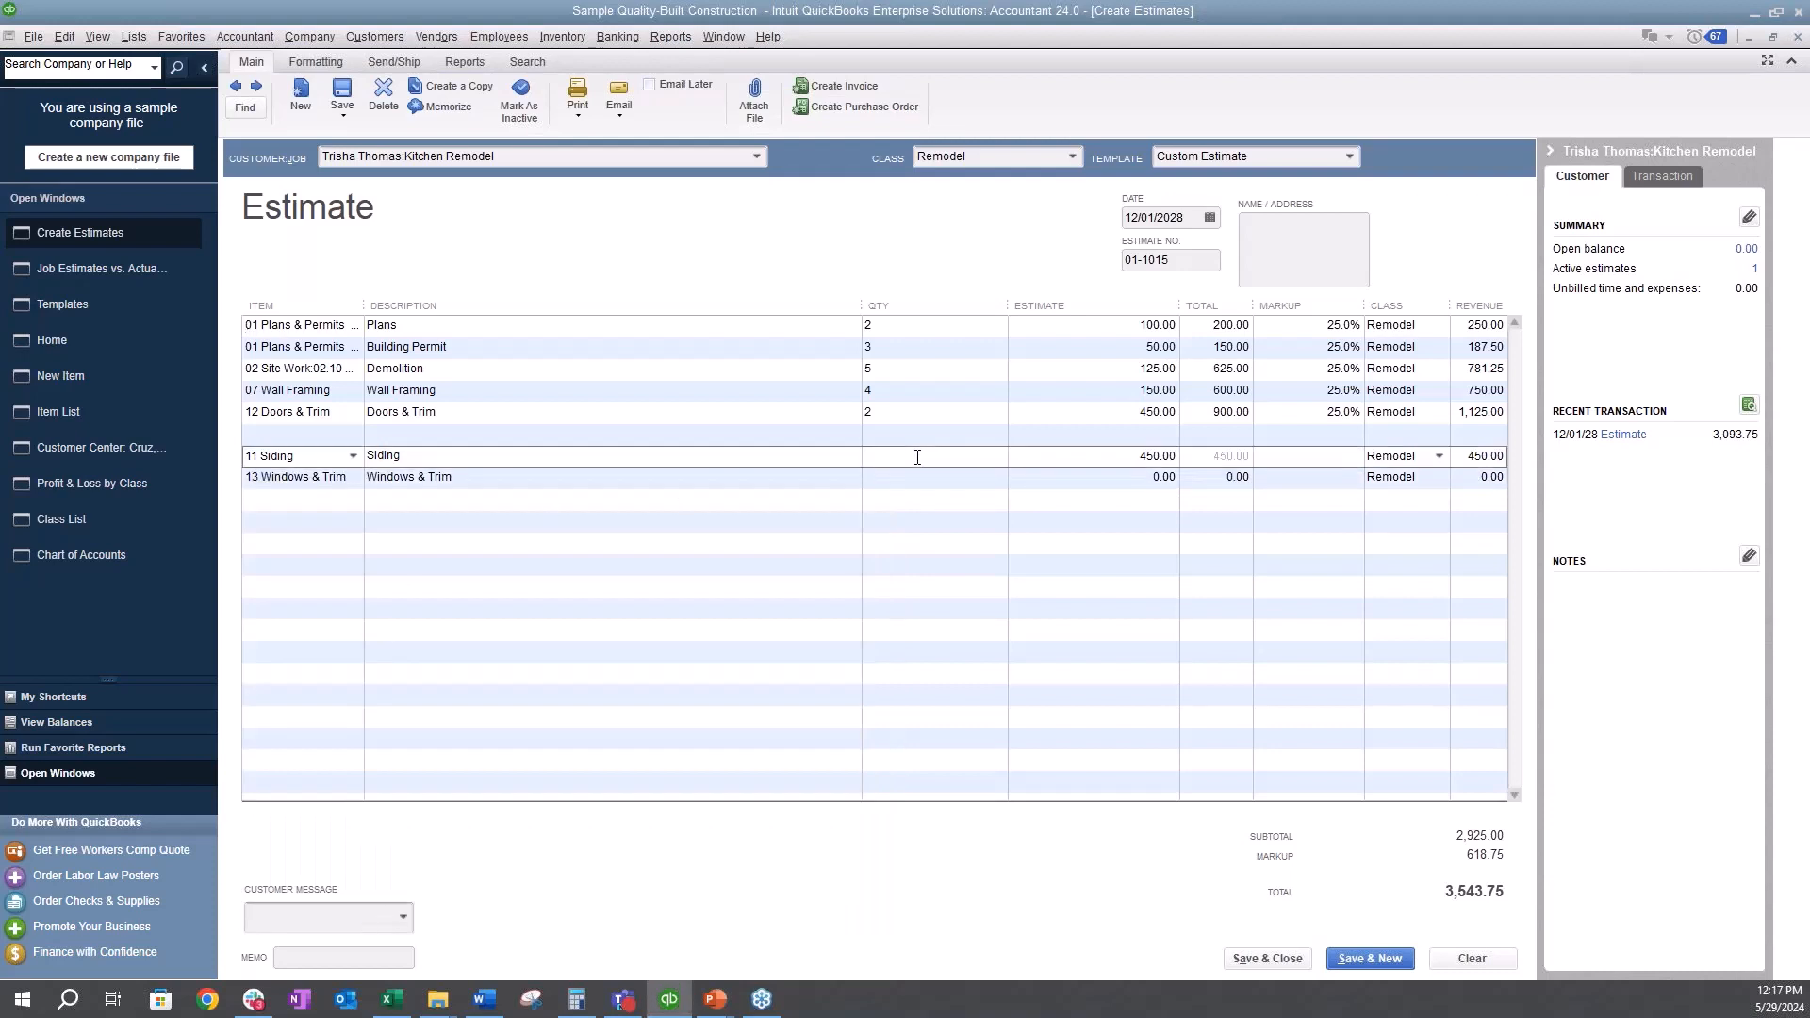
type("3")
left_click(915, 479)
type("6")
left_click(1135, 562)
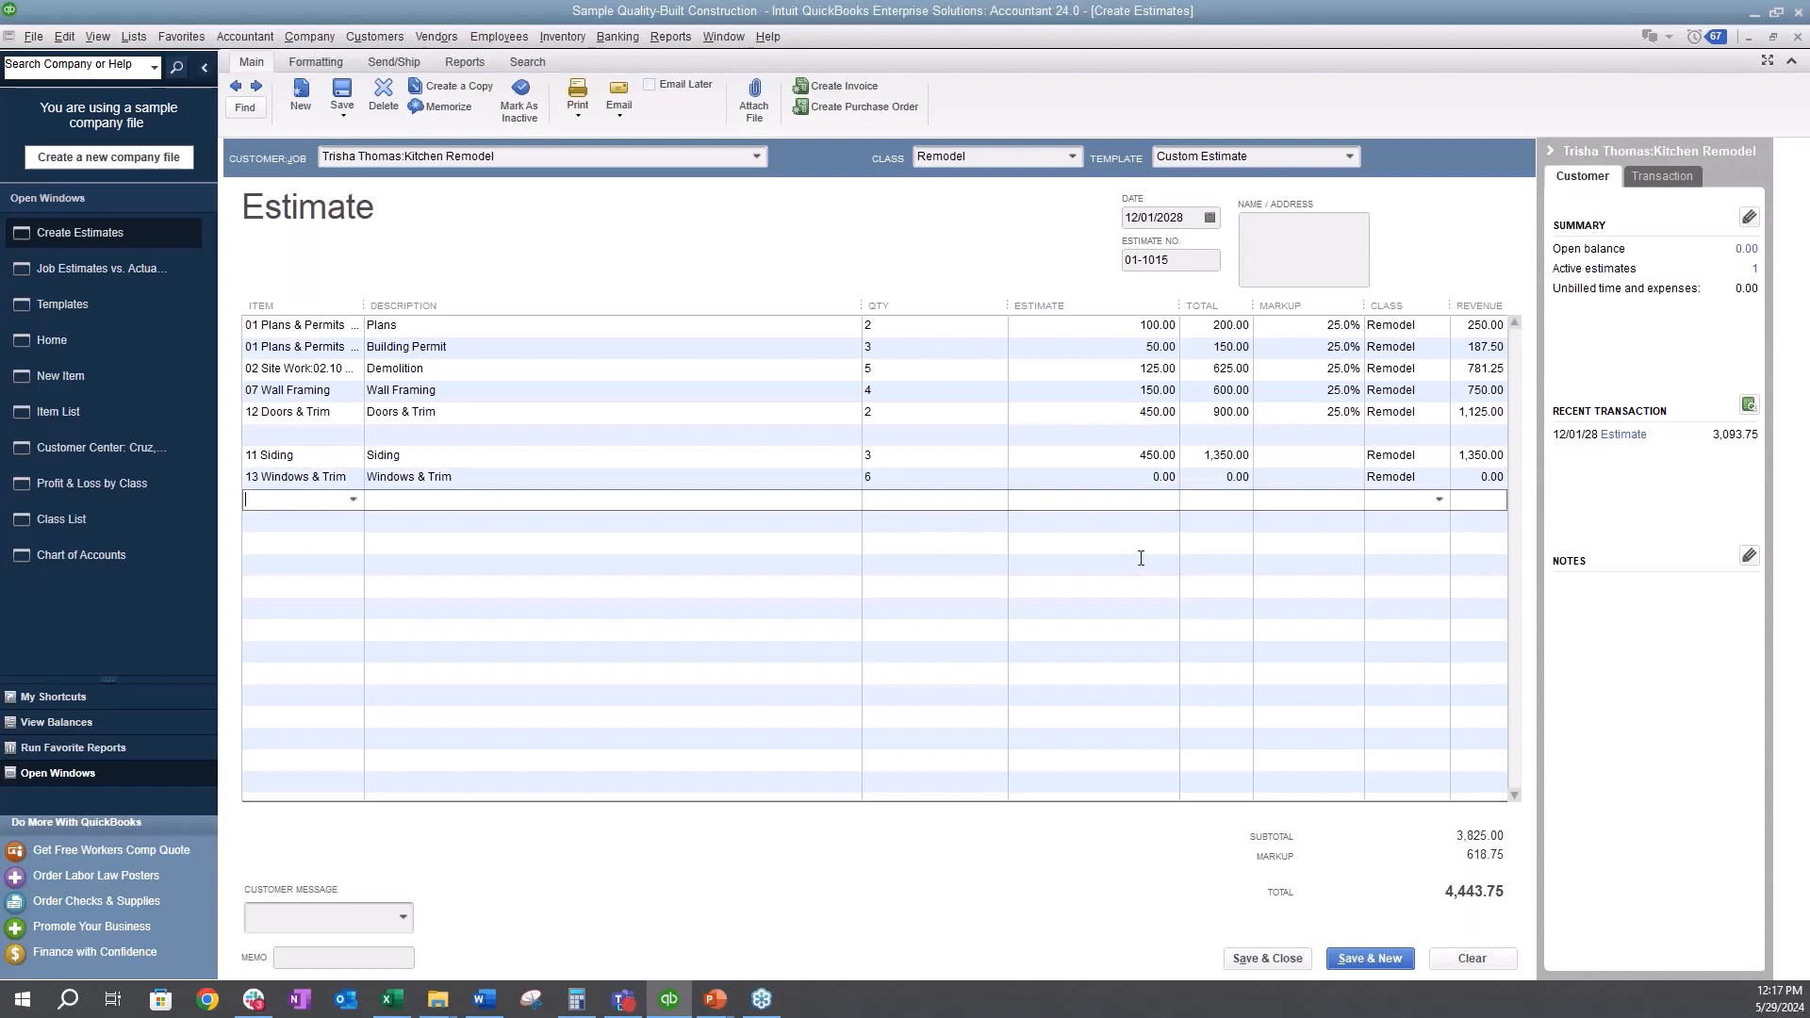
left_click(1127, 468)
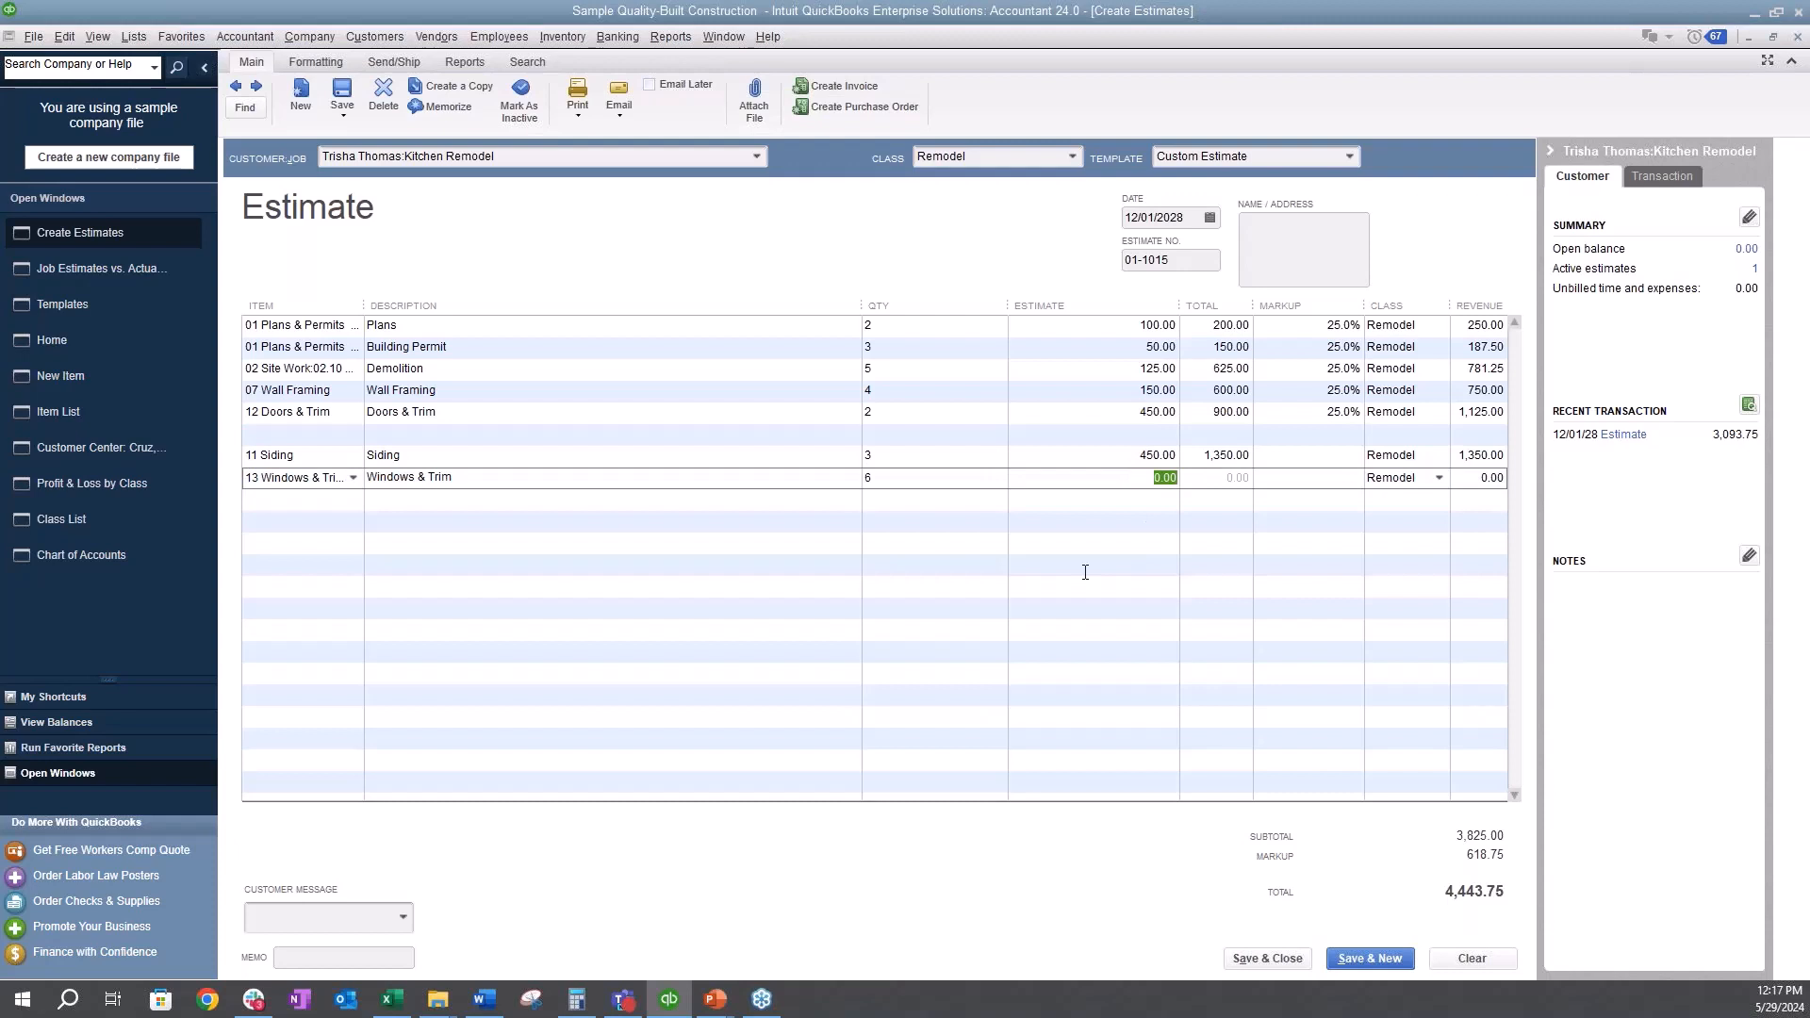
type("175")
key("Down")
- Copy the 25% markup from the Doors & Trim line to the Siding and Windows & Trim lines
left_click_drag(1326, 411, 1381, 412)
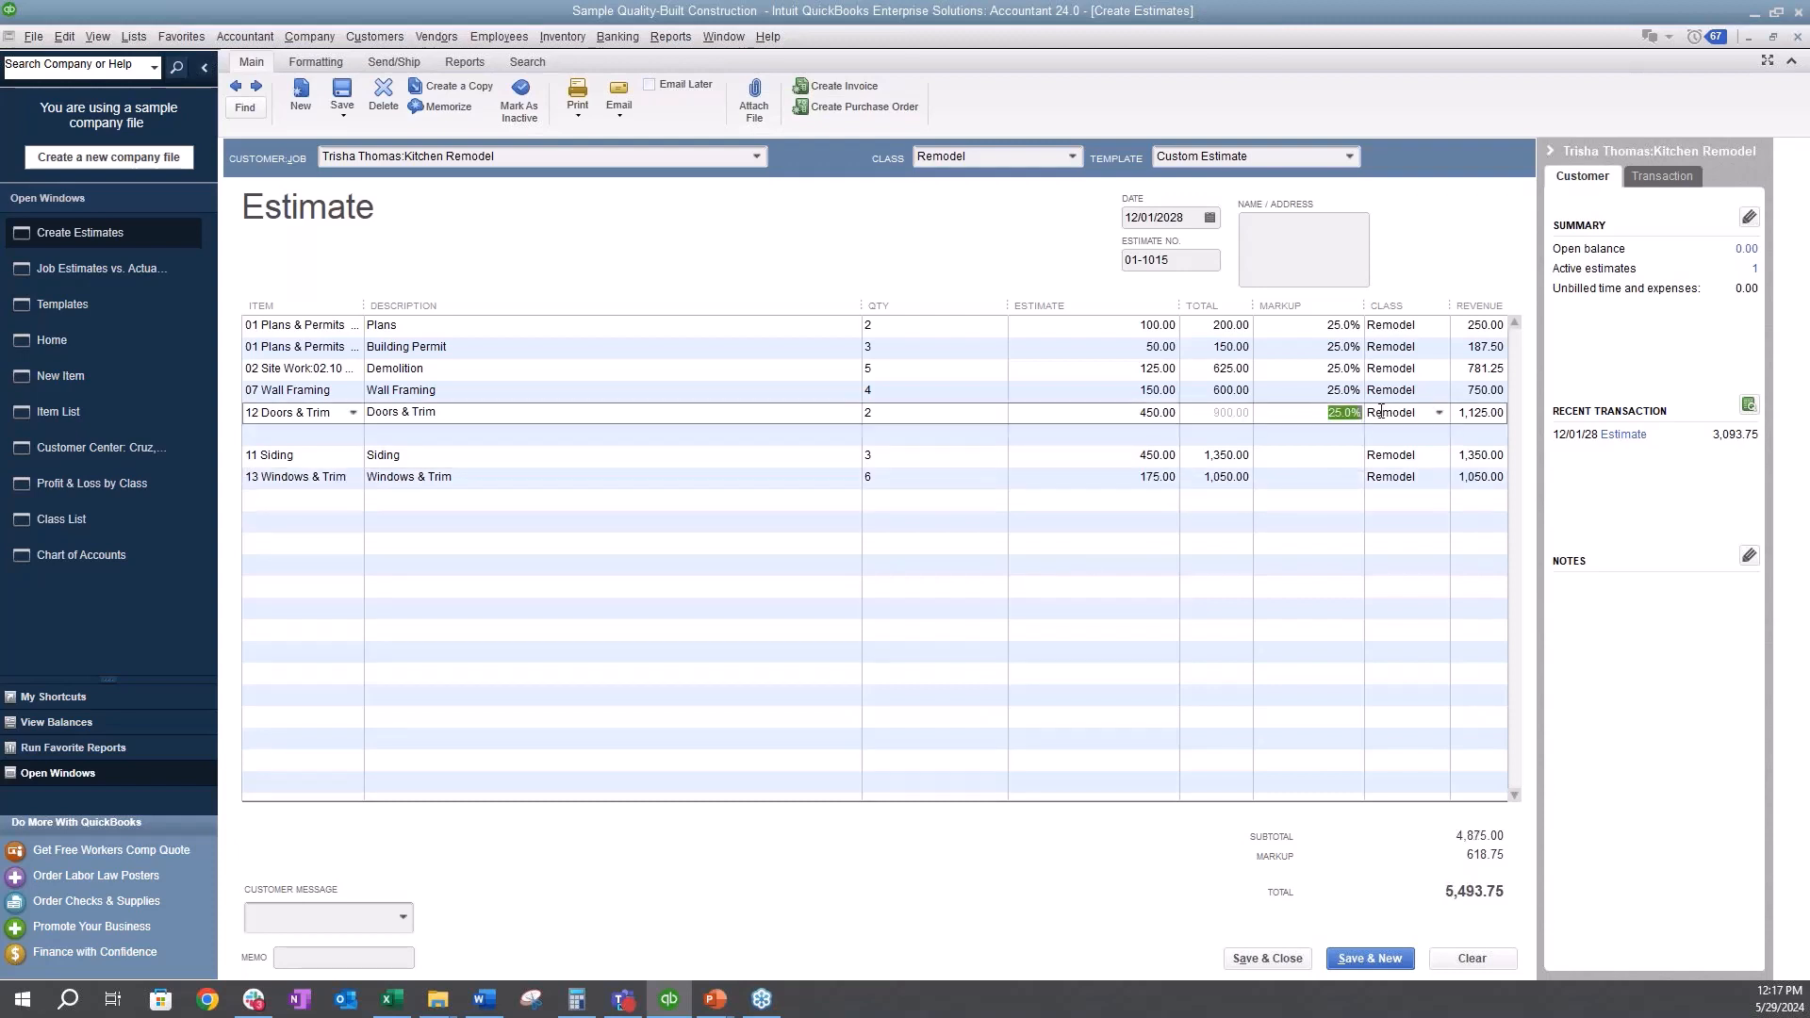
key("ctrl+c")
left_click(1333, 458)
key("ctrl+v")
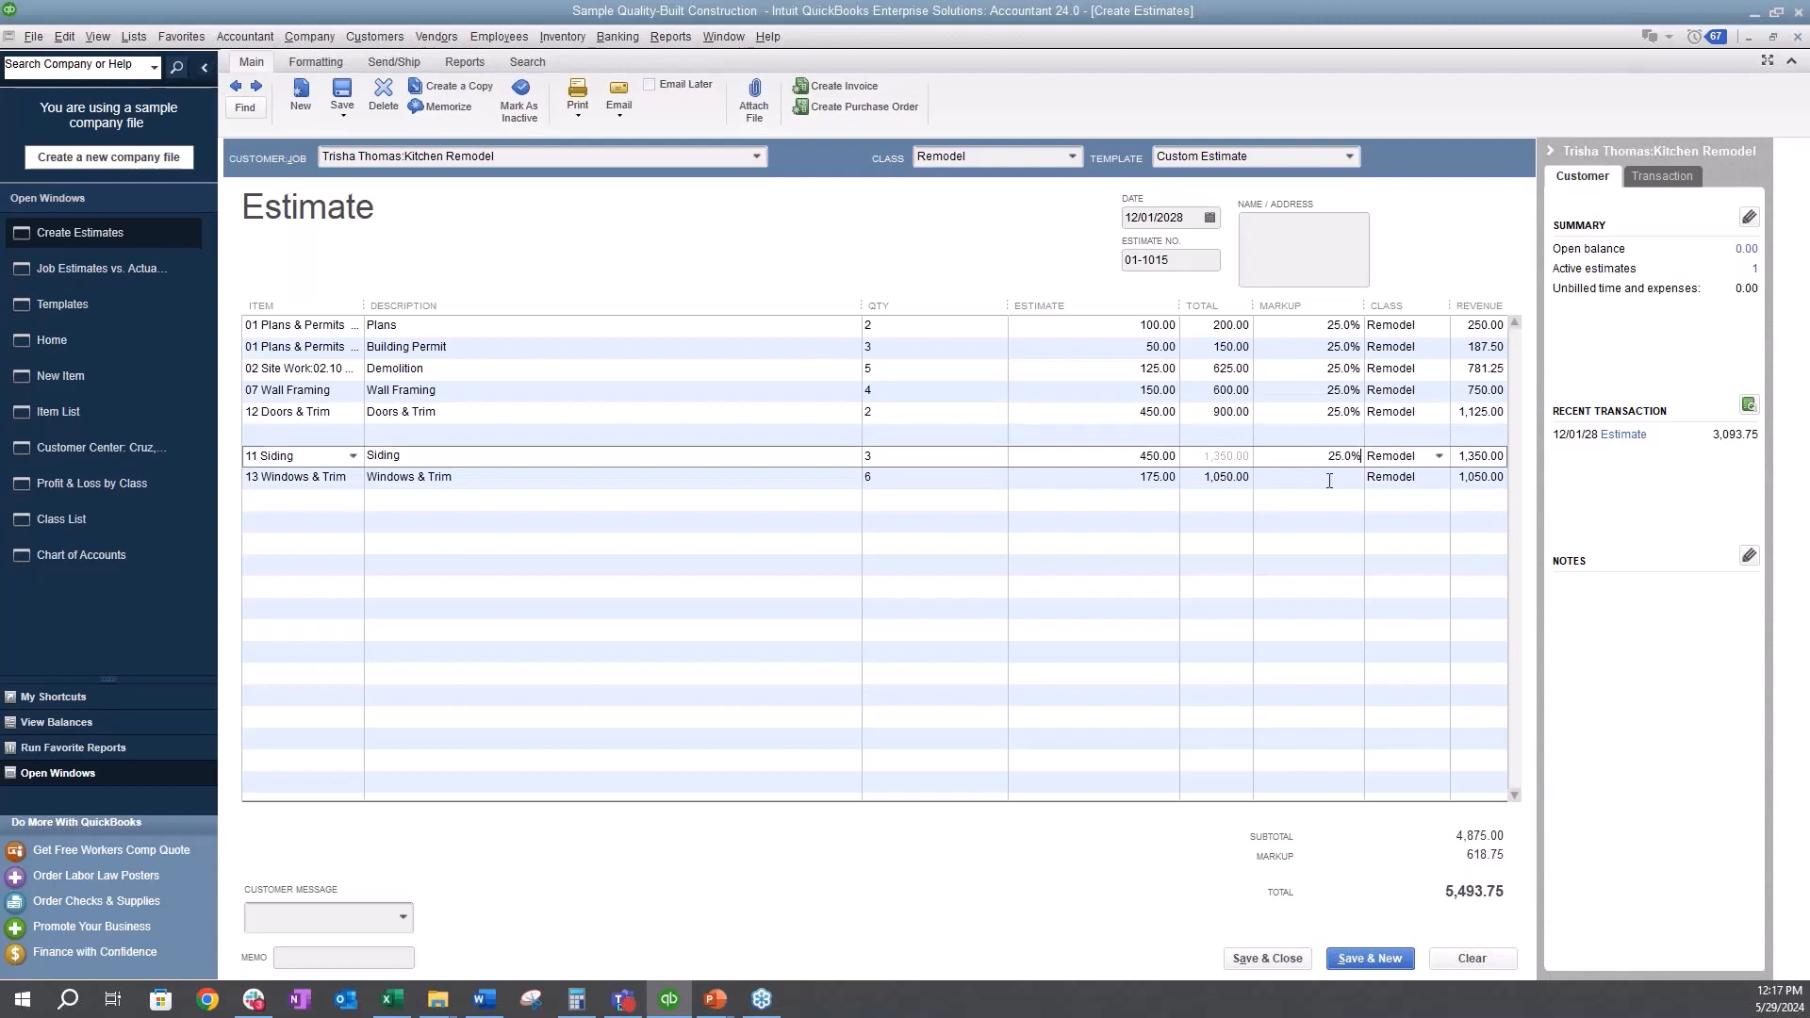
left_click(1329, 481)
key("ctrl+v")
key("Down")
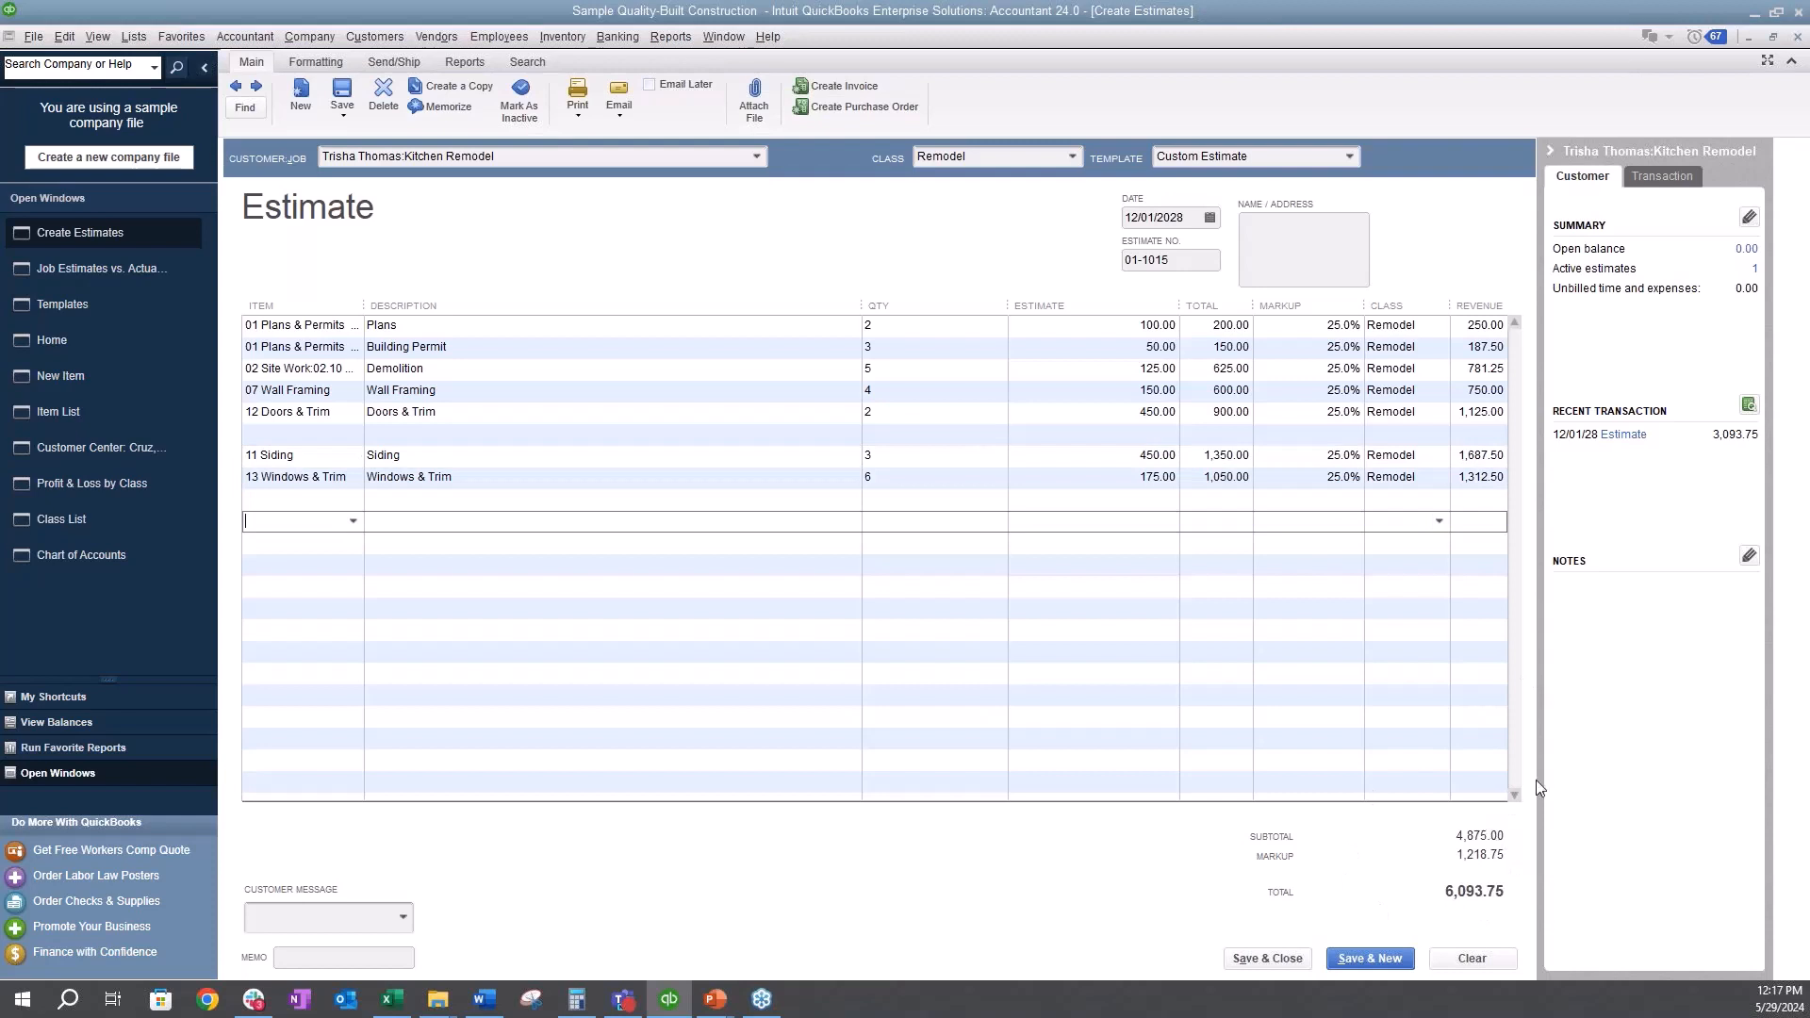
- Save the revised estimate and add the change order covering the Siding and Windows & Trim additions
left_click(340, 99)
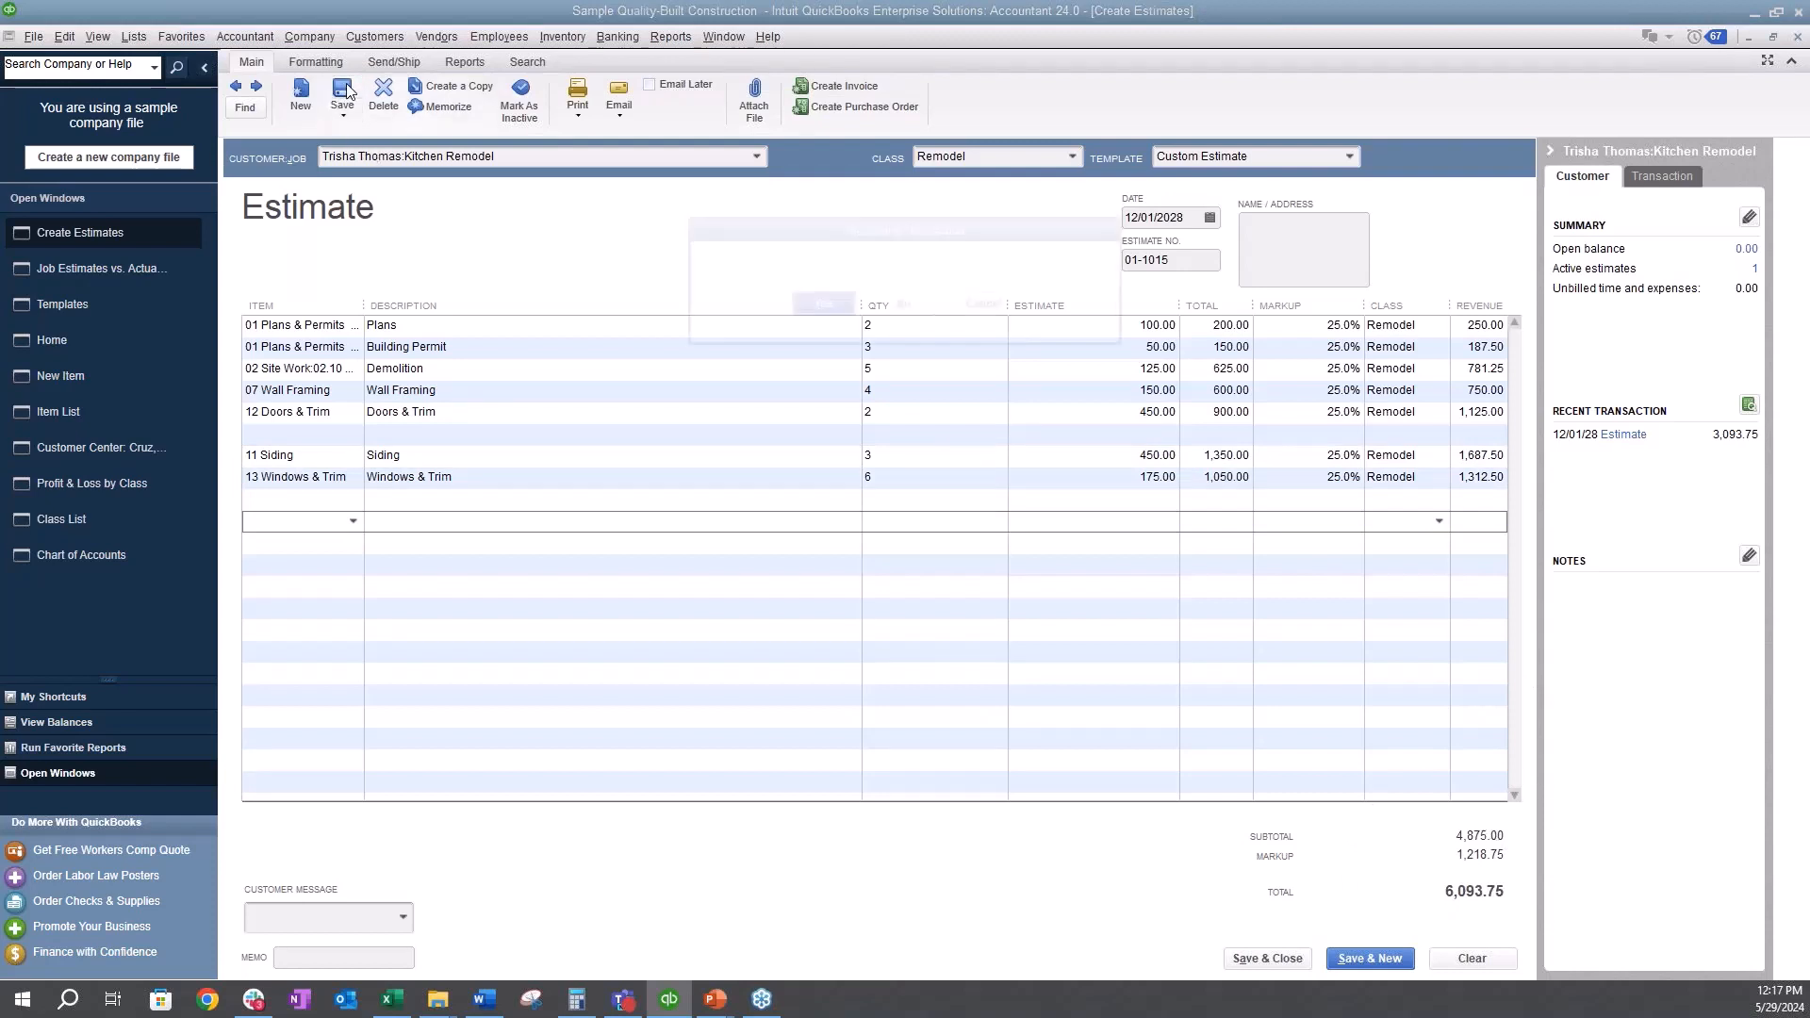
left_click(834, 306)
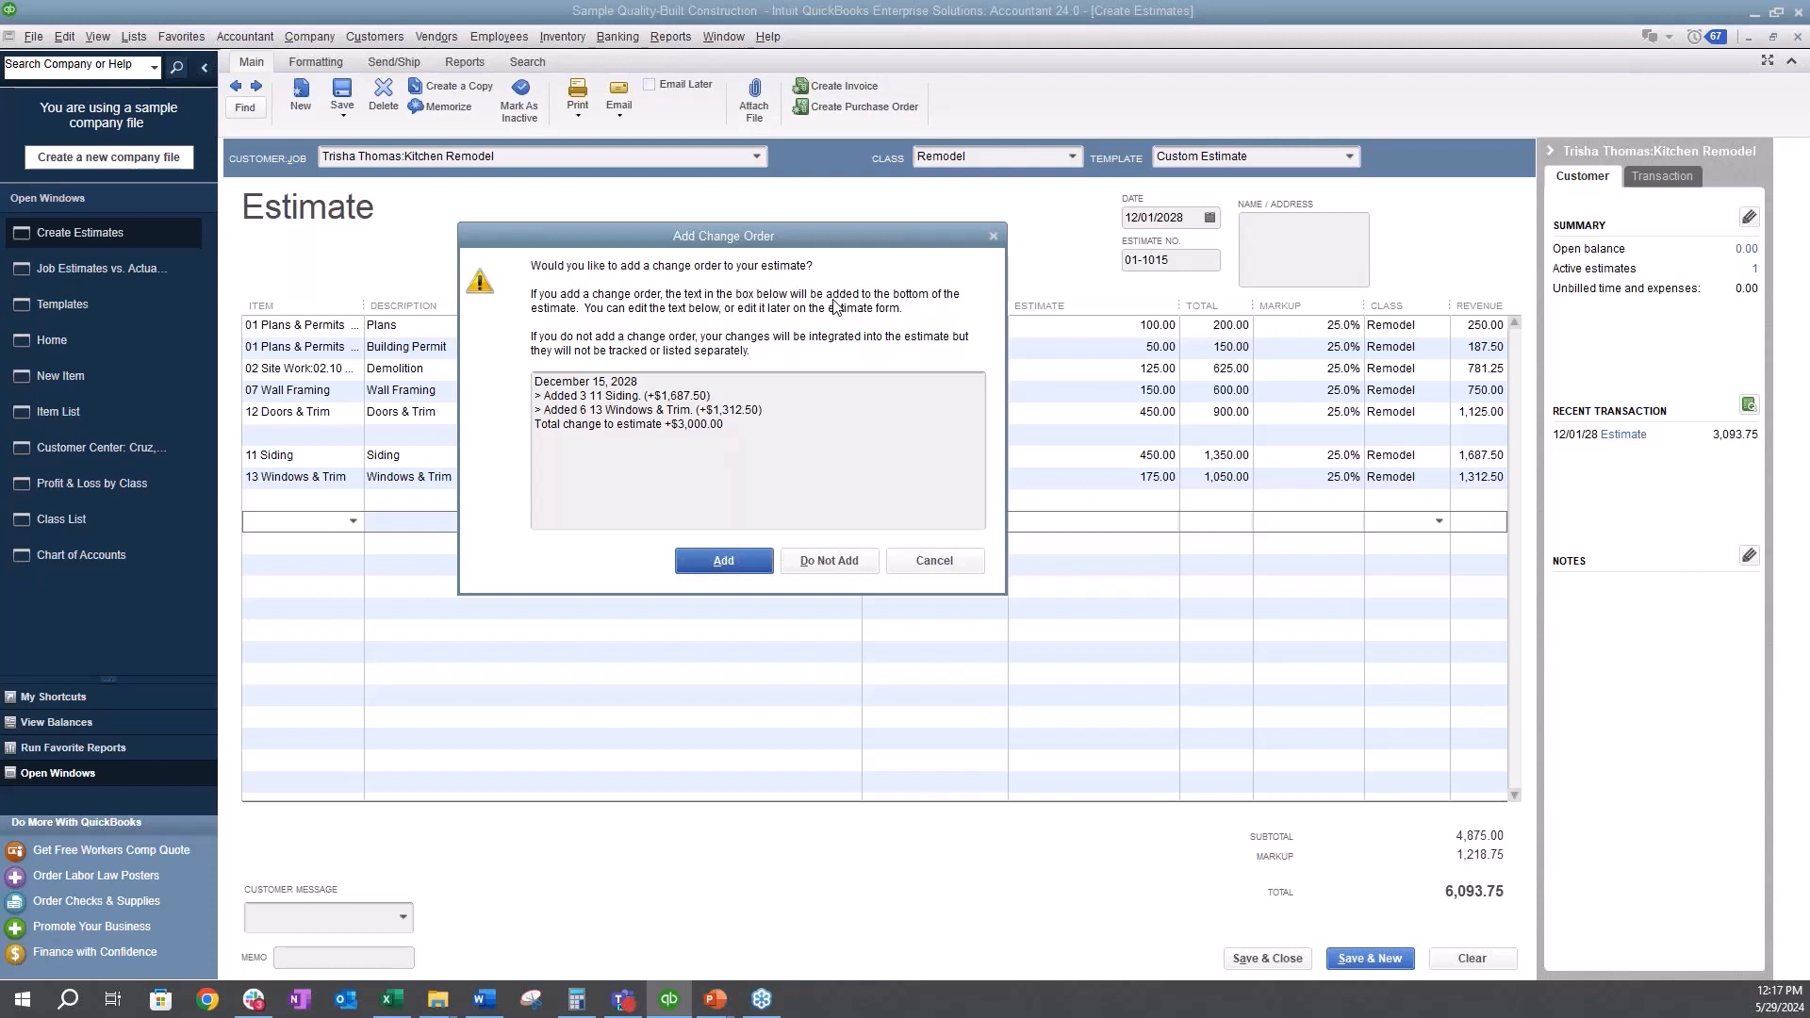
left_click(724, 562)
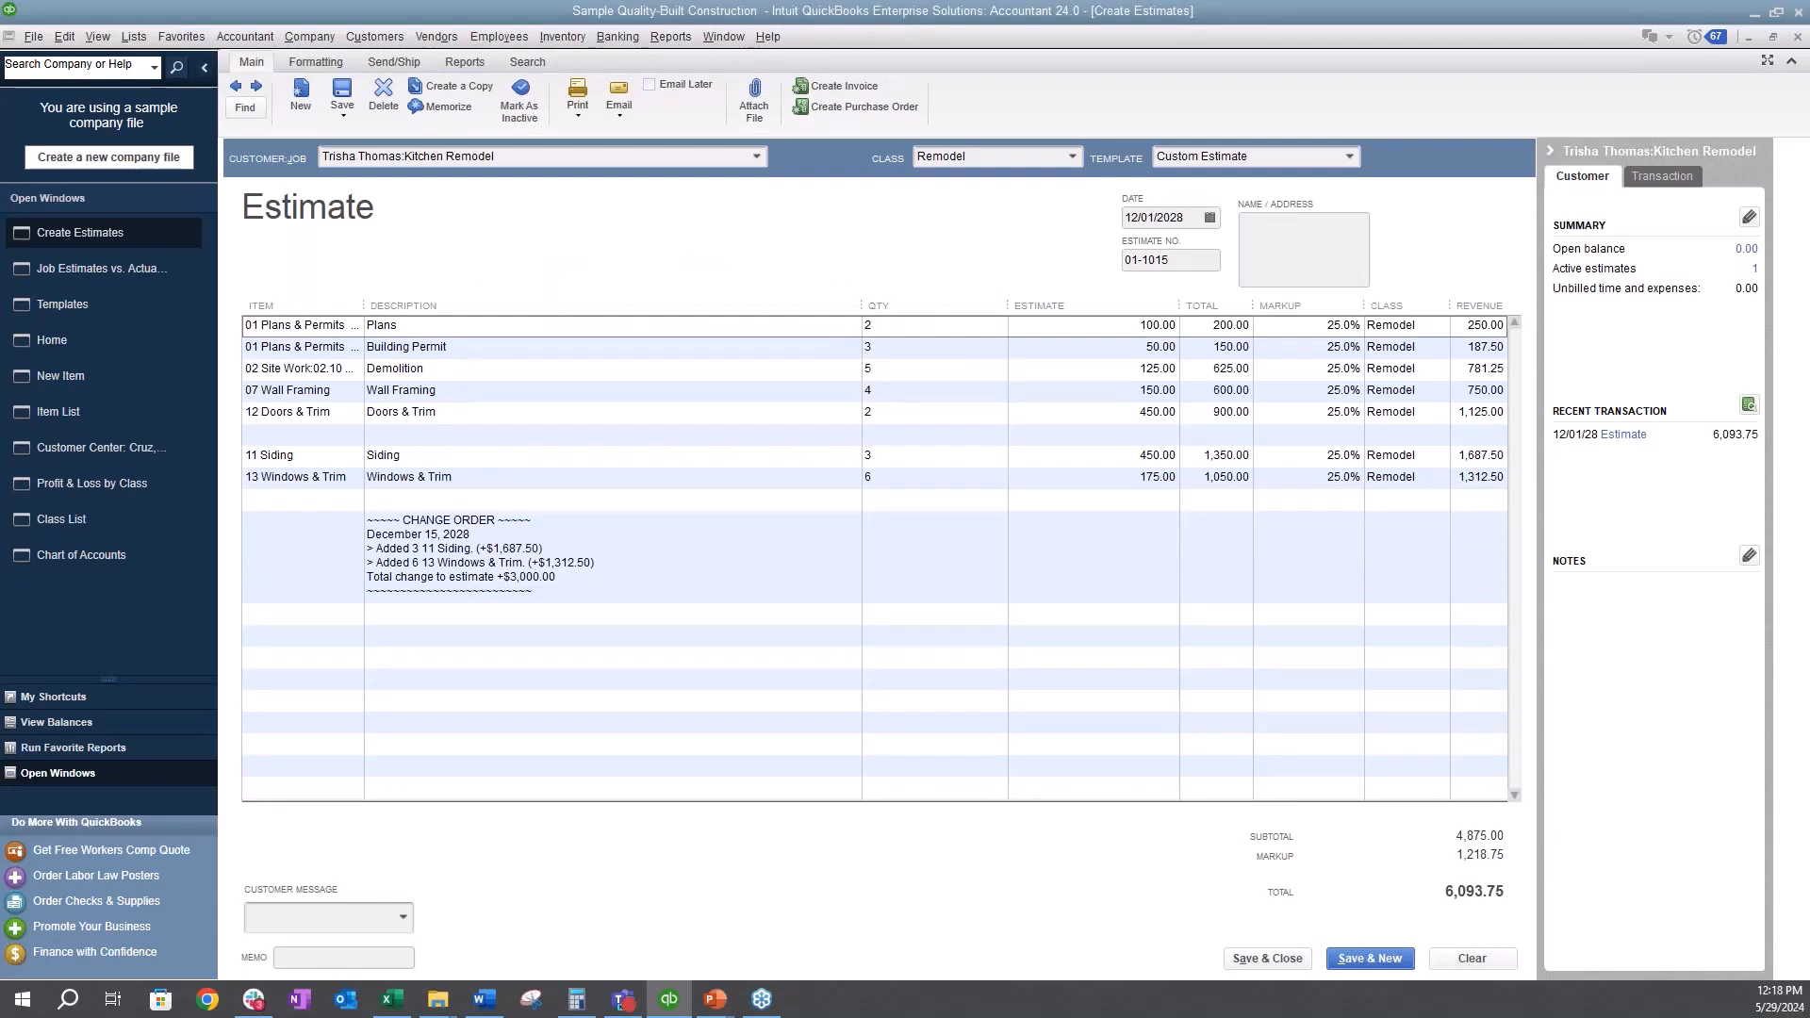
left_click(486, 534)
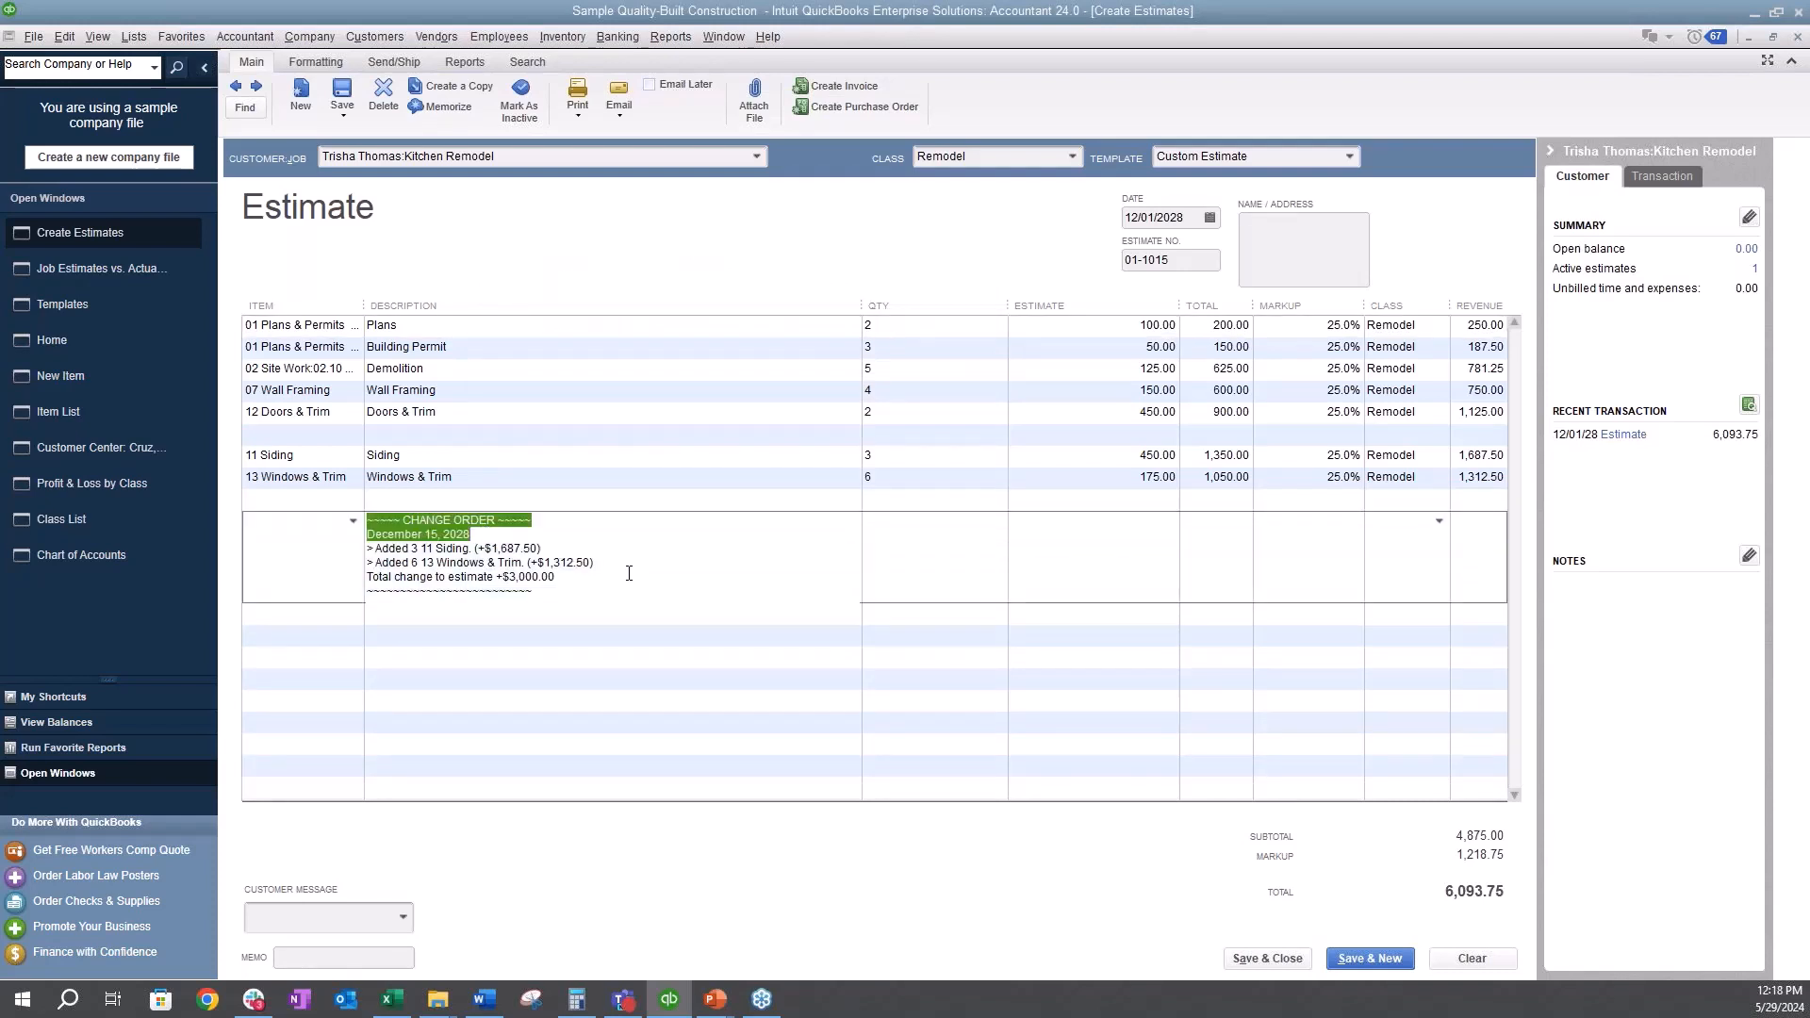
left_click(659, 657)
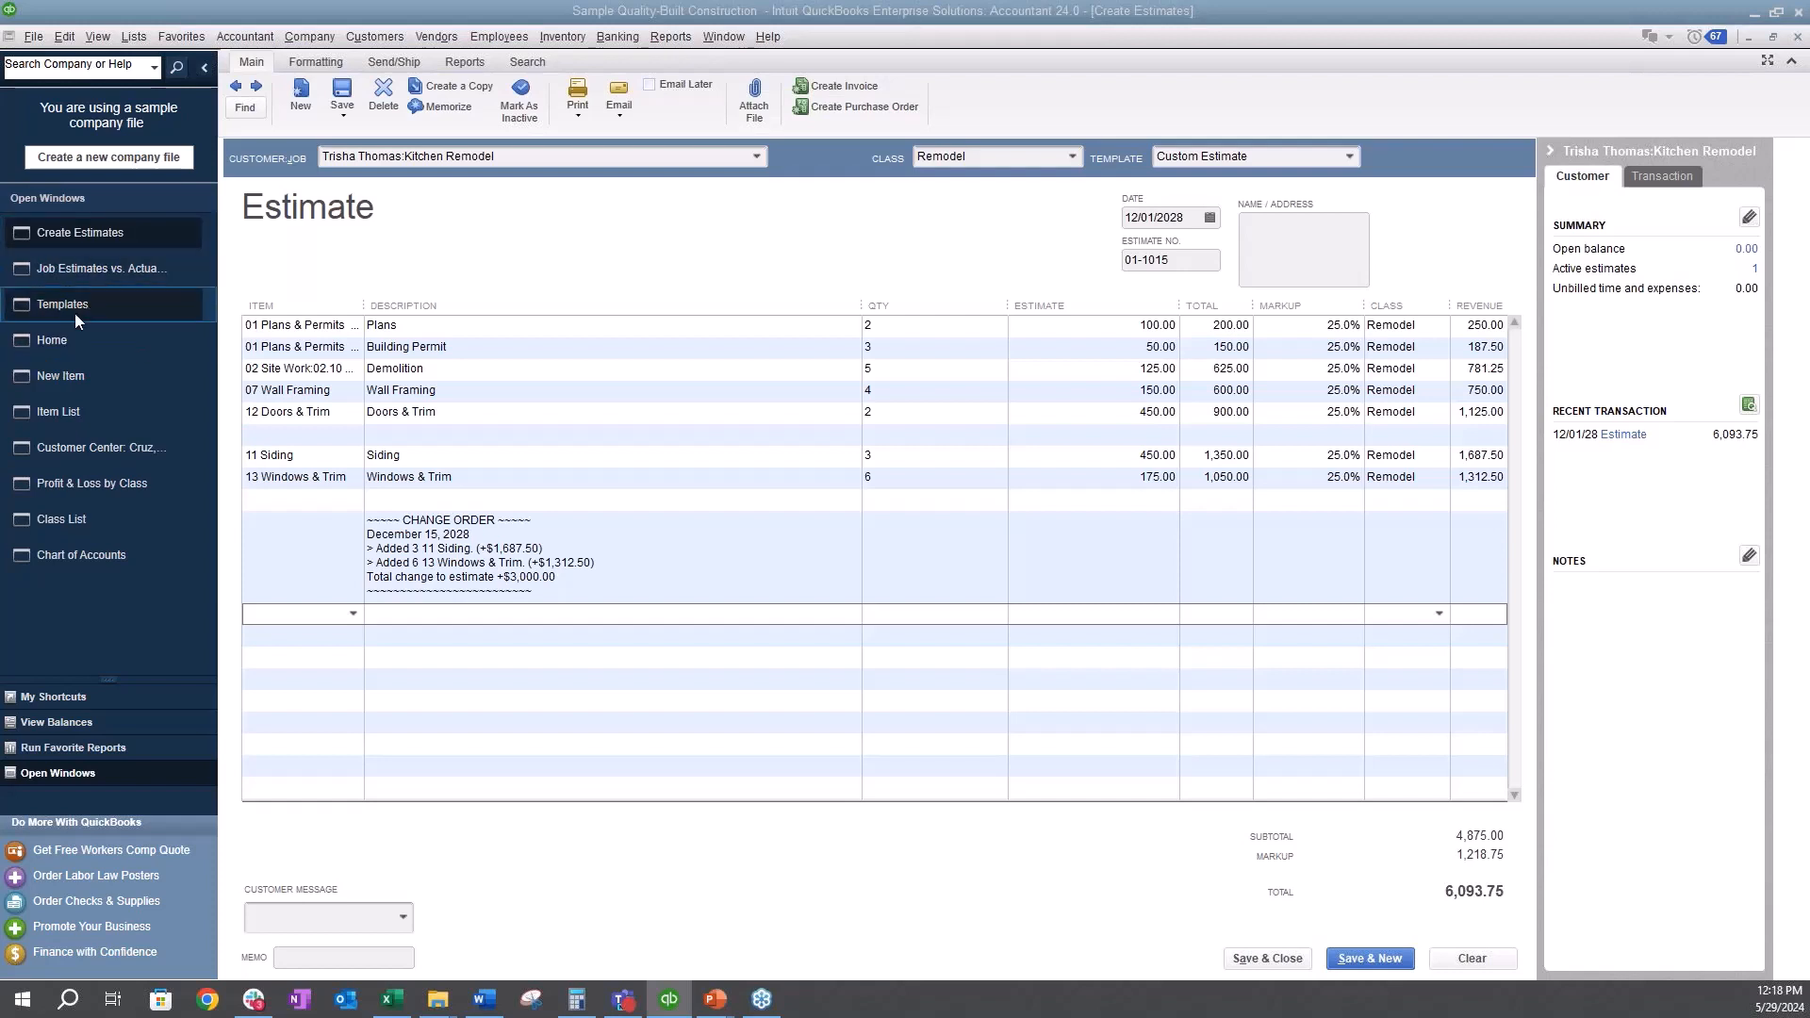
- Start a credit card charge on the Mastercard Payable account with Material Vendor as the seller
left_click(61, 338)
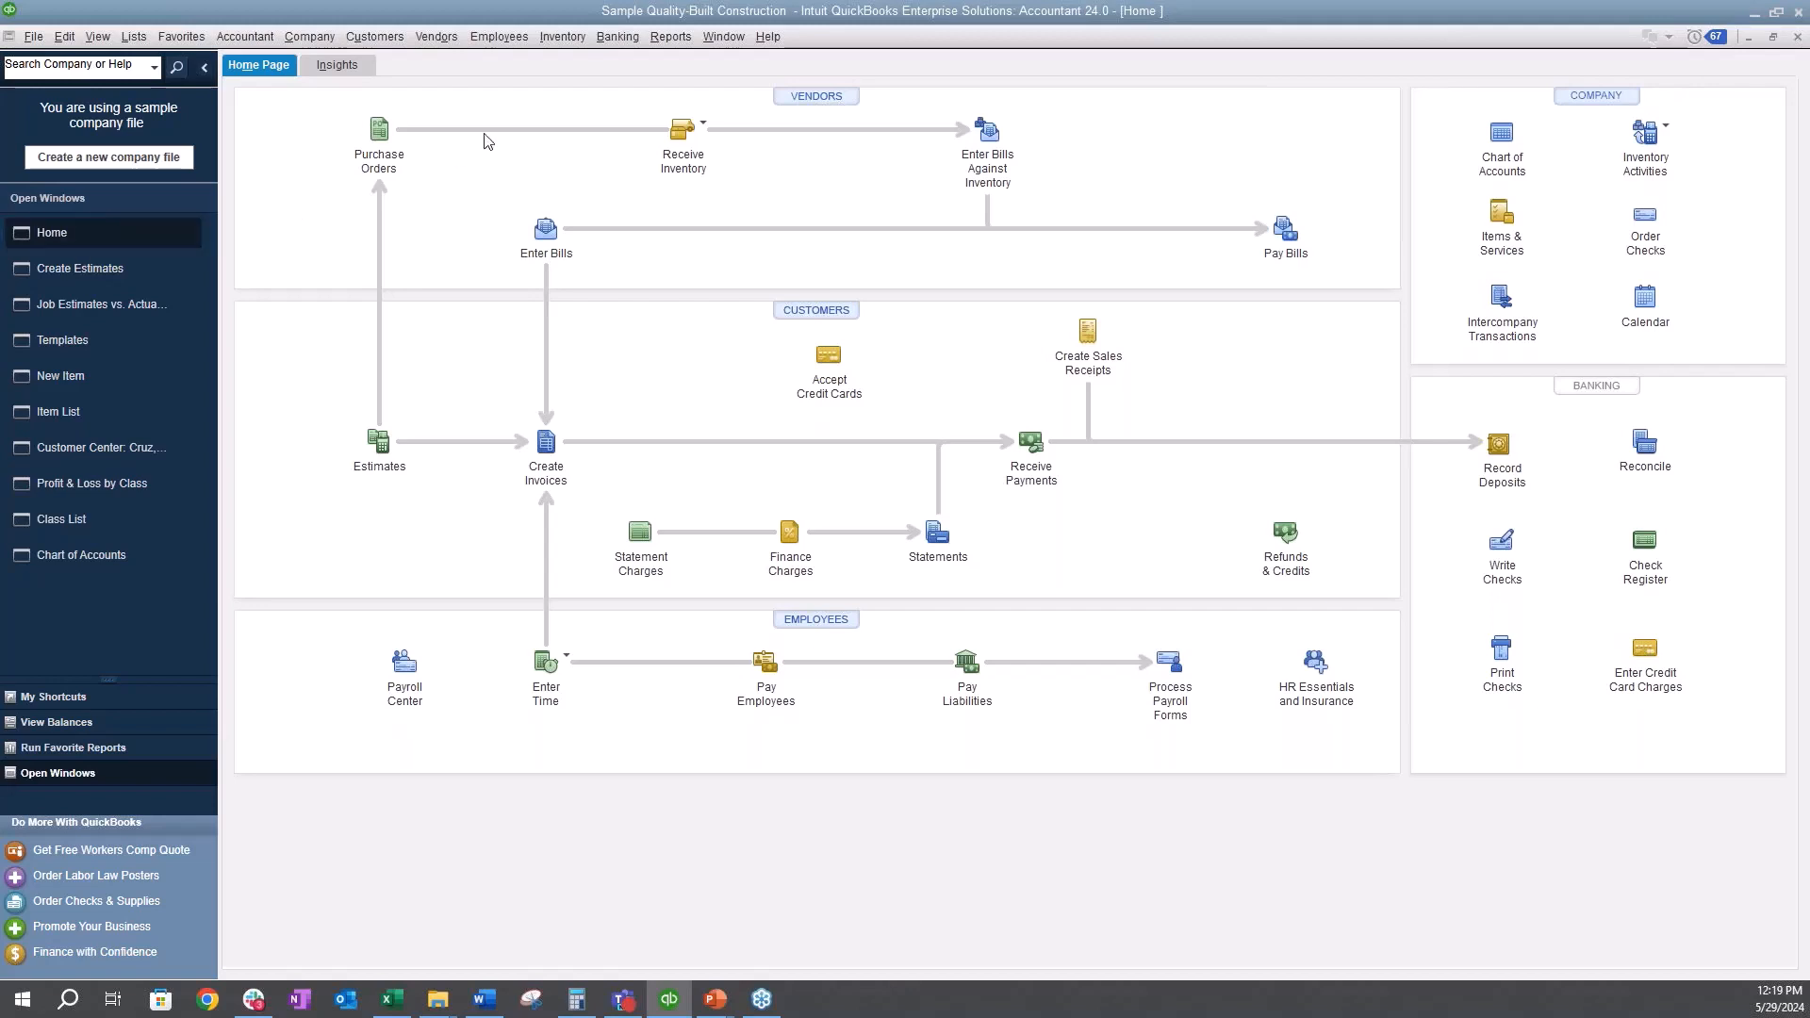
left_click(630, 35)
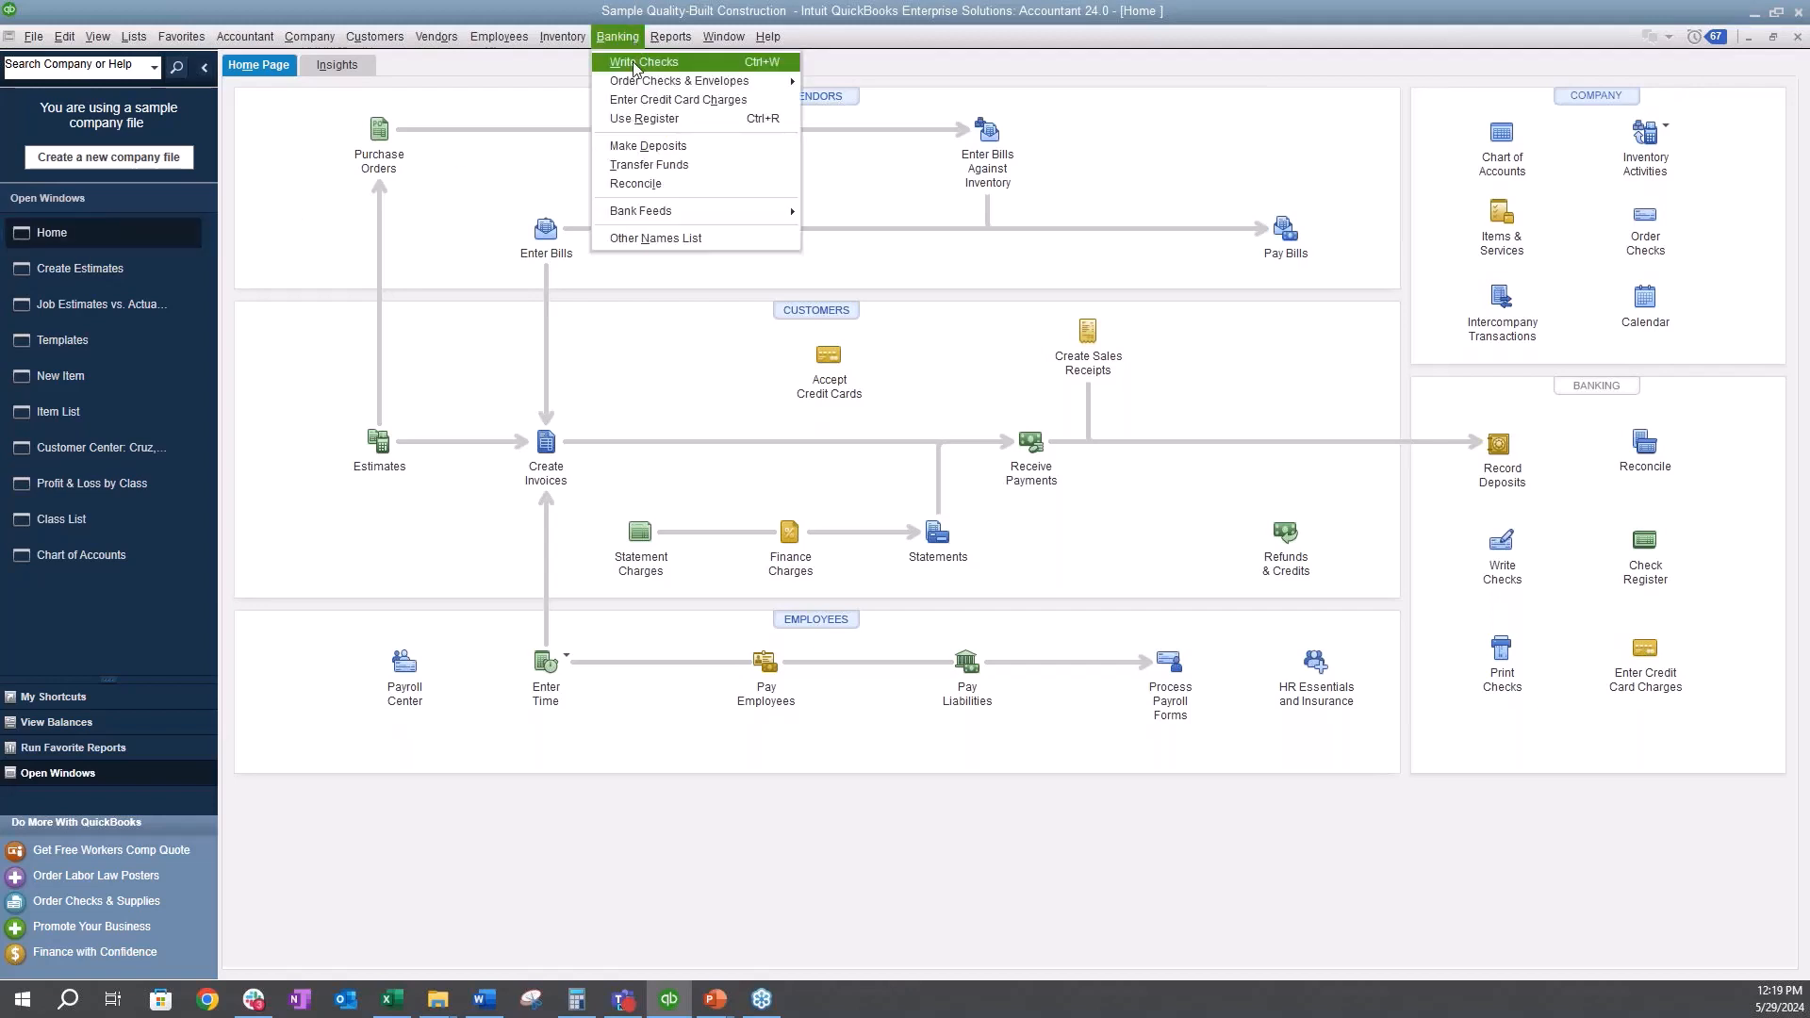
left_click(629, 100)
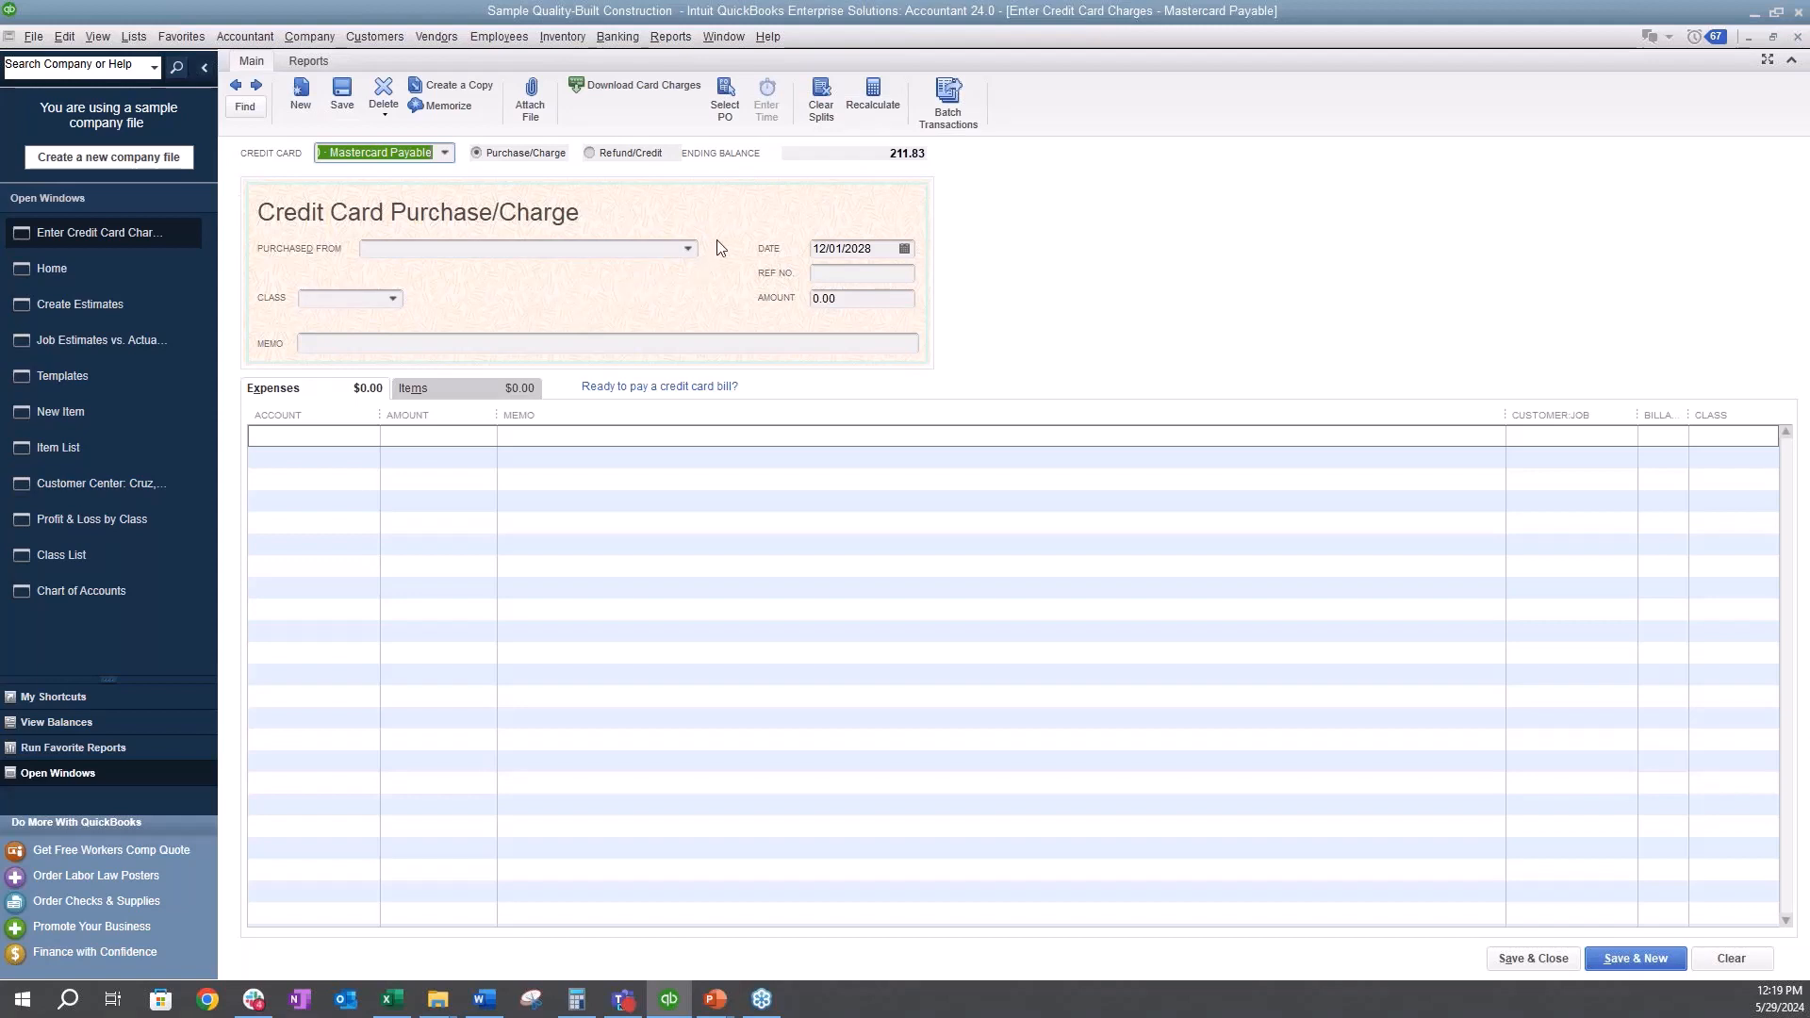
left_click(683, 248)
type("Material Vendor")
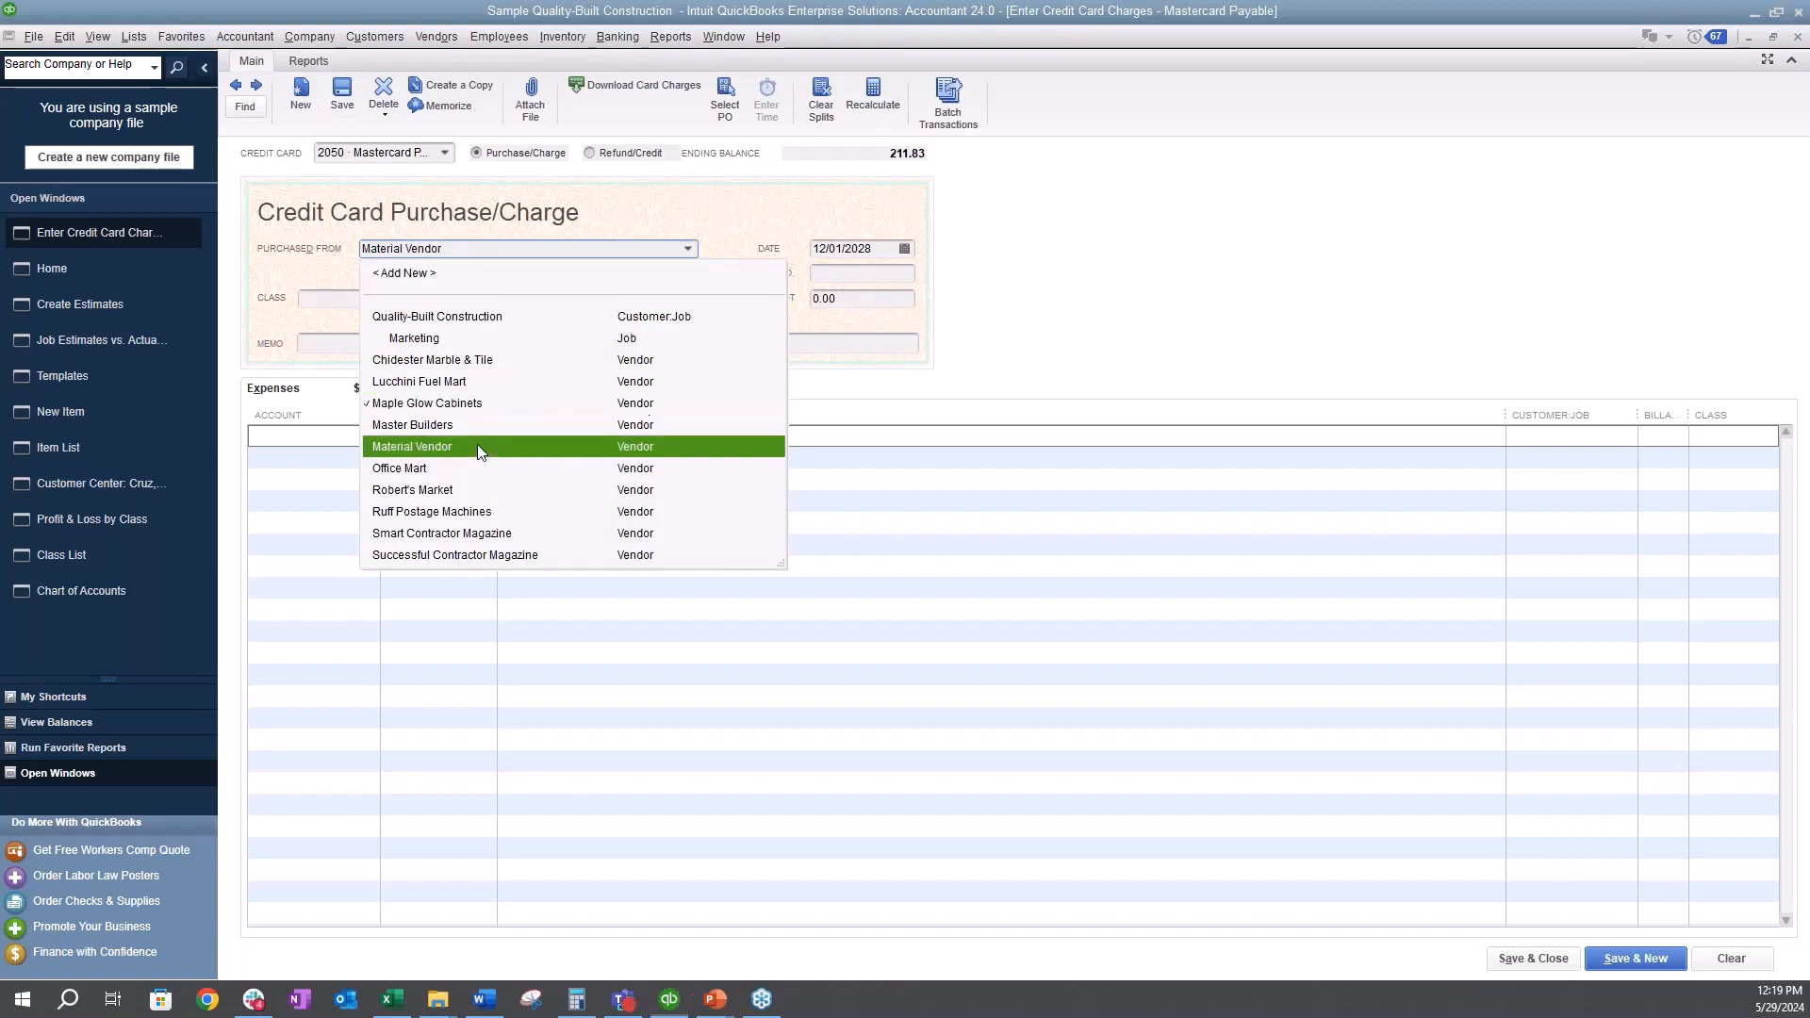
left_click(477, 446)
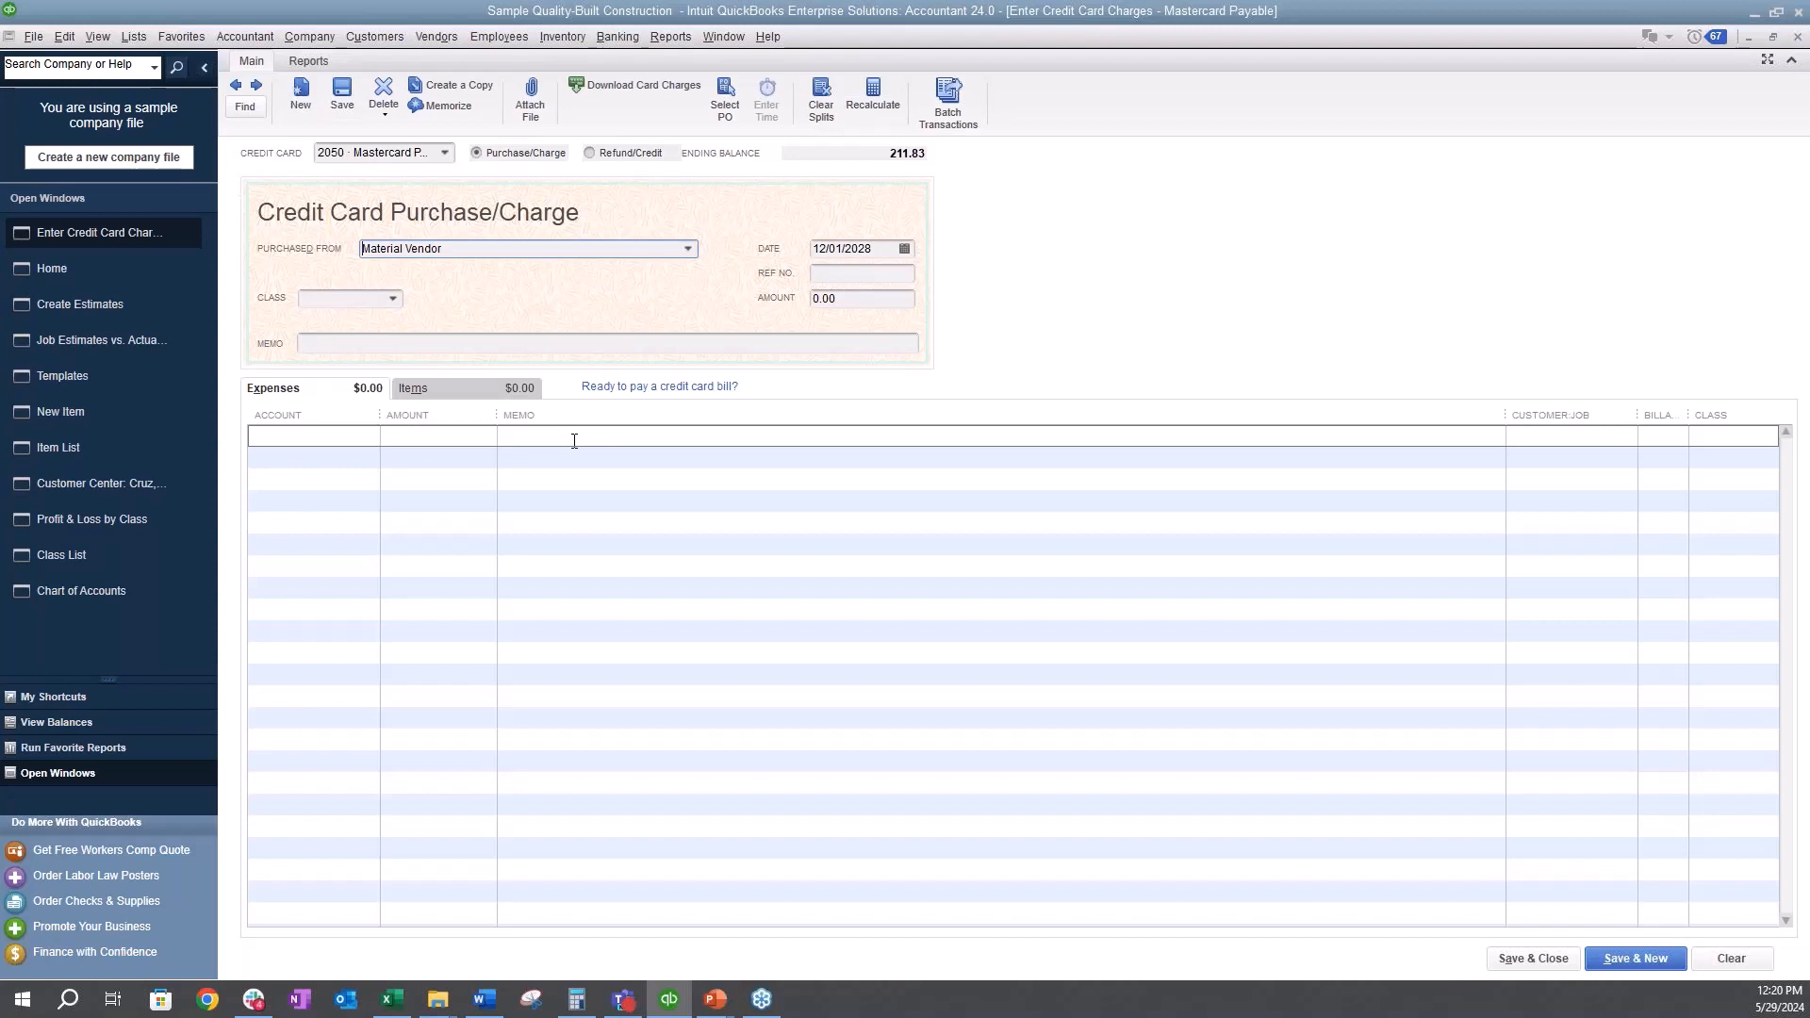
- Examine the accounts available for the charge's expense lines, including the cost of goods sold accounts
left_click(421, 390)
left_click(341, 387)
left_click(372, 439)
scroll(485, 534, "up", 8)
scroll(500, 554, "down", 3)
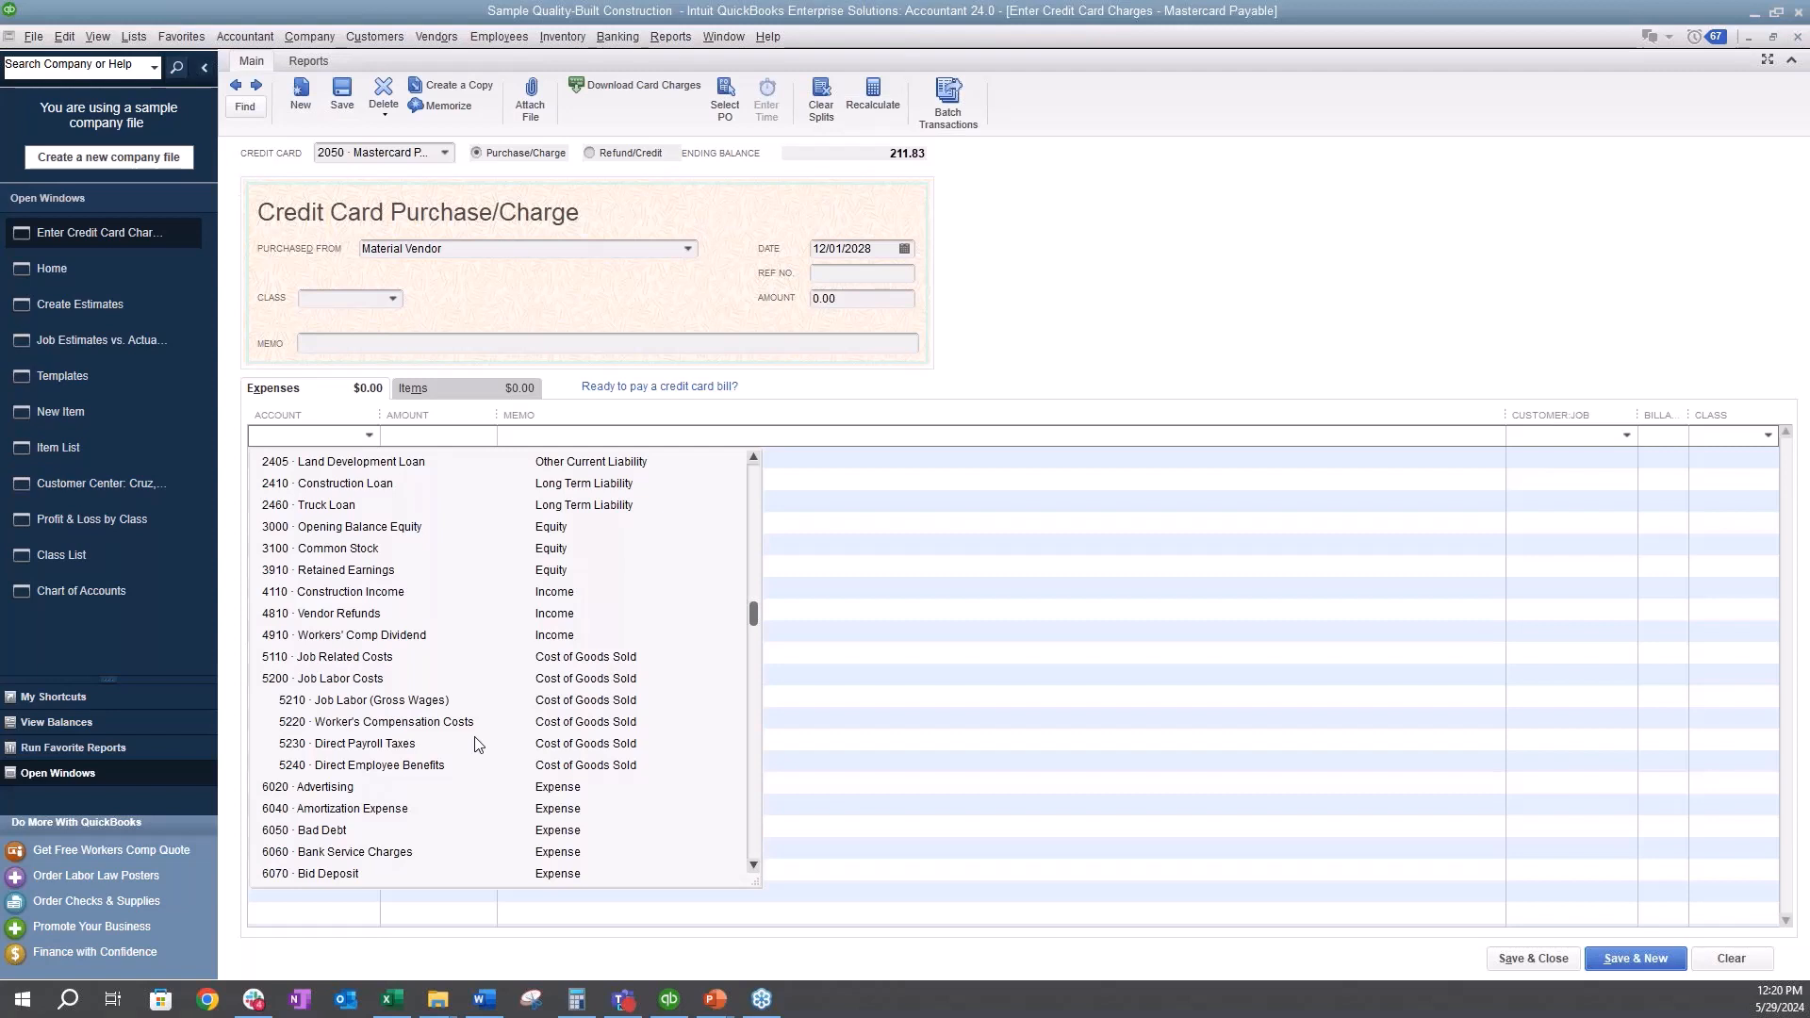
- Add item 07 Wall Framing to the charge's item lines with quantity 4, checking it against the estimate
left_click(424, 392)
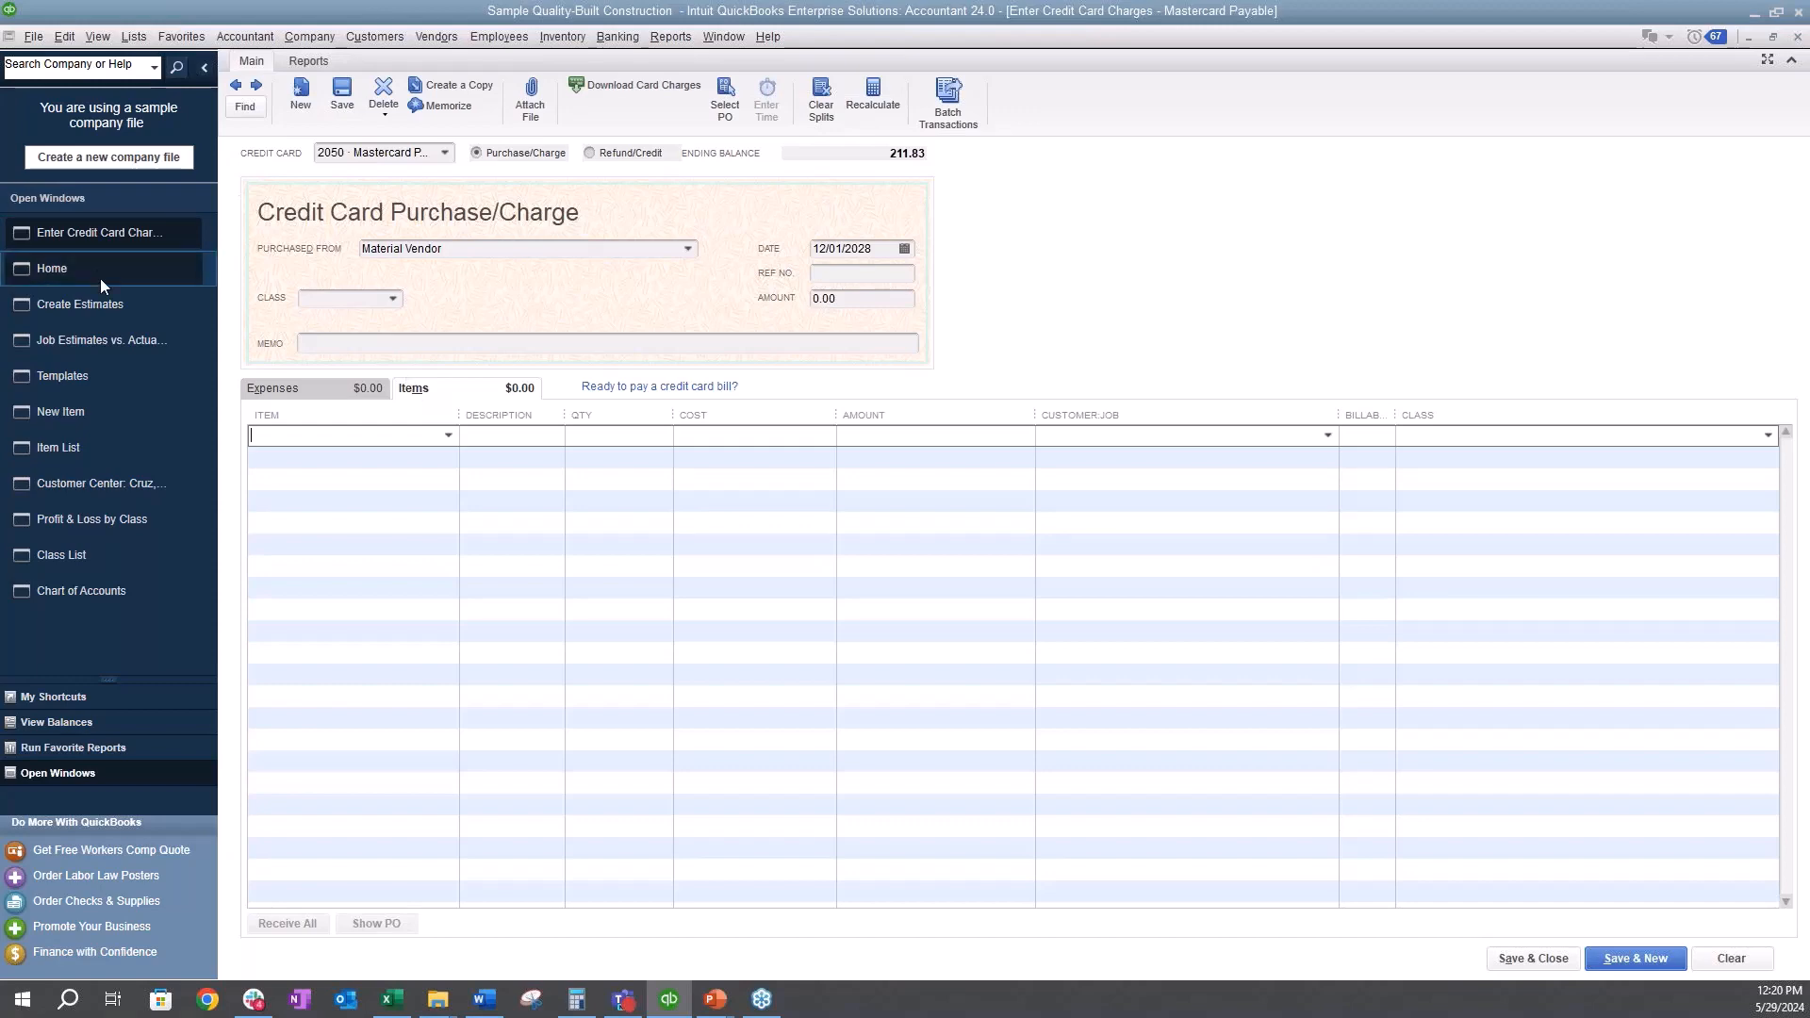
left_click(102, 304)
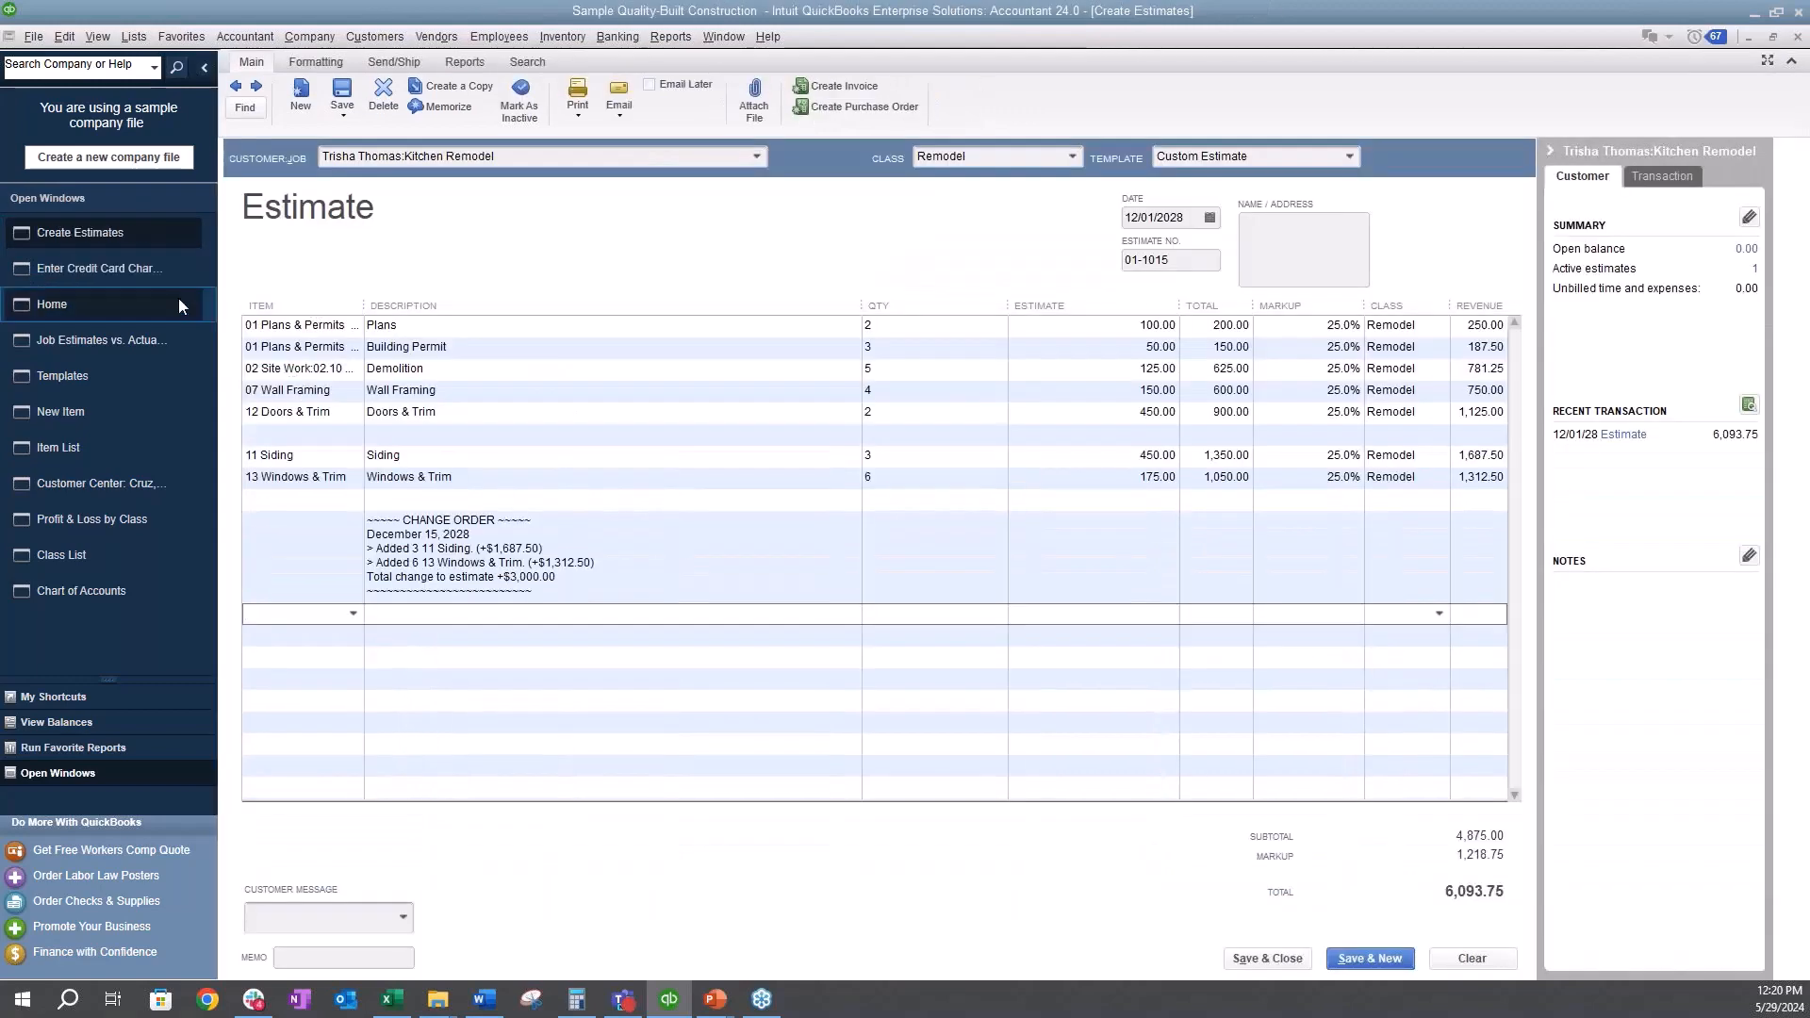
left_click(144, 273)
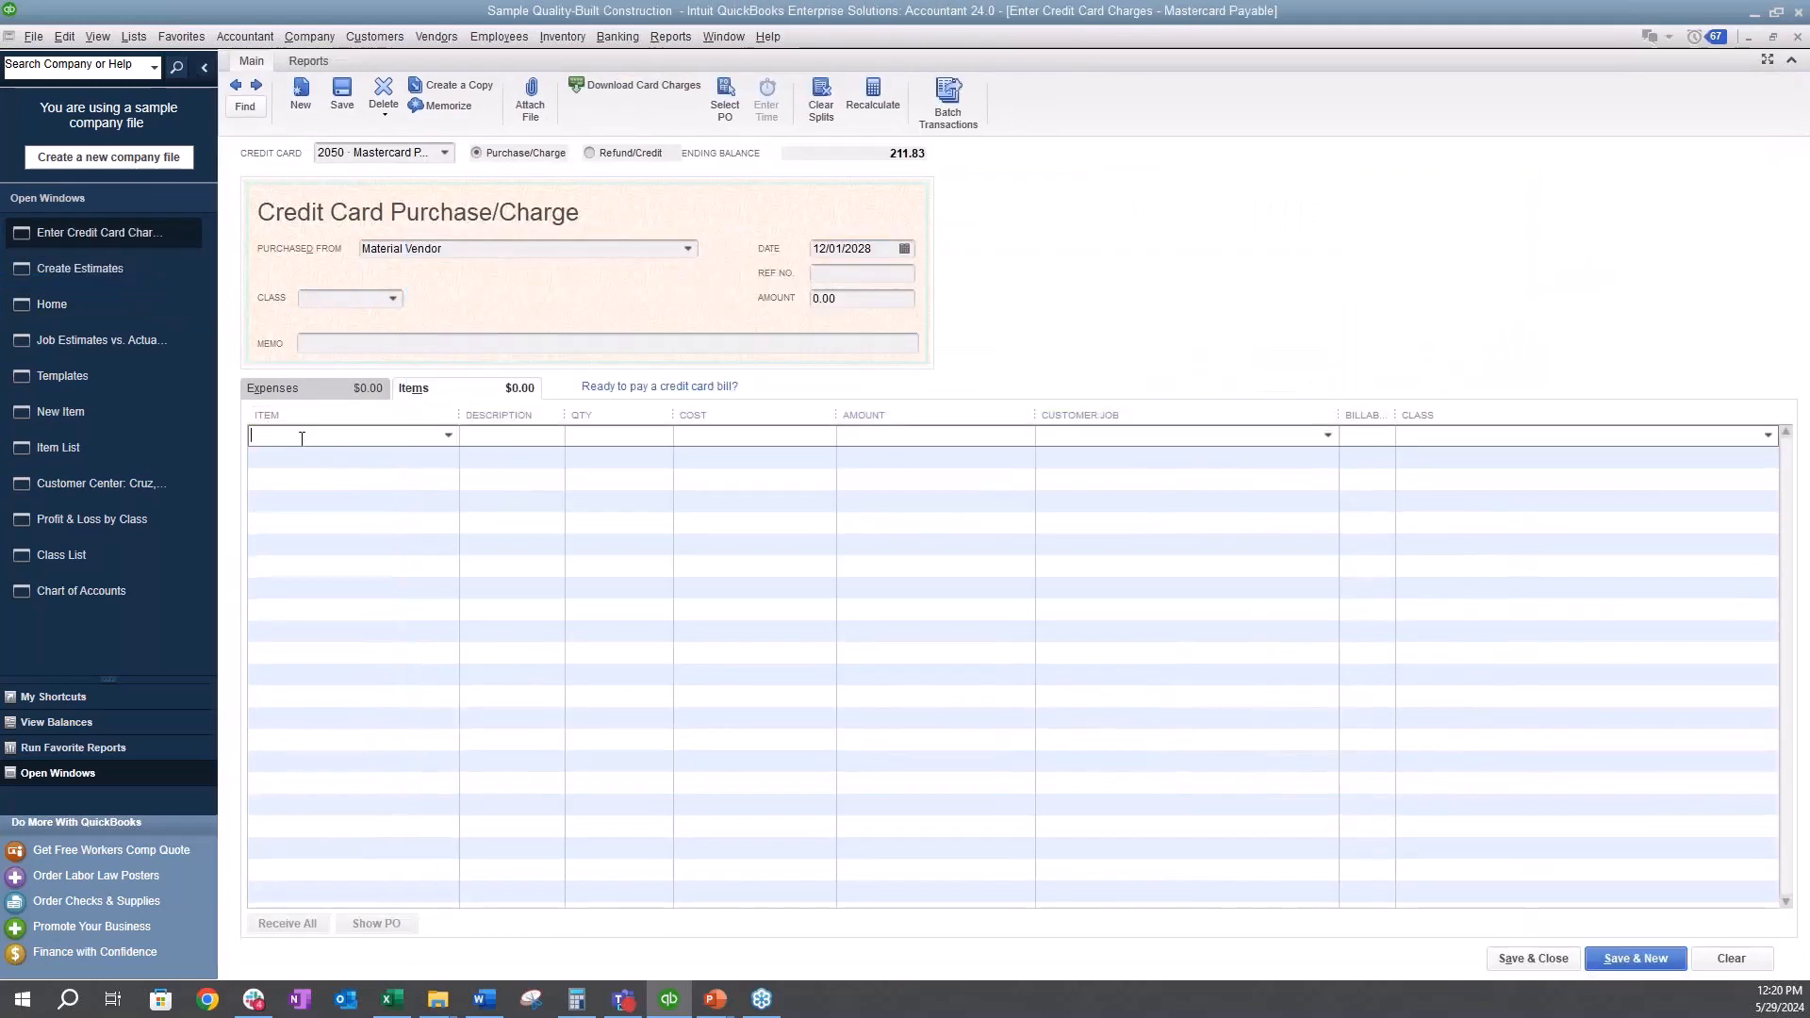
type("wall")
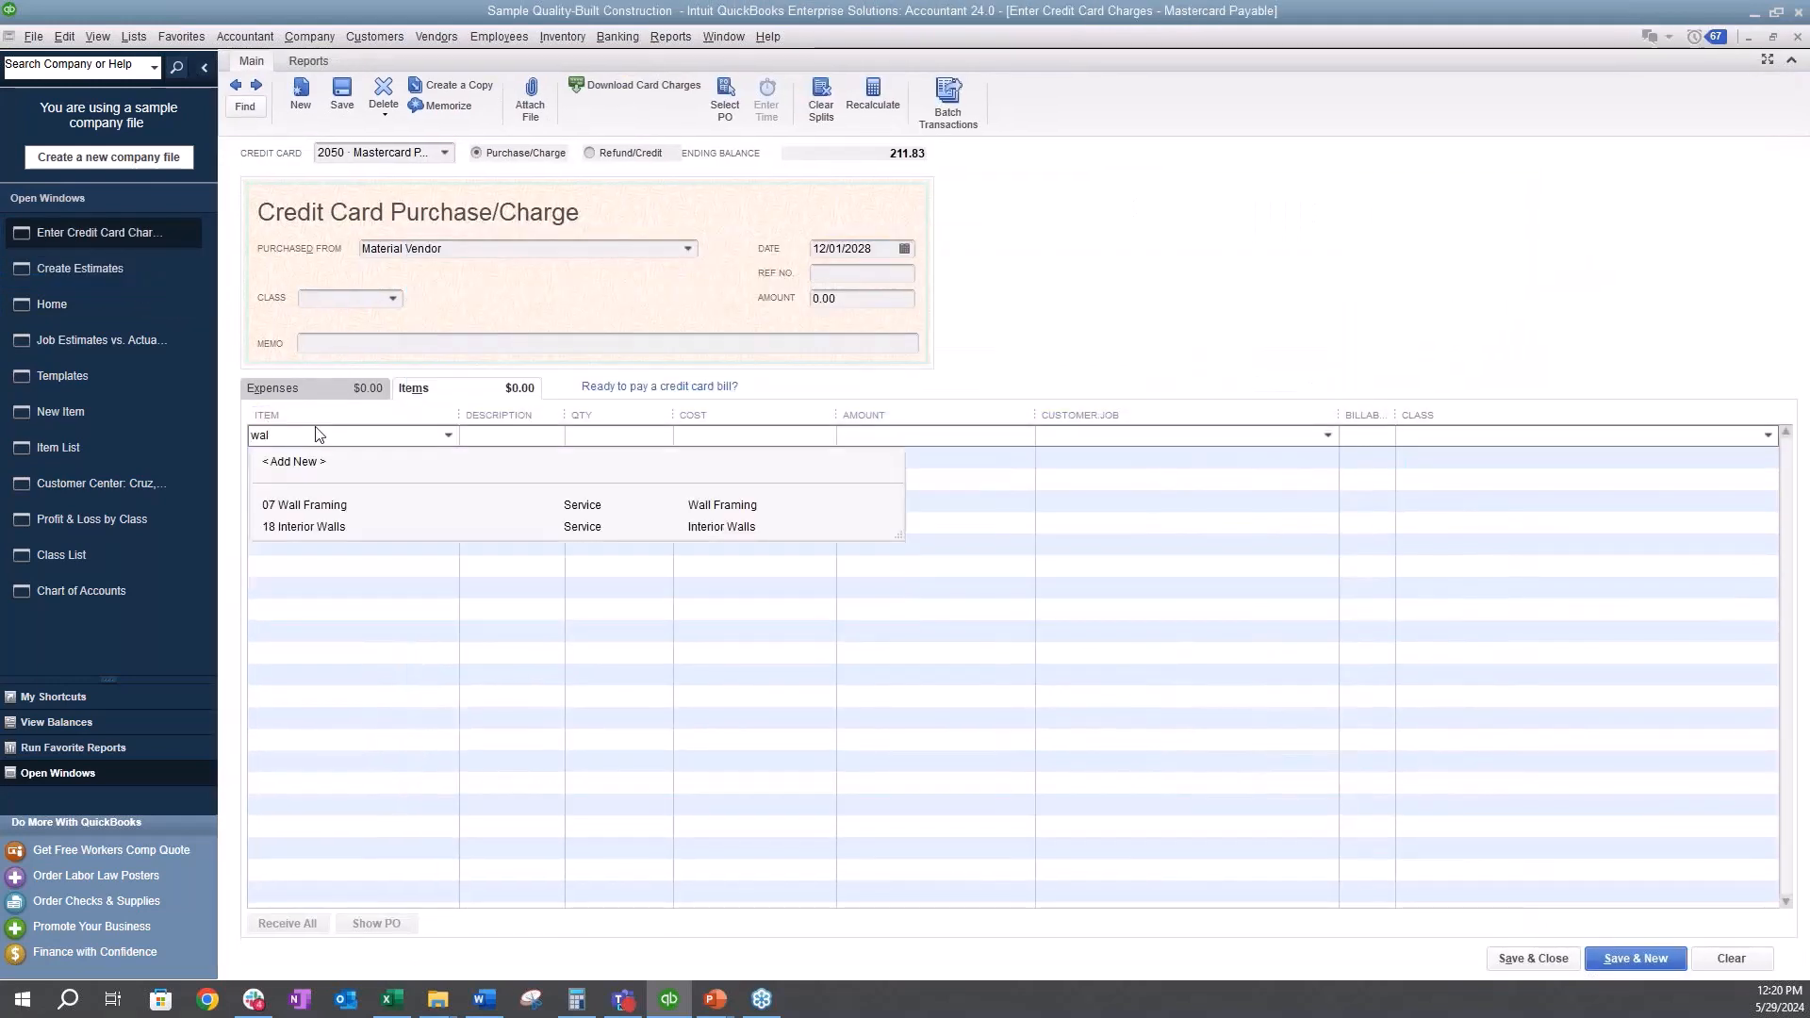
left_click(324, 506)
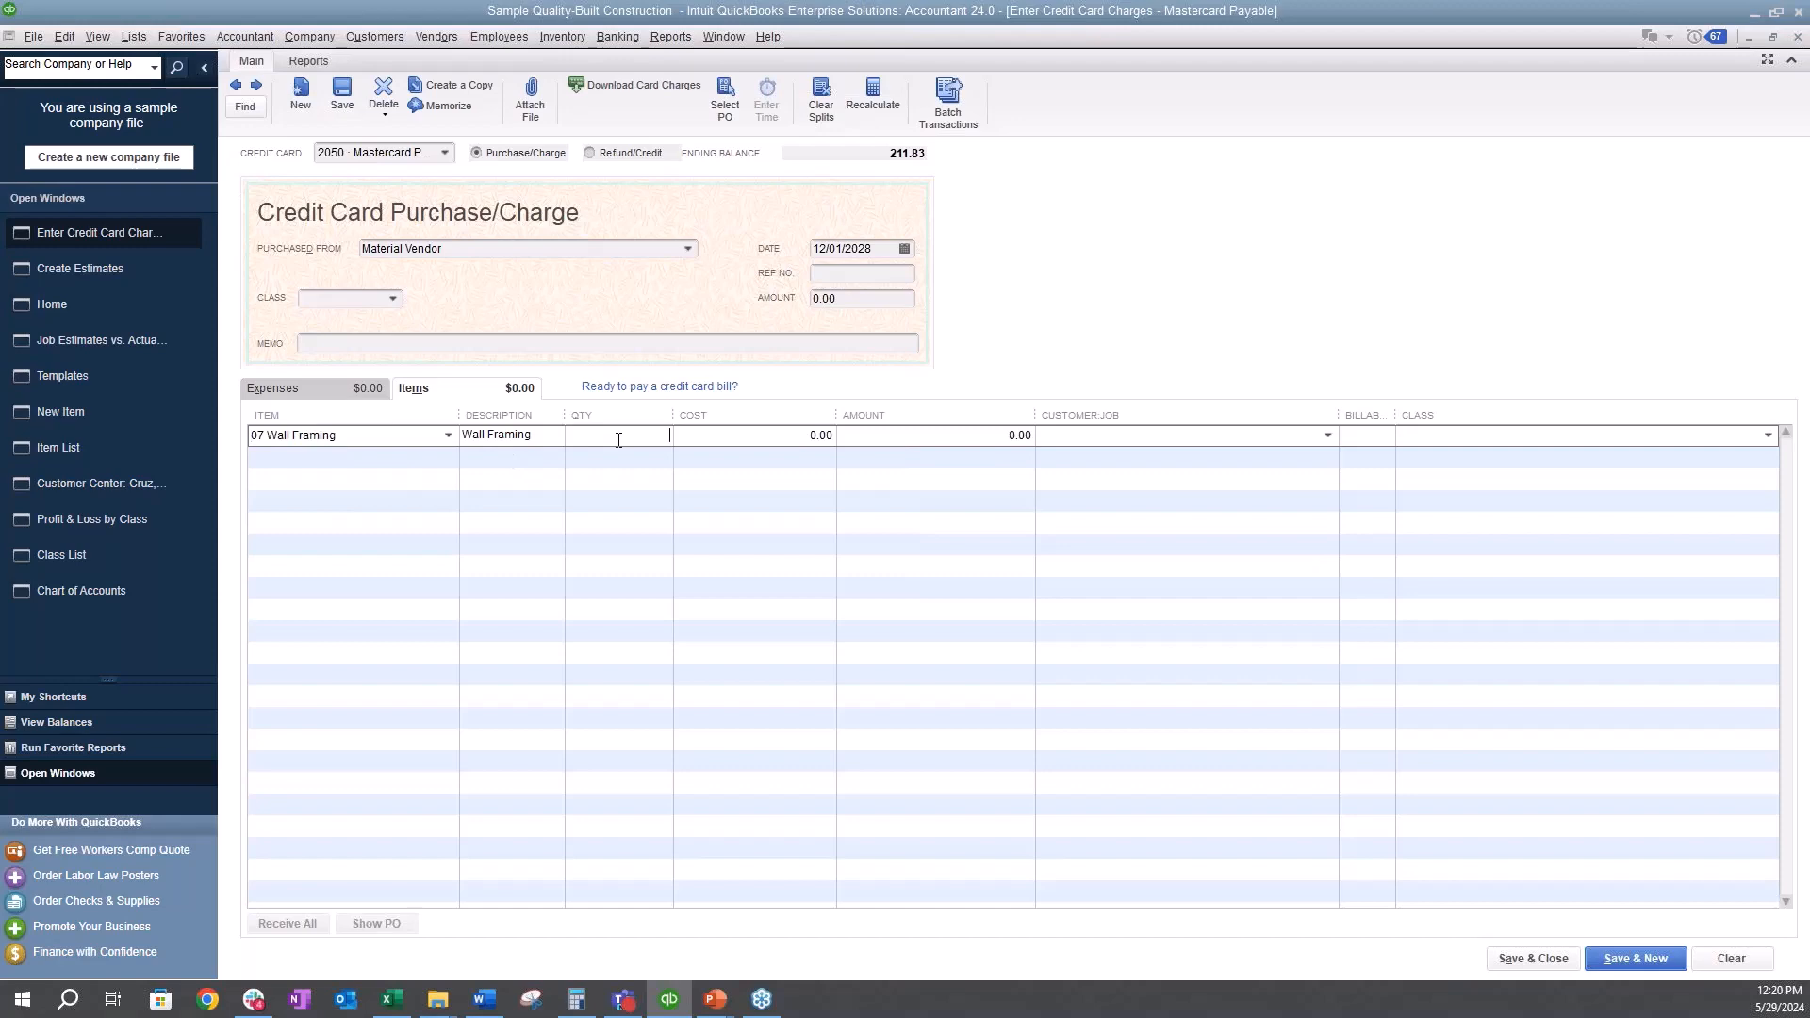
type("4")
key("Tab")
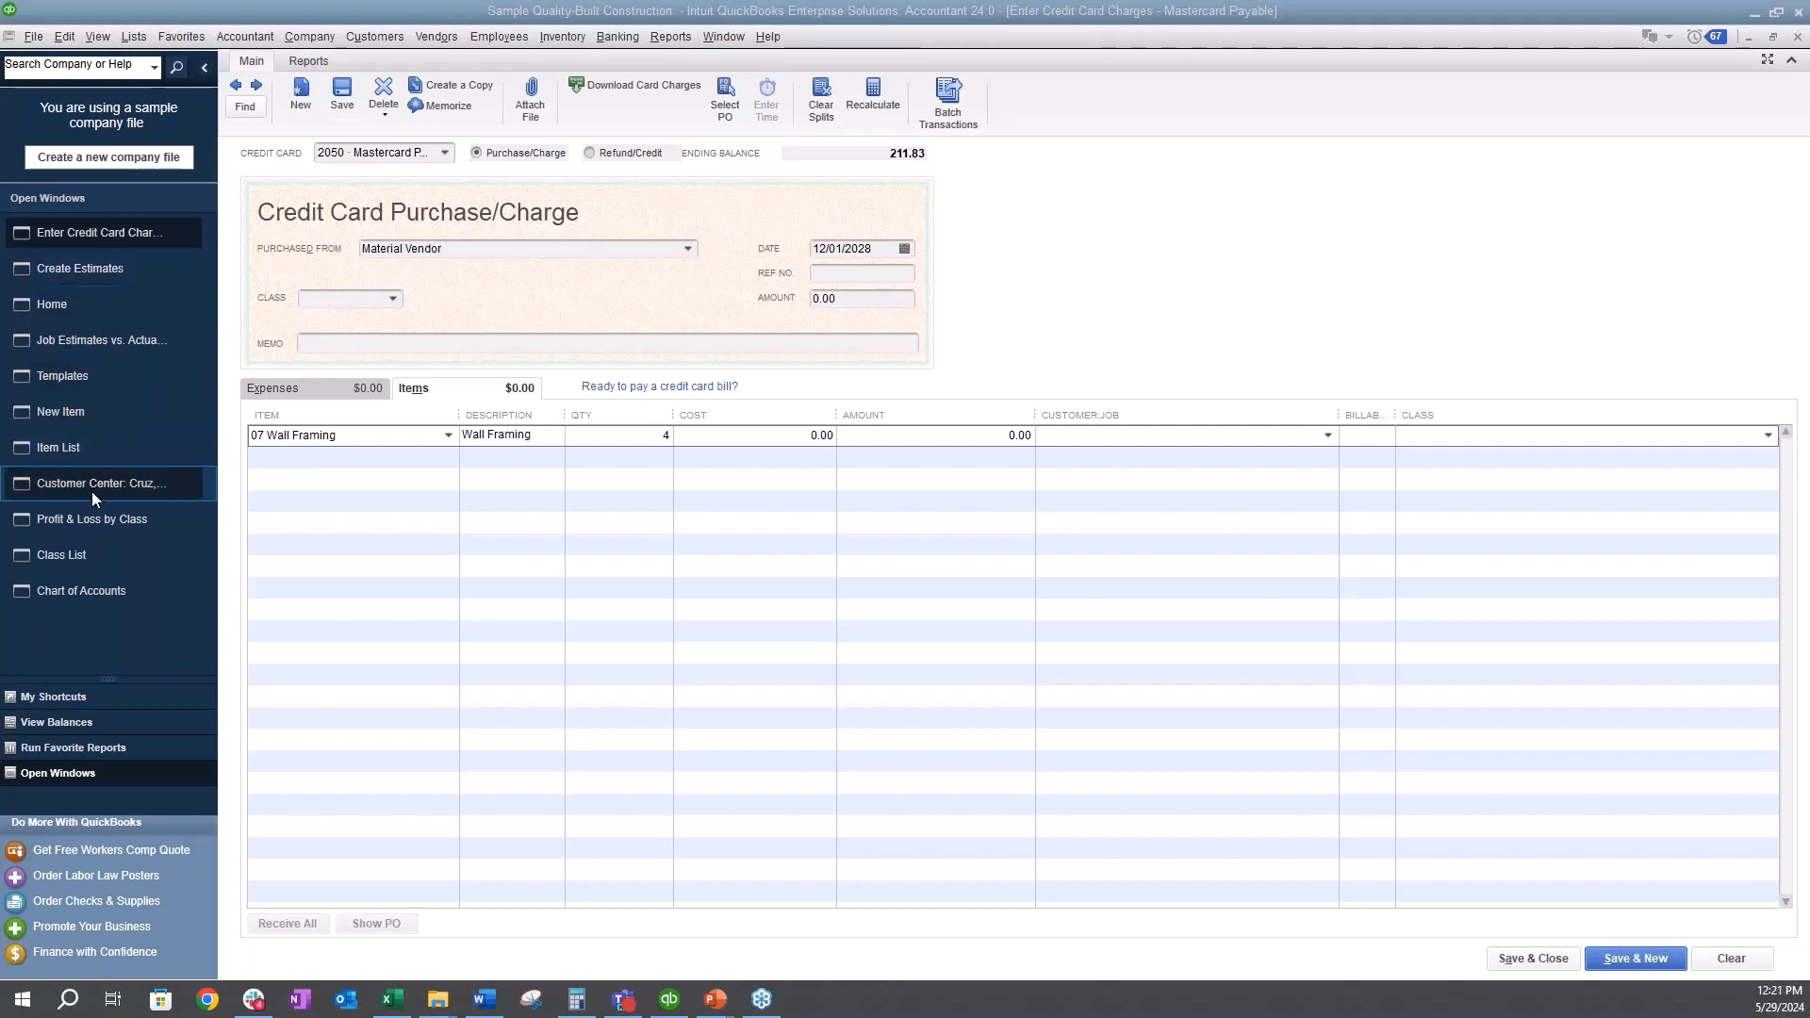
- Check the estimate, and add item 11 Siding on the charge's second line with quantity 3 and cost 500
left_click(121, 279)
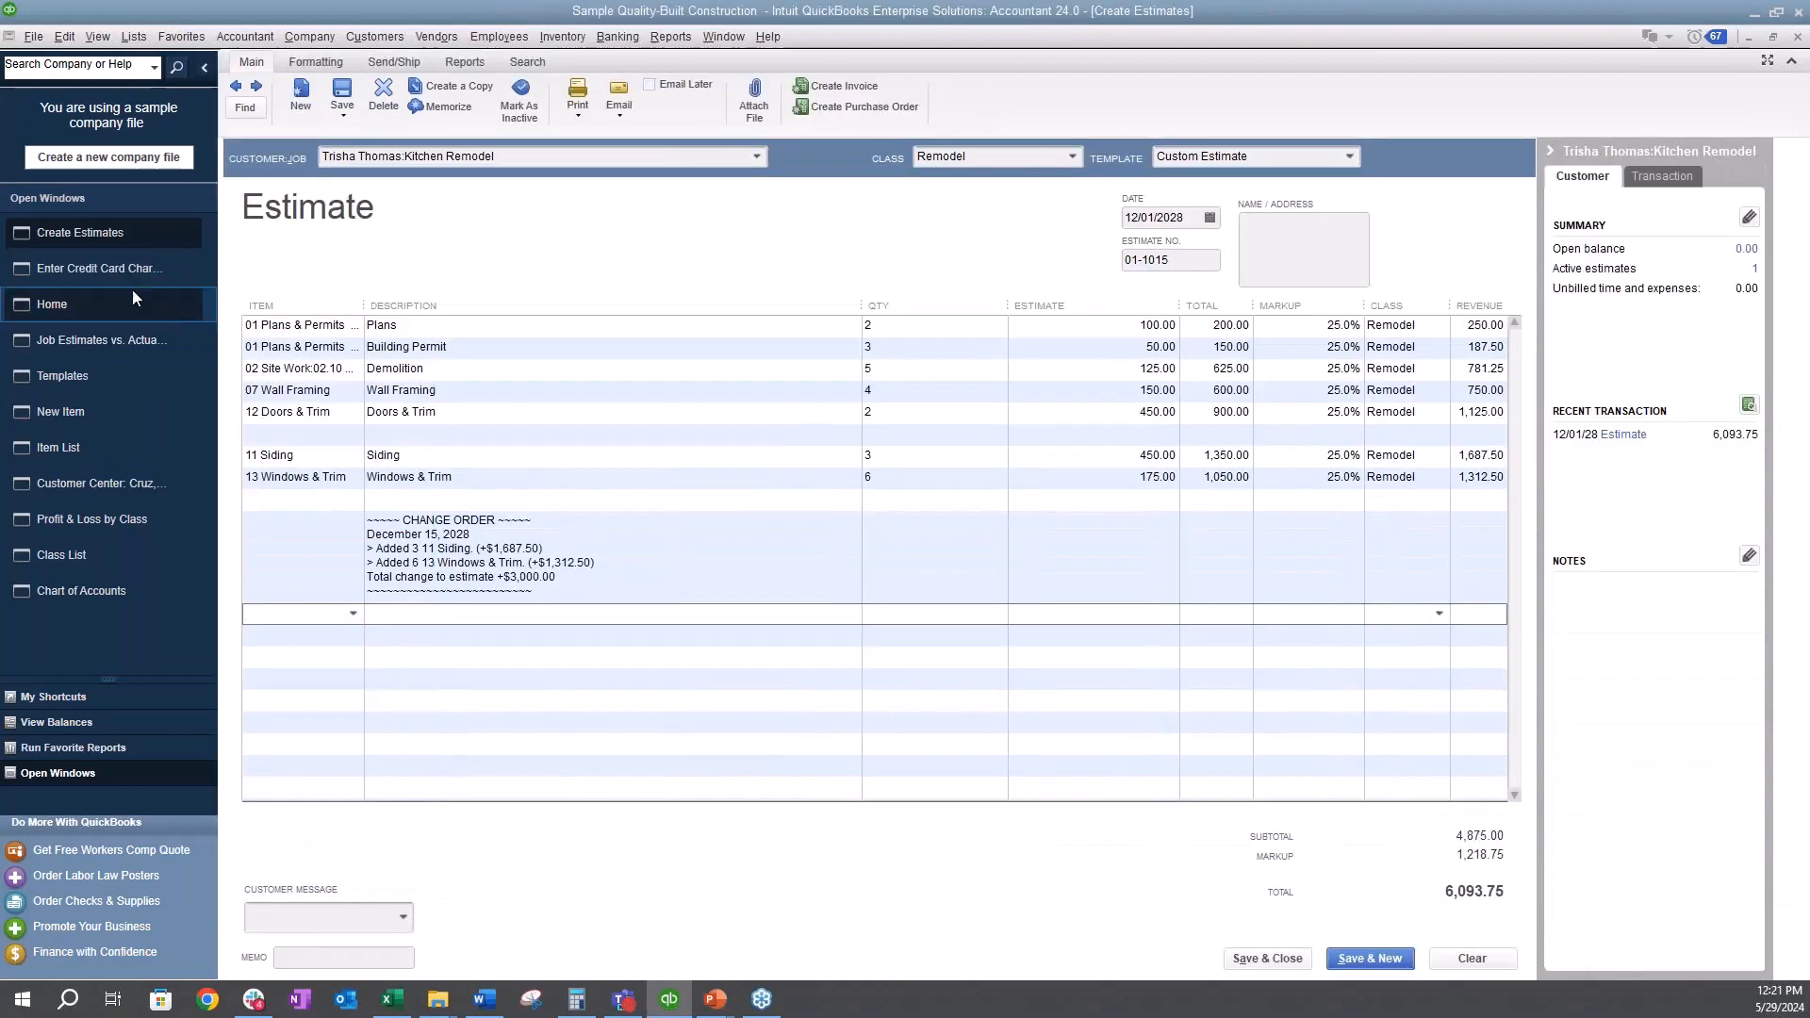
left_click(174, 281)
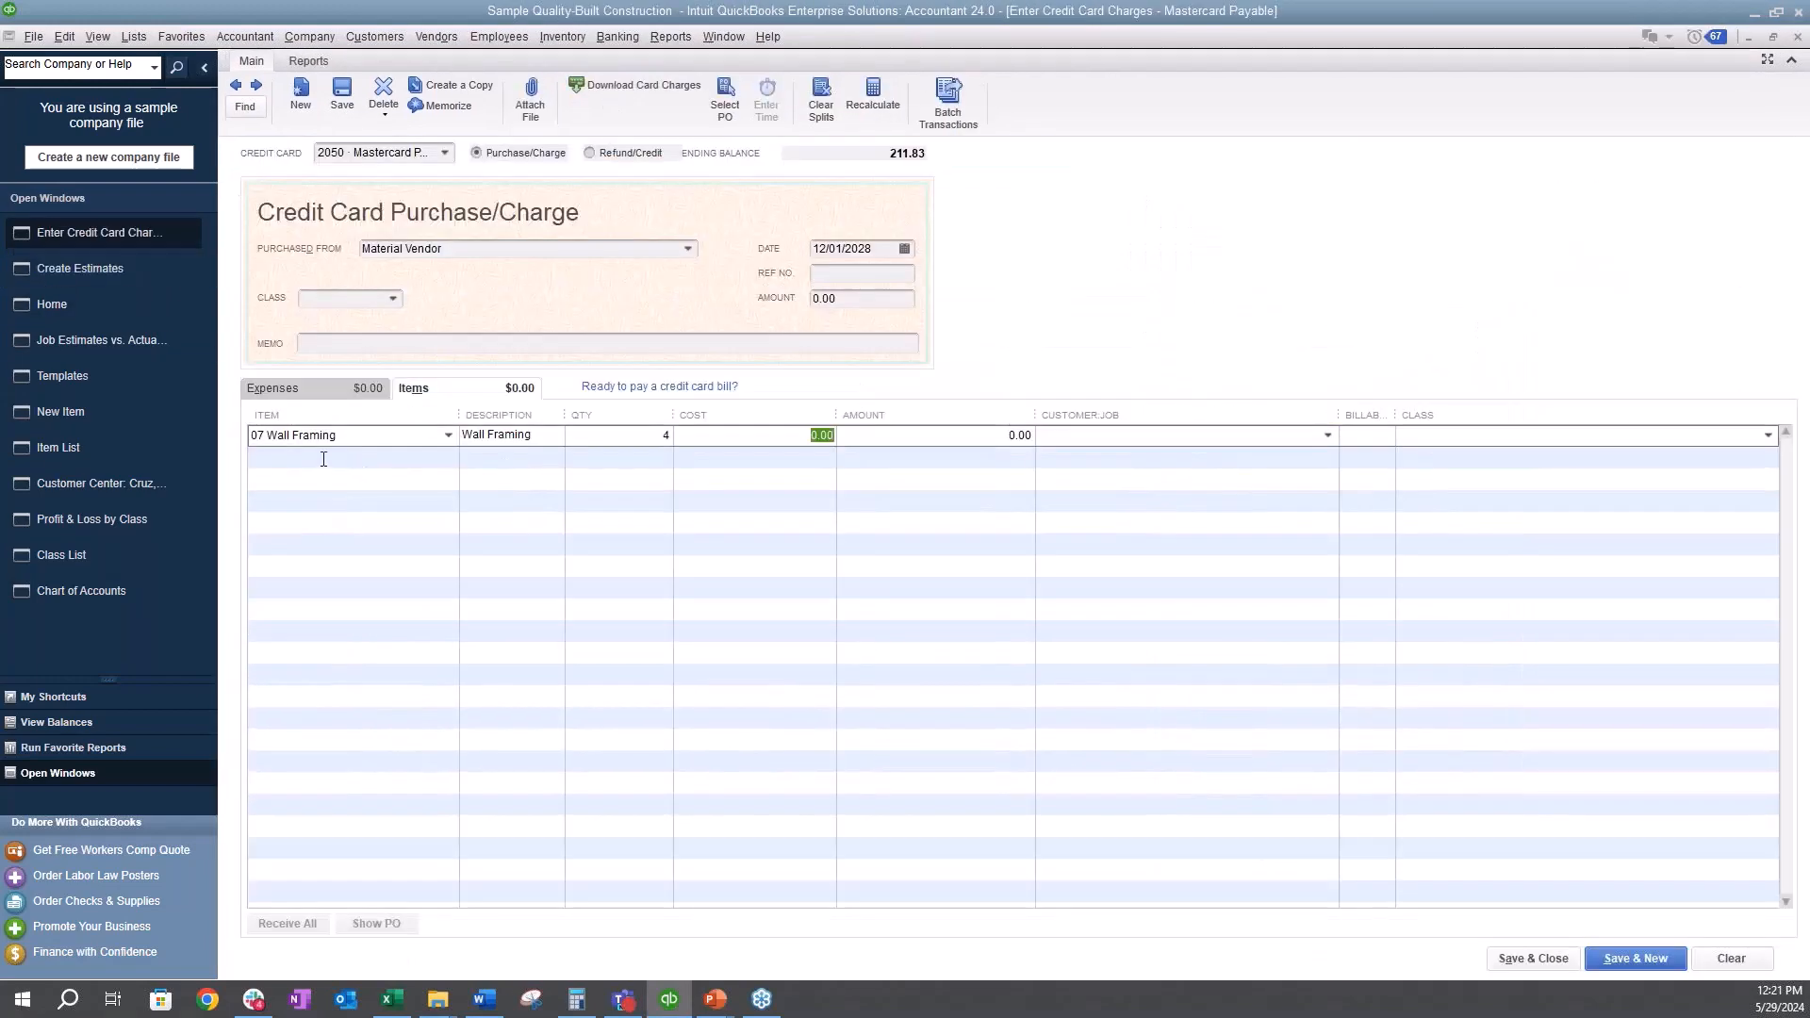
left_click(324, 459)
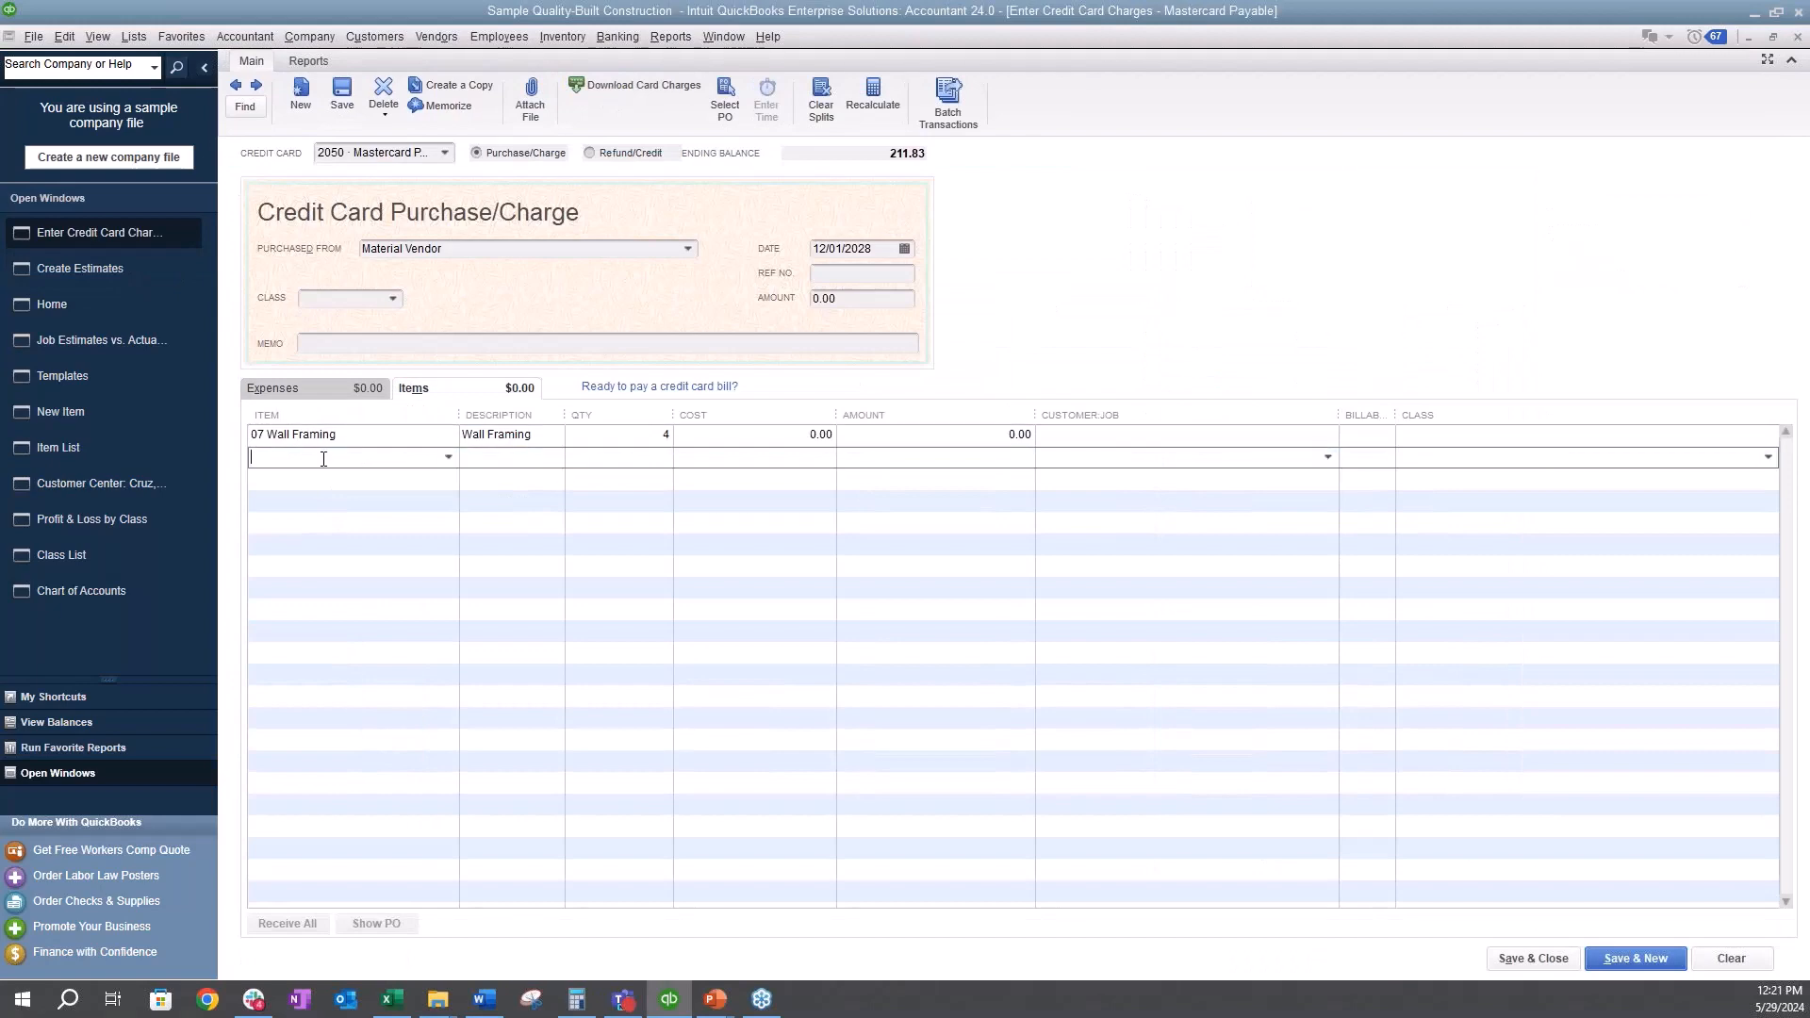
type("sid")
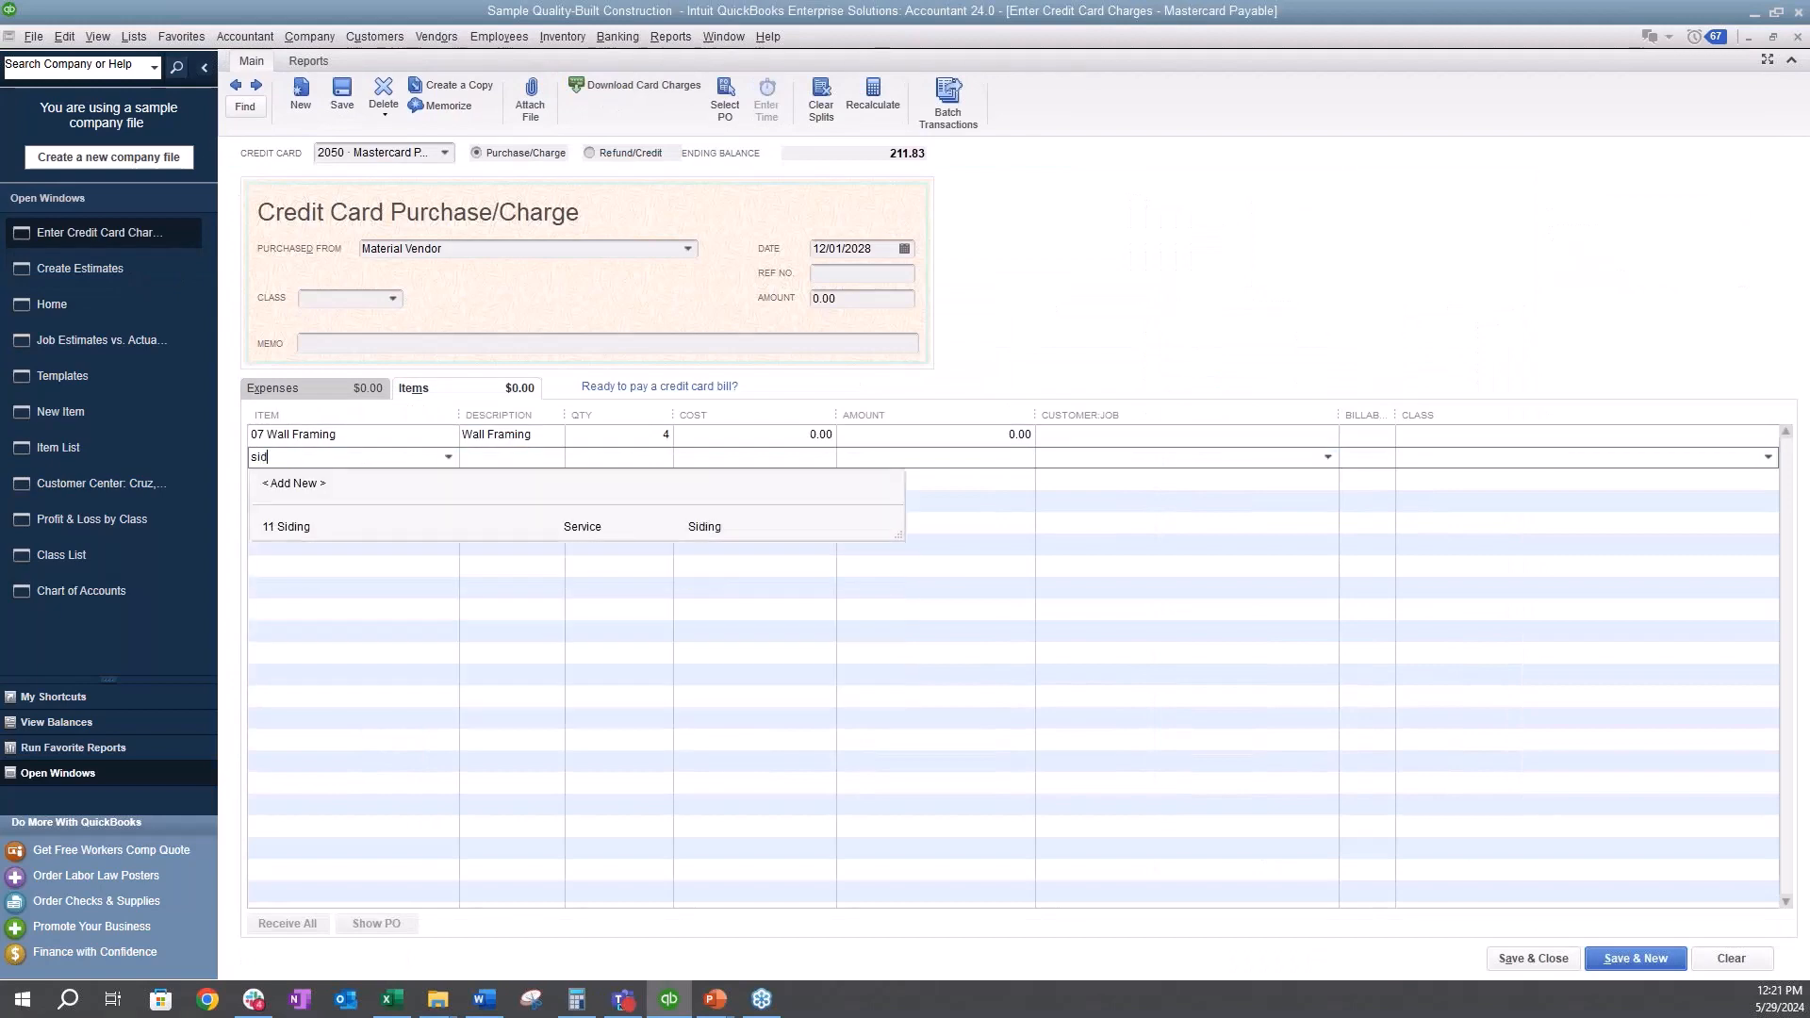
left_click(309, 525)
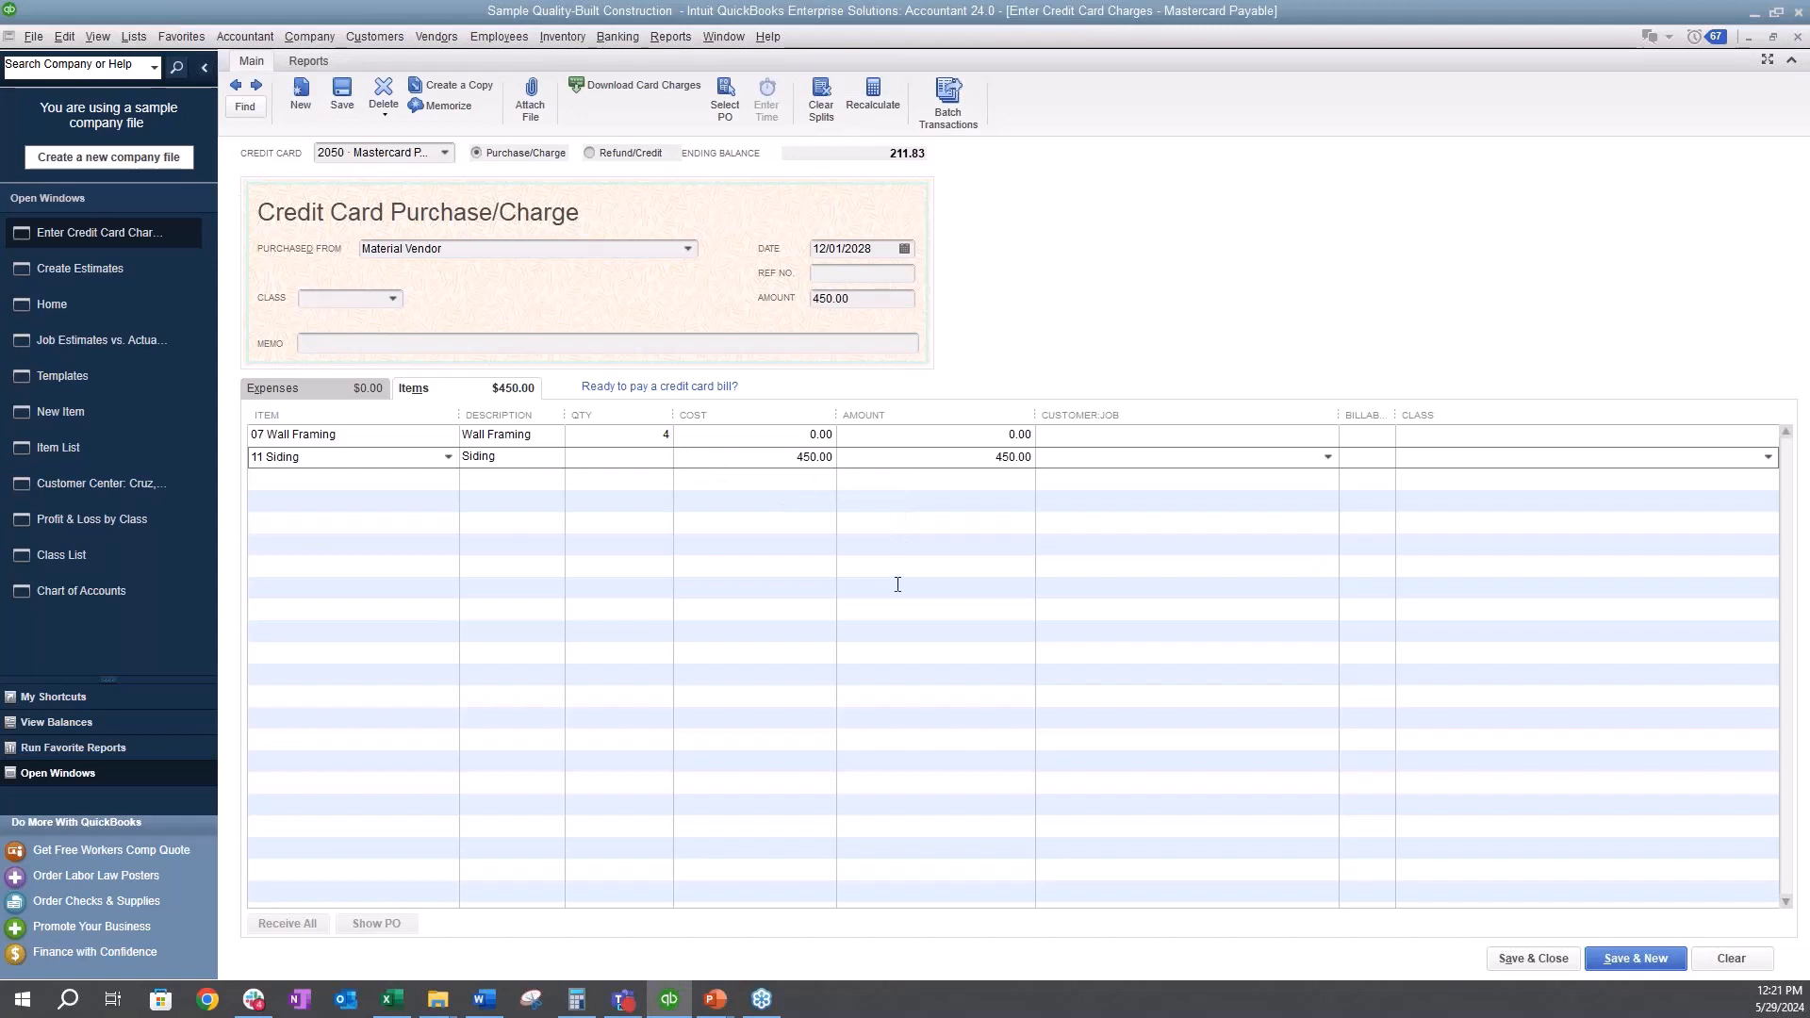
key("Tab")
type("500")
key("Tab")
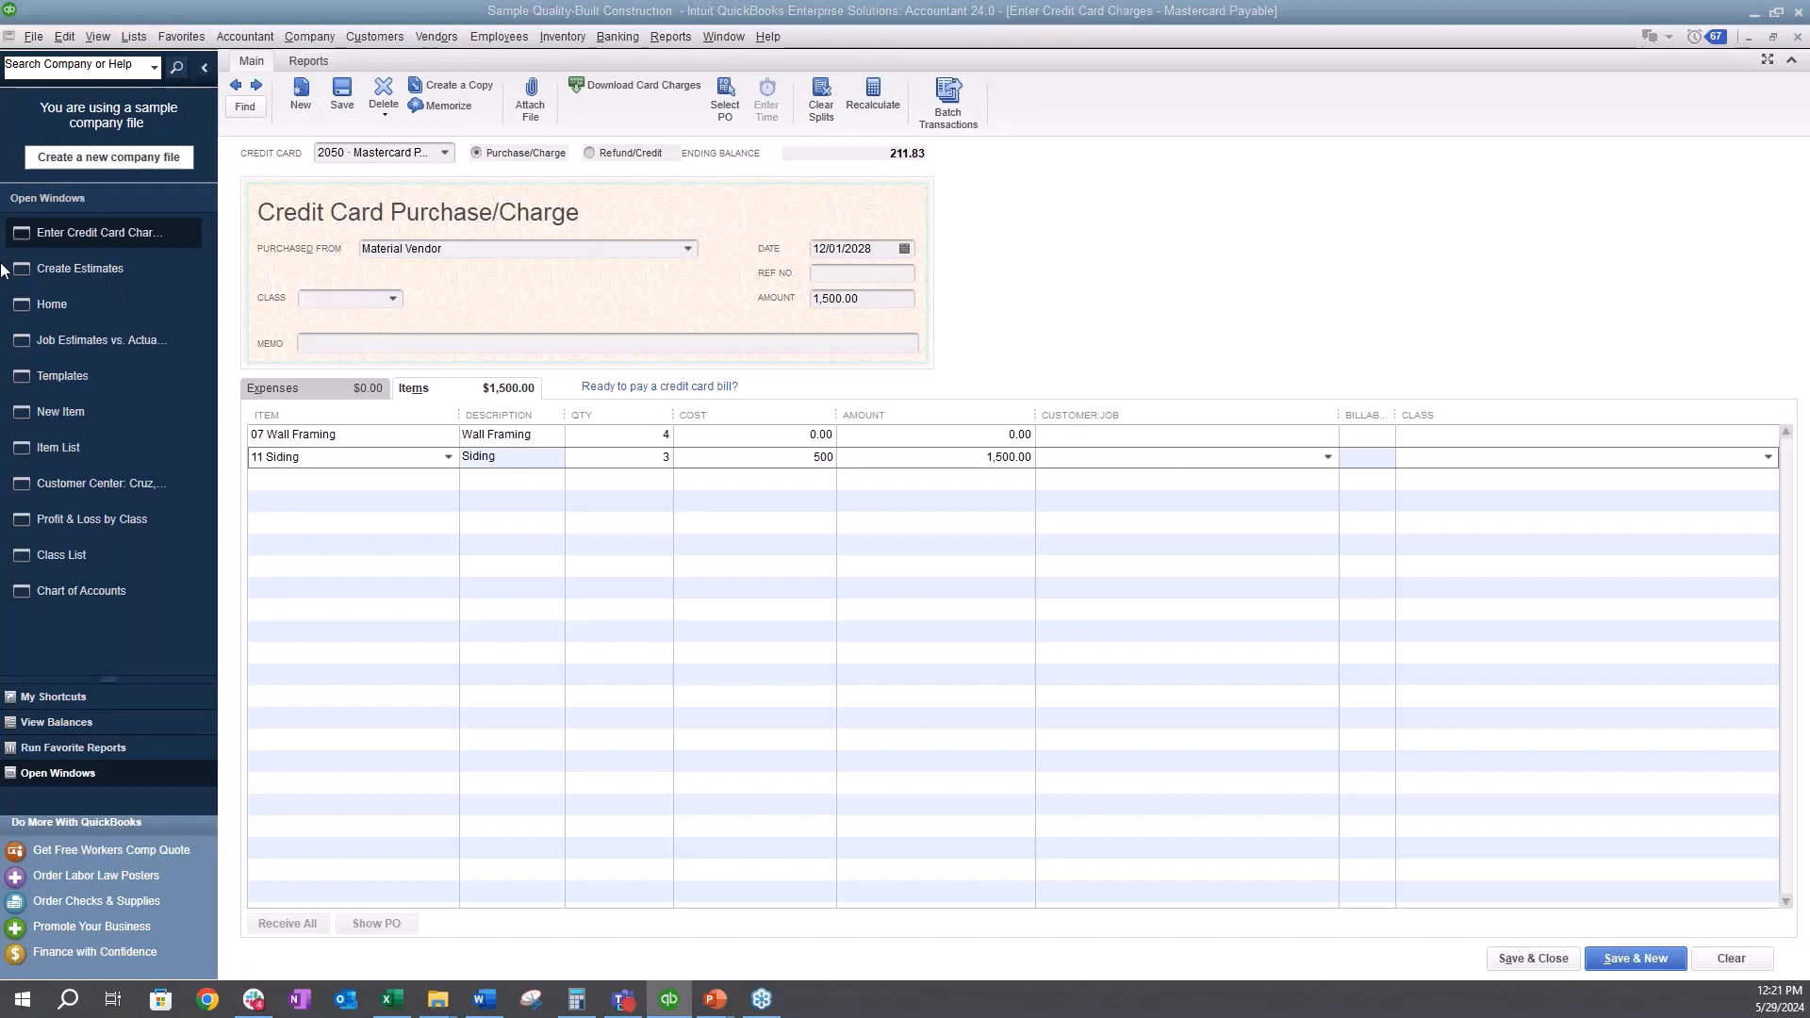
- Check the Wall Framing estimate and set the charge's Wall Framing amount to 150
left_click(92, 273)
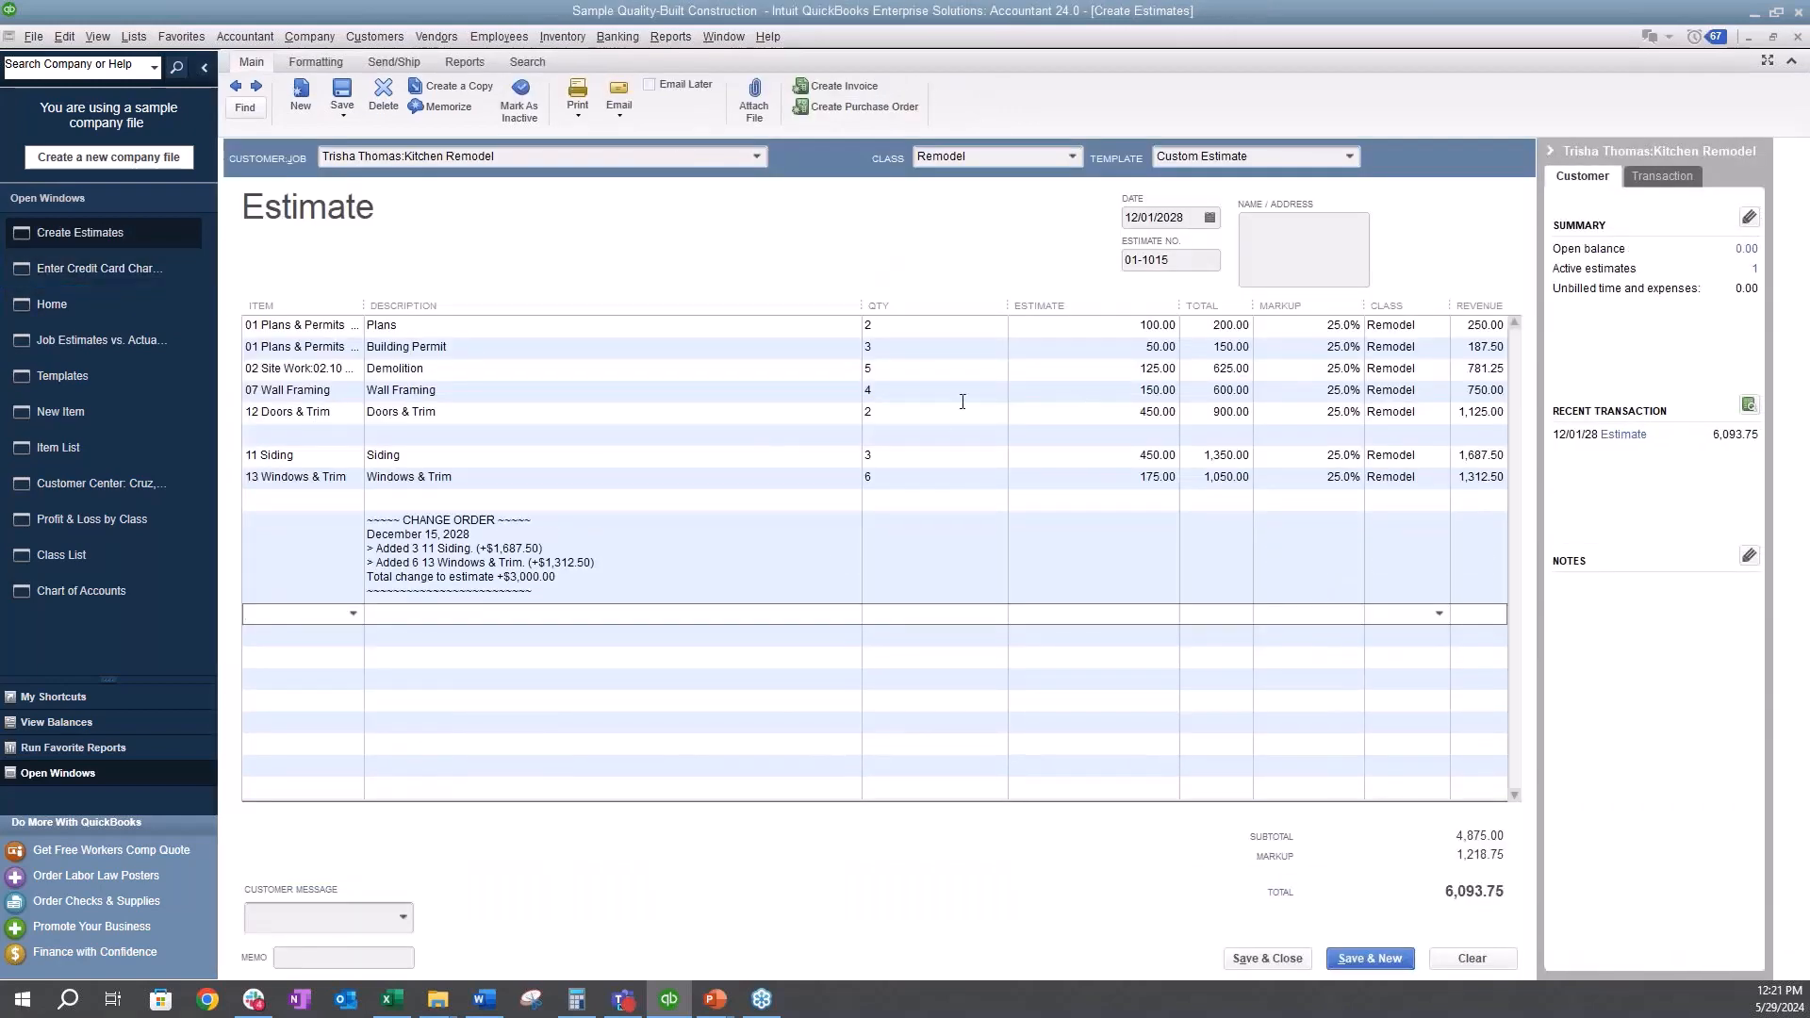
left_click(150, 274)
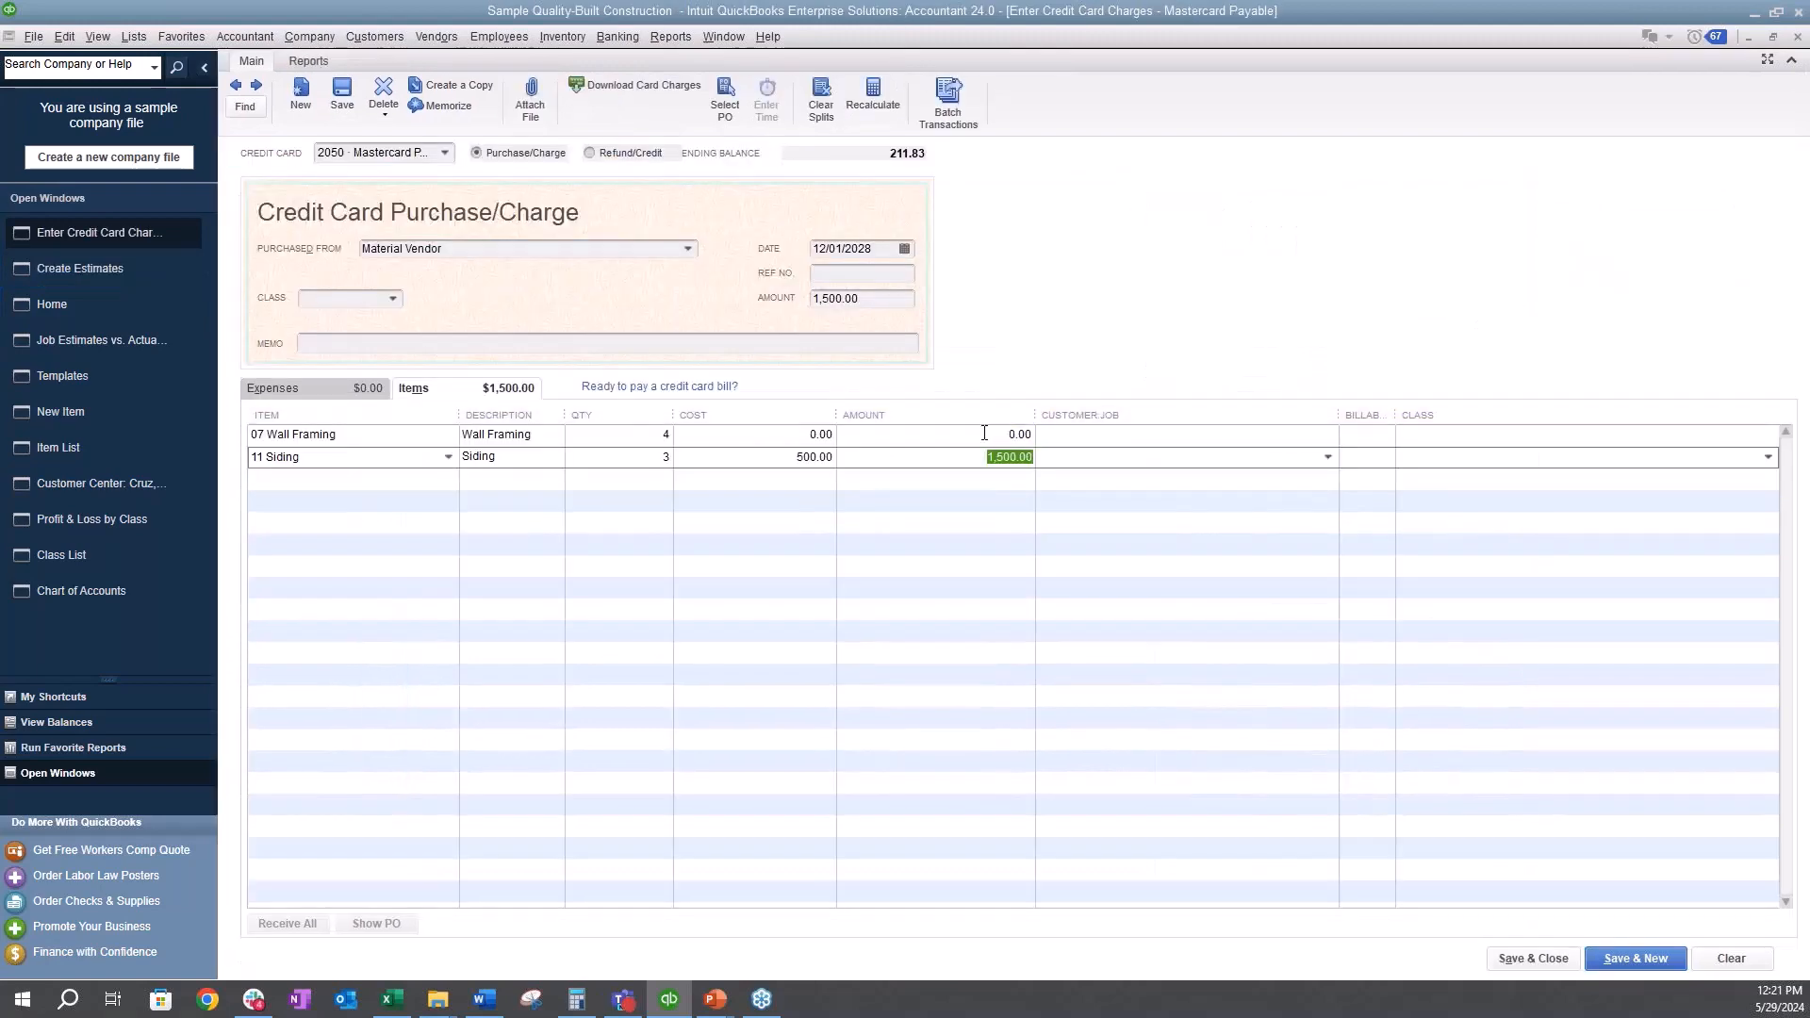
left_click(984, 433)
type("150")
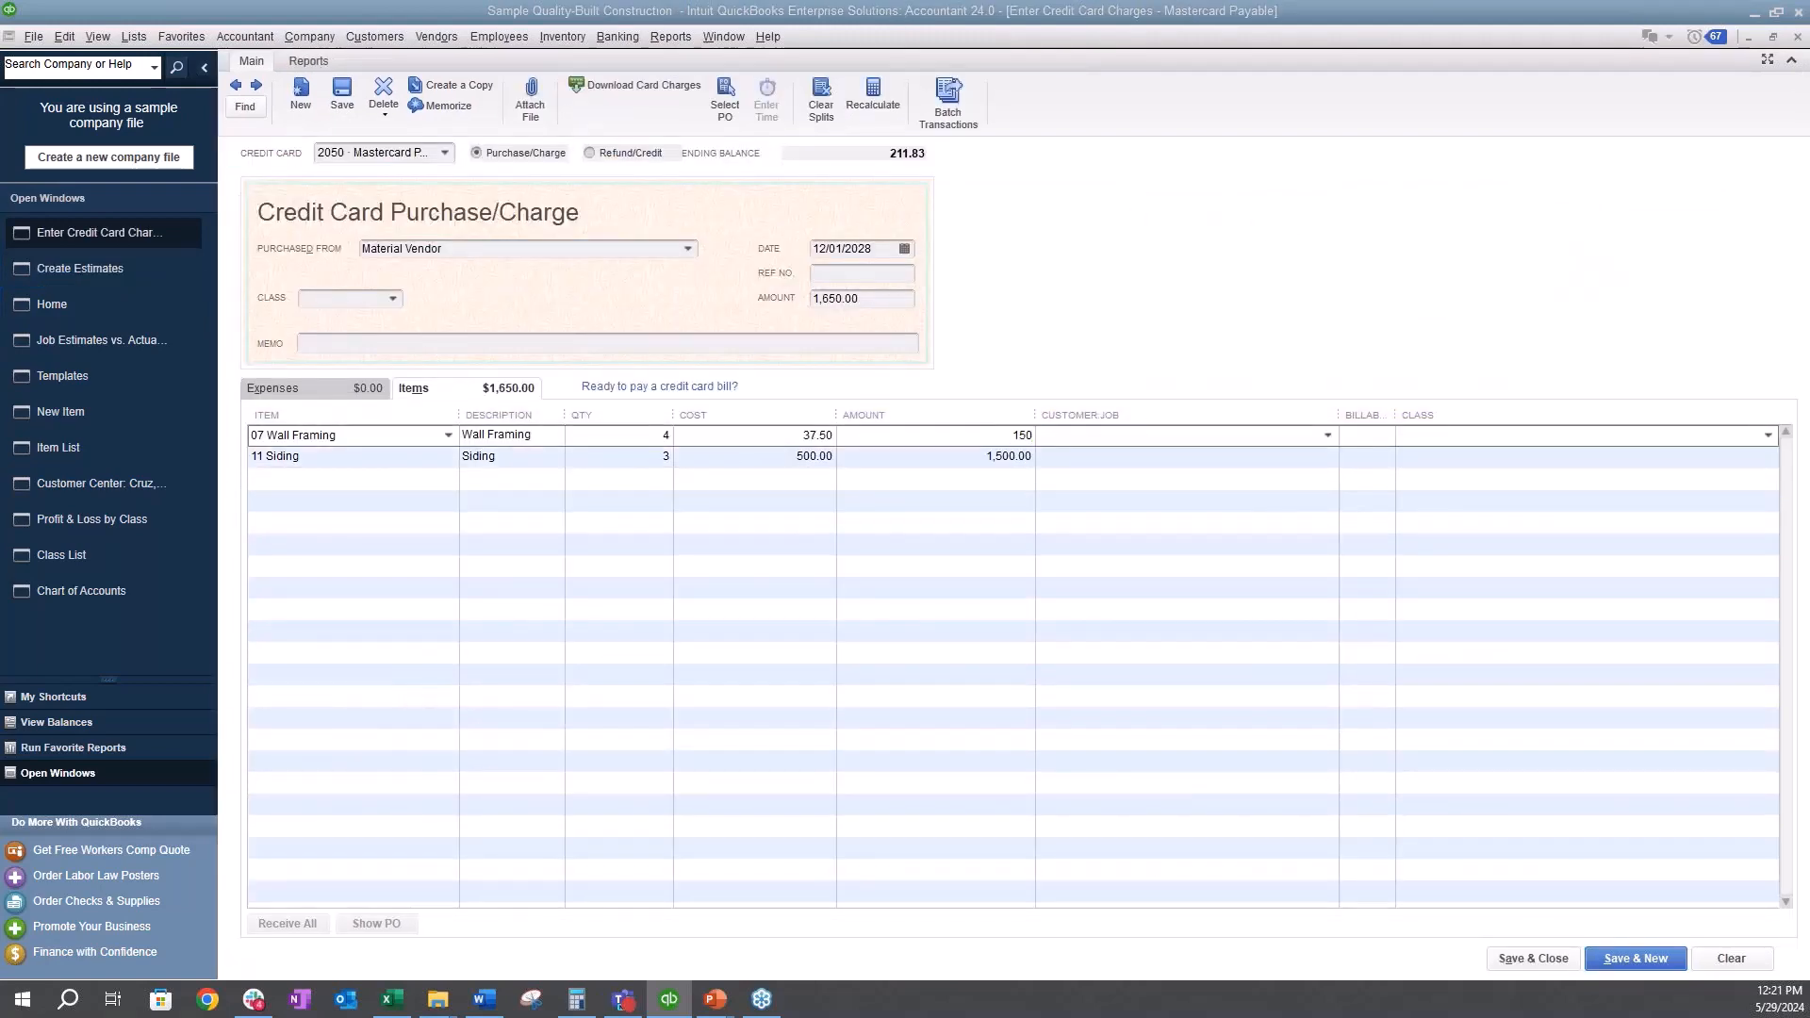
left_click(783, 430)
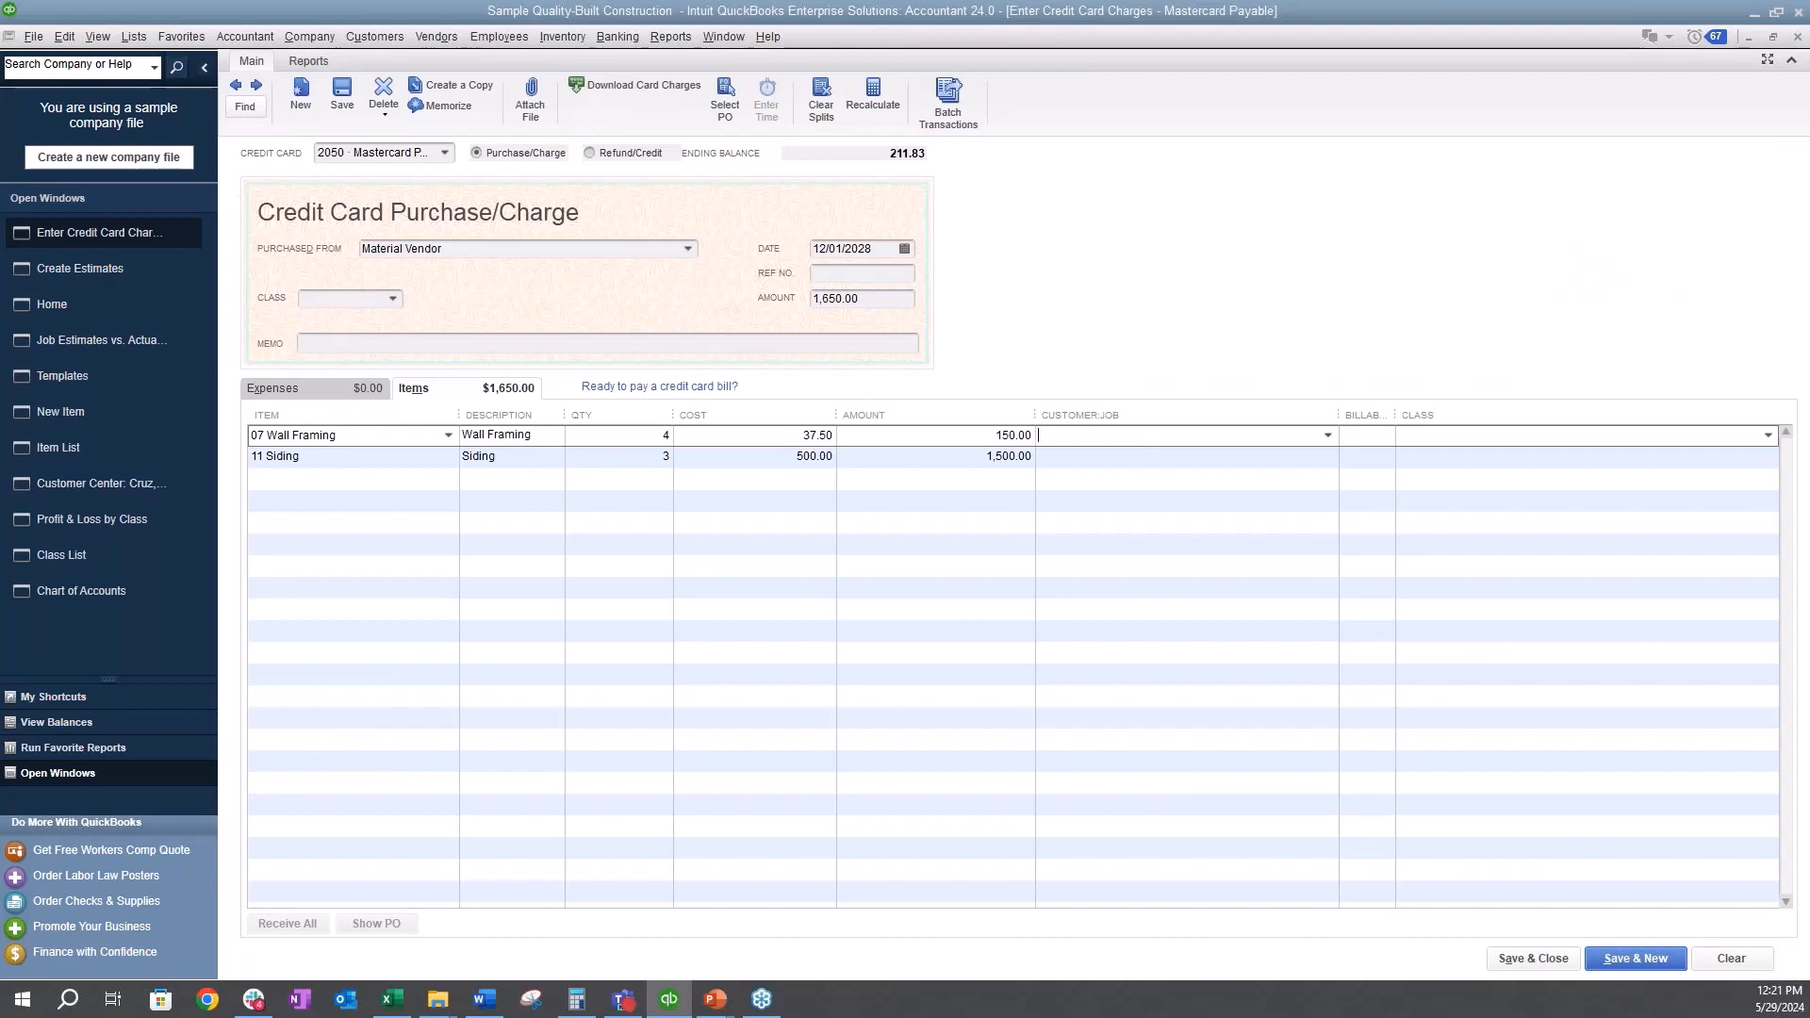
- Assign the Wall Framing and Siding lines to the first listed customer's Kitchen Remodel job
left_click(1328, 436)
left_click(1159, 530)
left_click(1184, 457)
left_click(1328, 457)
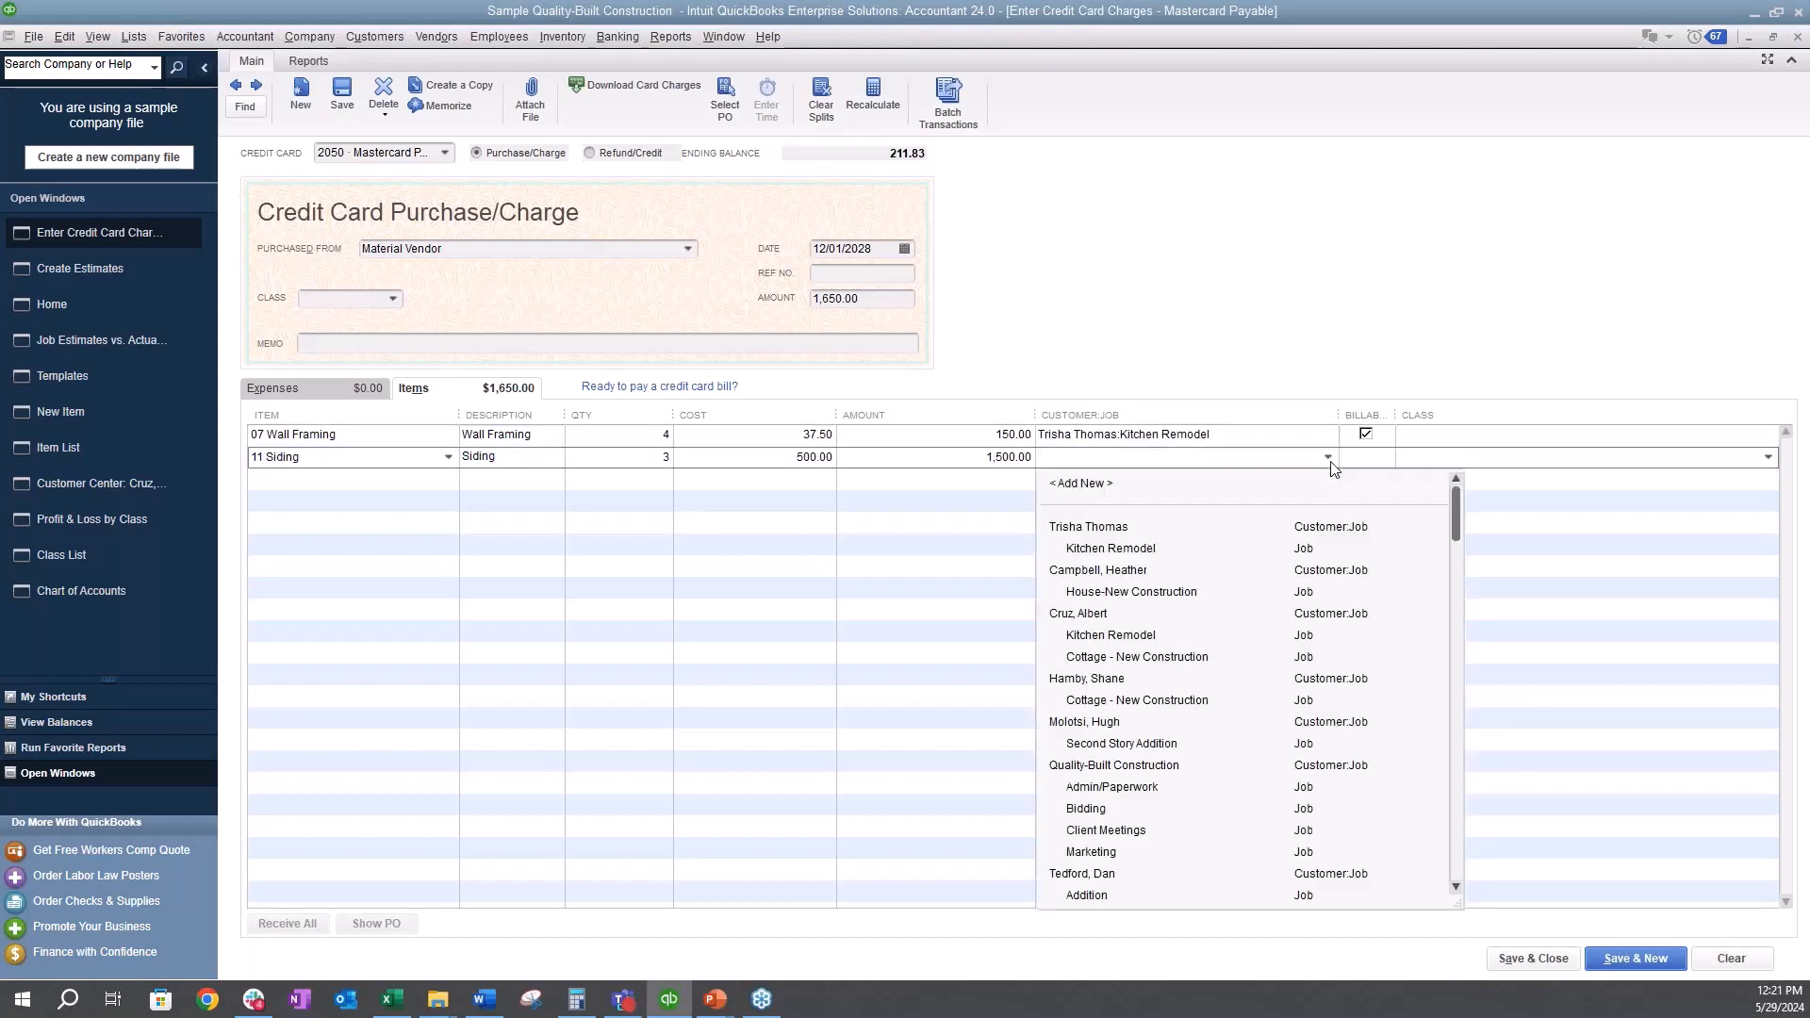
left_click(1165, 550)
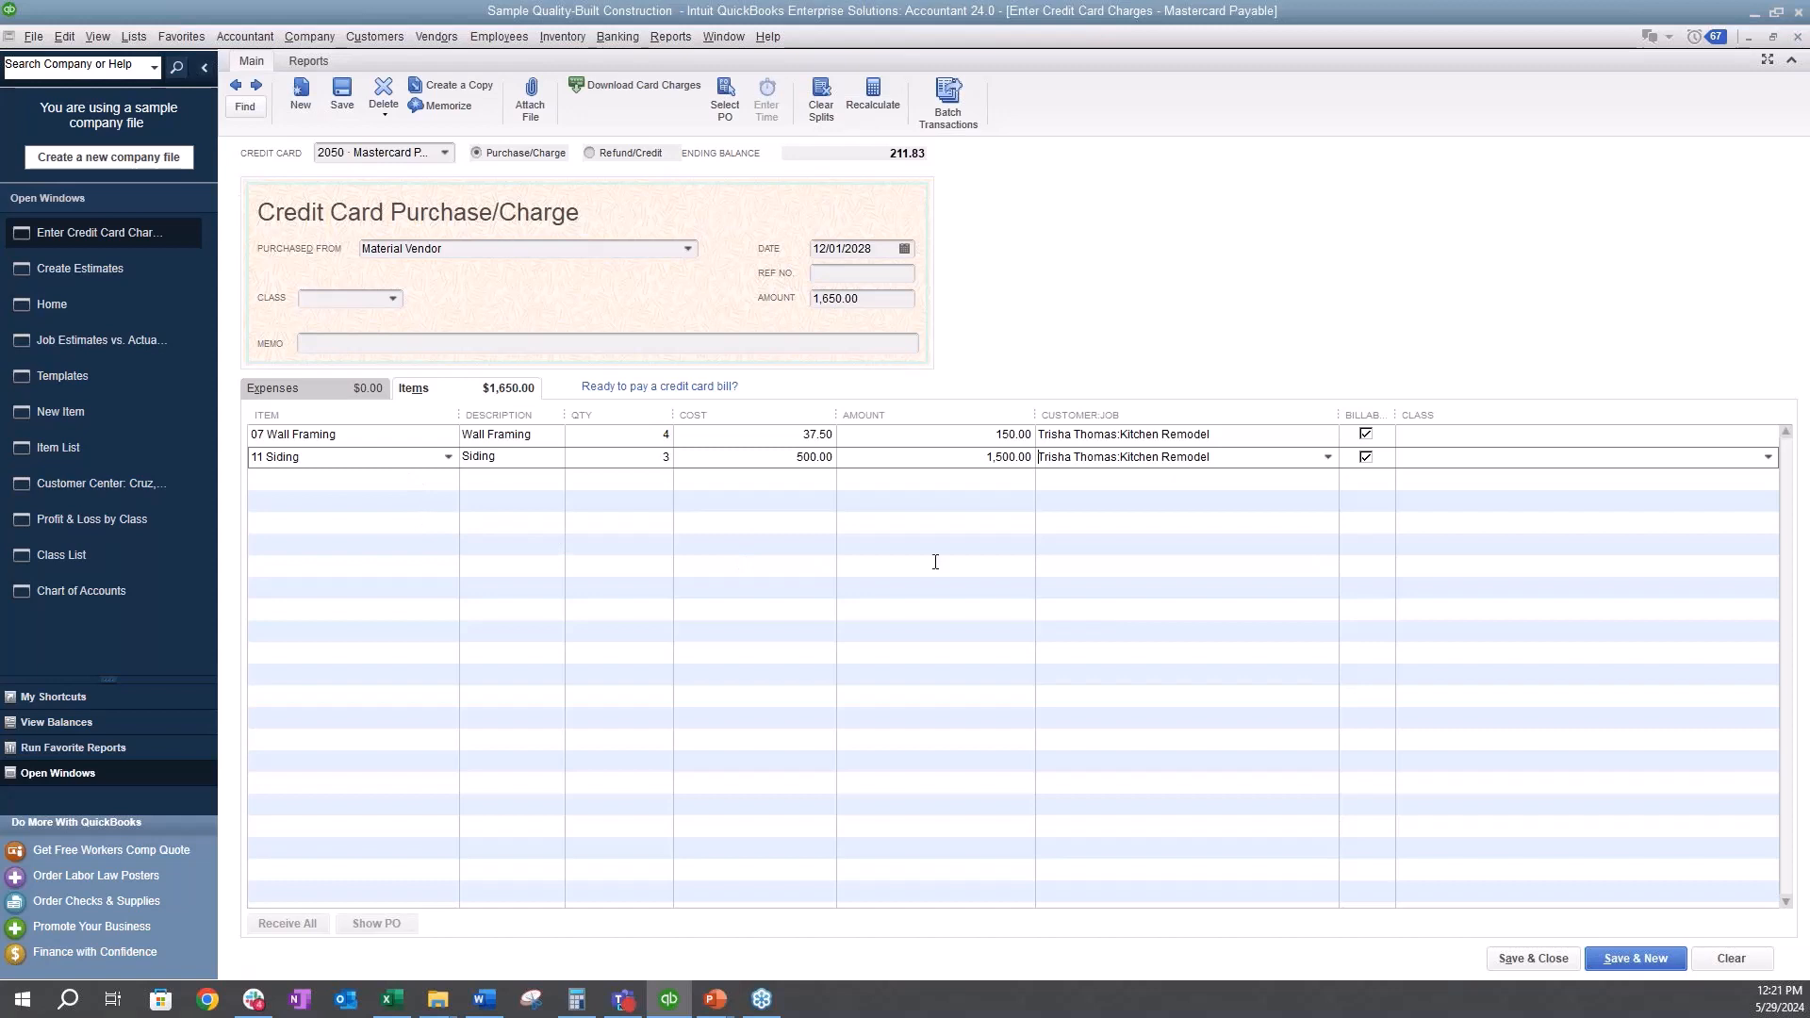
- Add a third line for item 11 Siding to the charge and assign it to the House-New Construction job
left_click(450, 482)
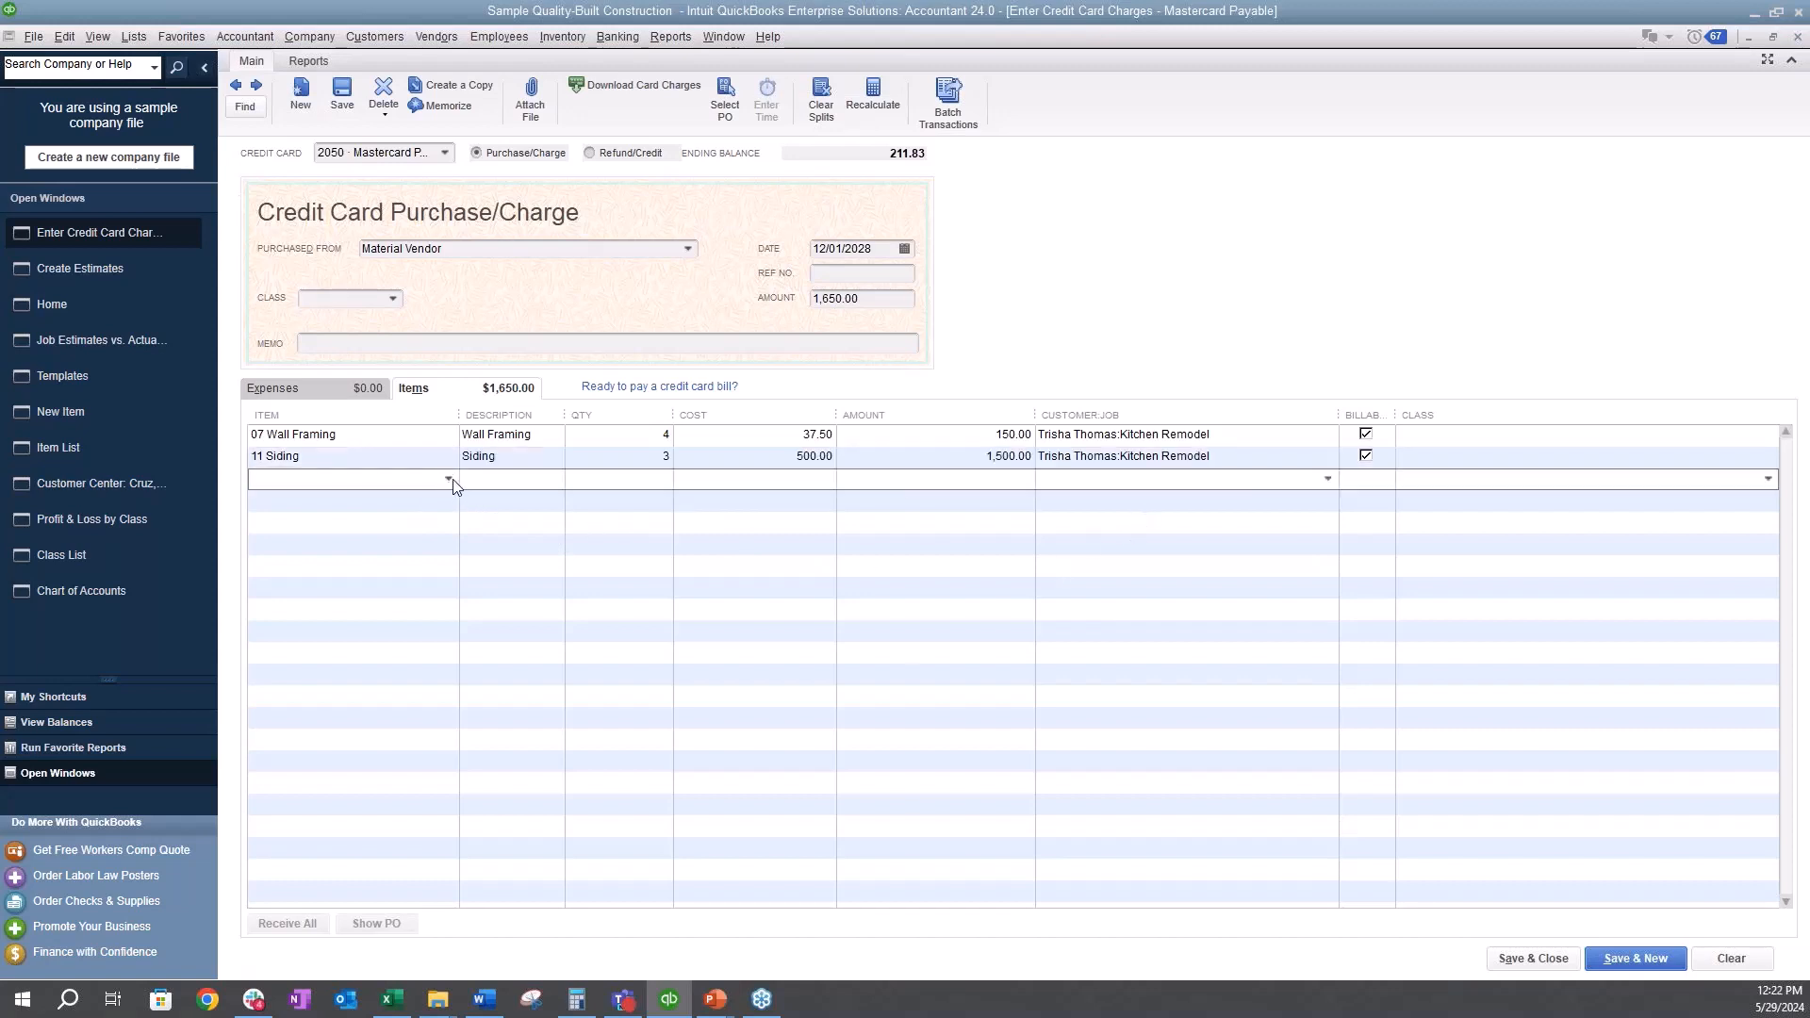
left_click(454, 480)
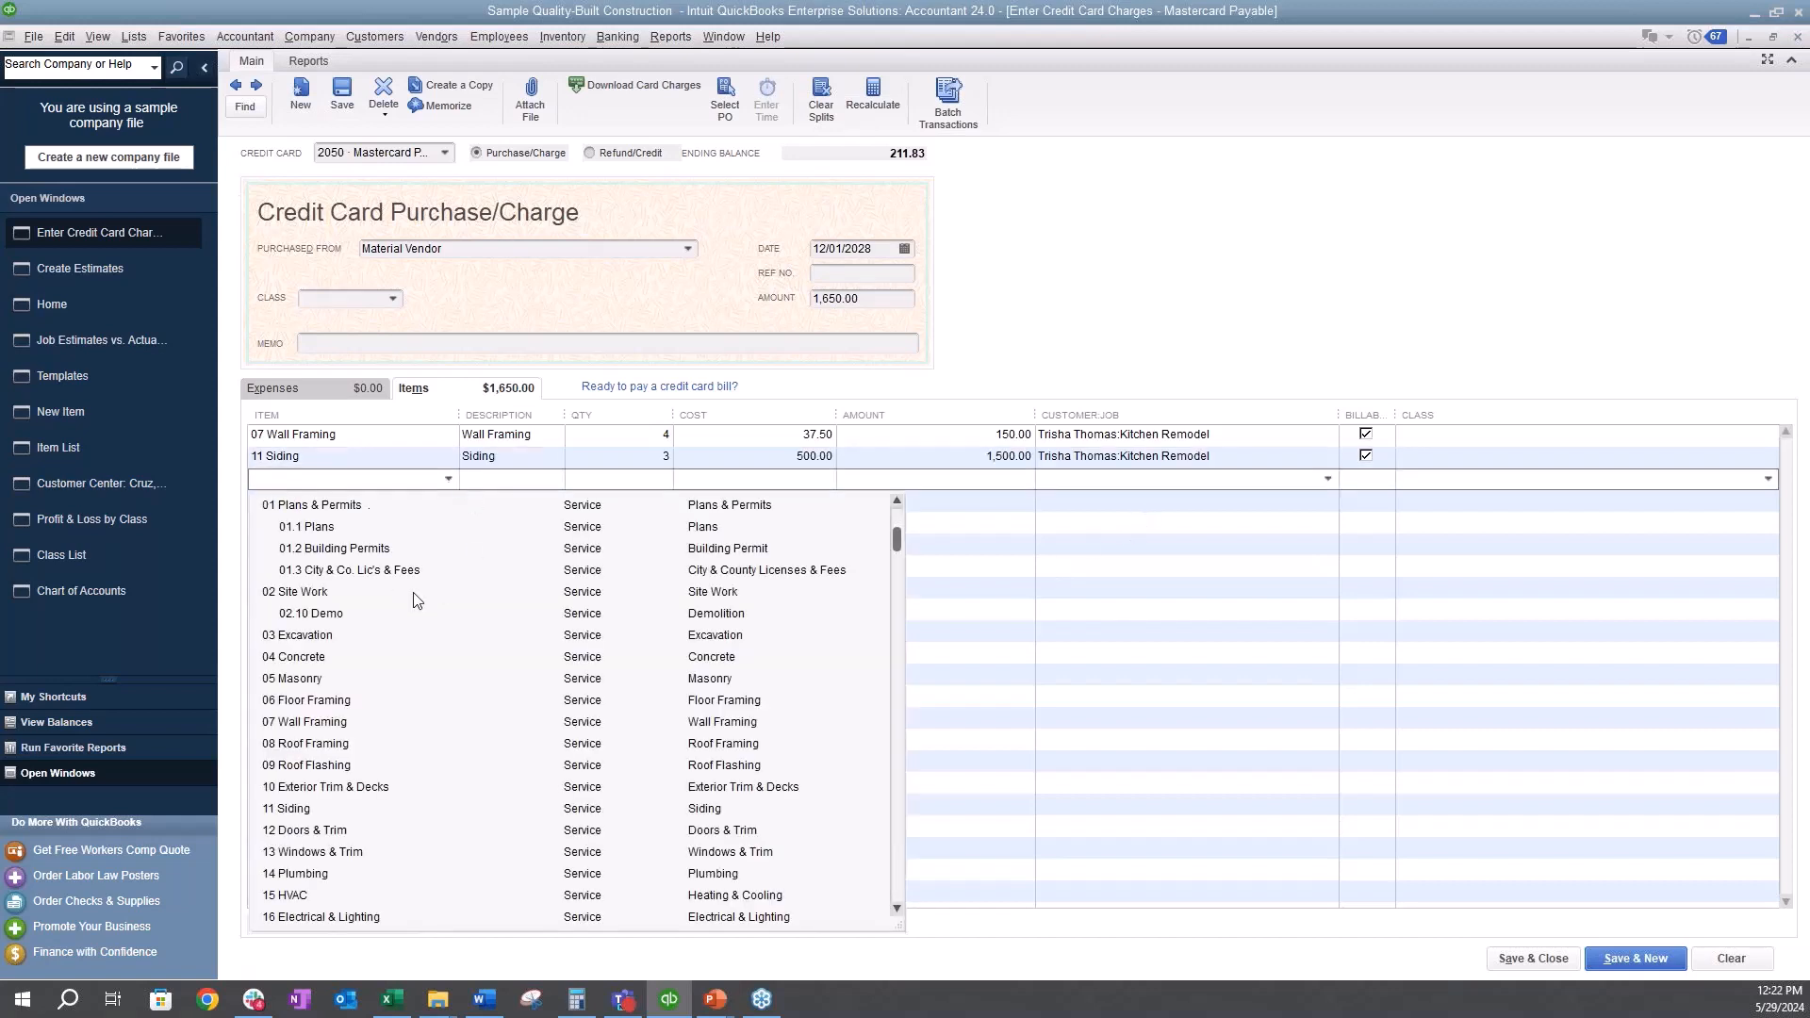
left_click(326, 809)
left_click(1329, 480)
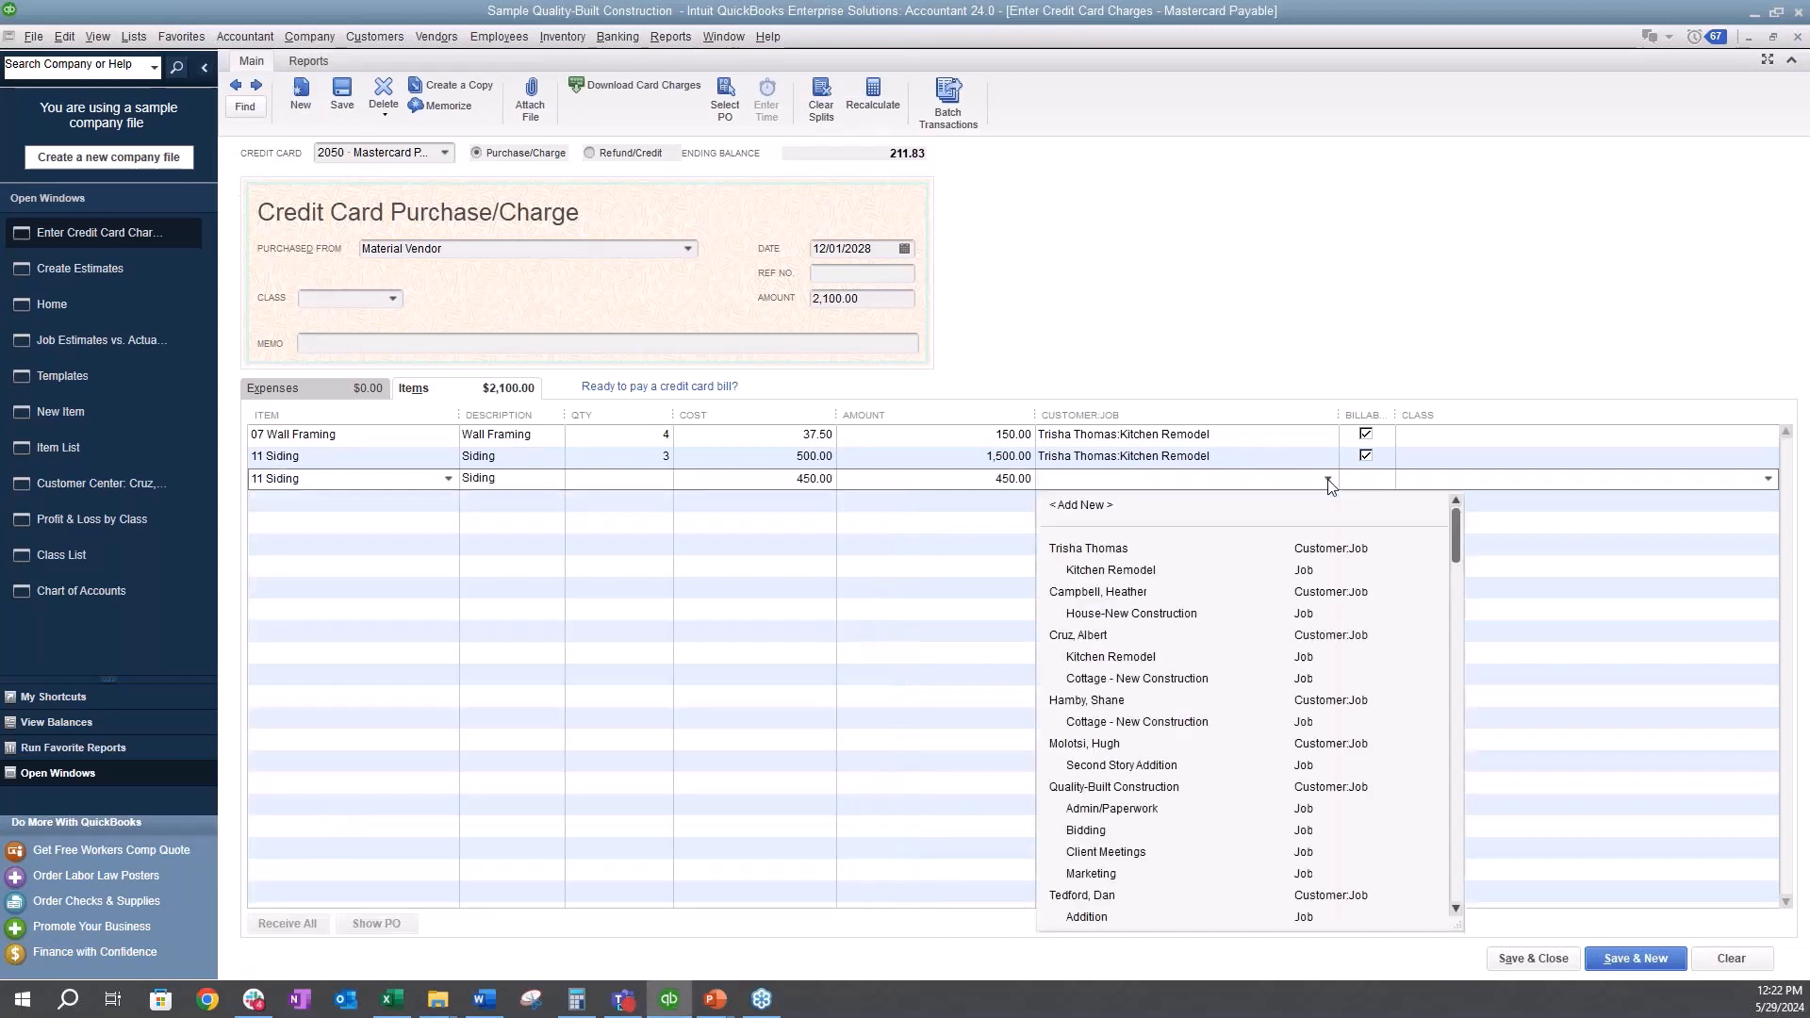
left_click(1181, 613)
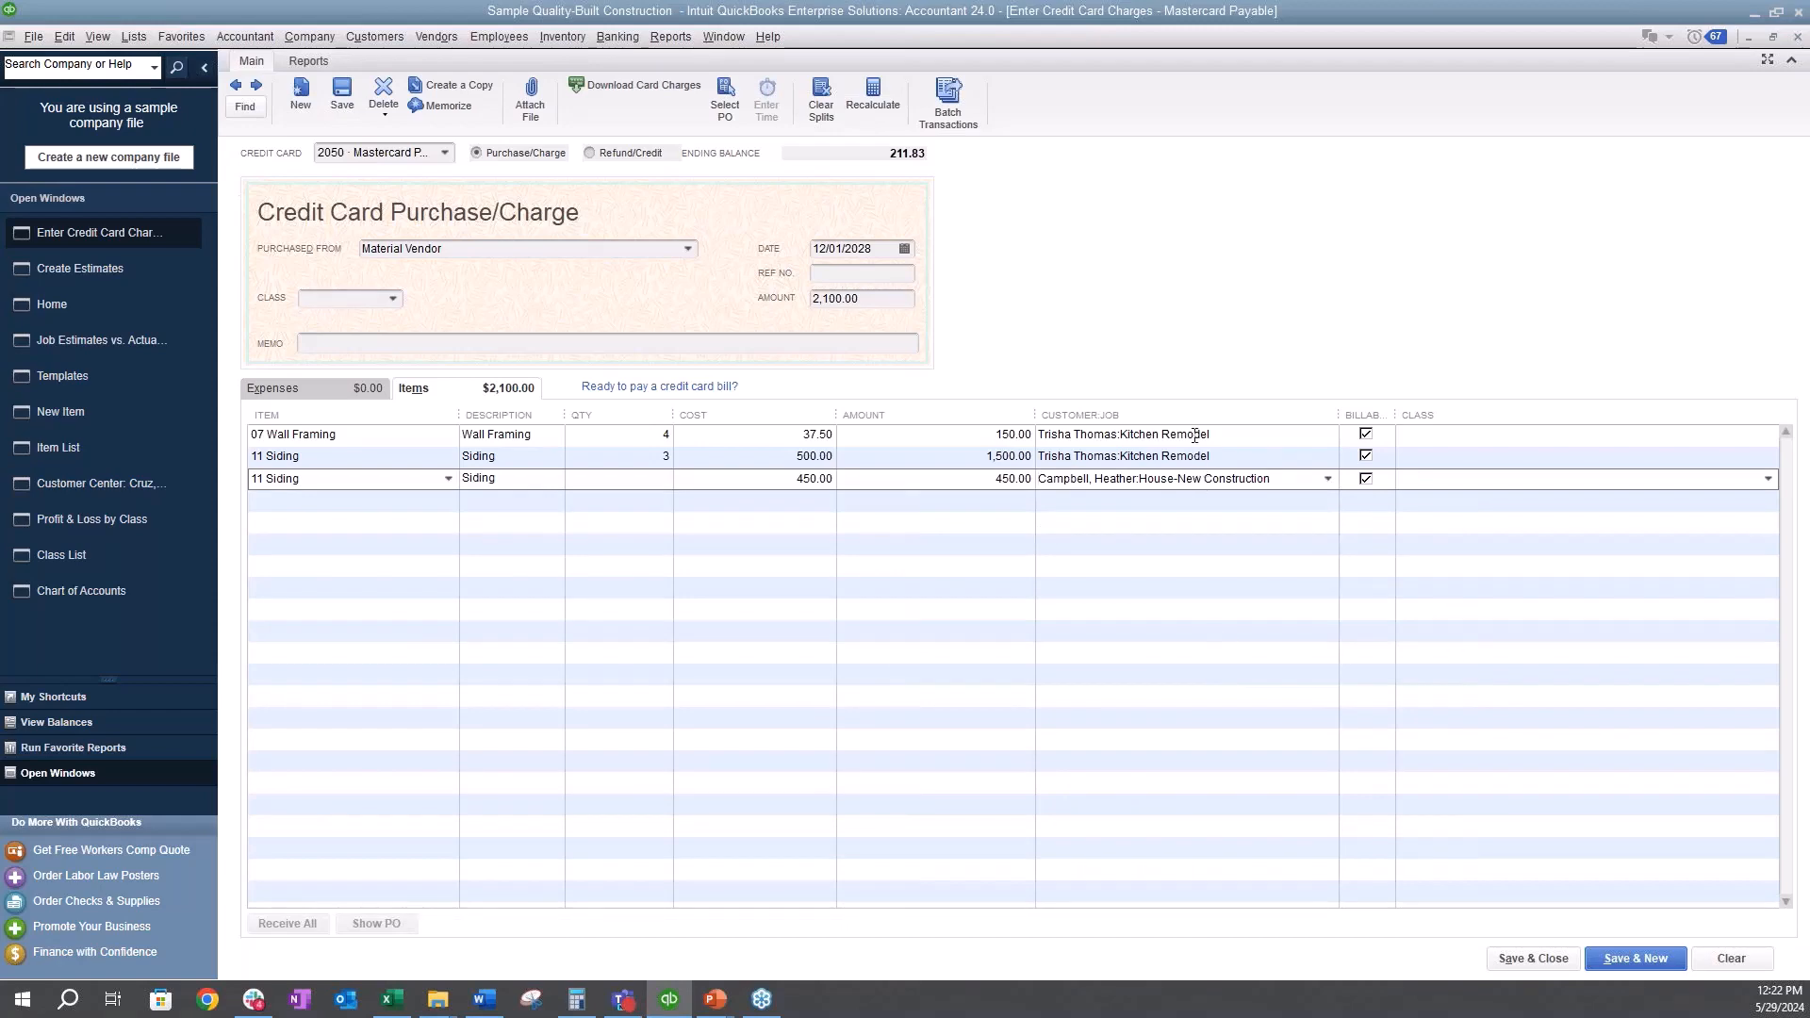
- Assign the Remodel class to the charge's Wall Framing line and first Siding line
left_click(1681, 433)
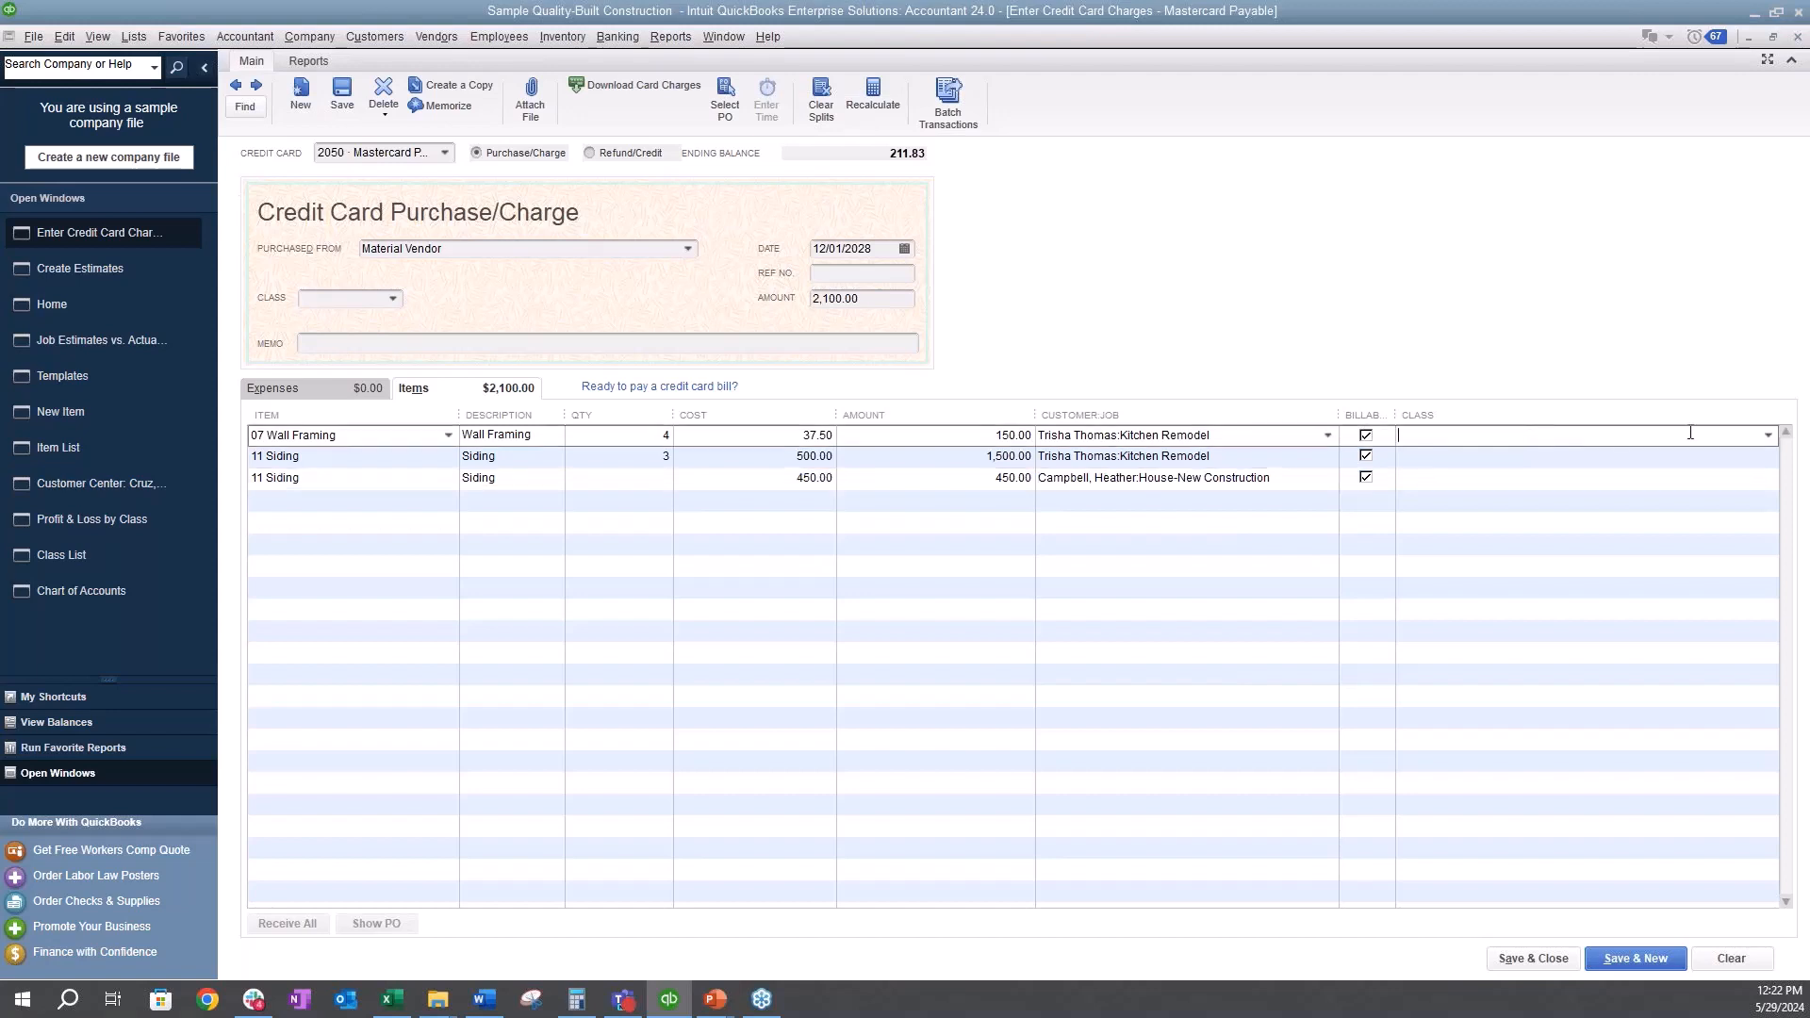
left_click(1769, 435)
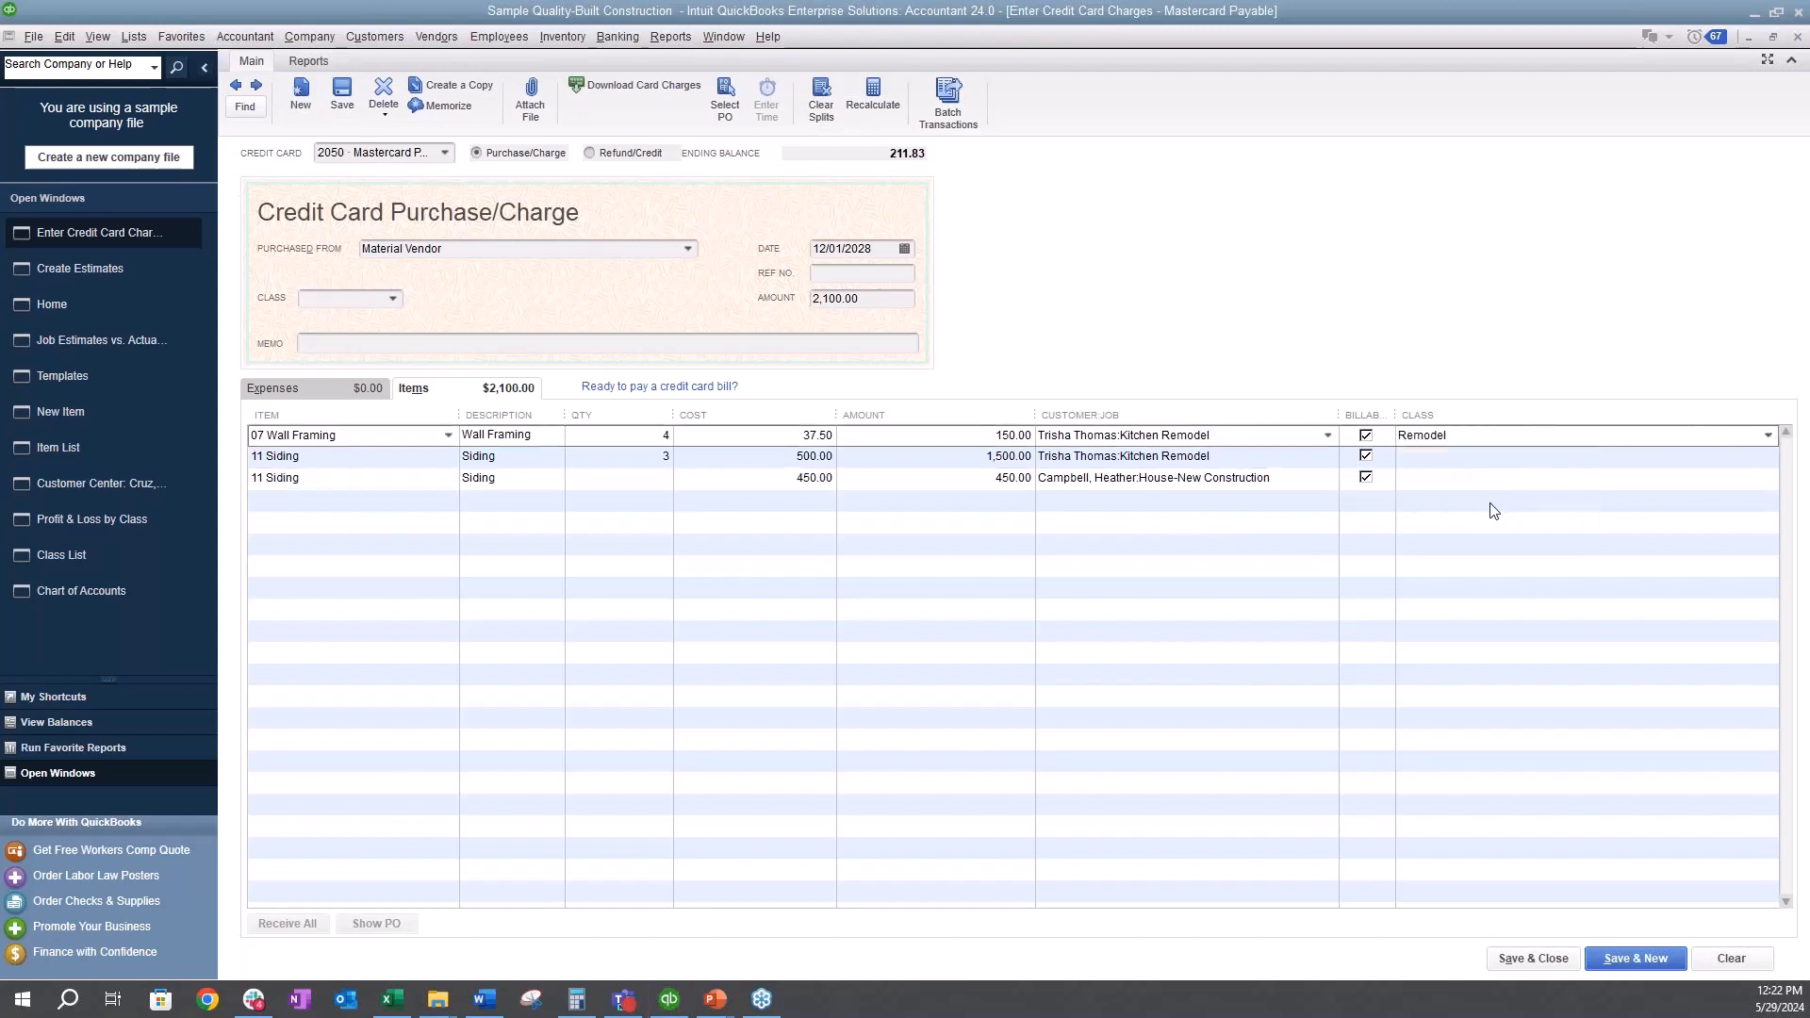
left_click(1502, 509)
left_click(1543, 459)
left_click(1768, 457)
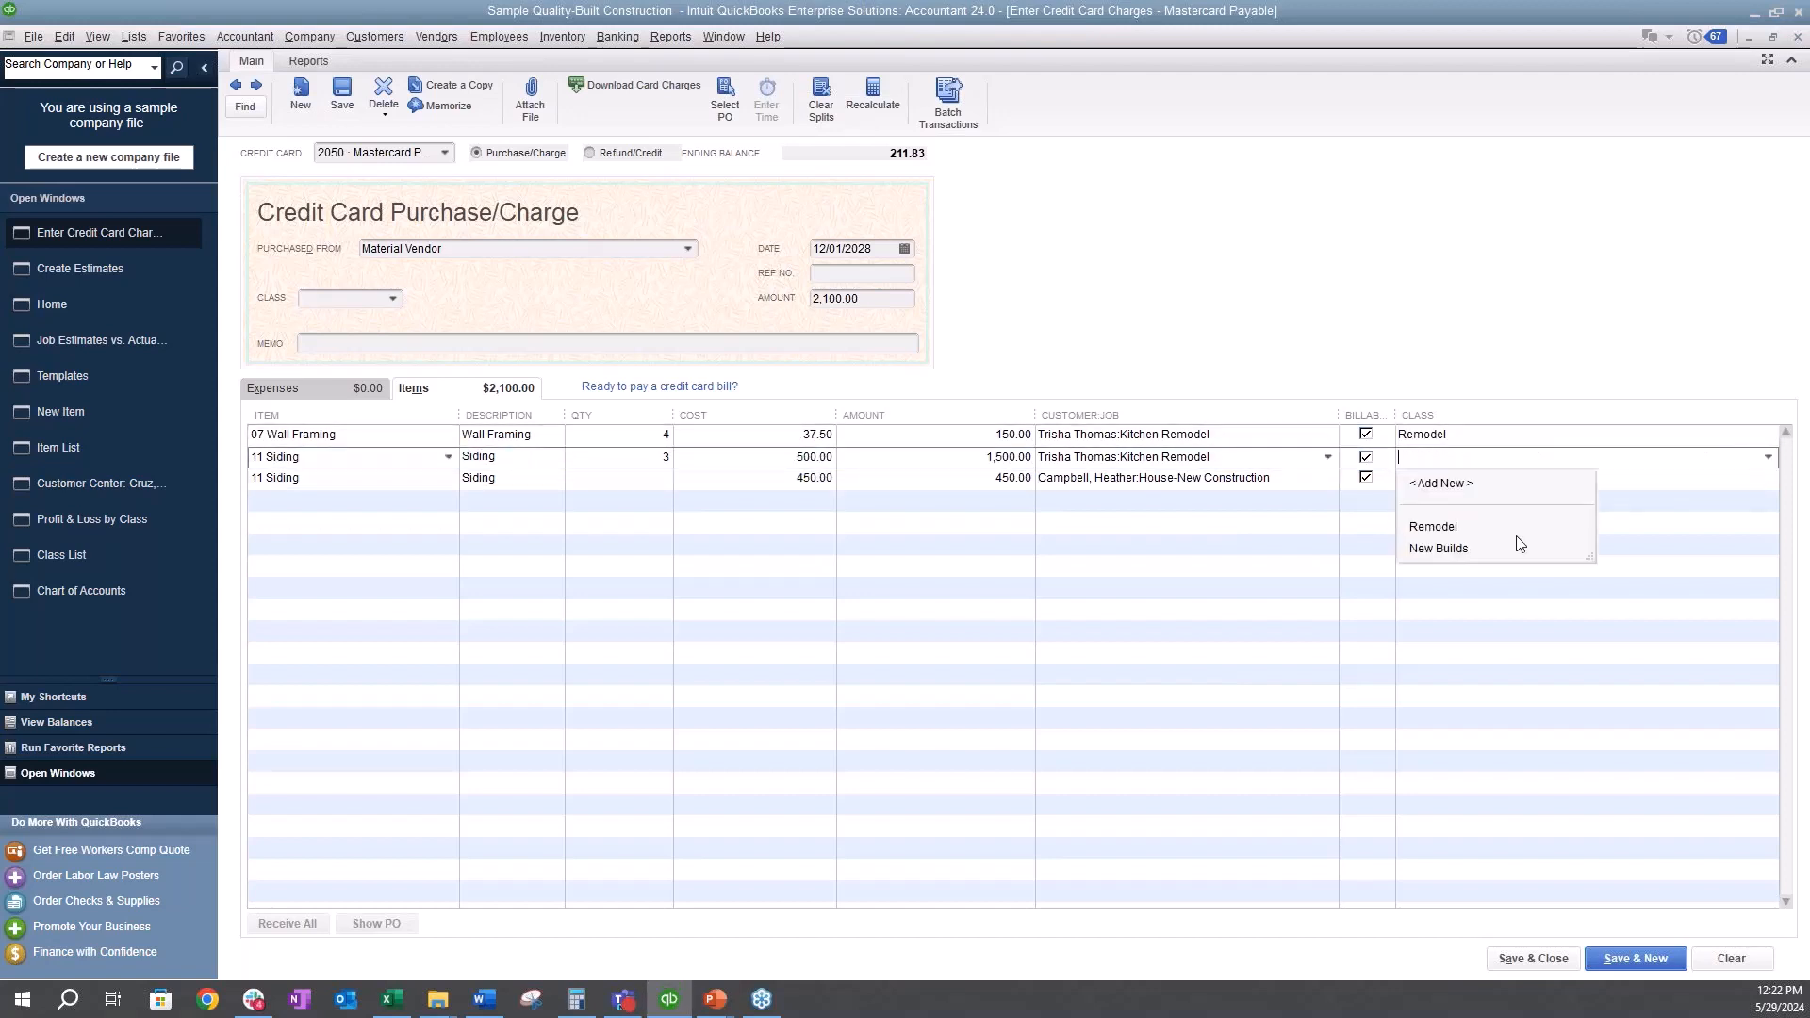
left_click(1474, 528)
- Assign the New Builds class to the House-New Construction Siding line and save the charge
left_click(1509, 479)
left_click(1768, 478)
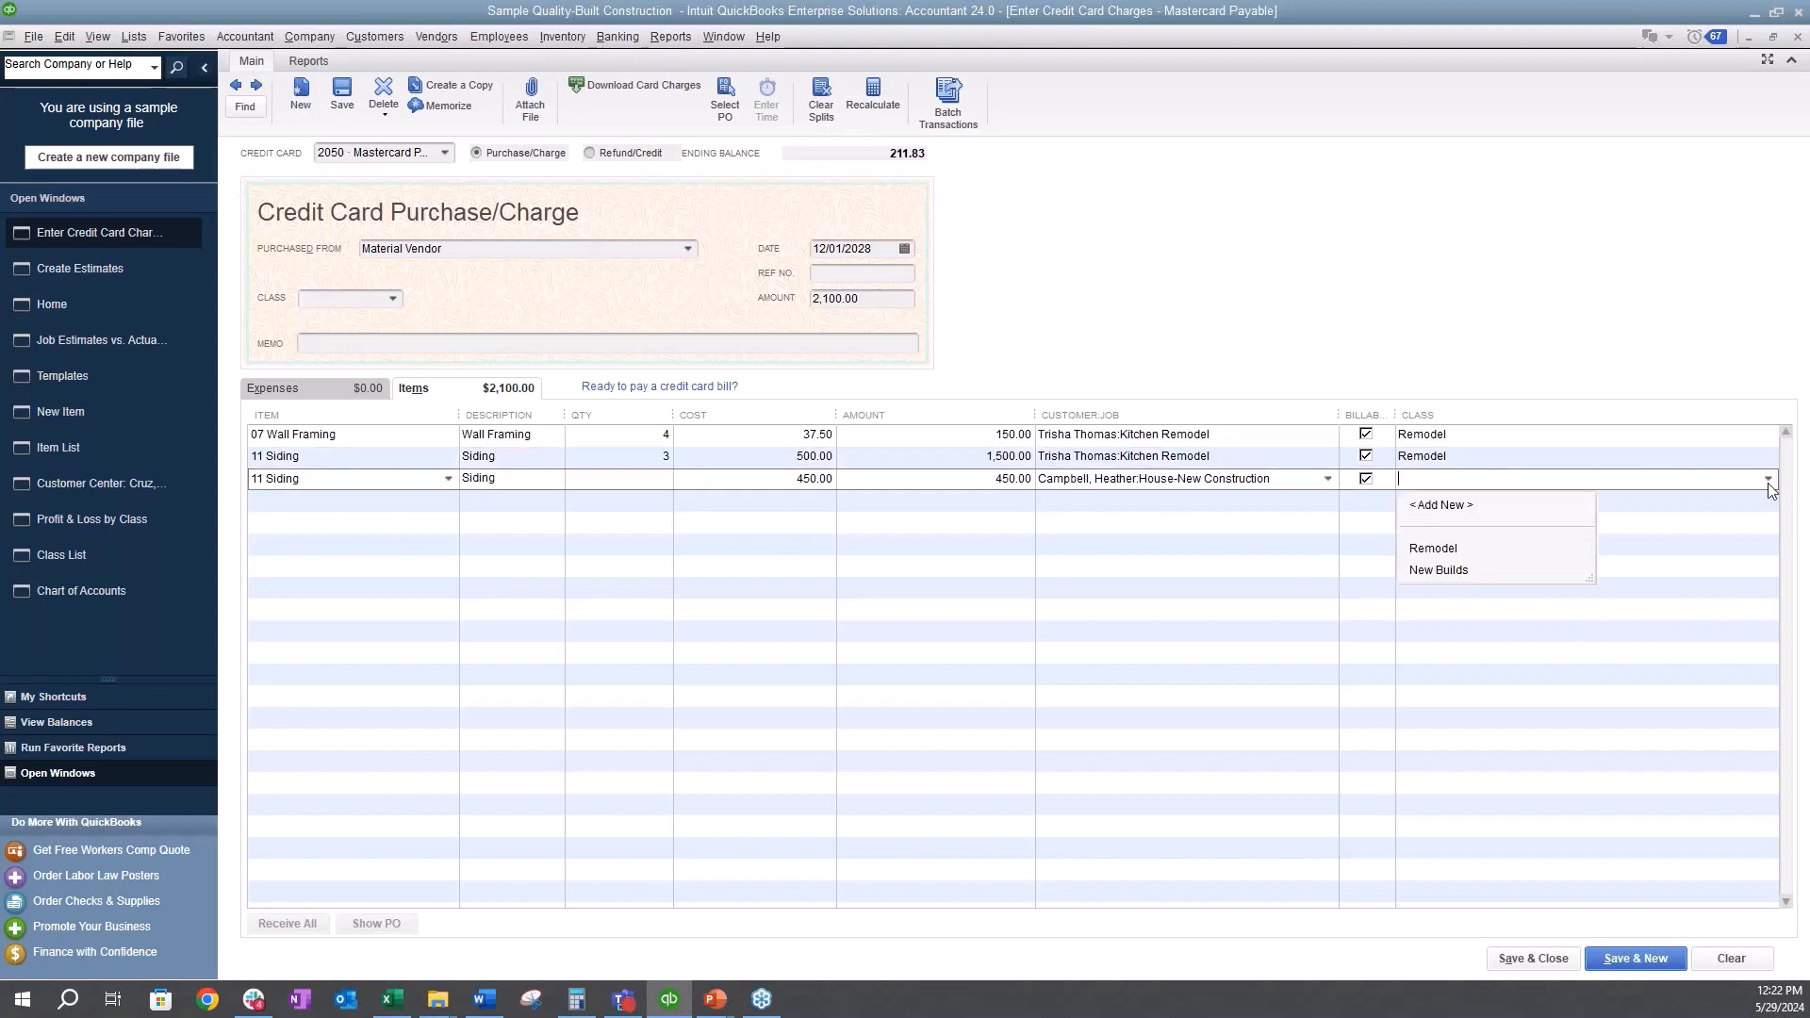
left_click(1433, 570)
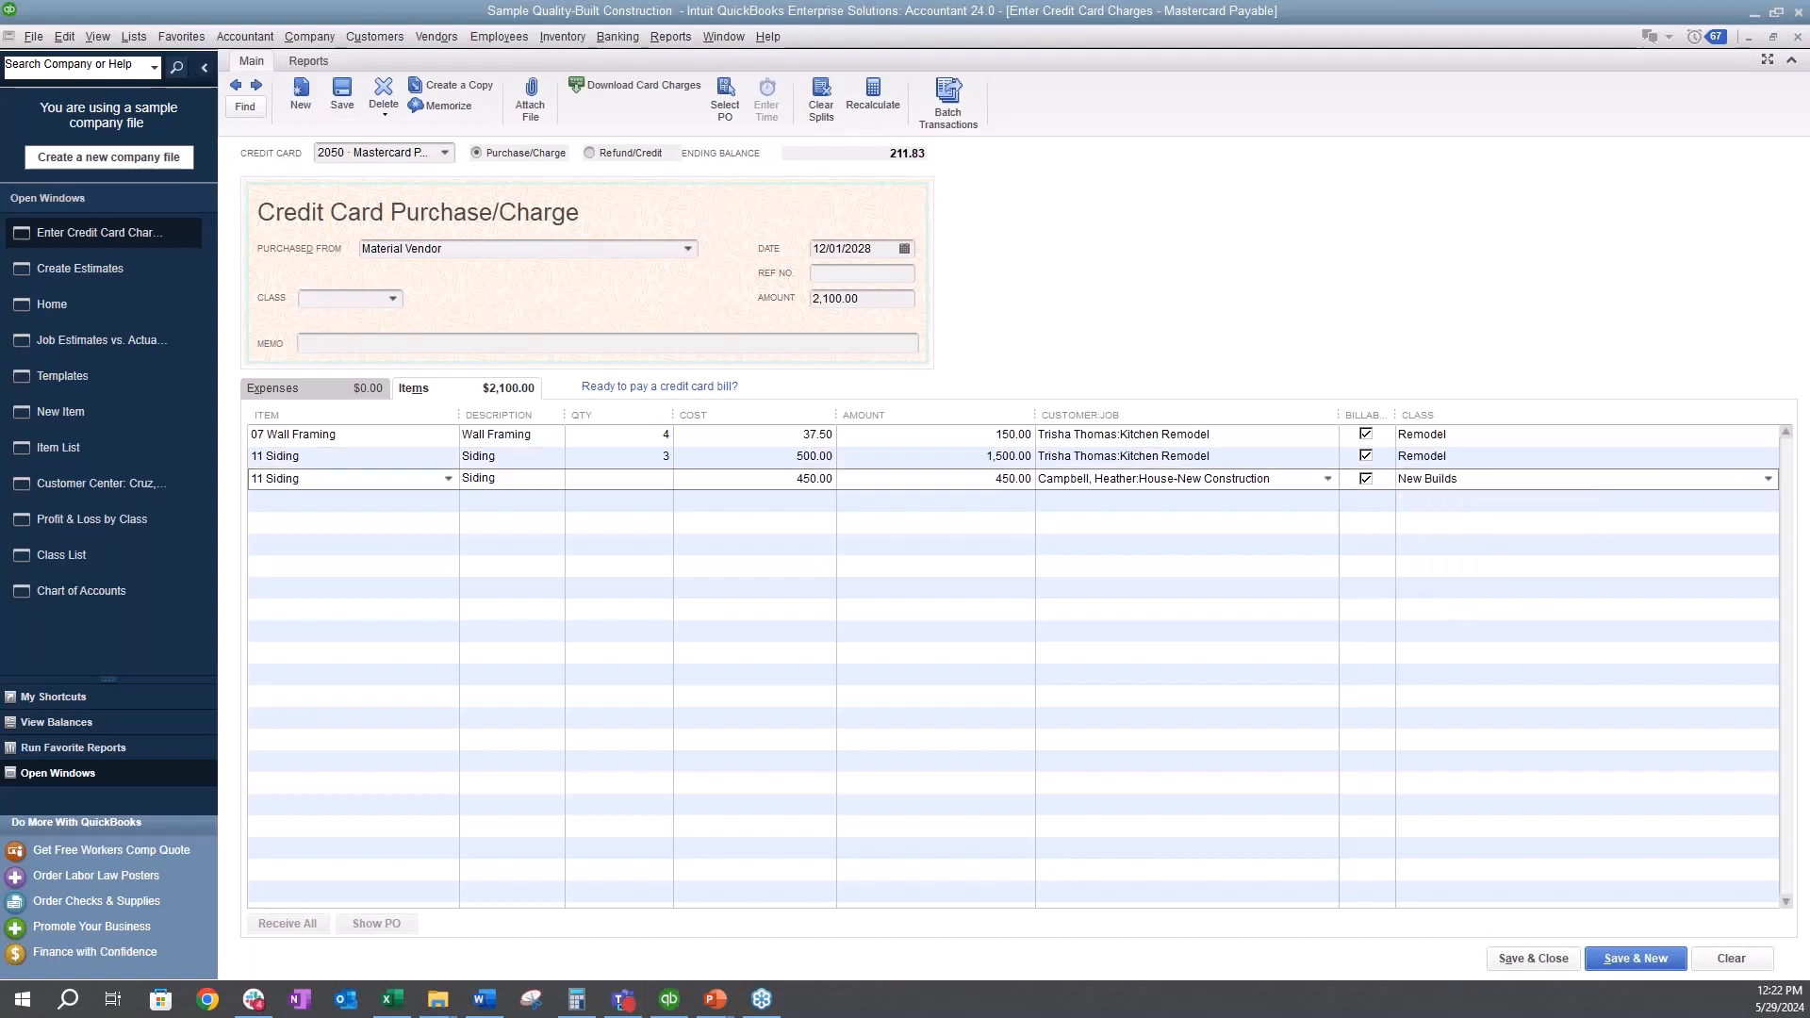
left_click(344, 95)
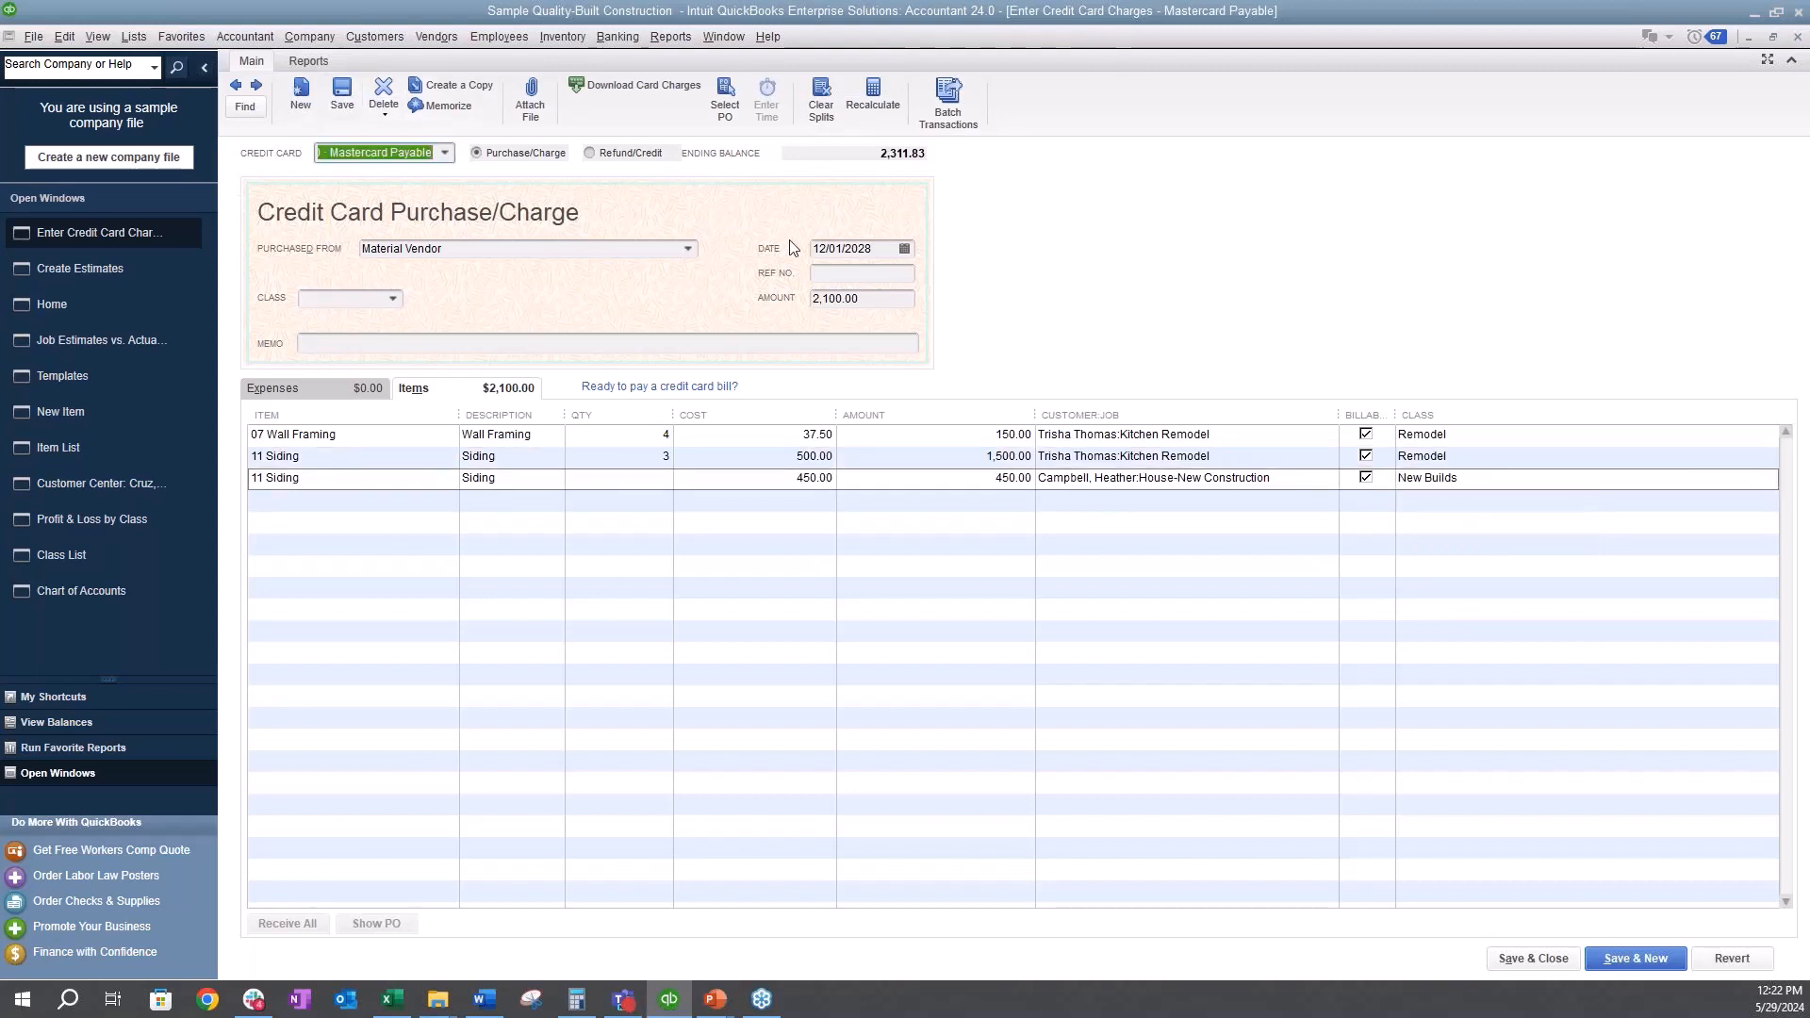
- Review the Job Estimates vs. Actuals report, and create a progress invoice for 10% of the Kitchen Remodel estimate
left_click(101, 339)
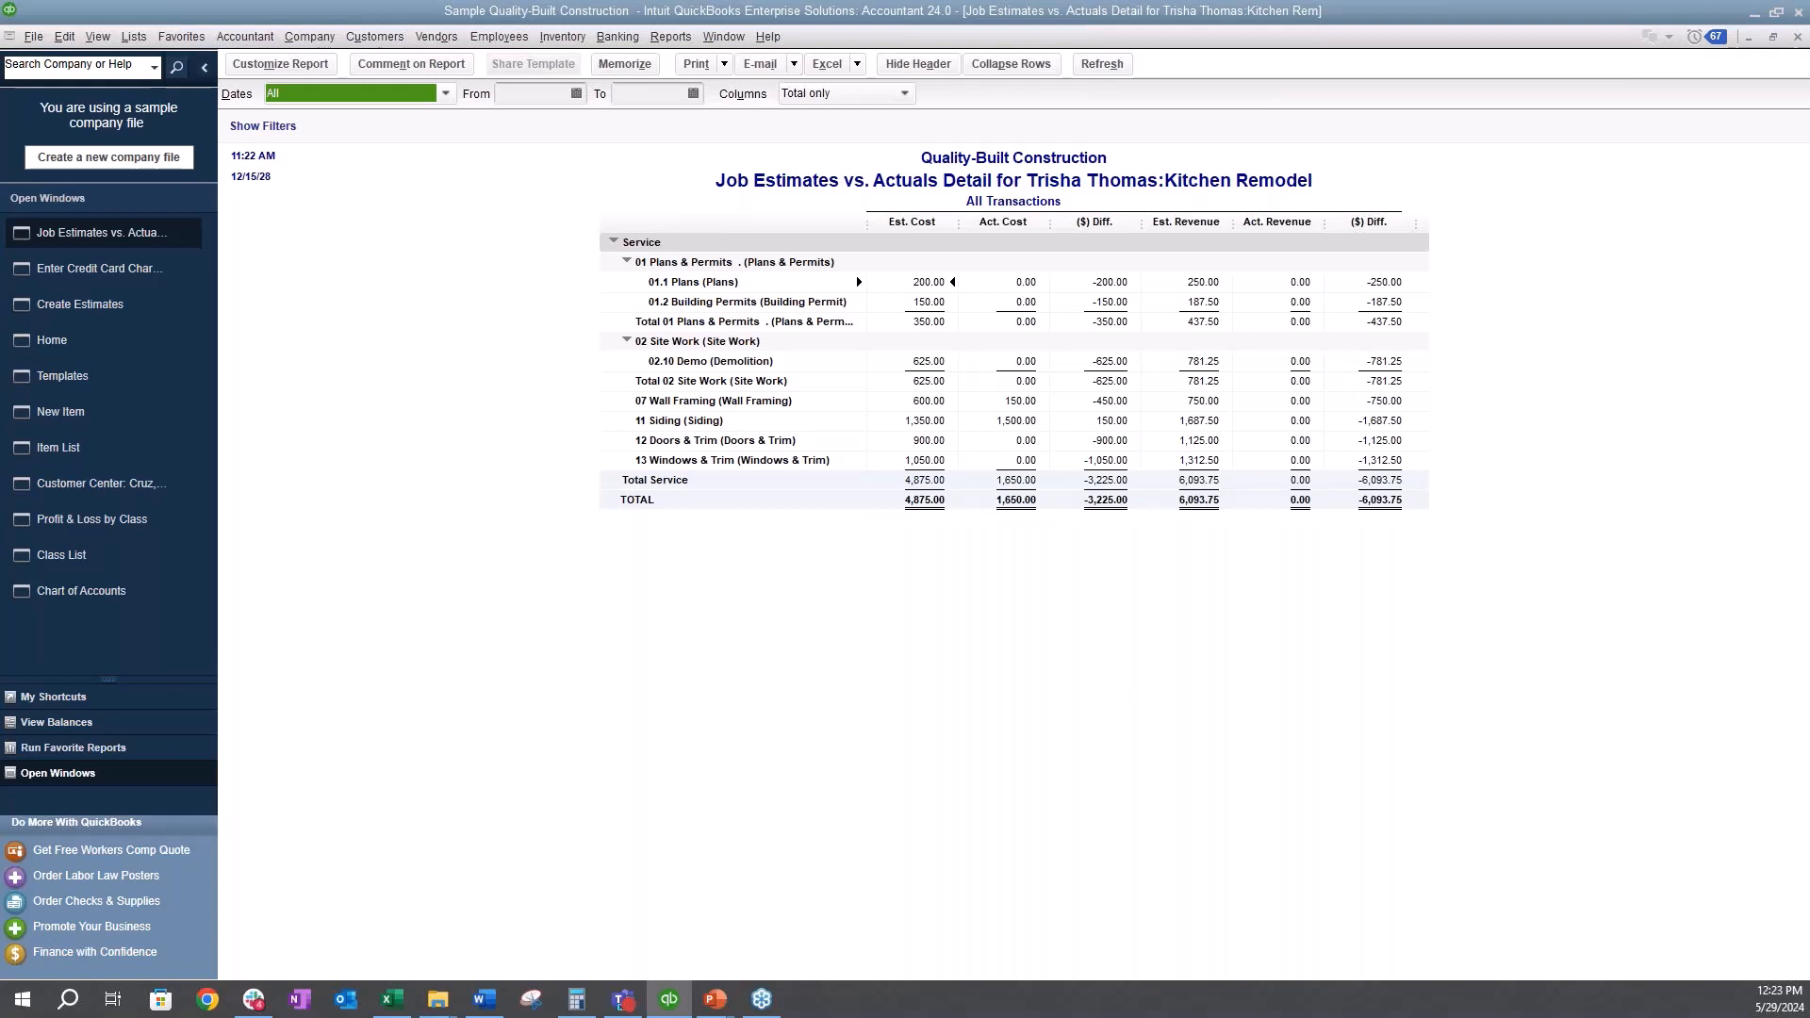
left_click(105, 302)
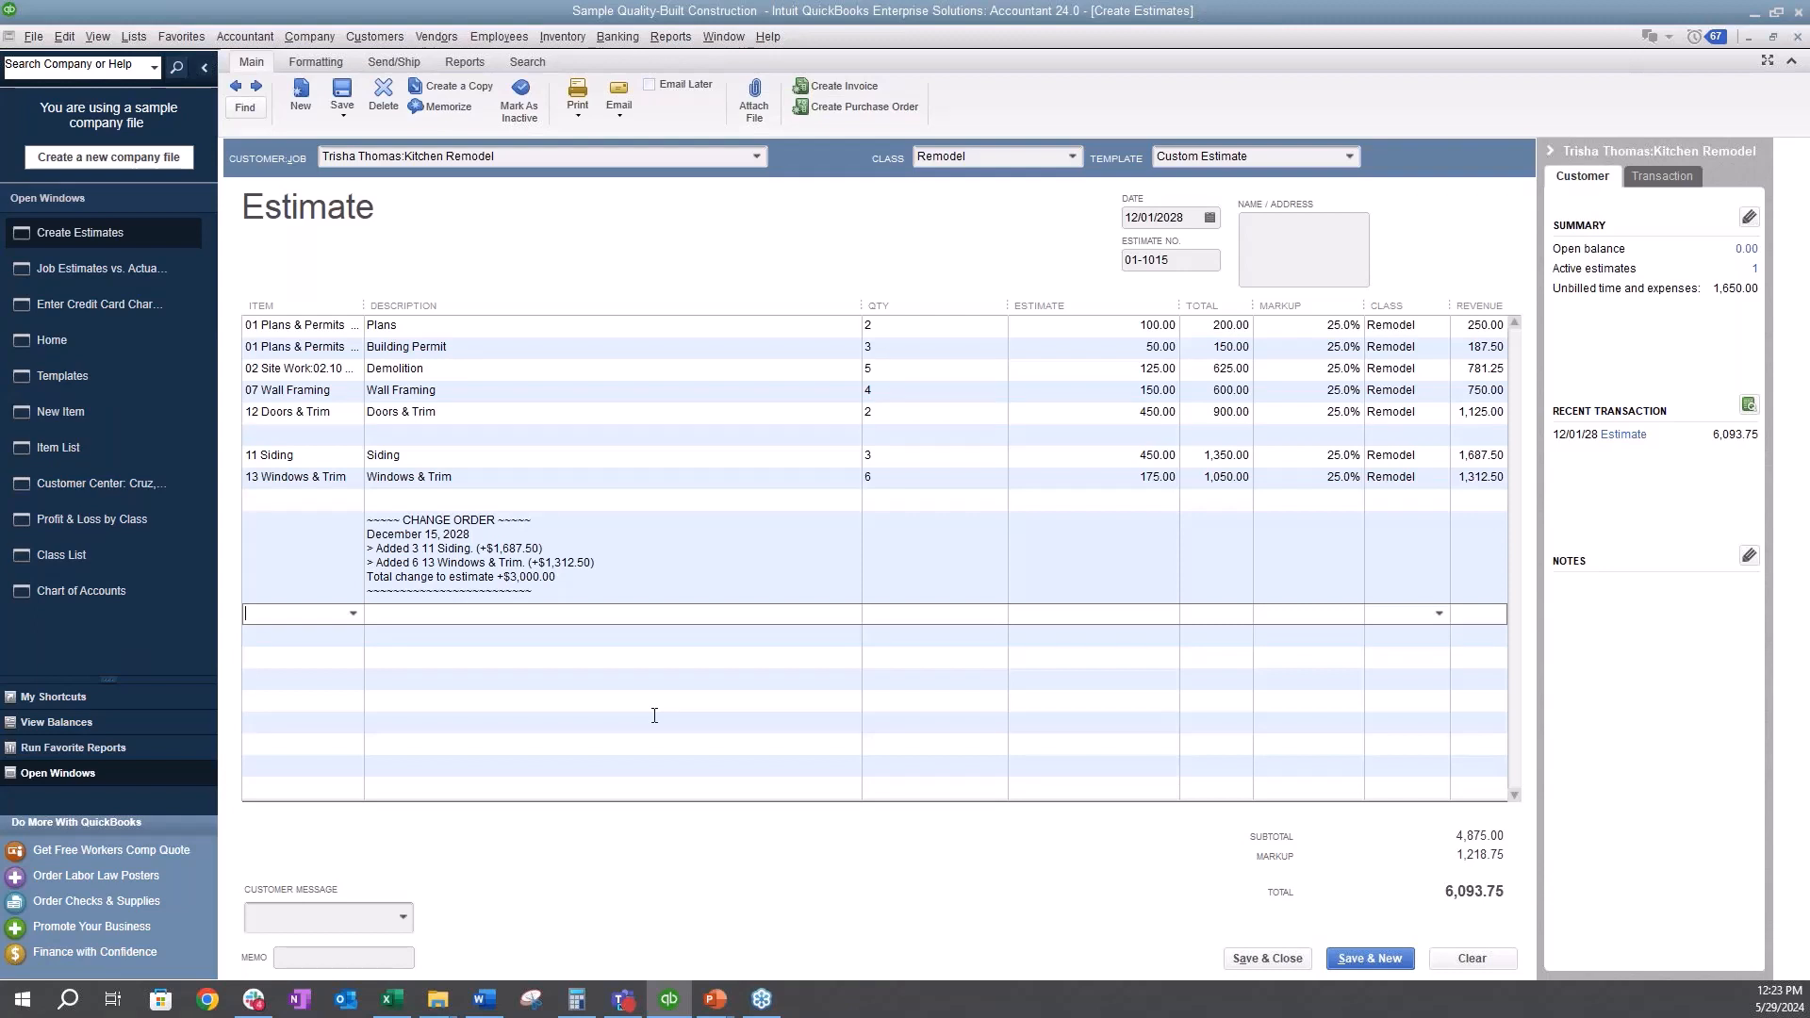
left_click(863, 88)
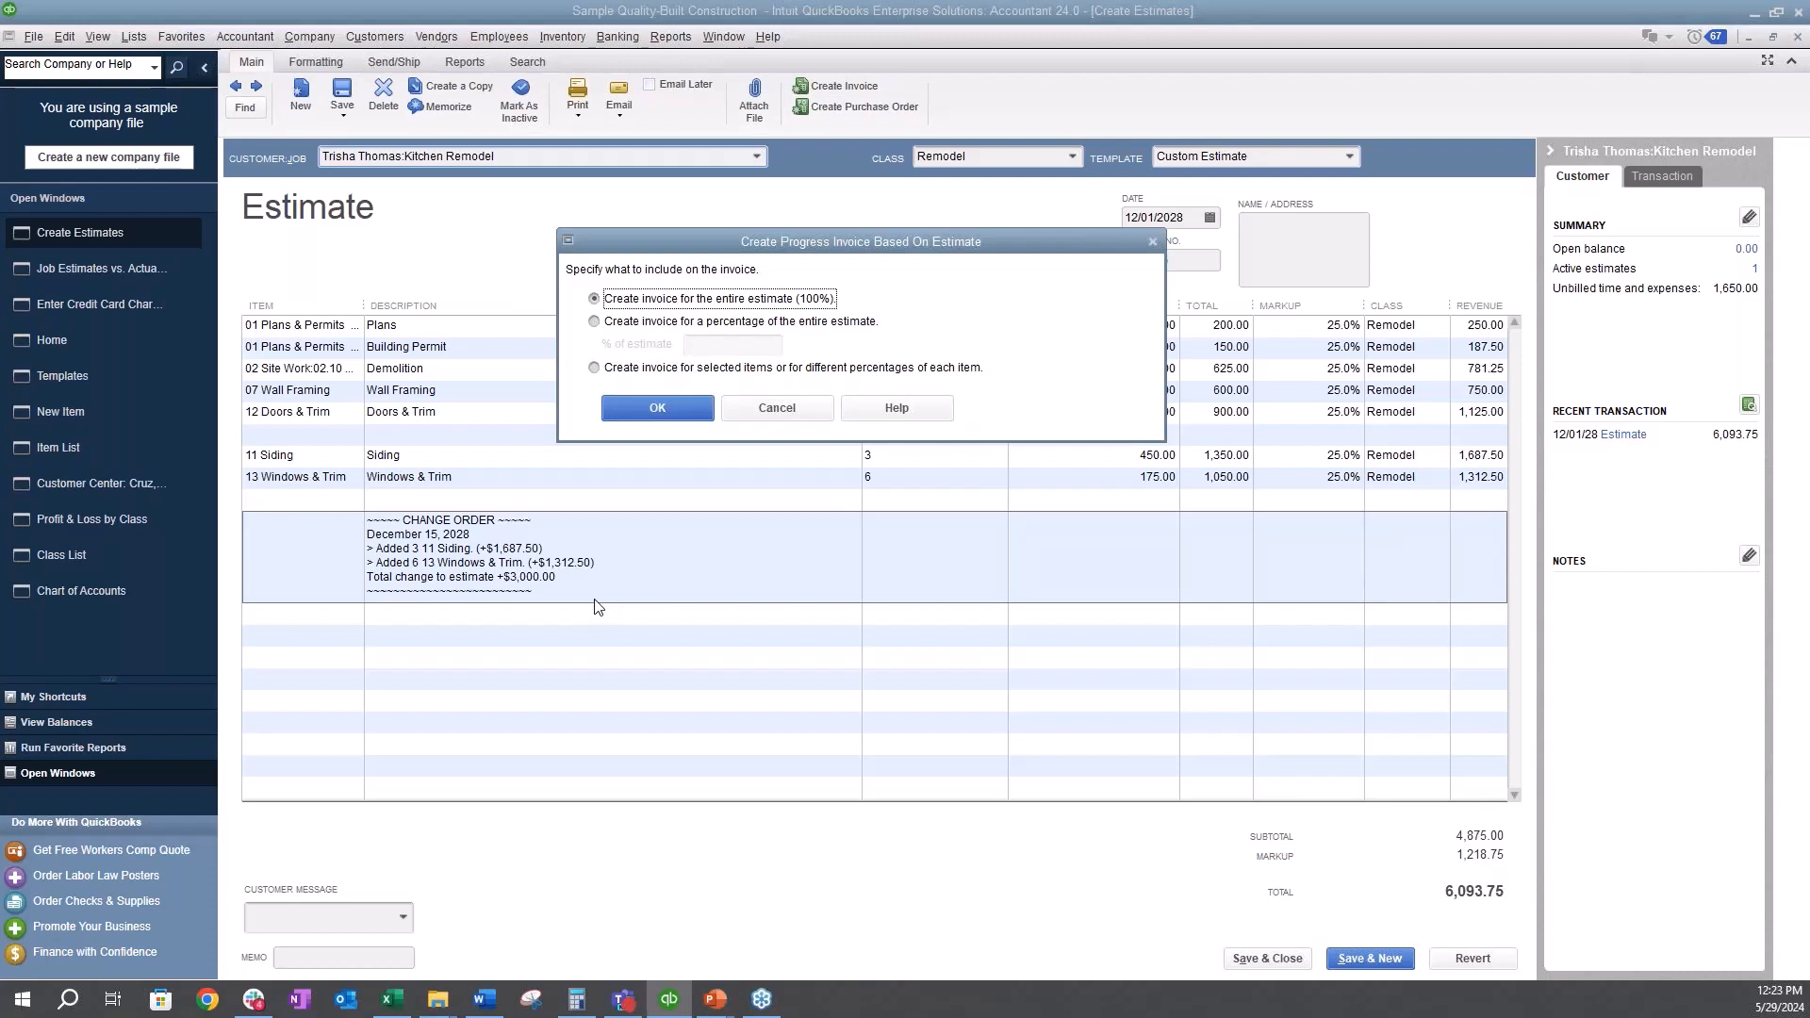
left_click(650, 325)
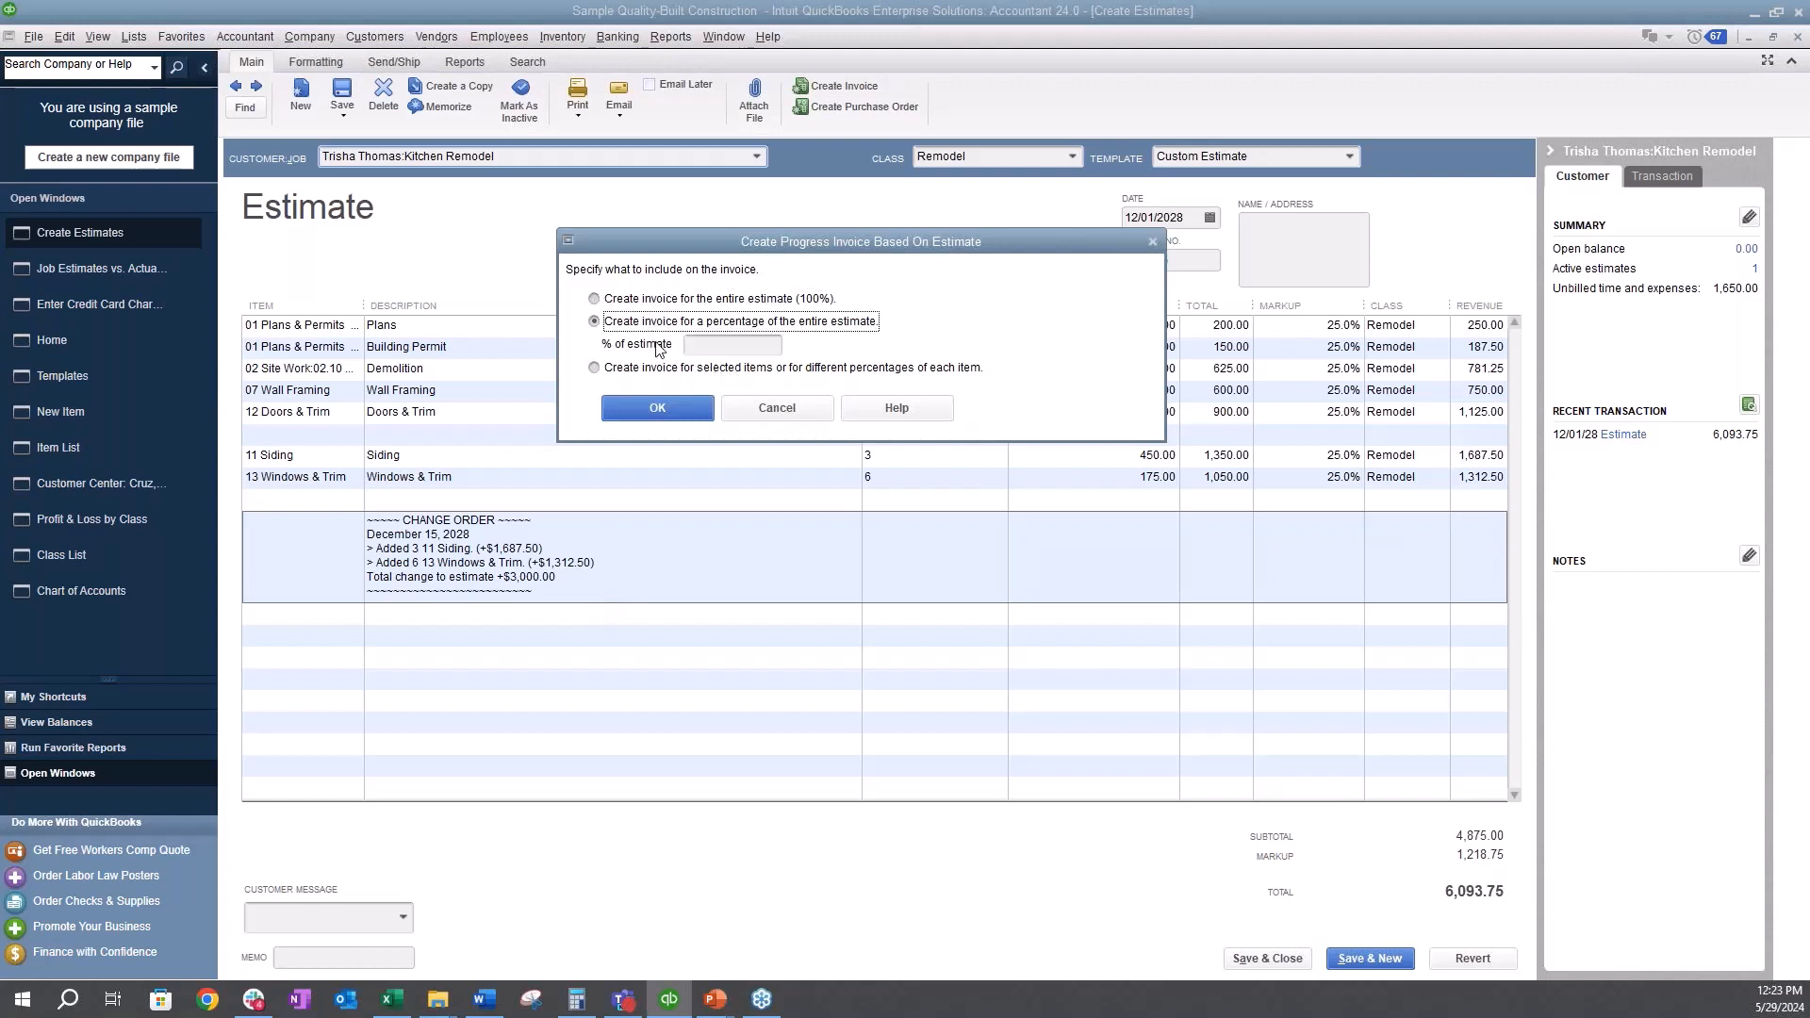
left_click(720, 346)
type("10")
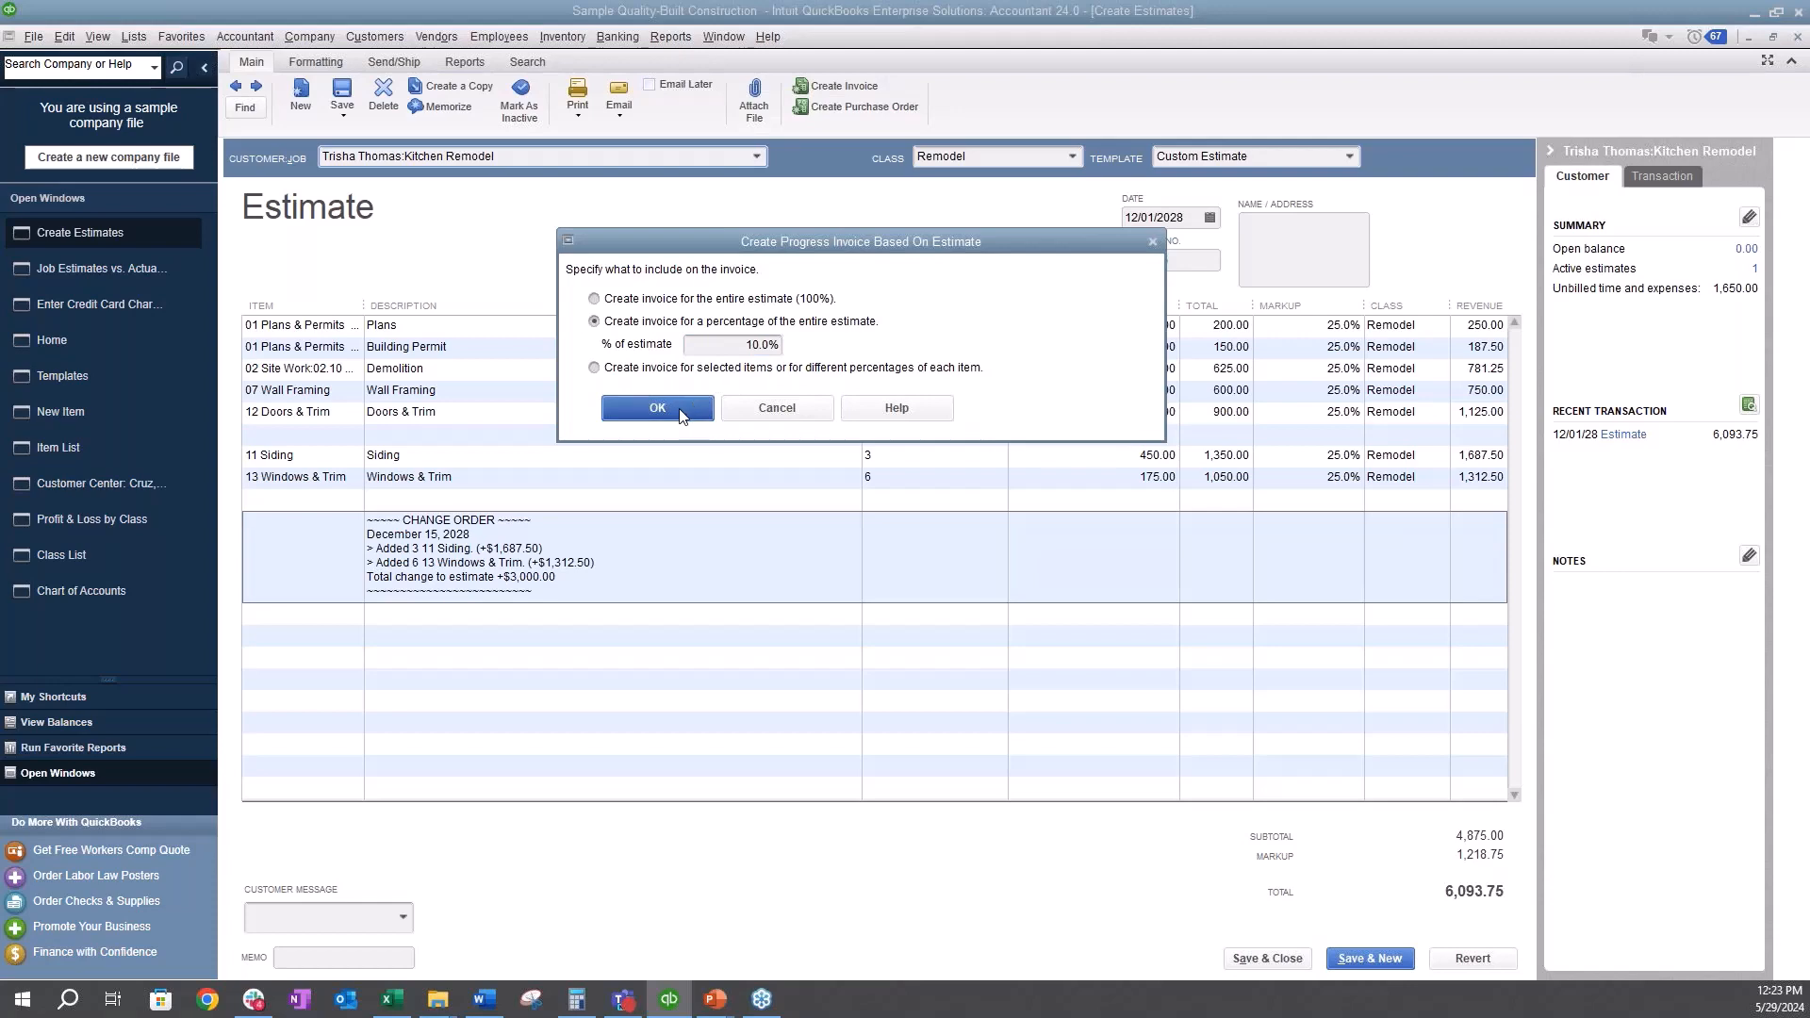
left_click(680, 412)
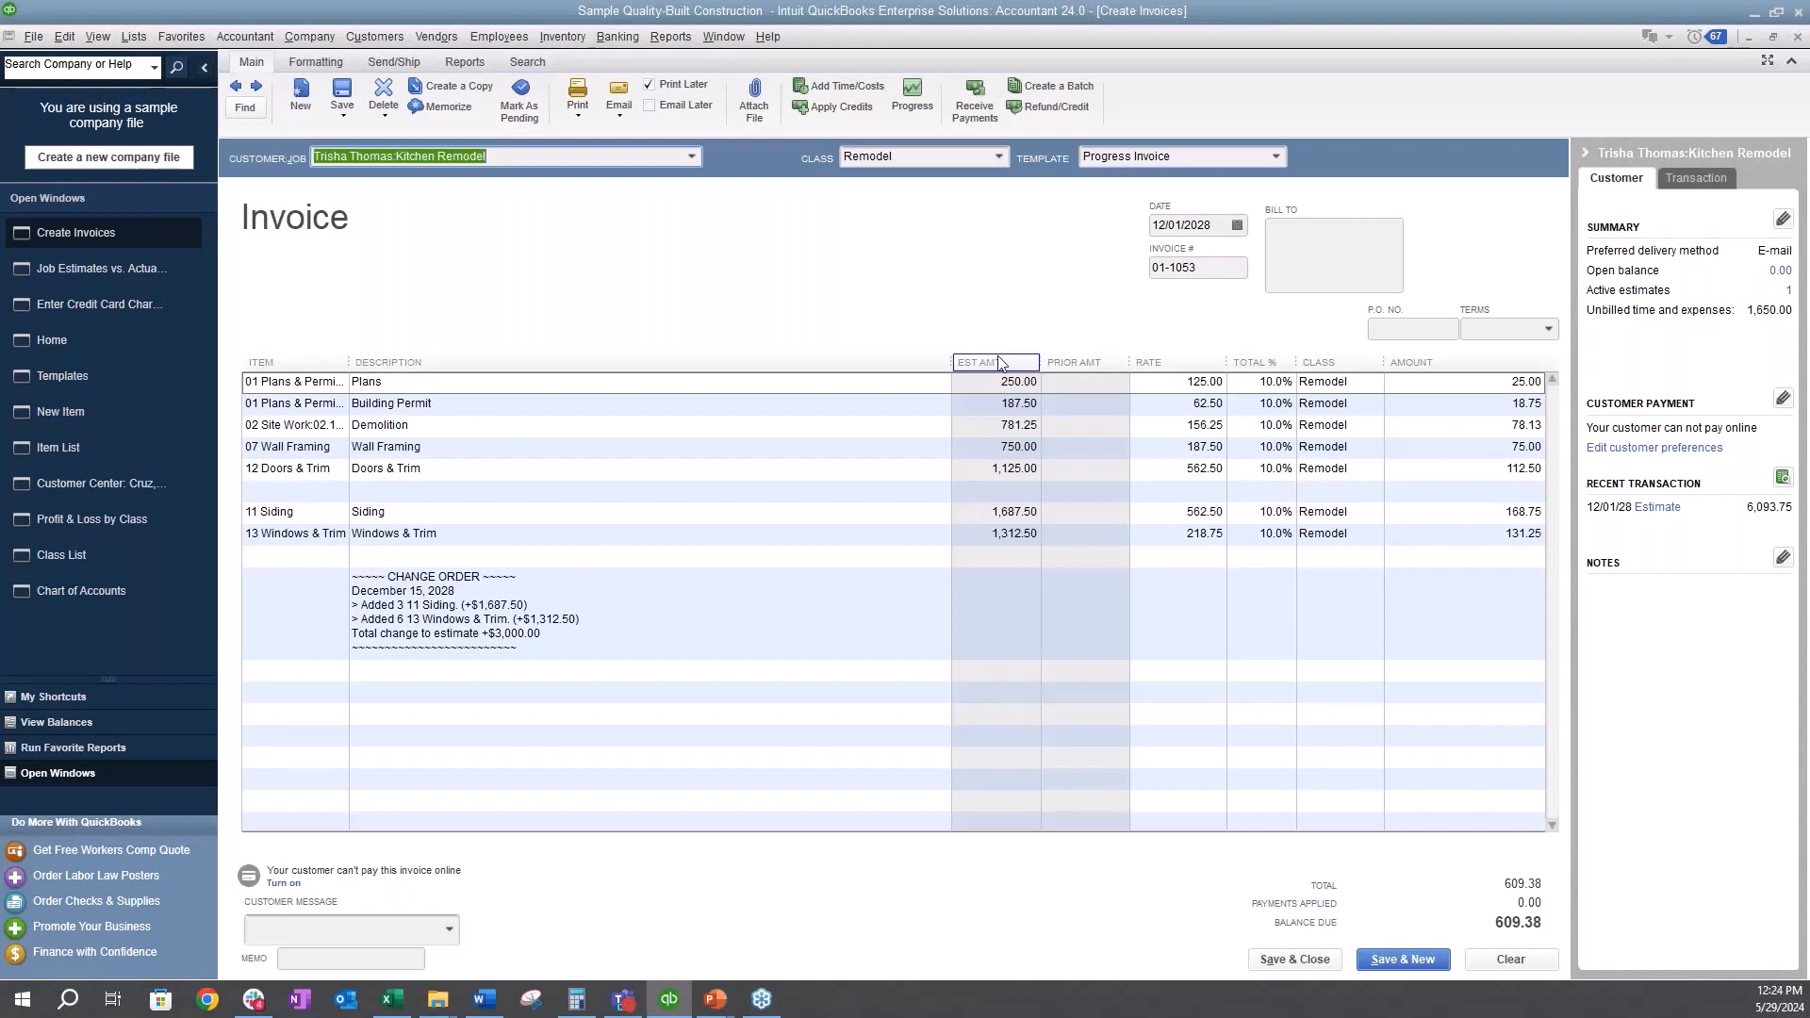
- Narrow the progress invoice's Description column to widen the other columns, and save the invoice
left_click_drag(950, 362, 589, 389)
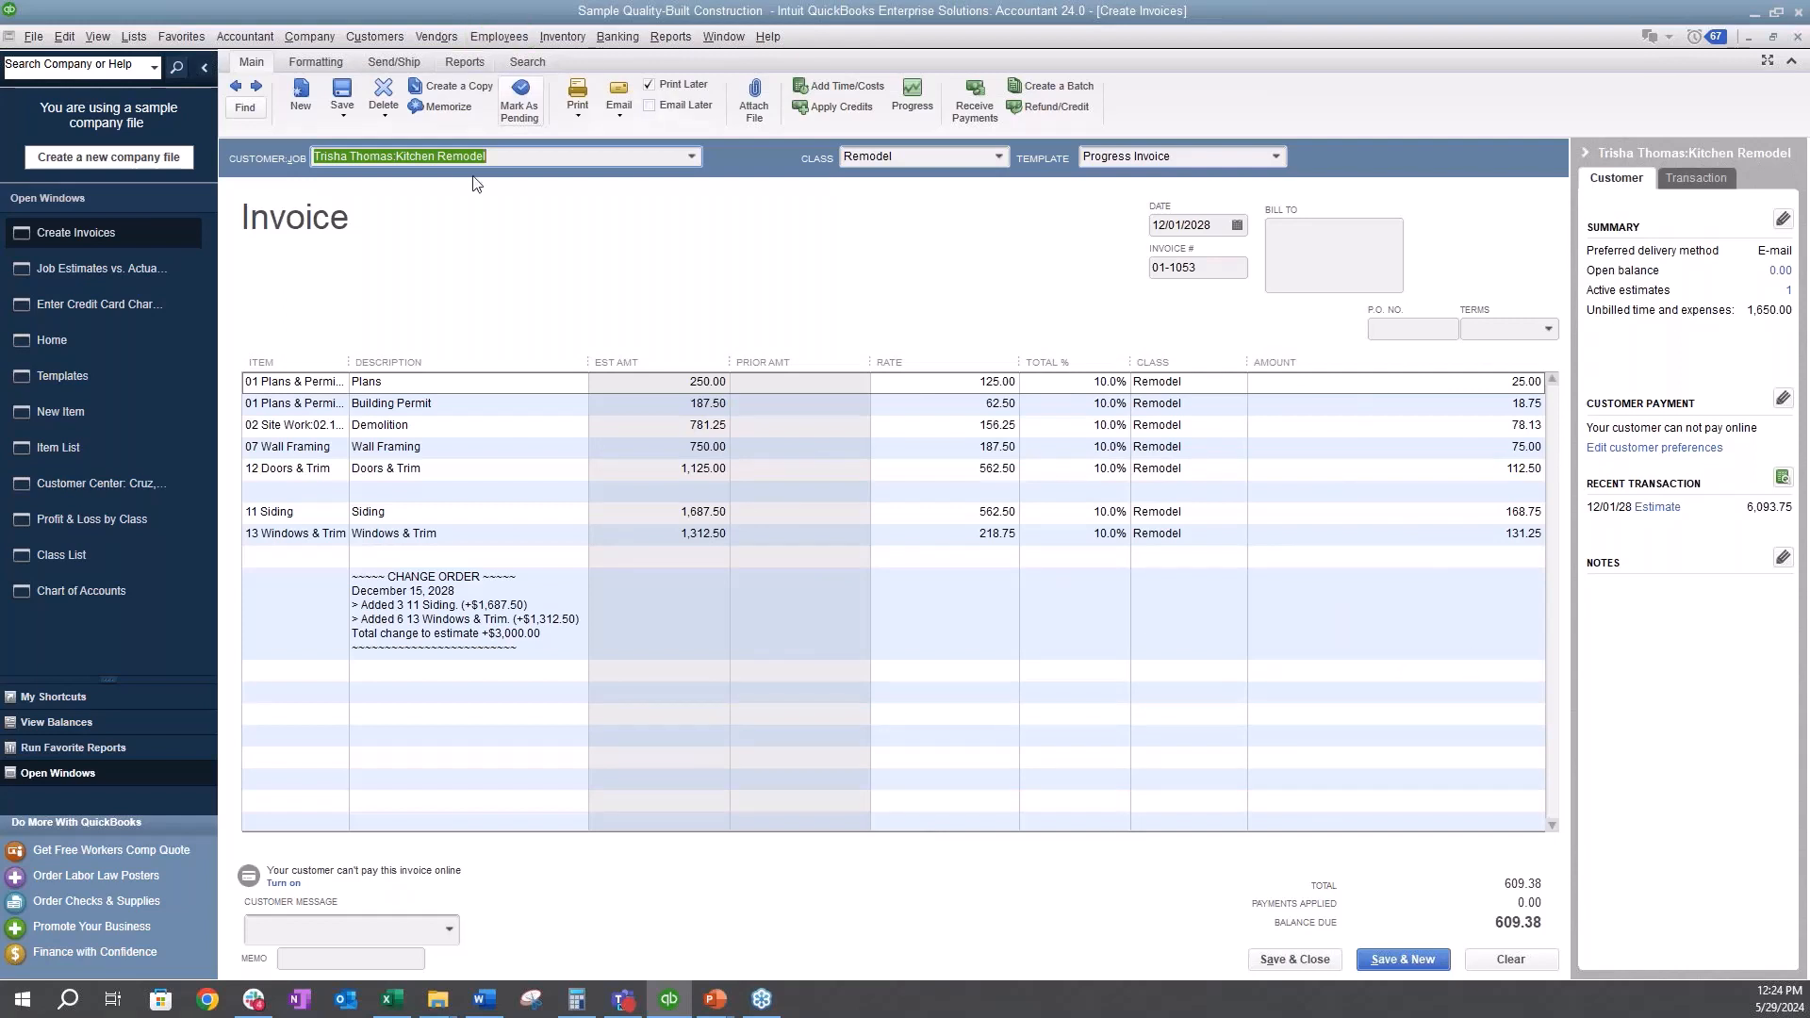
left_click(342, 95)
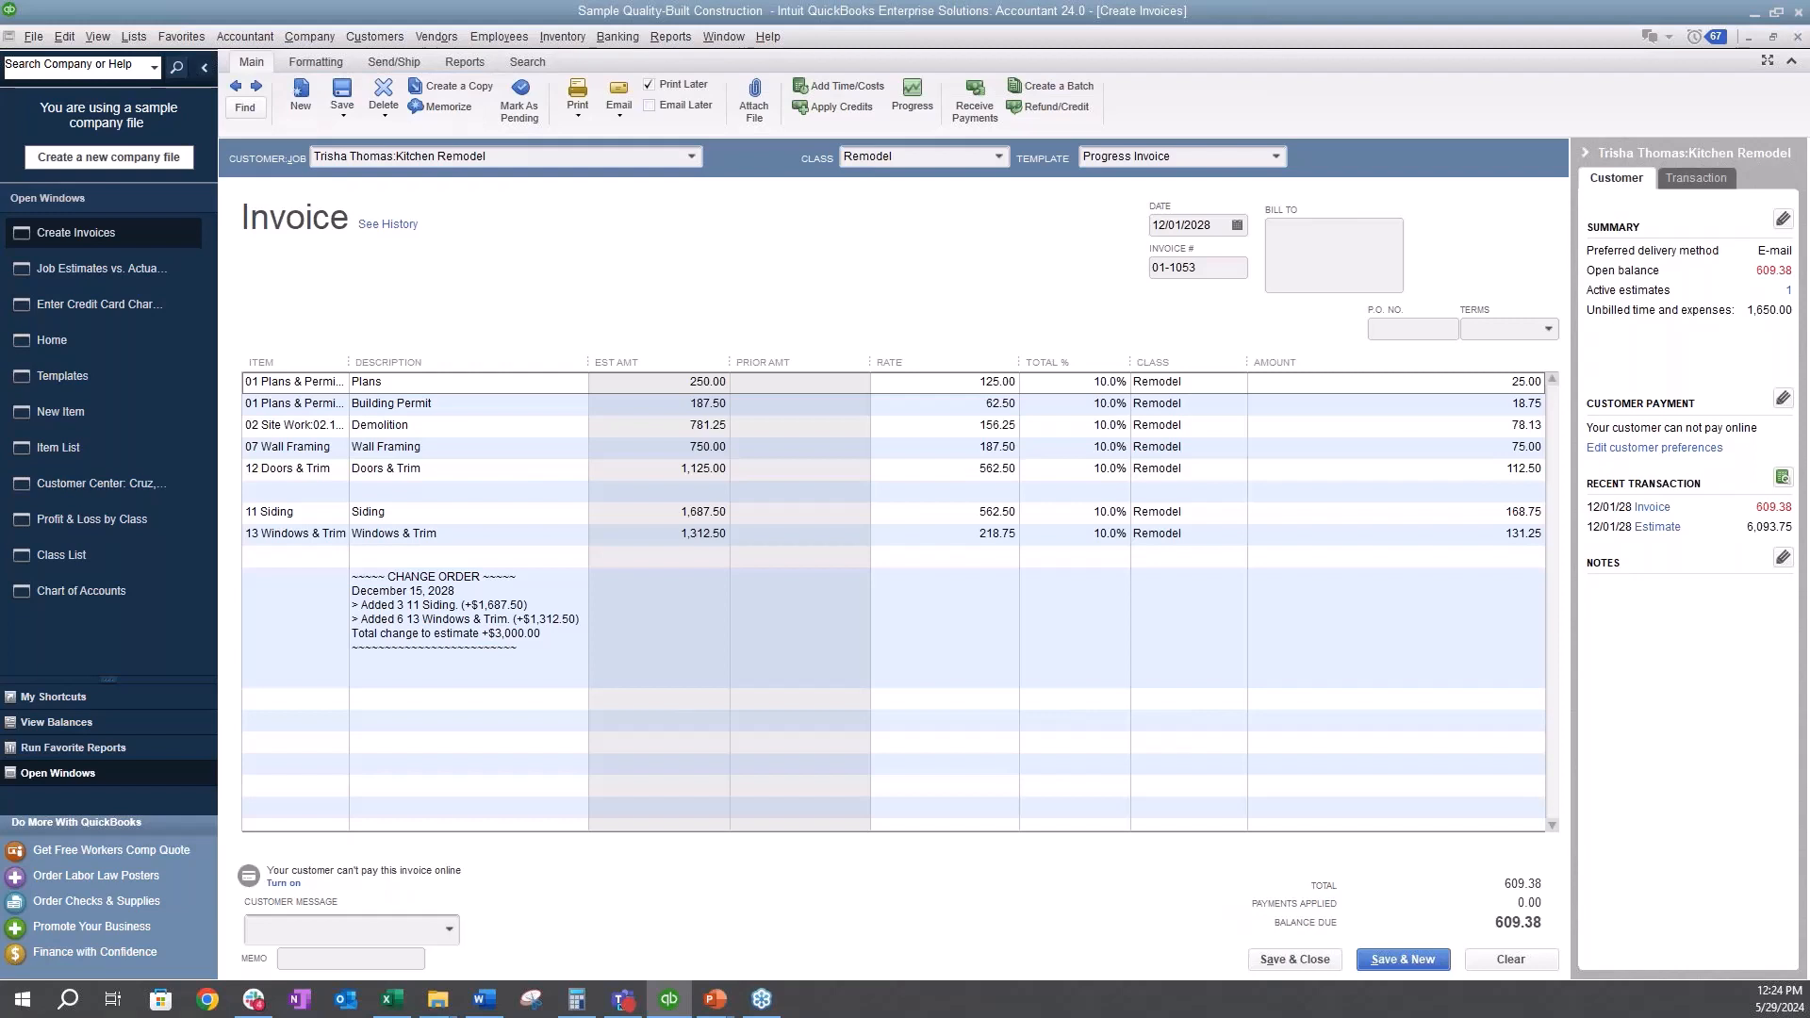
- Run the Job Progress Invoices vs. Estimates report and review the Kitchen Remodel job's billing progress
left_click(671, 36)
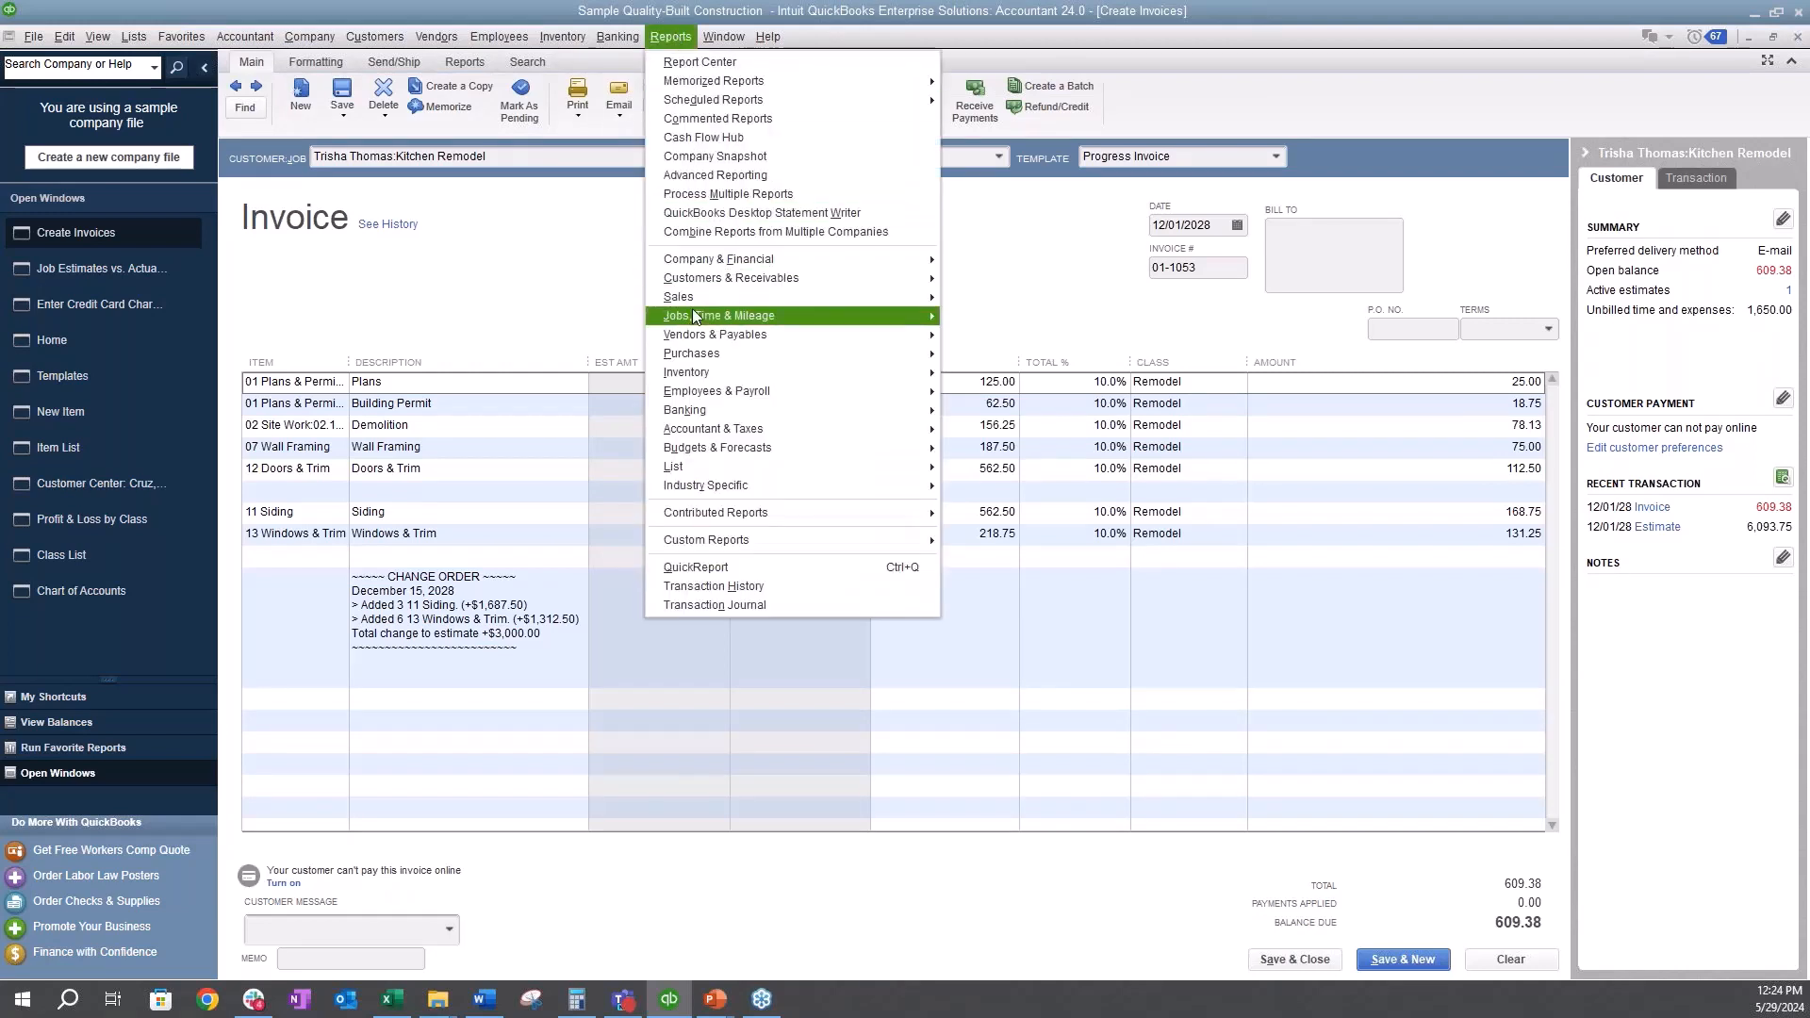
mouse_move(694, 318)
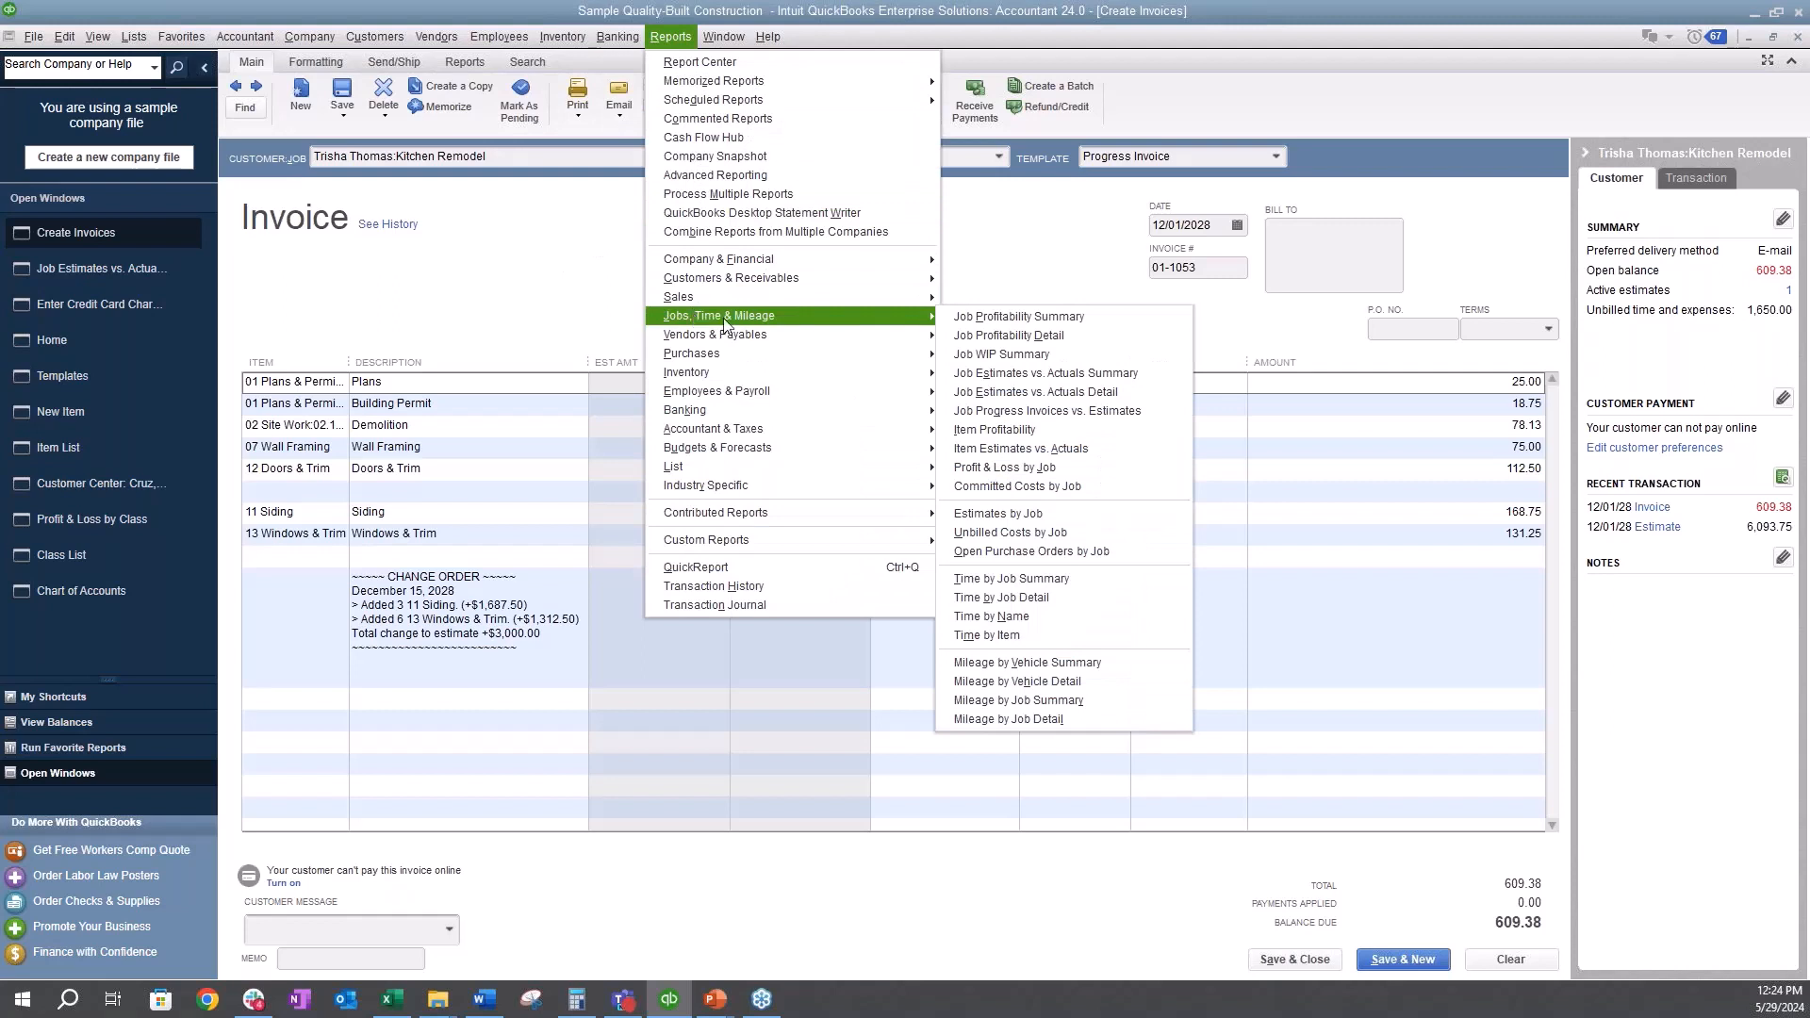
left_click(1140, 426)
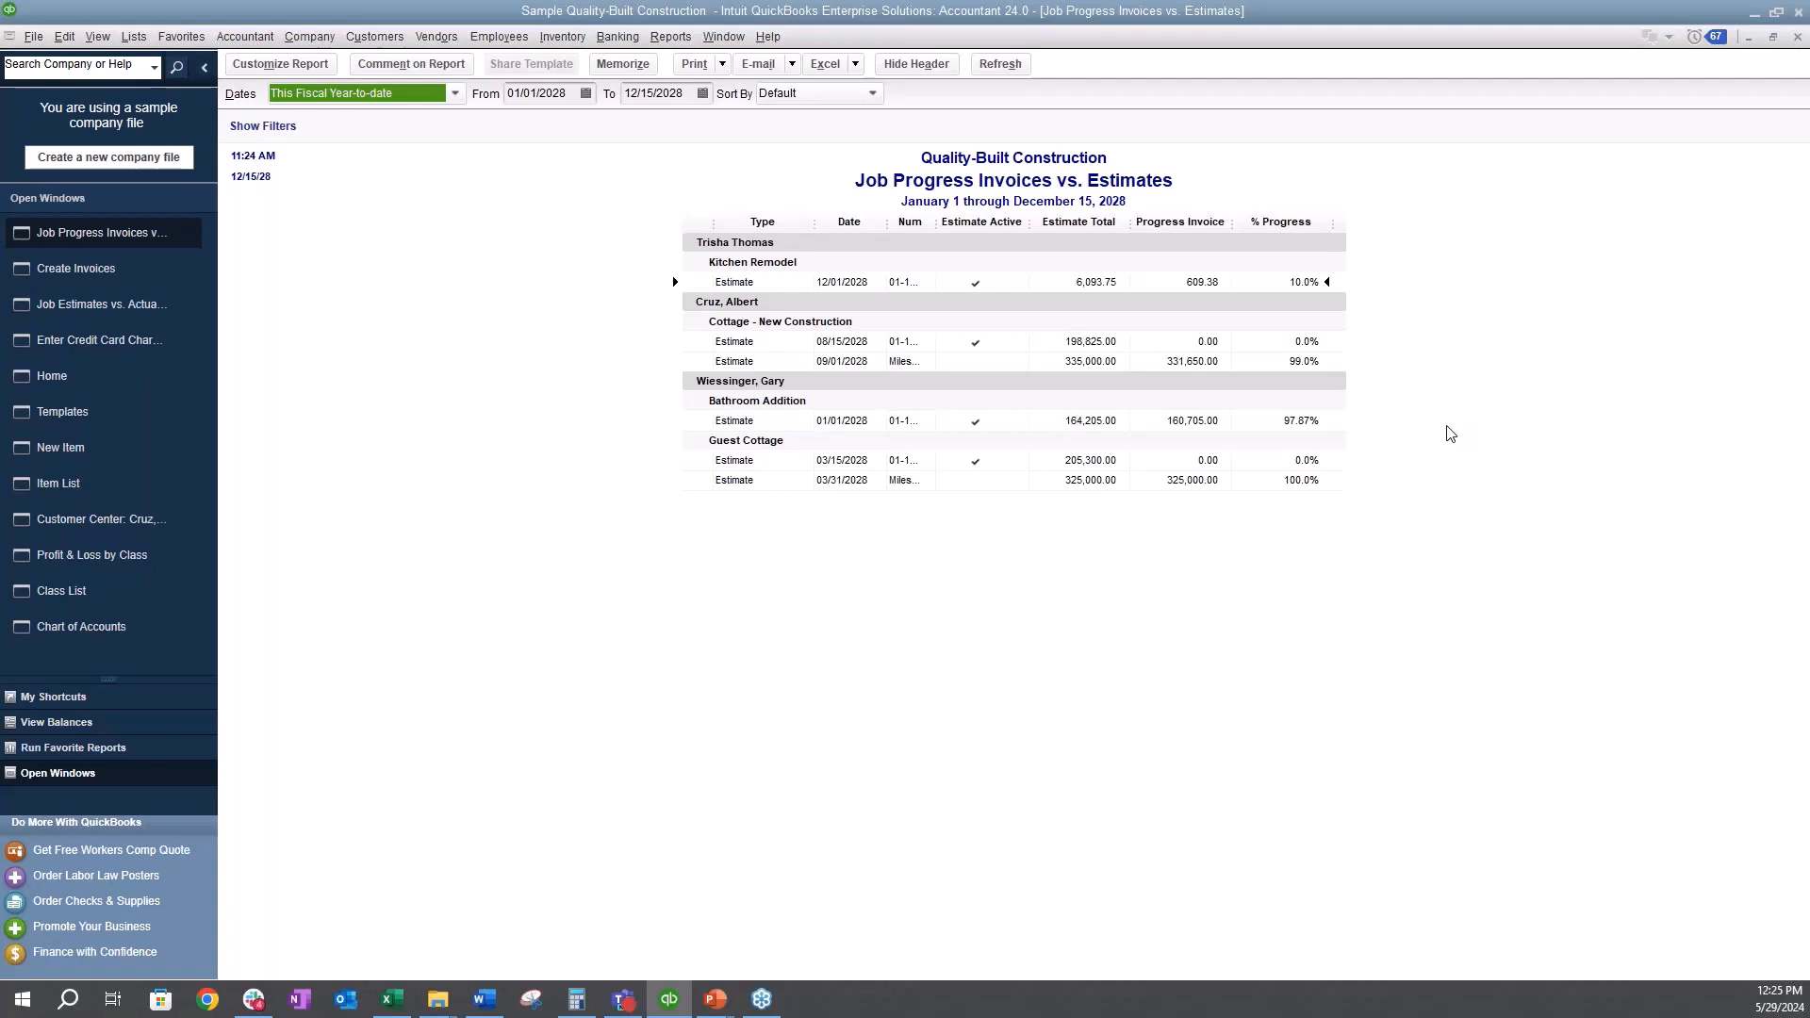
- Run the Job WIP Summary report and compare costs, percent complete, and earned and actual revenue by job
left_click(672, 37)
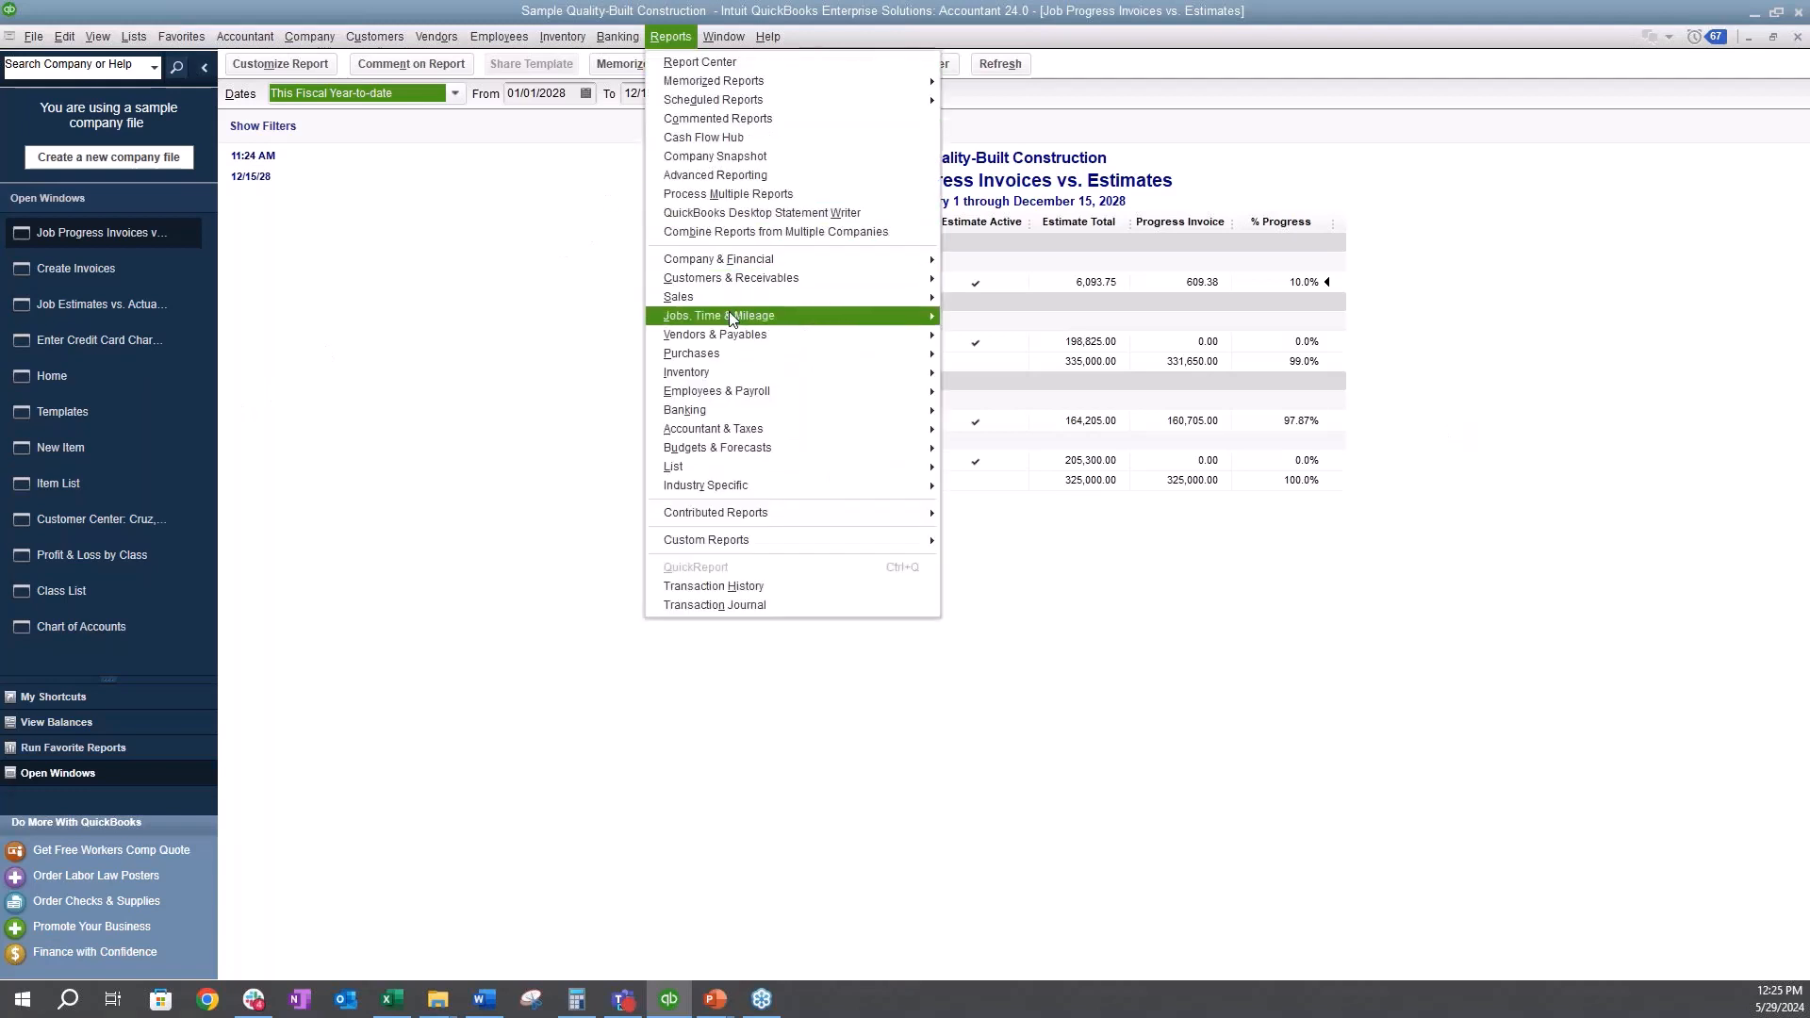
mouse_move(732, 319)
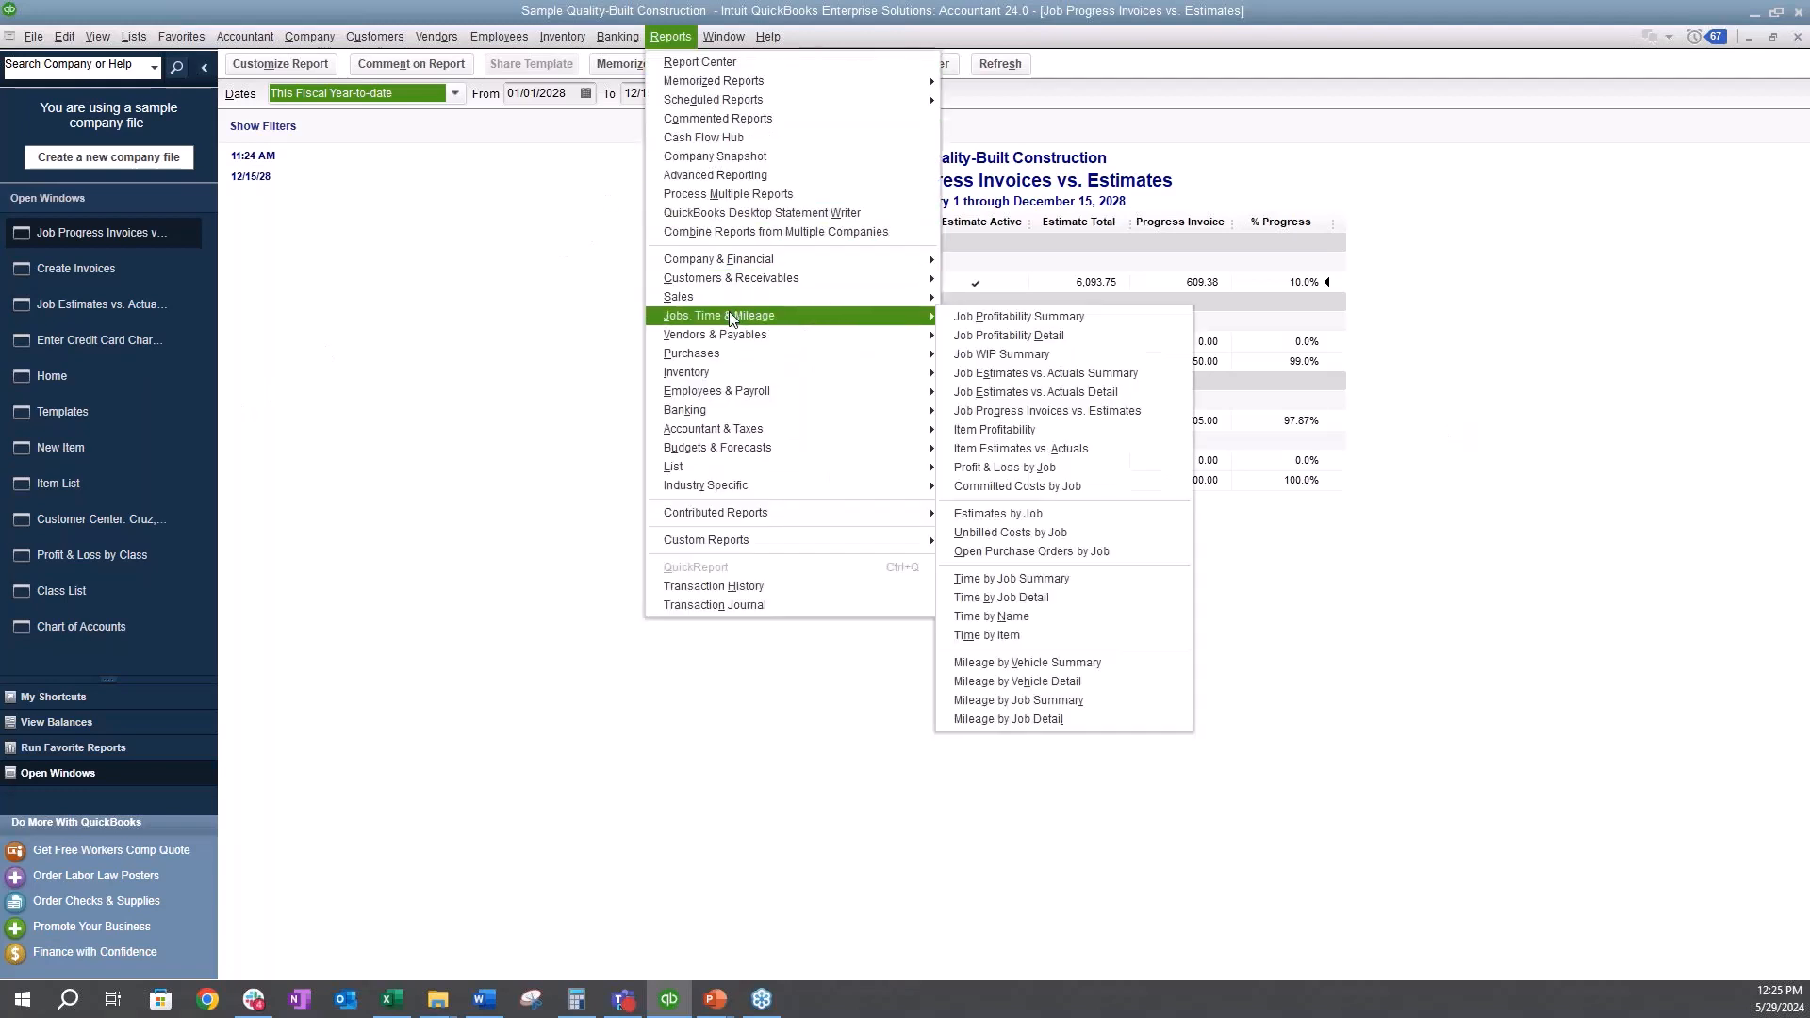
left_click(1045, 354)
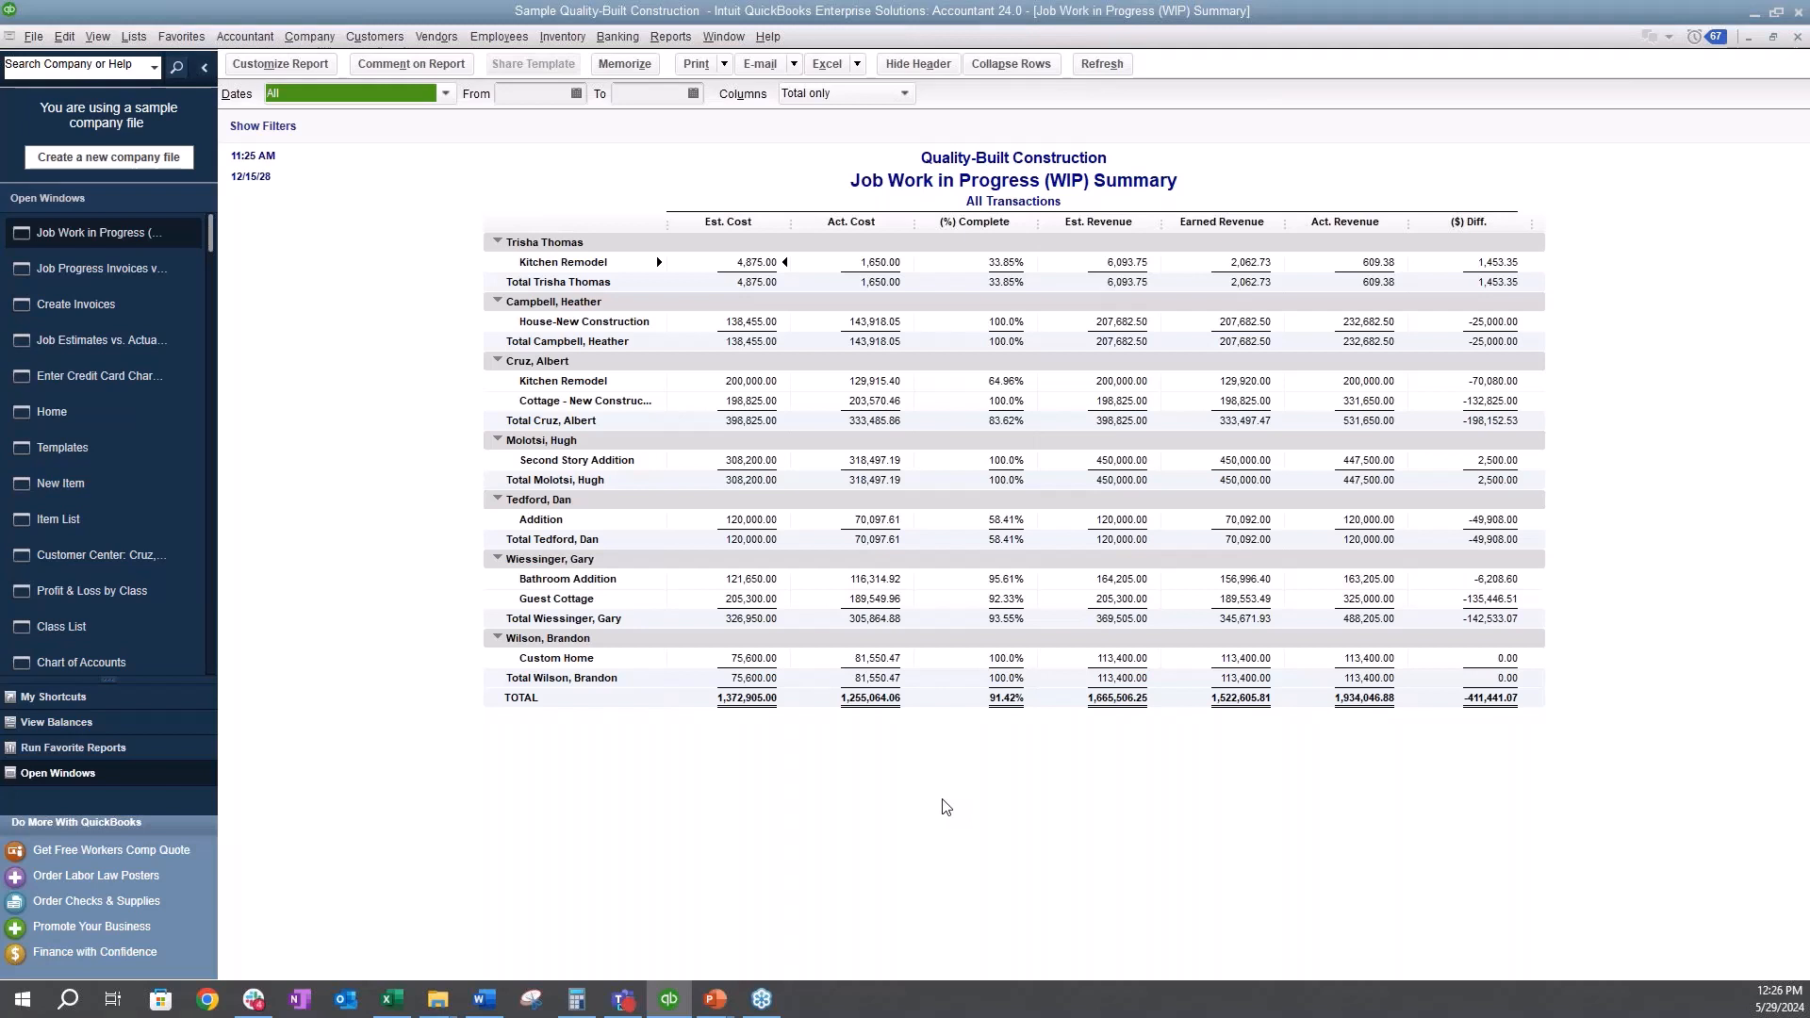
- Run the Job Profitability Detail report for the first listed customer's Kitchen Remodel job
left_click(680, 36)
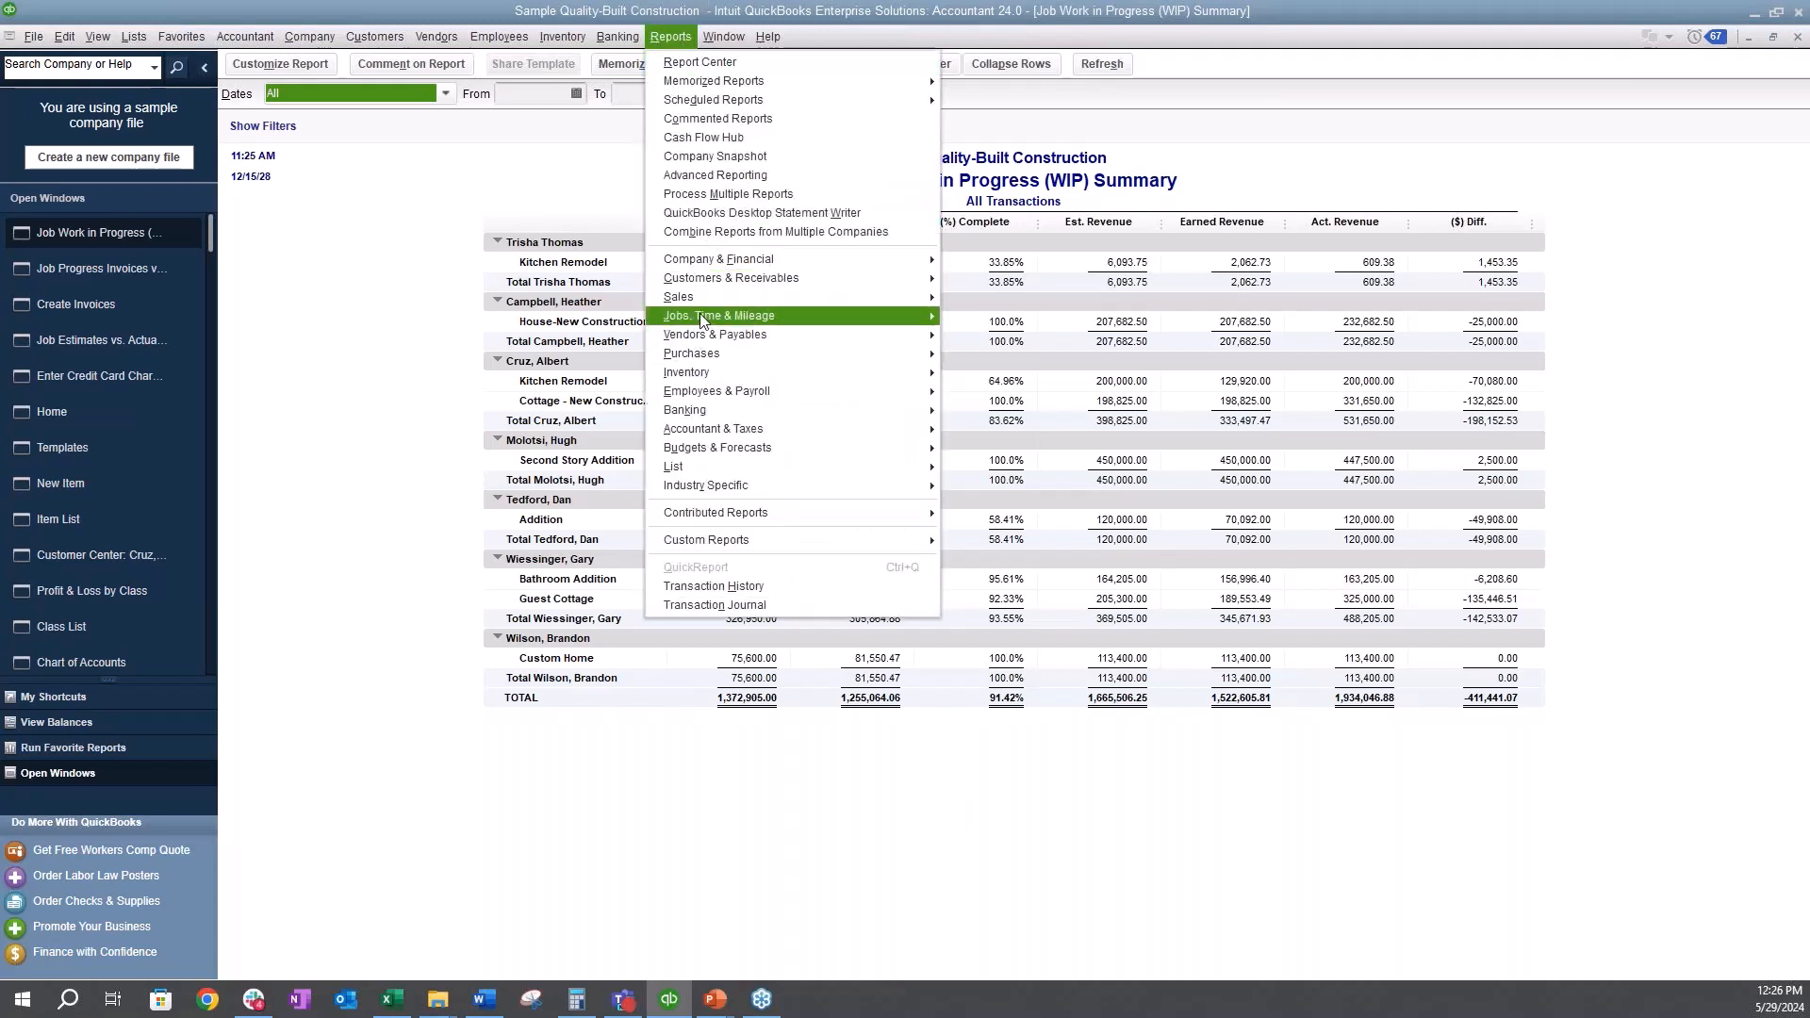
mouse_move(701, 321)
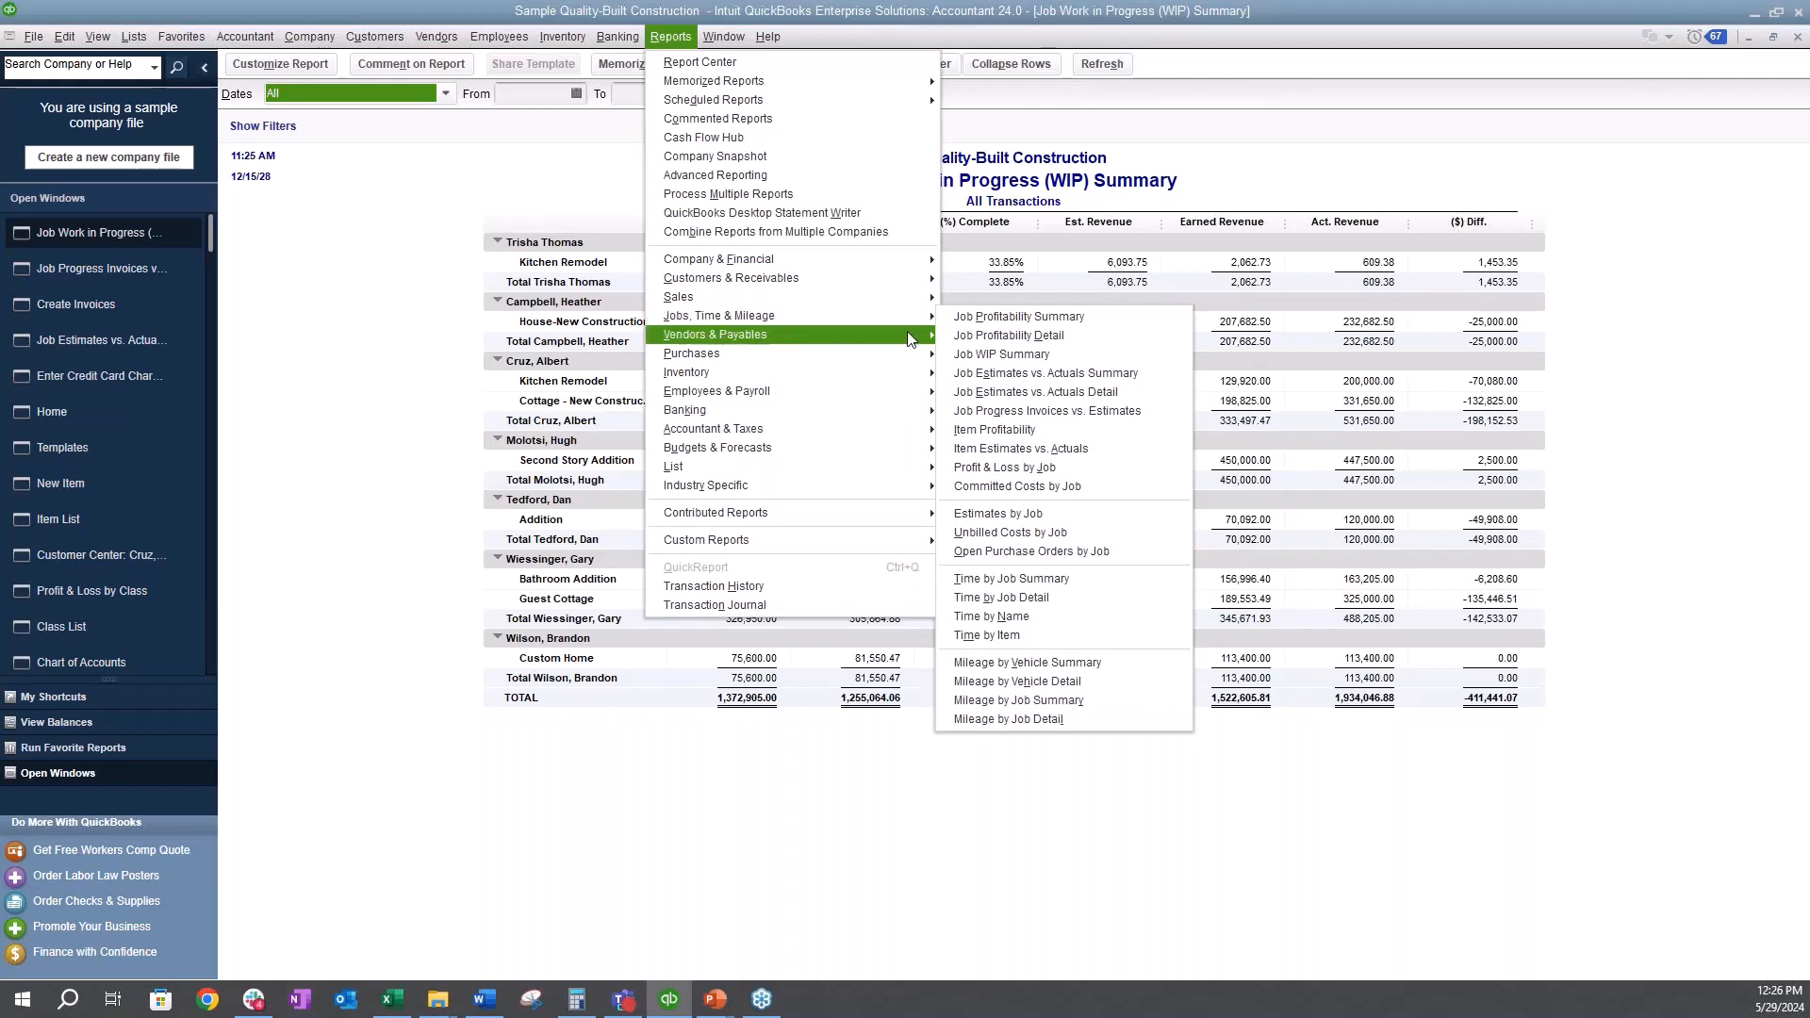
left_click(1004, 335)
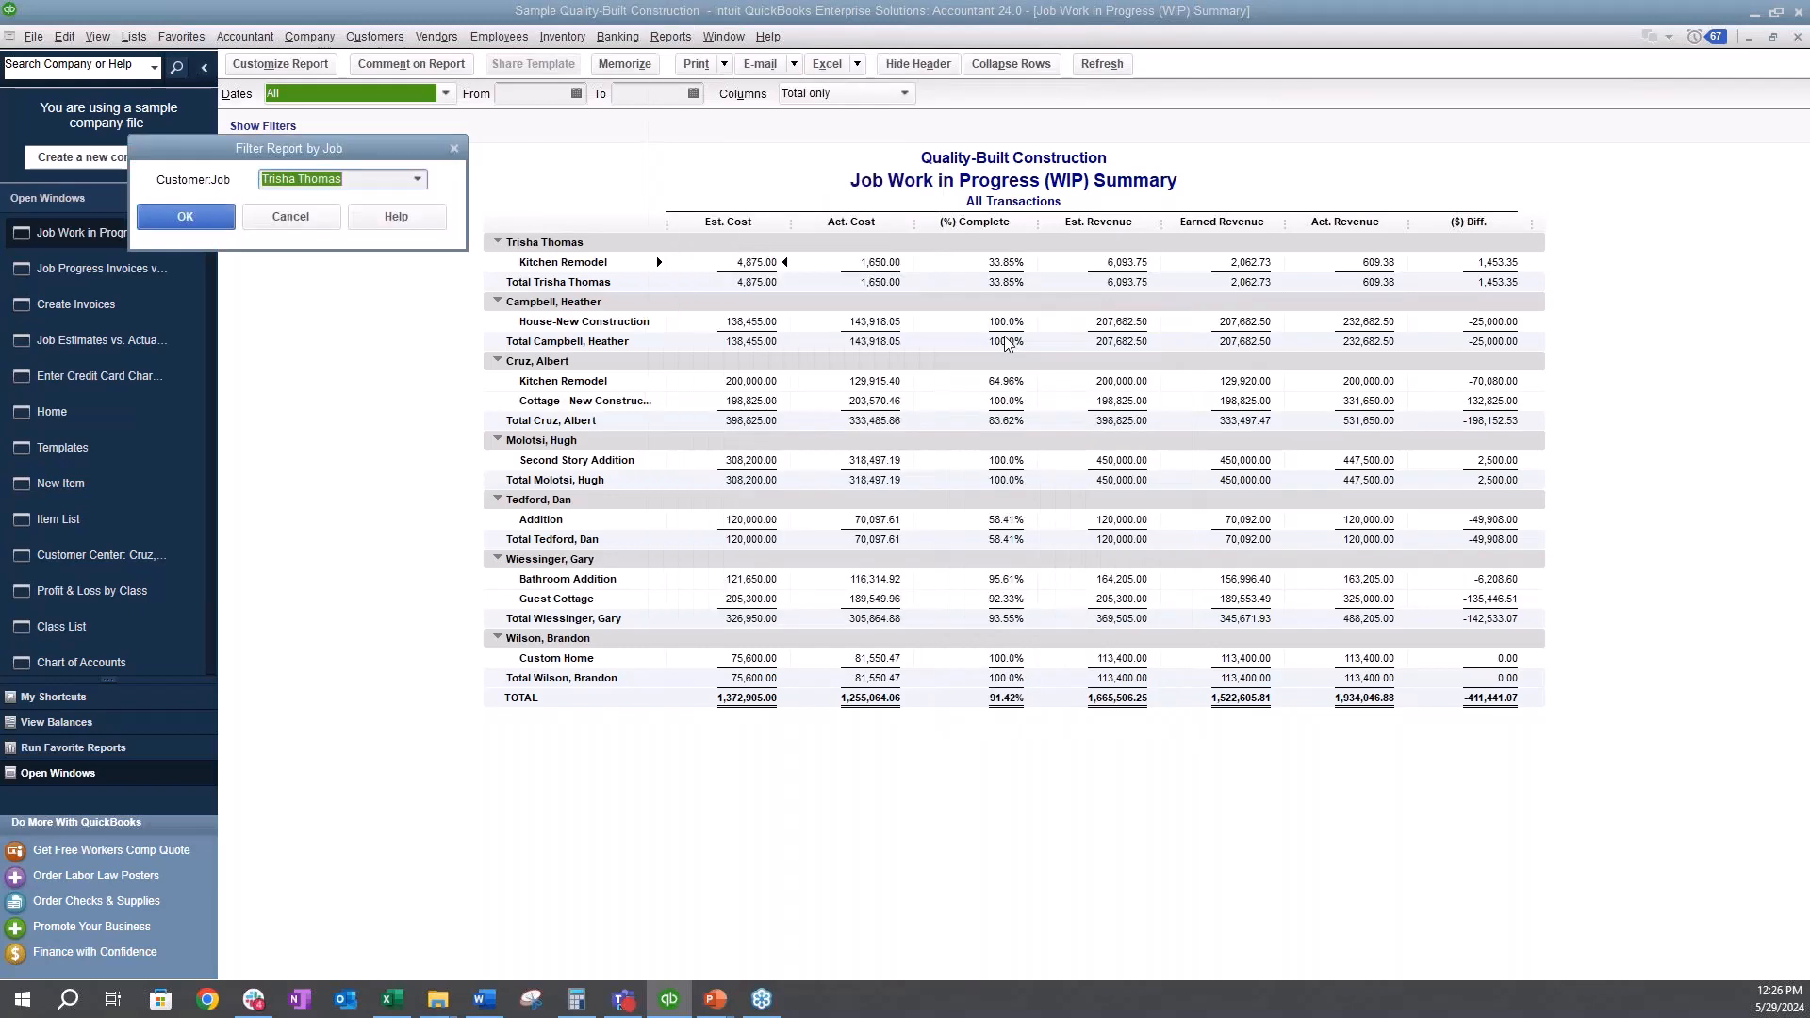
left_click(418, 180)
left_click(332, 268)
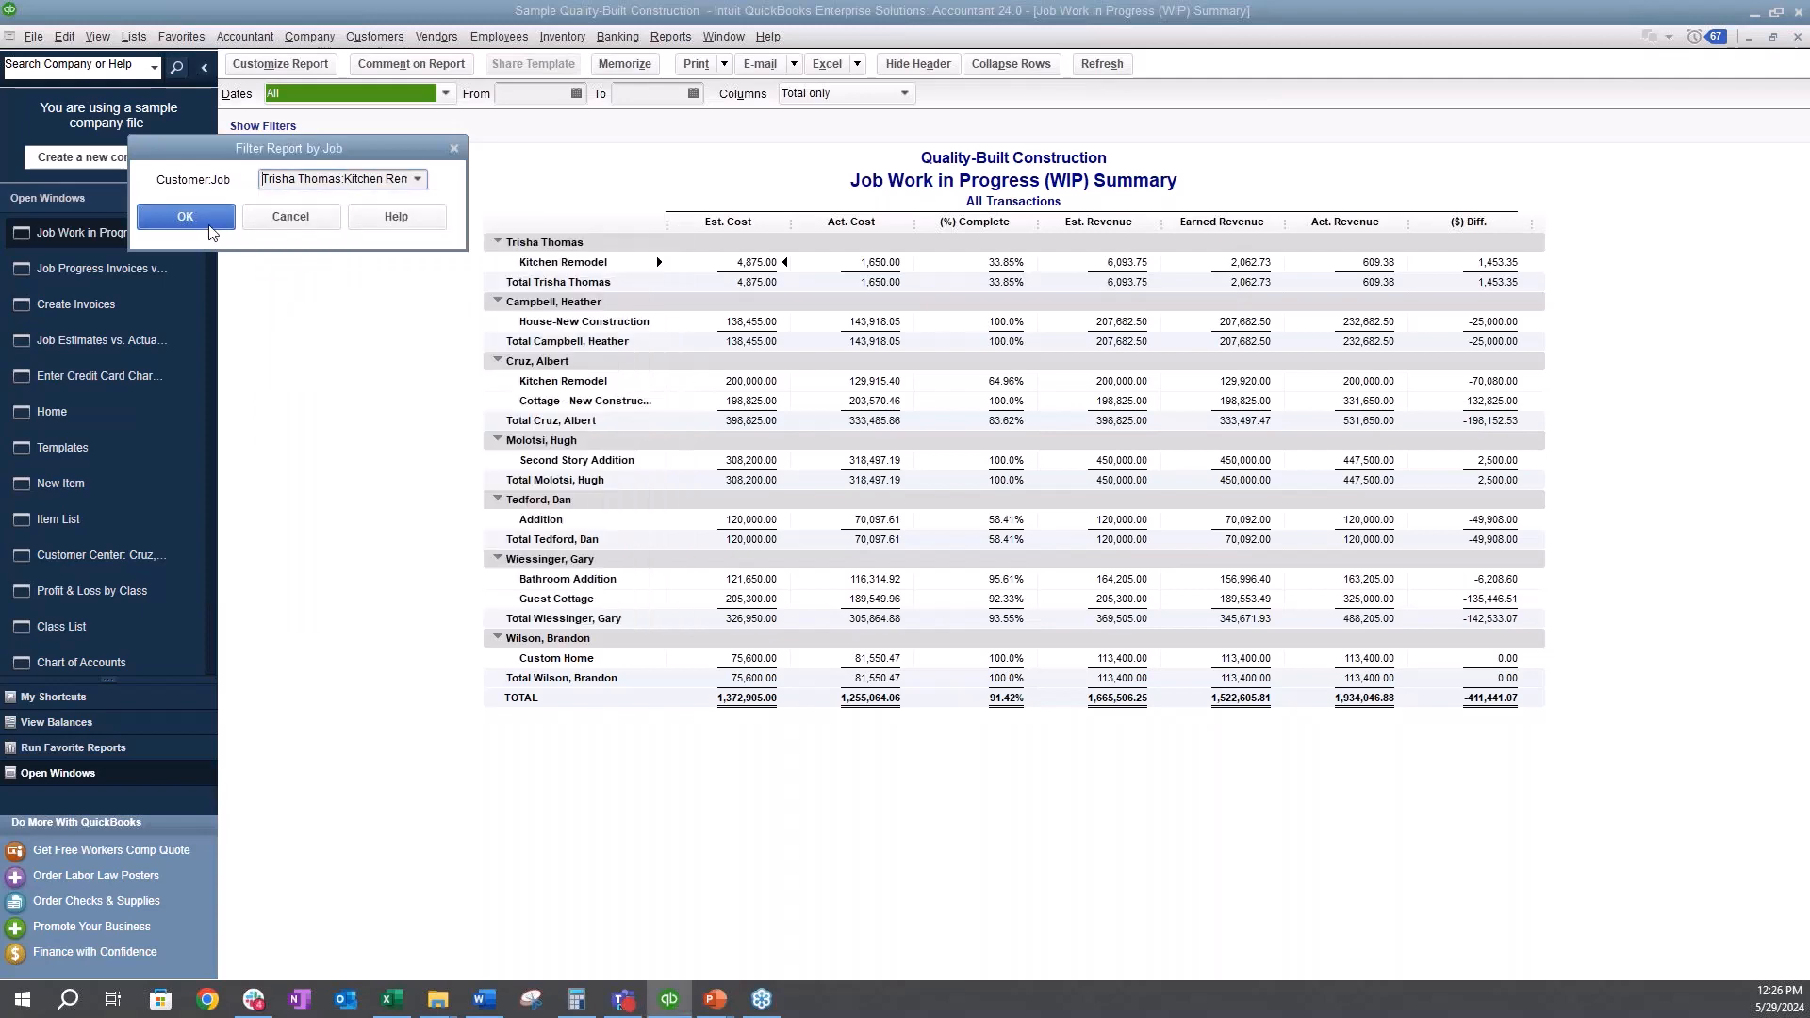
left_click(185, 216)
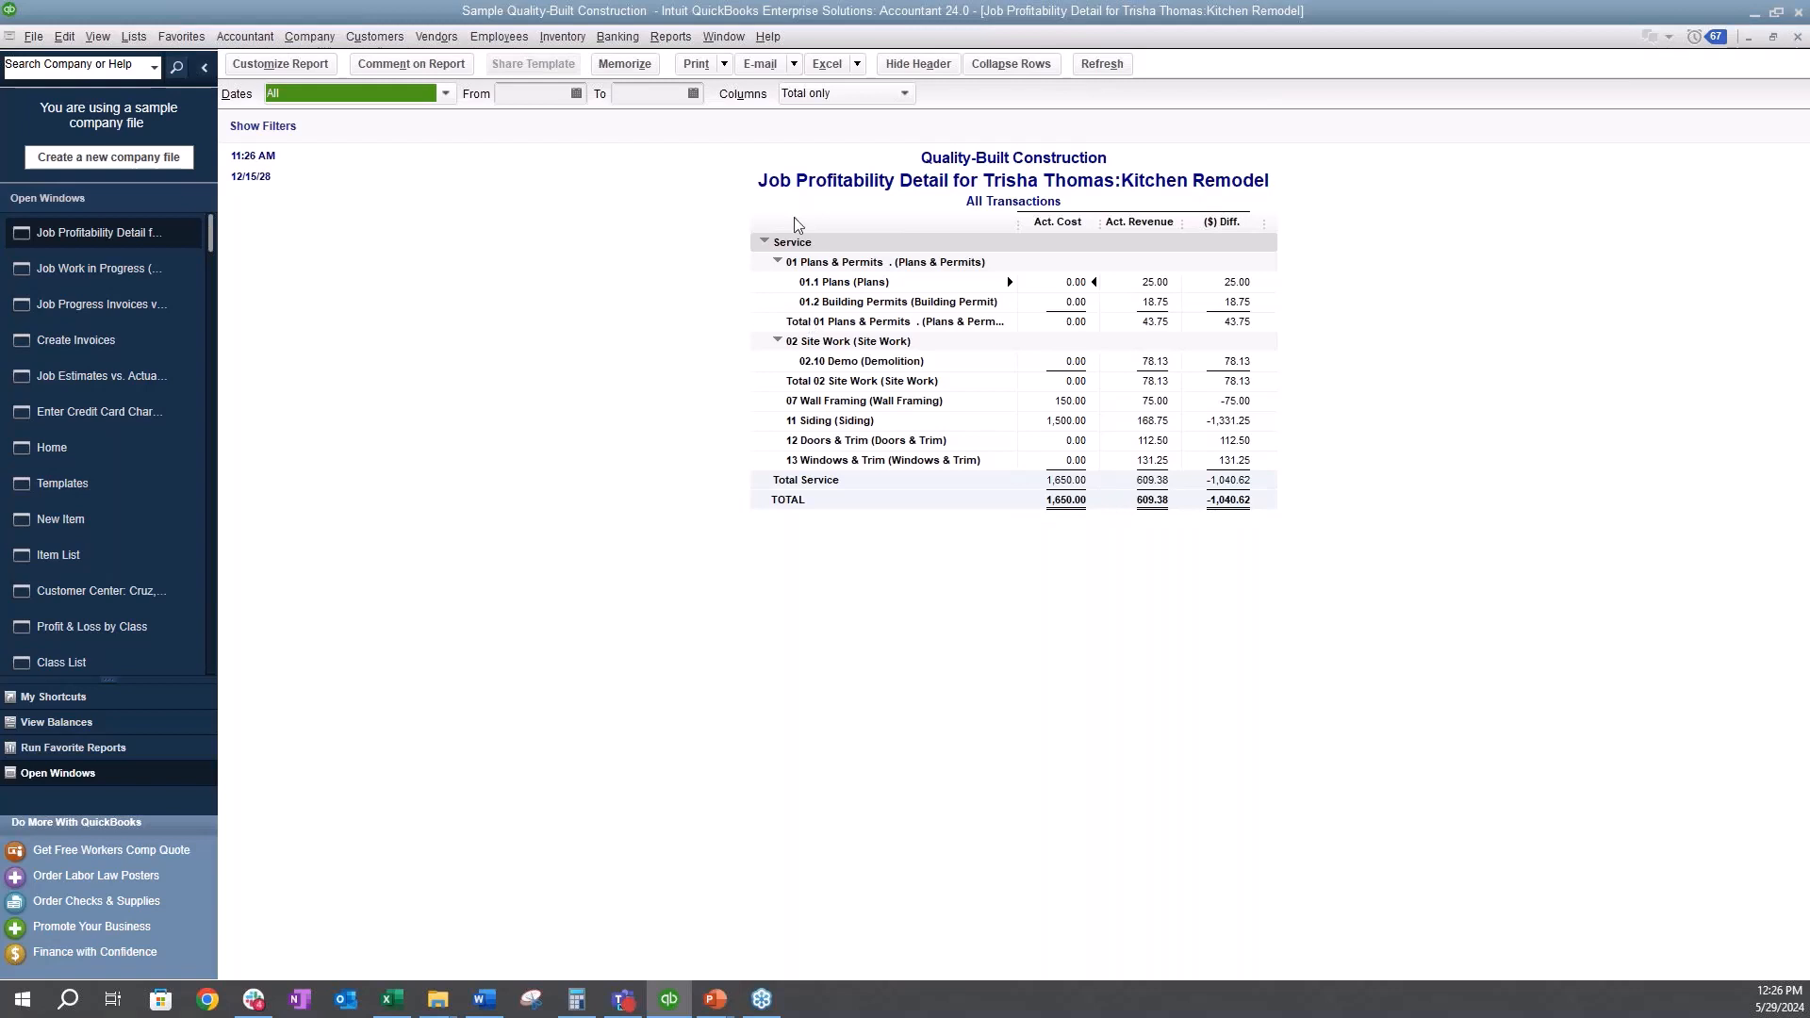
- Run the Profit & Loss by Job report and examine income and costs across the job columns
left_click(677, 44)
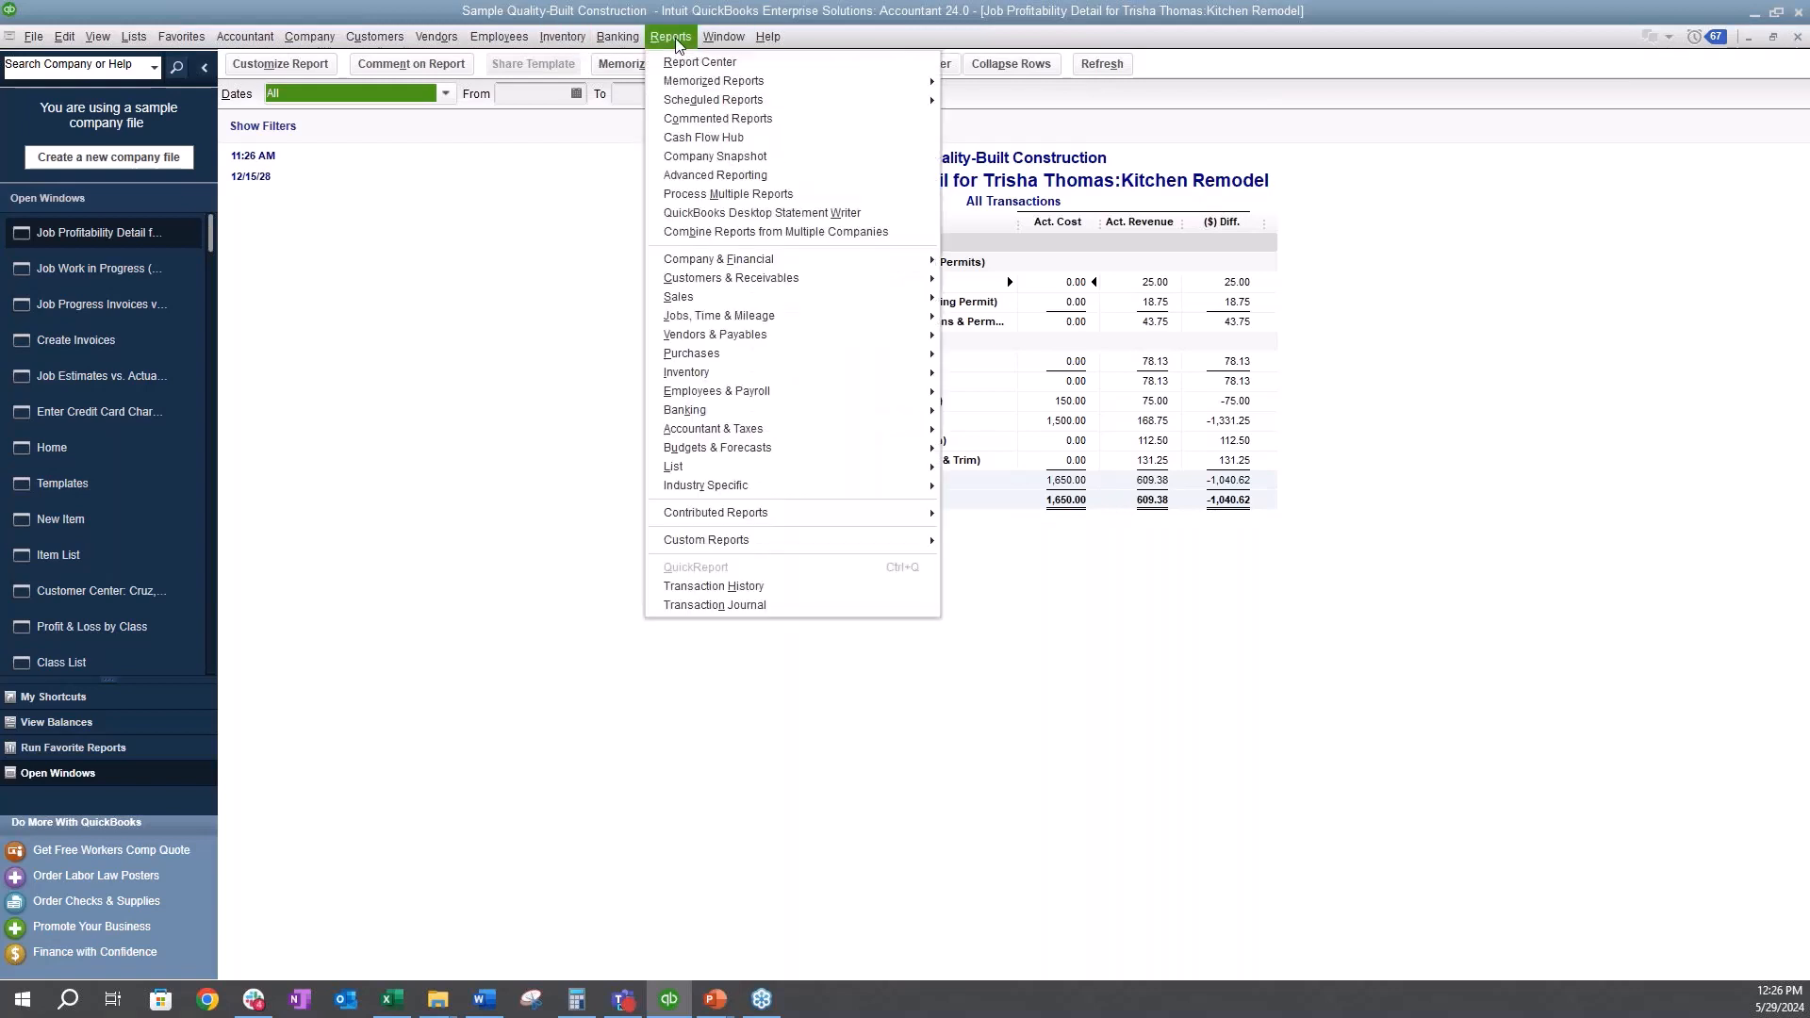
mouse_move(695, 313)
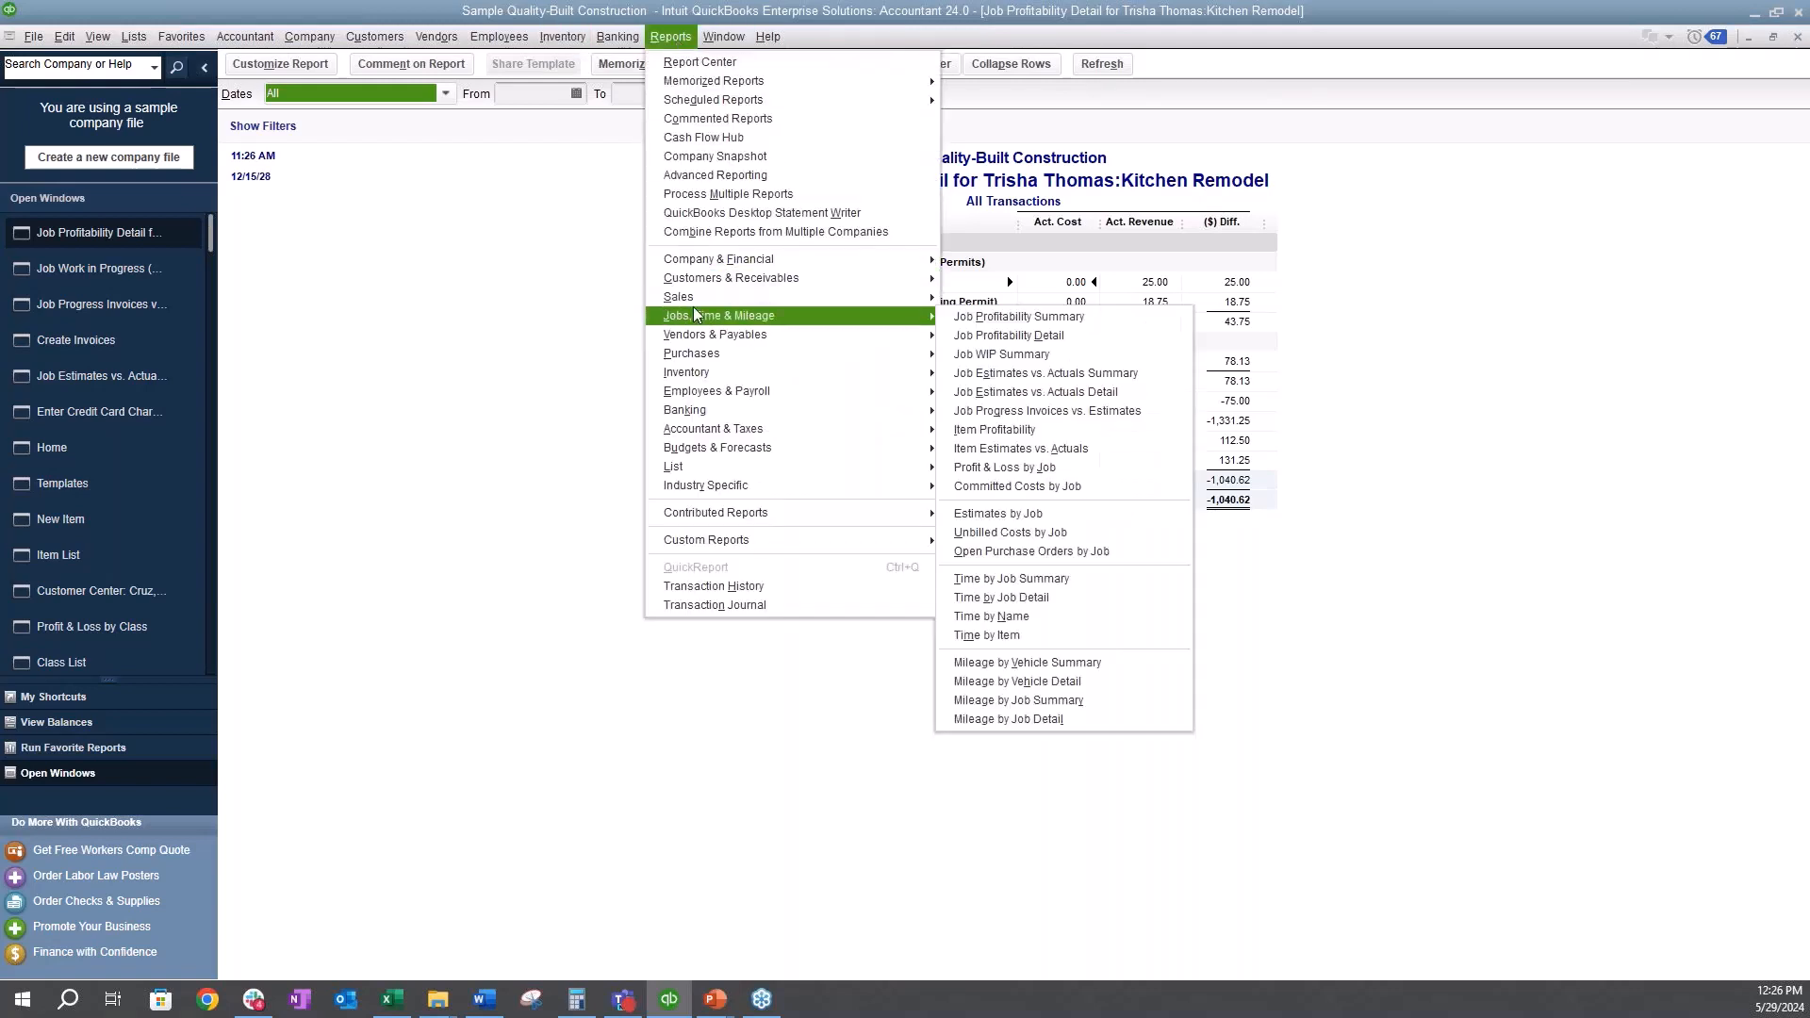
left_click(1106, 471)
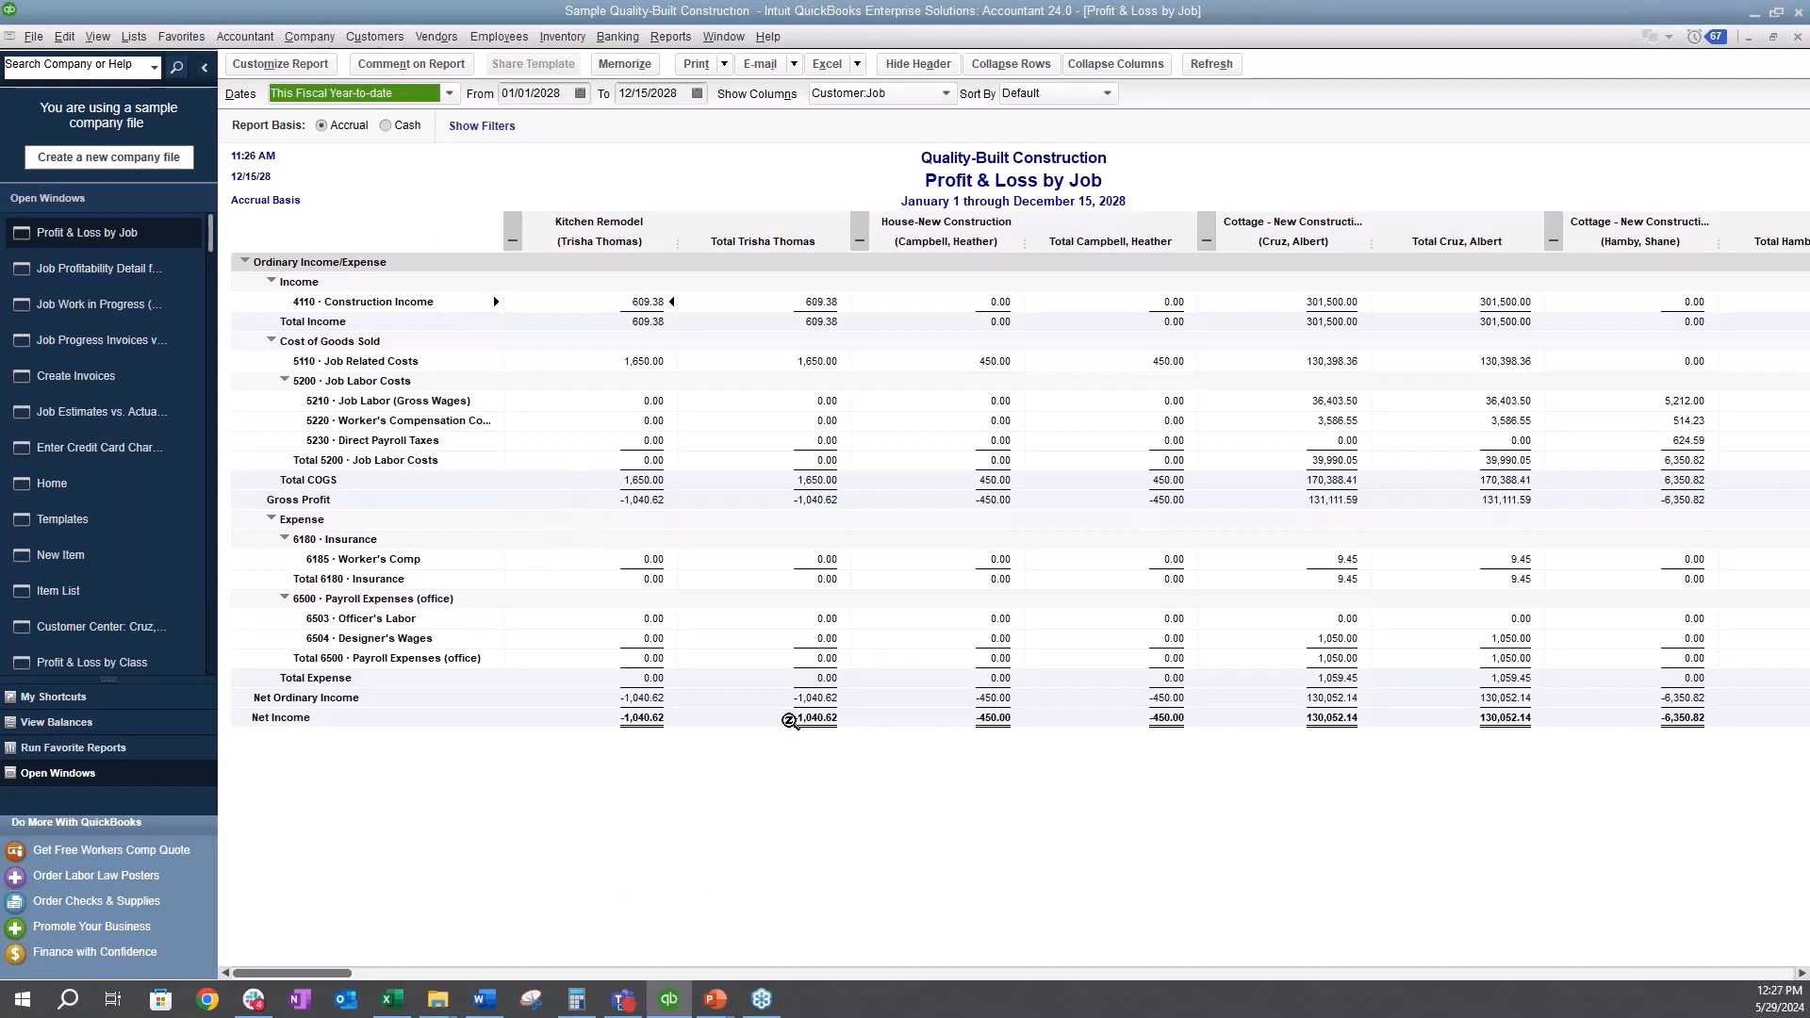
left_click_drag(345, 974, 647, 1013)
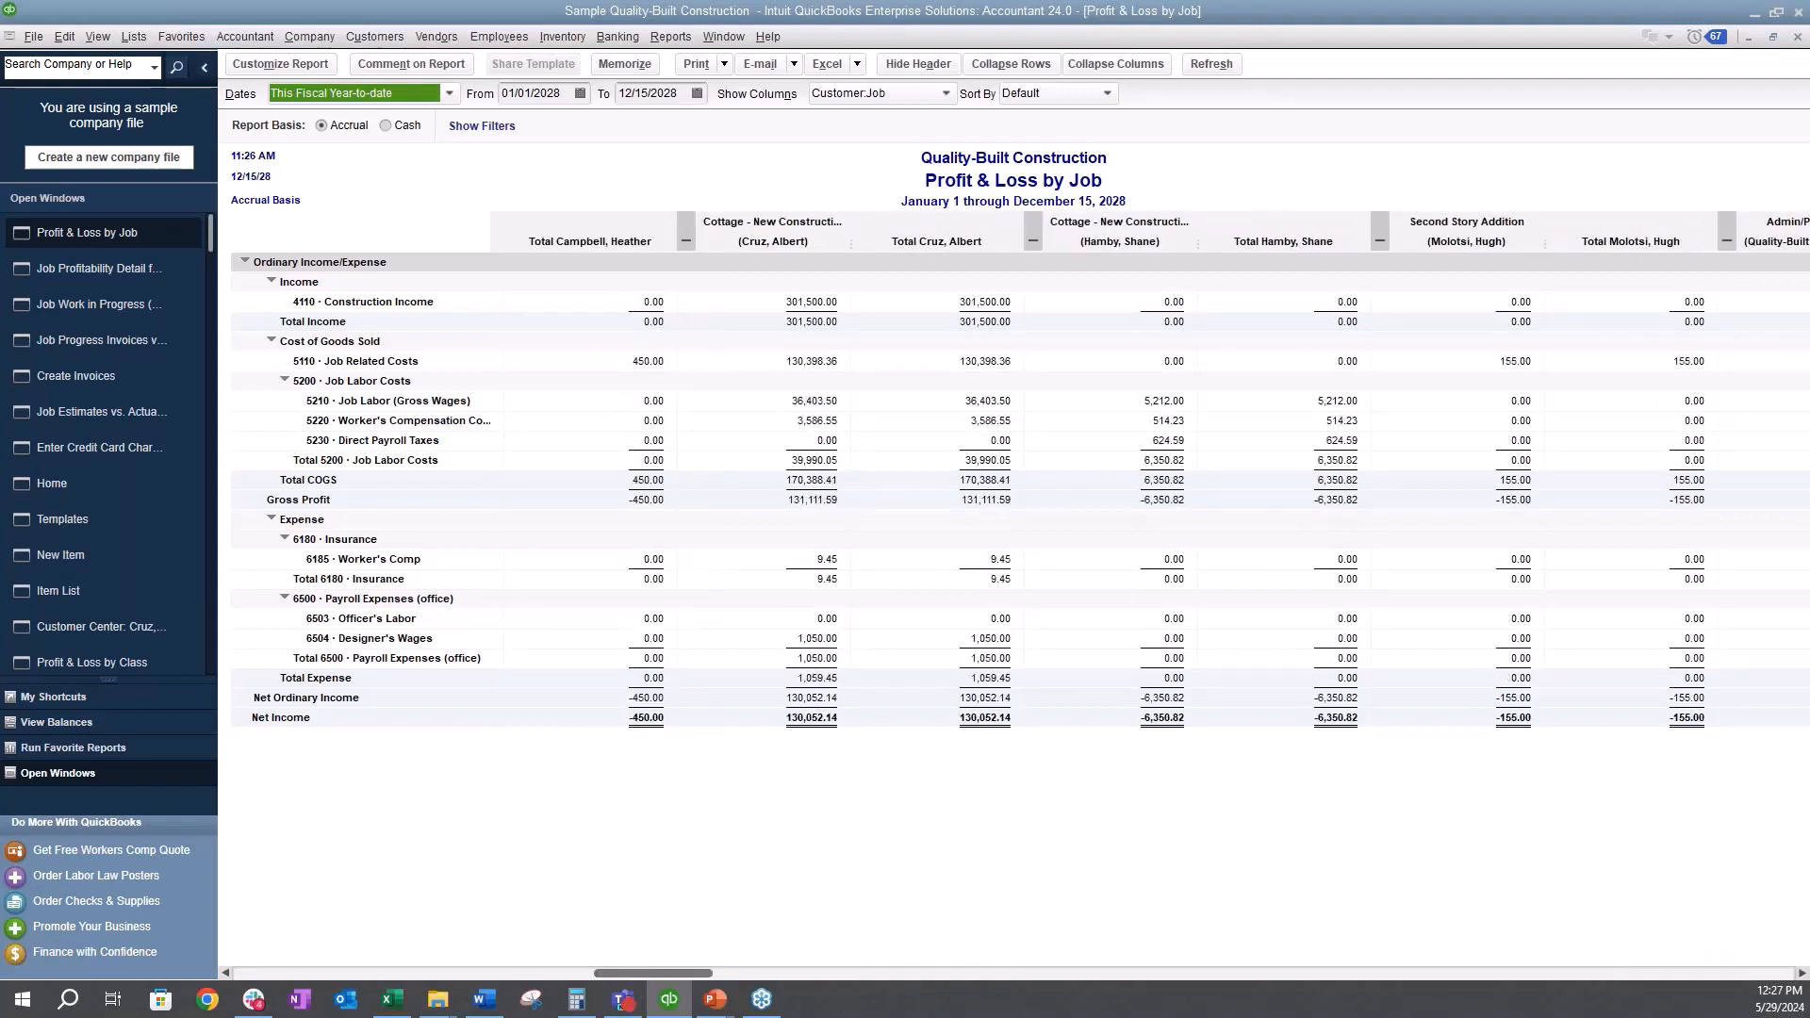